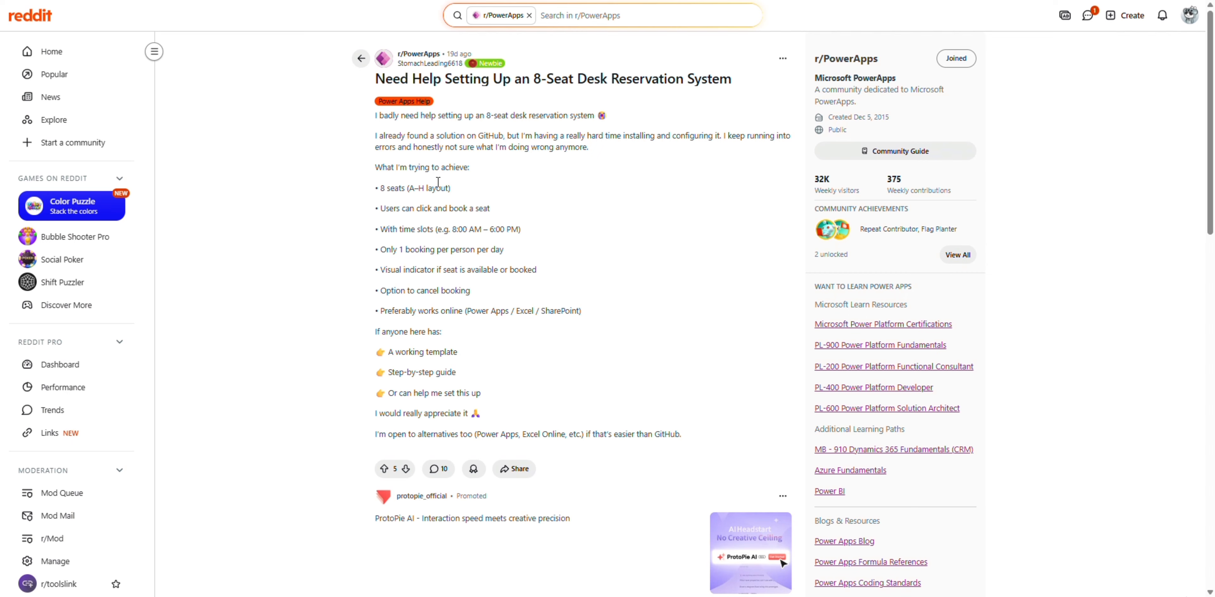
Step: Read through the desk reservation post's requirements, from the eight-seat layout to the preferred Power Apps, Excel or SharePoint platforms
left_click_drag(383, 185, 461, 196)
left_click(462, 196)
left_click_drag(381, 208, 485, 209)
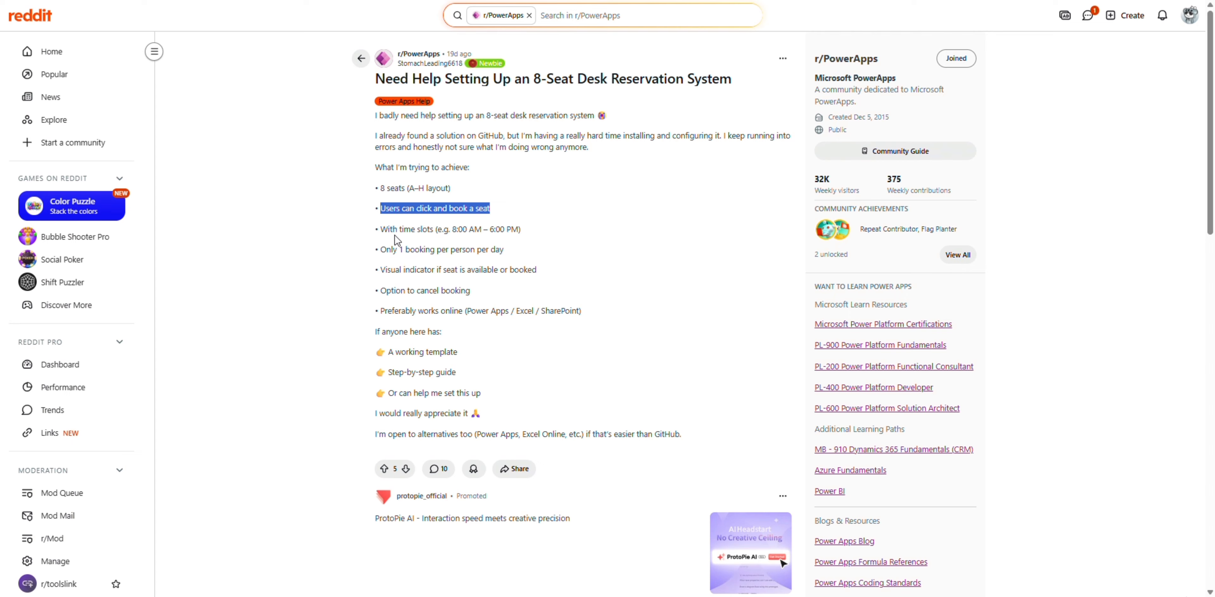
left_click_drag(382, 231, 522, 241)
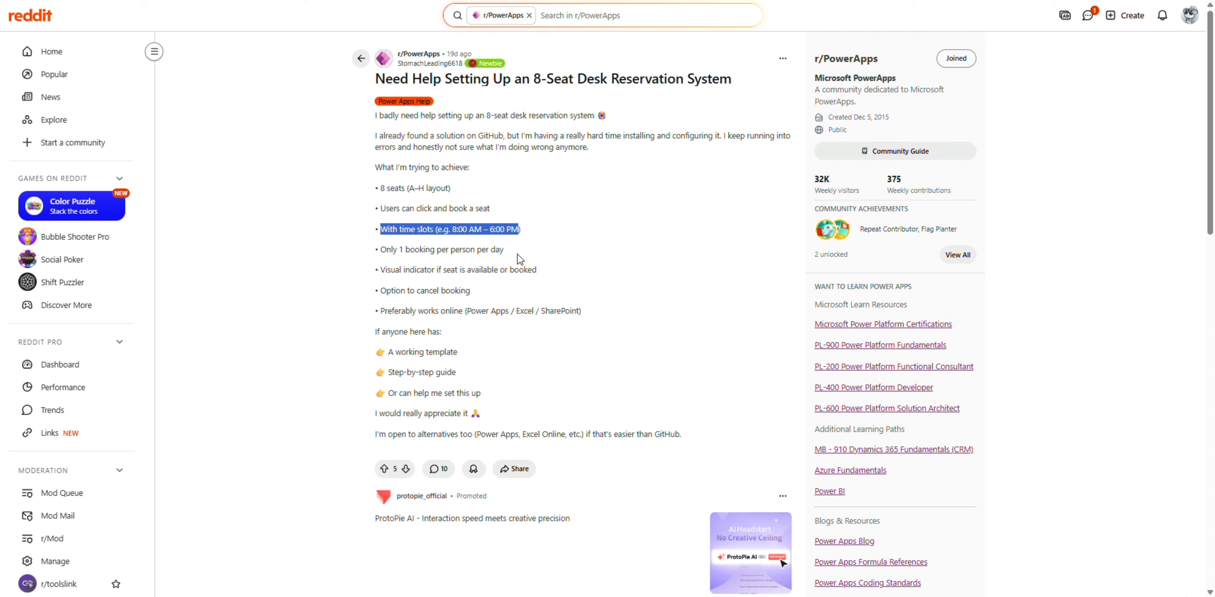
left_click(510, 271)
left_click_drag(382, 261, 516, 253)
left_click(403, 265)
left_click_drag(382, 270, 547, 275)
left_click_drag(373, 295, 490, 294)
left_click_drag(380, 311, 589, 325)
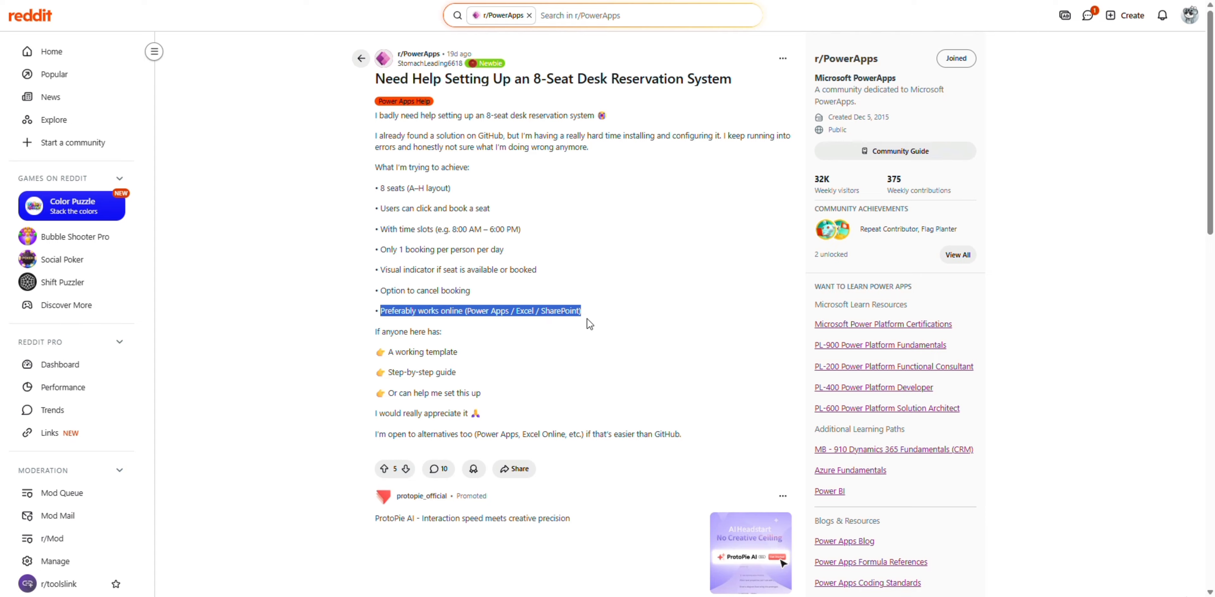
left_click(375, 342)
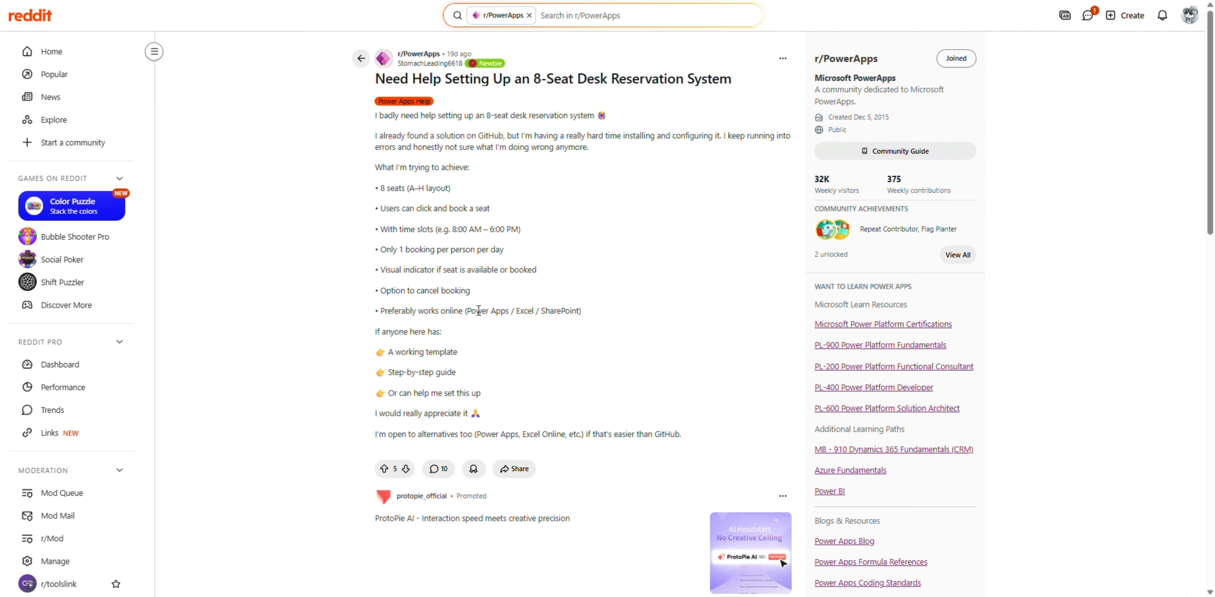
left_click_drag(469, 311, 519, 313)
left_click(542, 307)
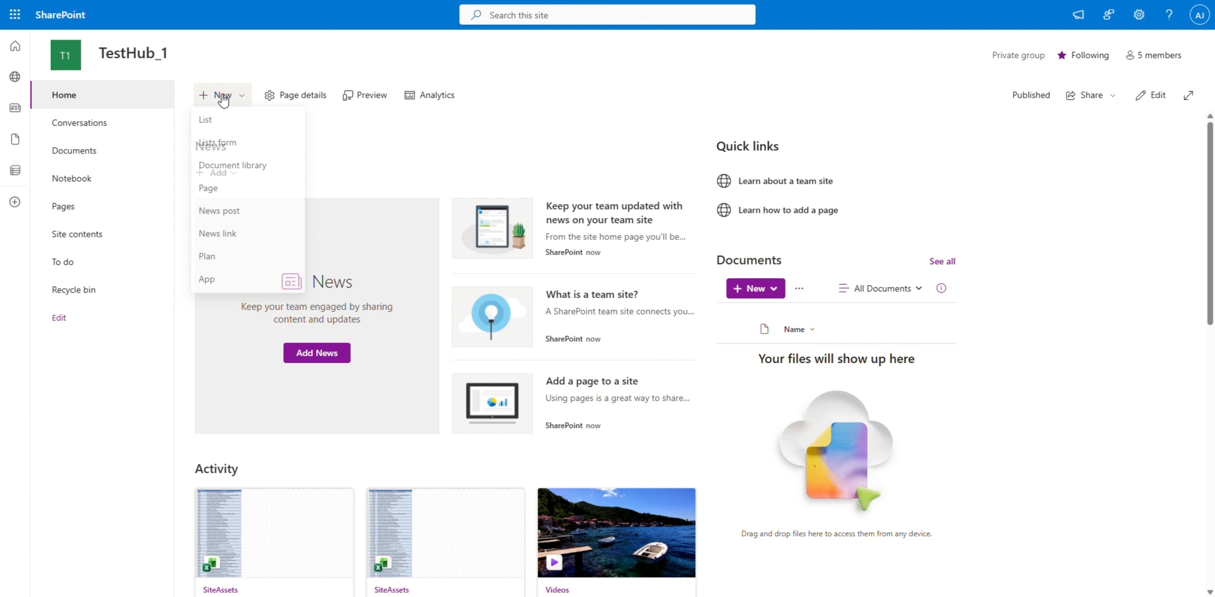
Step: Switch to the TestHub_1 SharePoint site and create a blank list named Seats
left_click(222, 119)
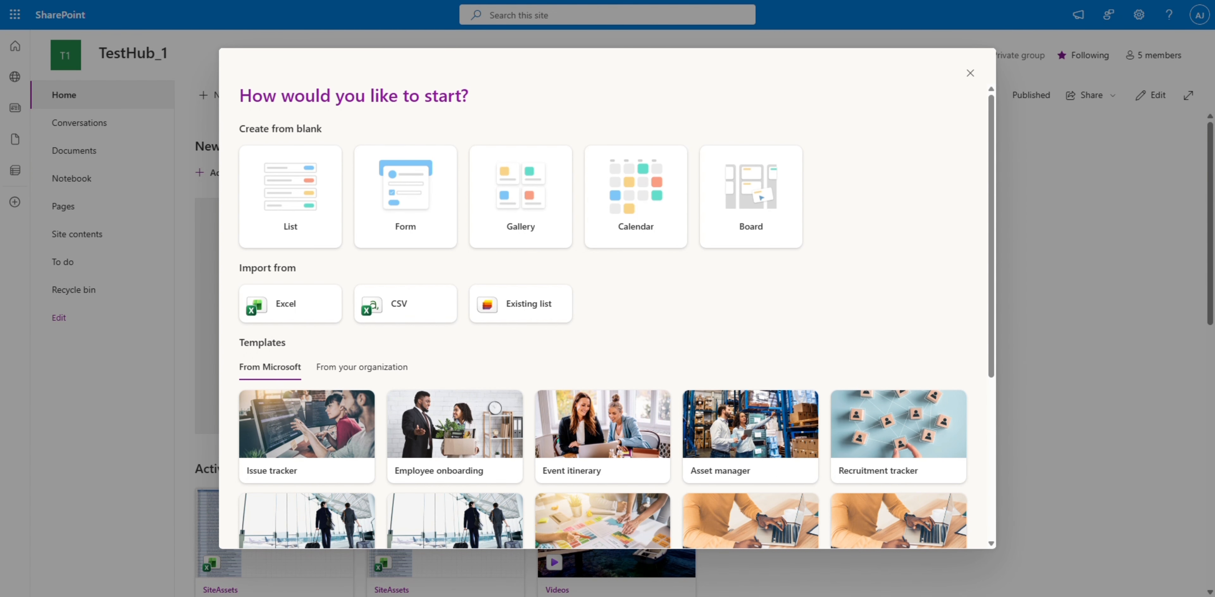
left_click(290, 198)
type("Seats")
key("Return")
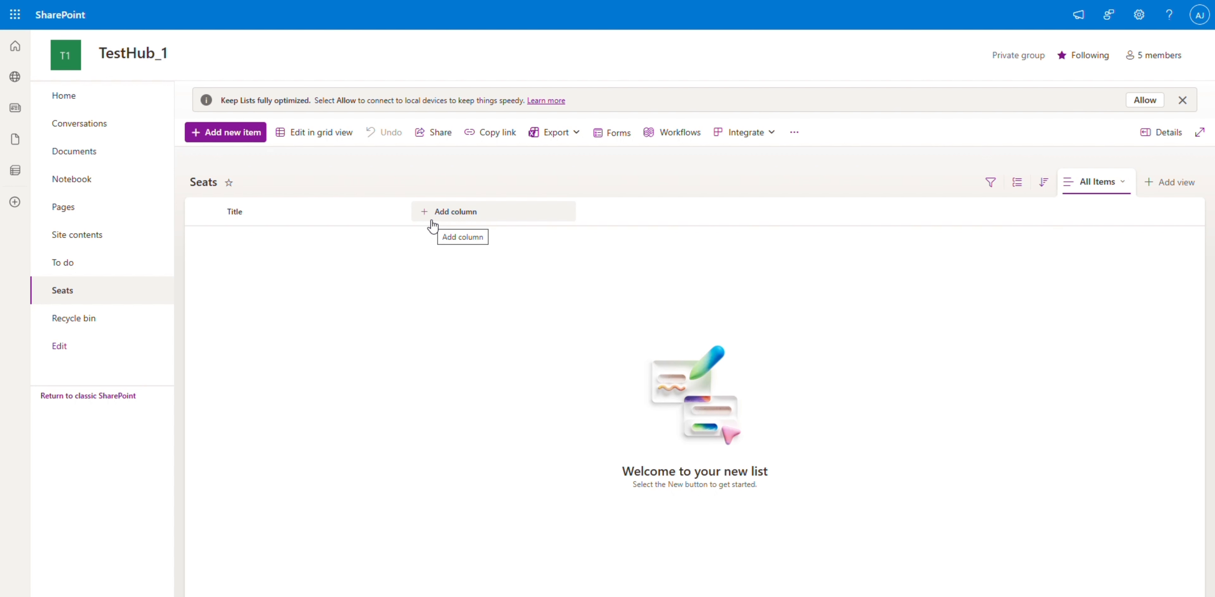
Step: Show the ID column in the Seats list view alongside Title
left_click(236, 211)
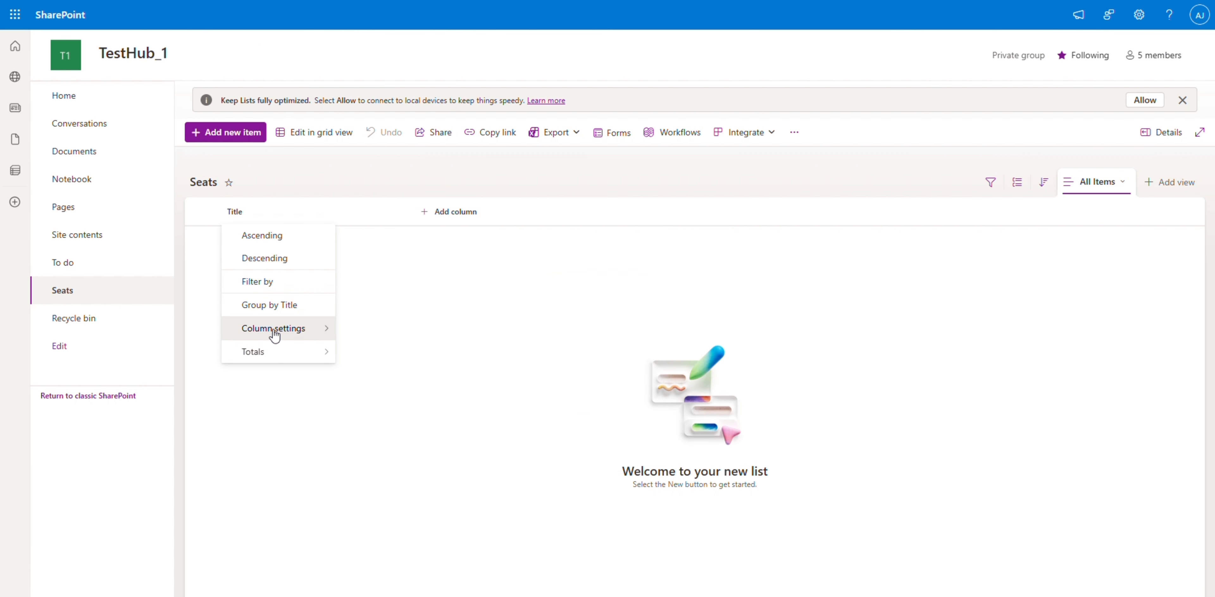
mouse_move(274, 336)
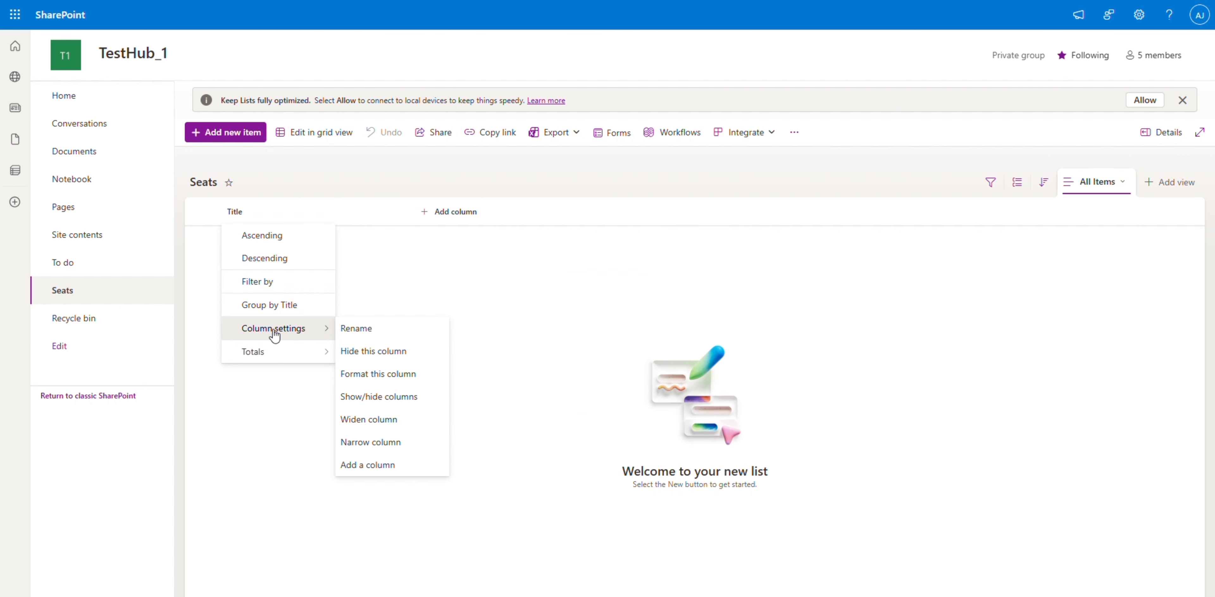
left_click(415, 396)
left_click(1070, 162)
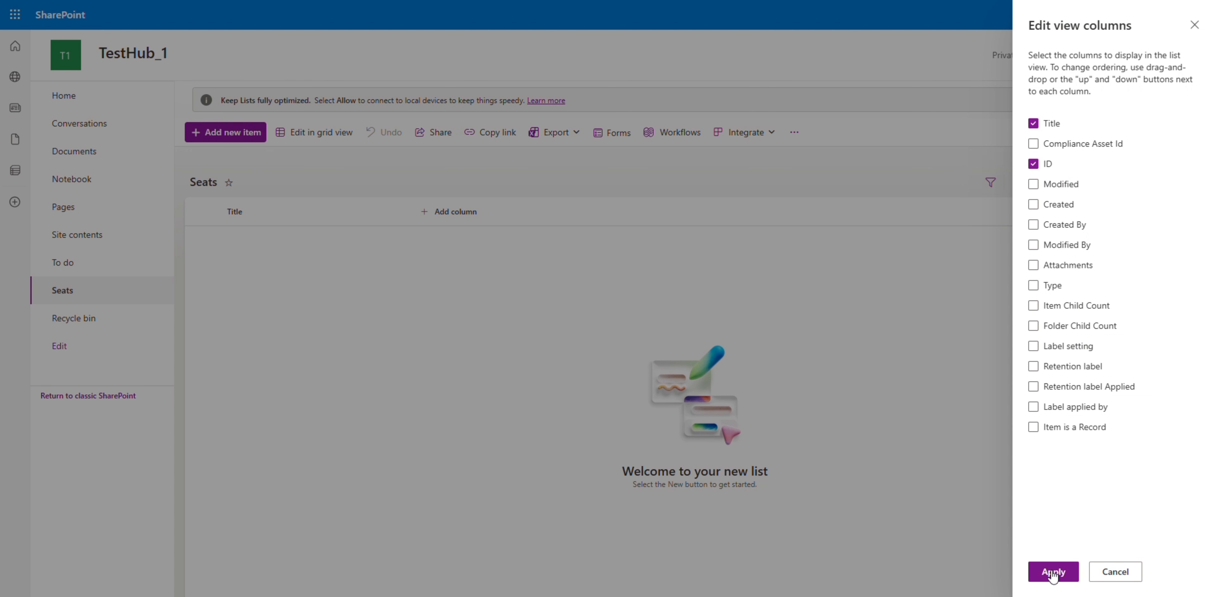
left_click(1053, 571)
Step: Add eight items titled Seat A through Seat H to the Seats list using grid editing
left_click(313, 133)
left_click(252, 244)
type("Seat A")
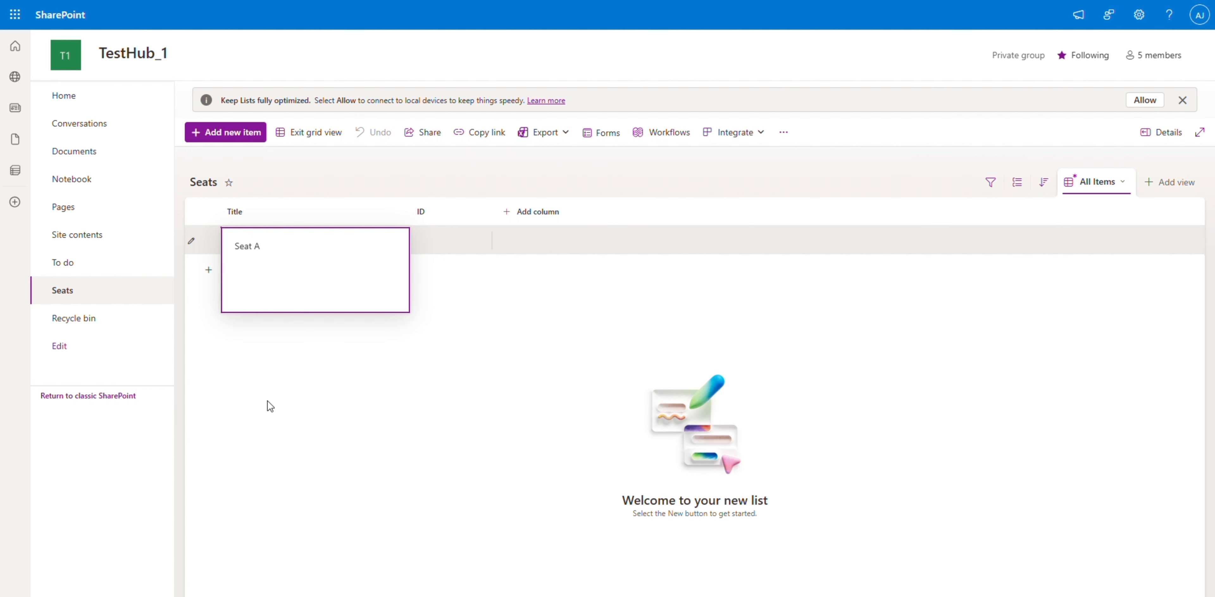
key("Return")
type("Seat B")
key("Return")
type("Seat C")
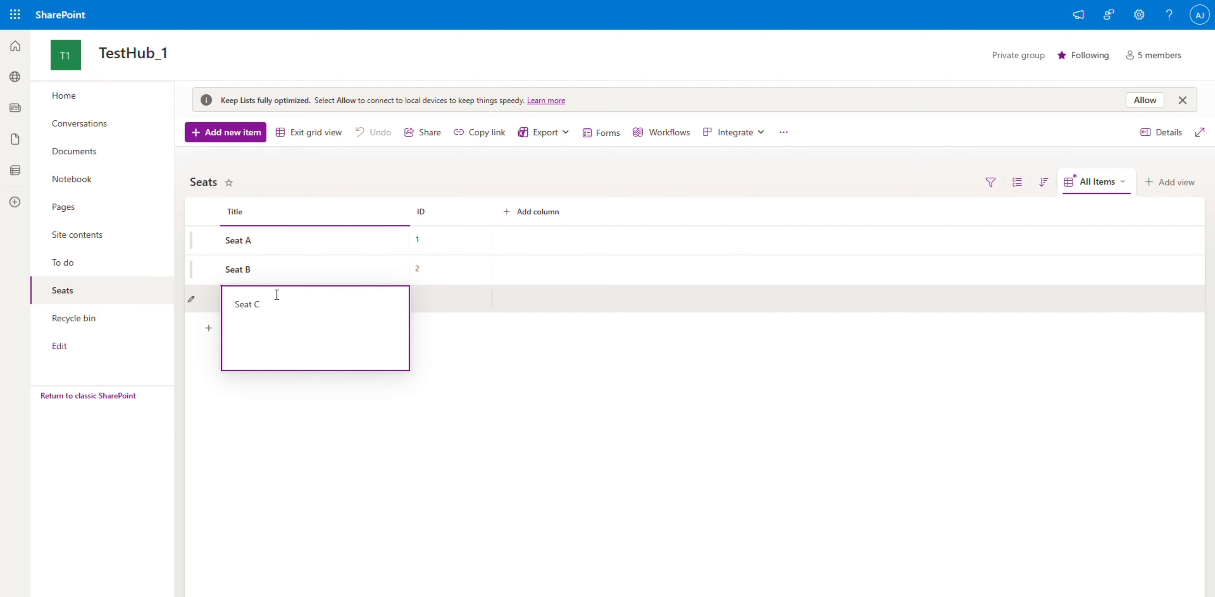
key("Return")
type("Seat D")
key("Return")
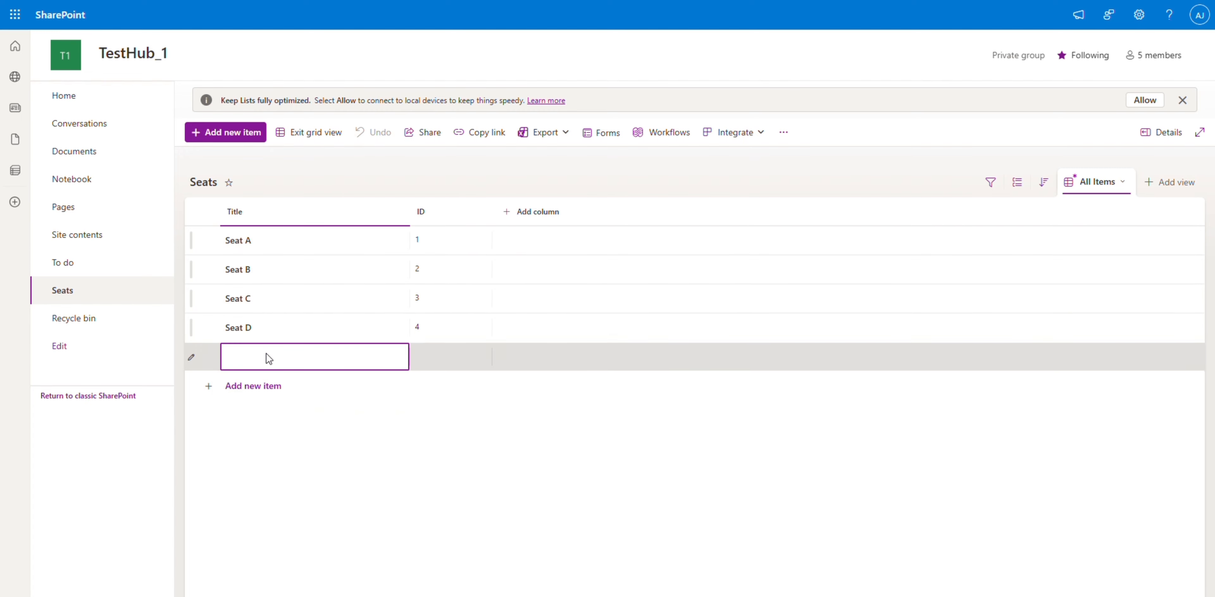
type("Seat E")
key("Return")
type("Seat F")
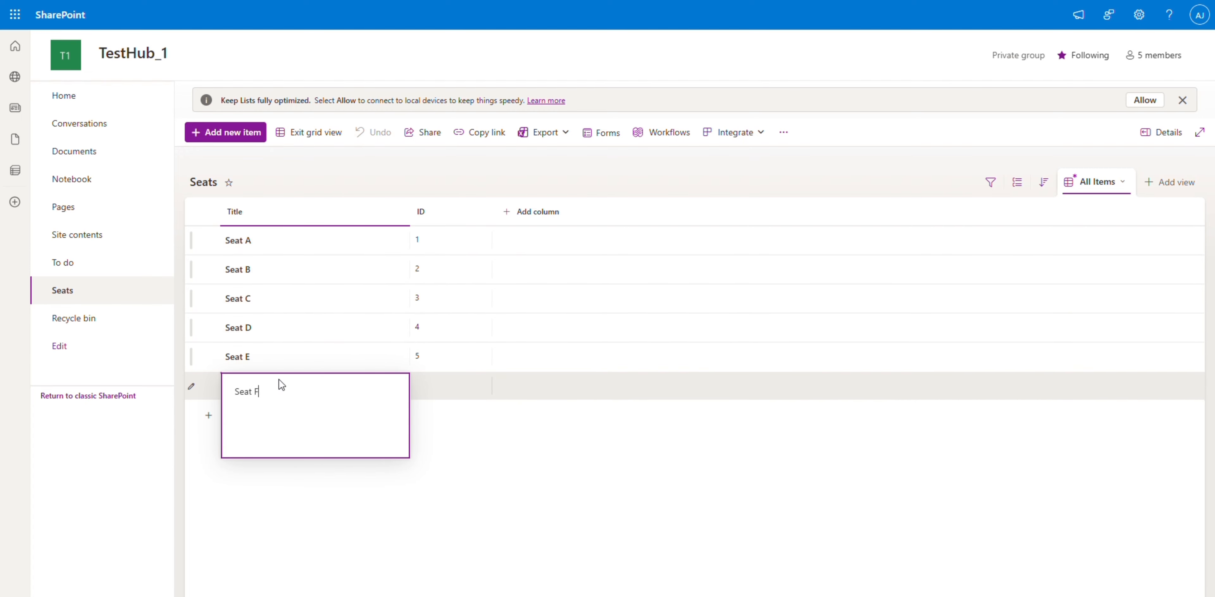
key("Return")
type("Seat G")
key("Return")
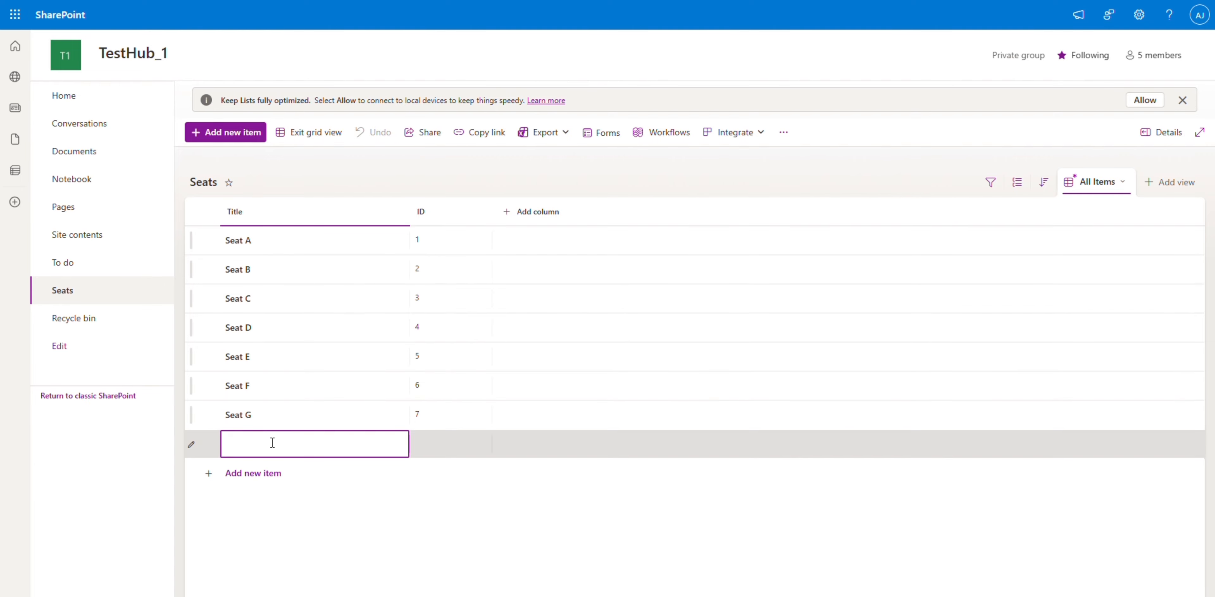
type("Seat H")
left_click(339, 538)
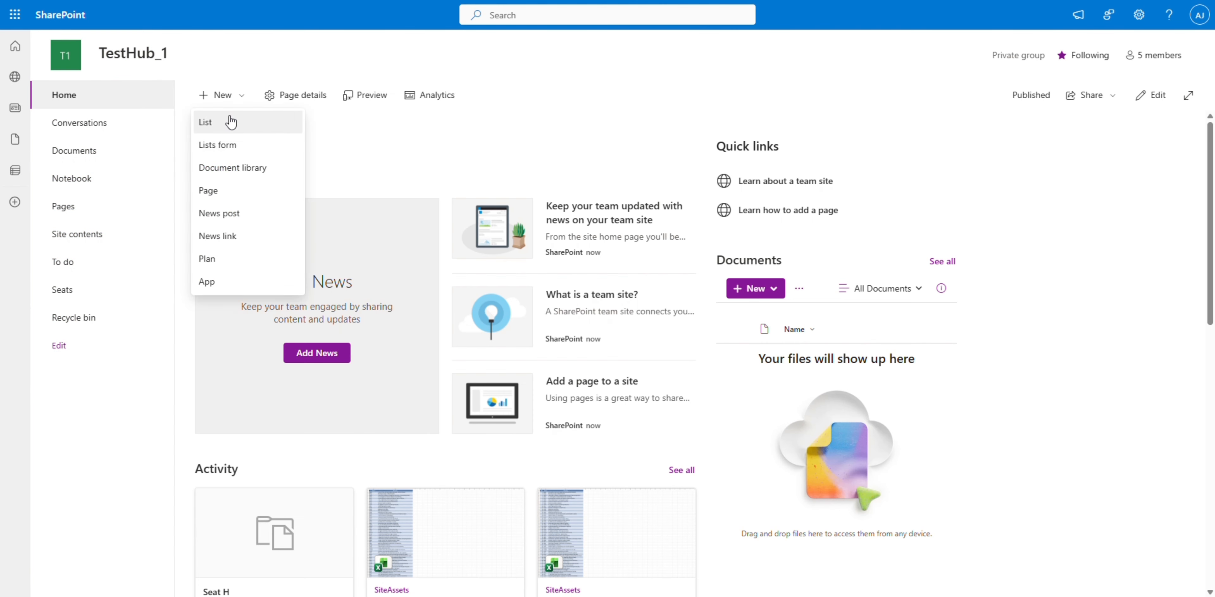
Step: Create another blank list on the TestHub_1 site named Seat Bookings, shown in site navigation
left_click(233, 119)
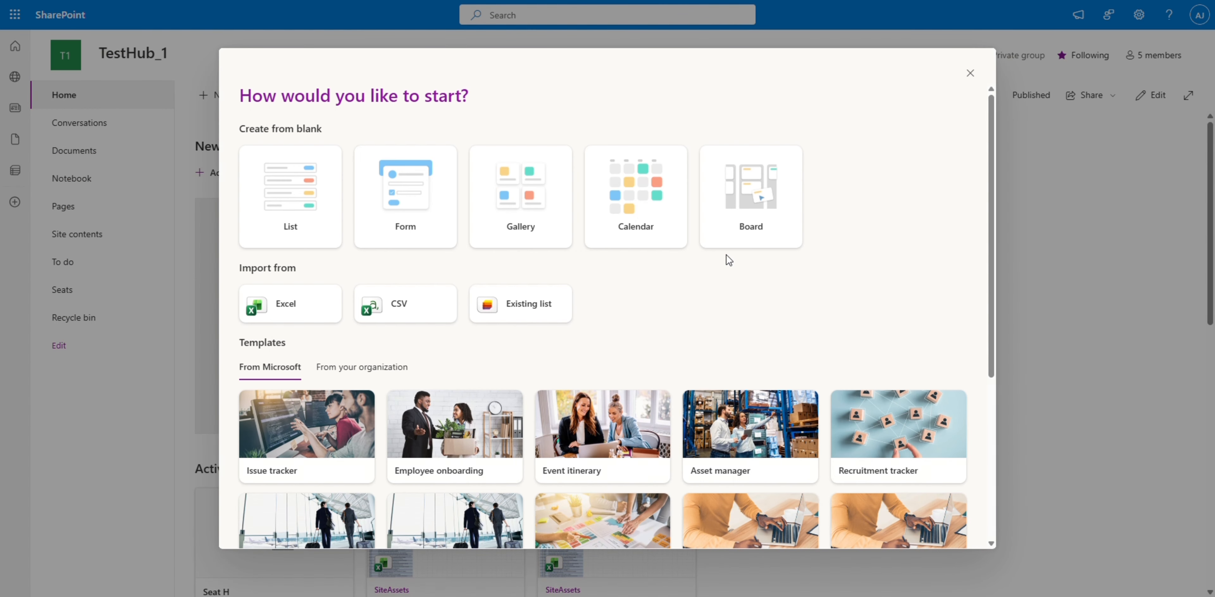
left_click(326, 217)
type("S")
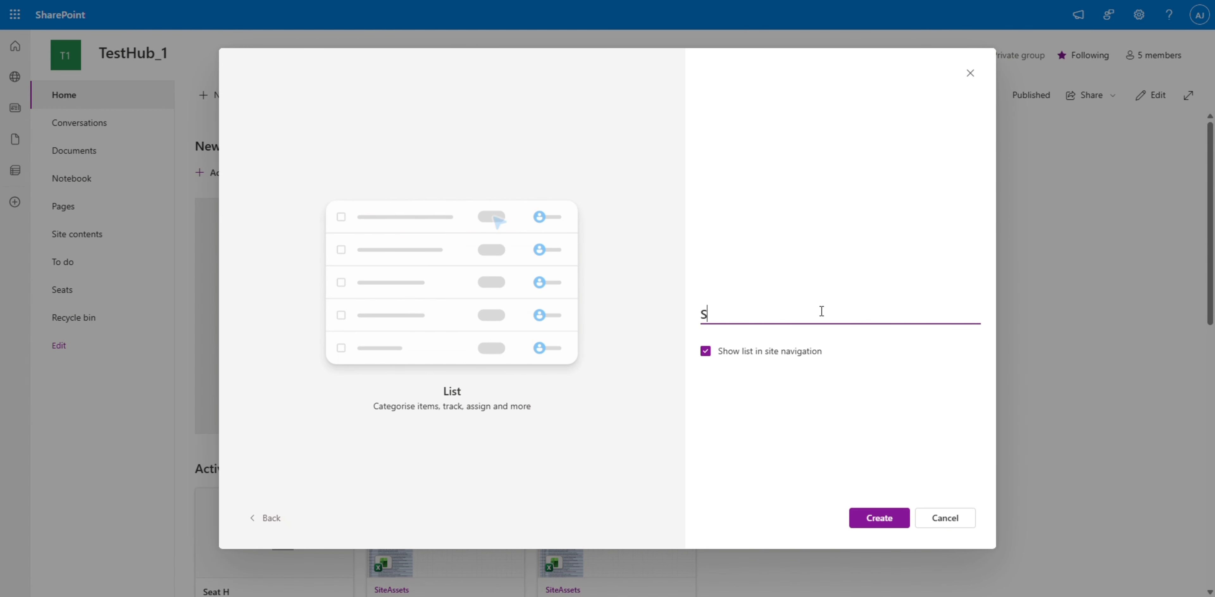
type("eat Bookings")
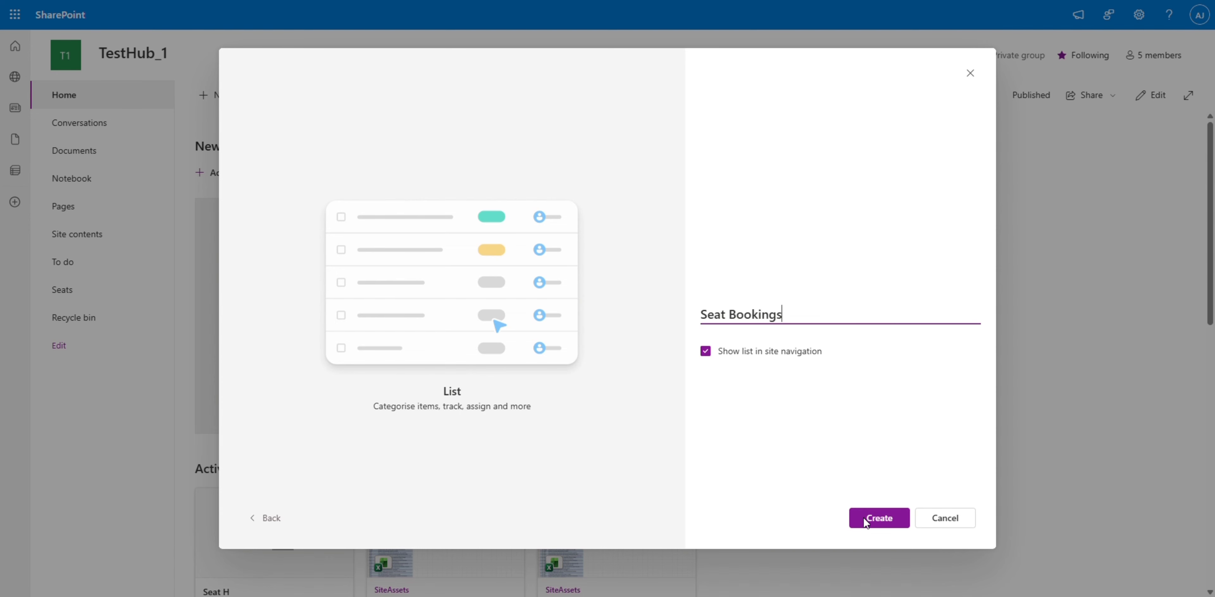
left_click(863, 518)
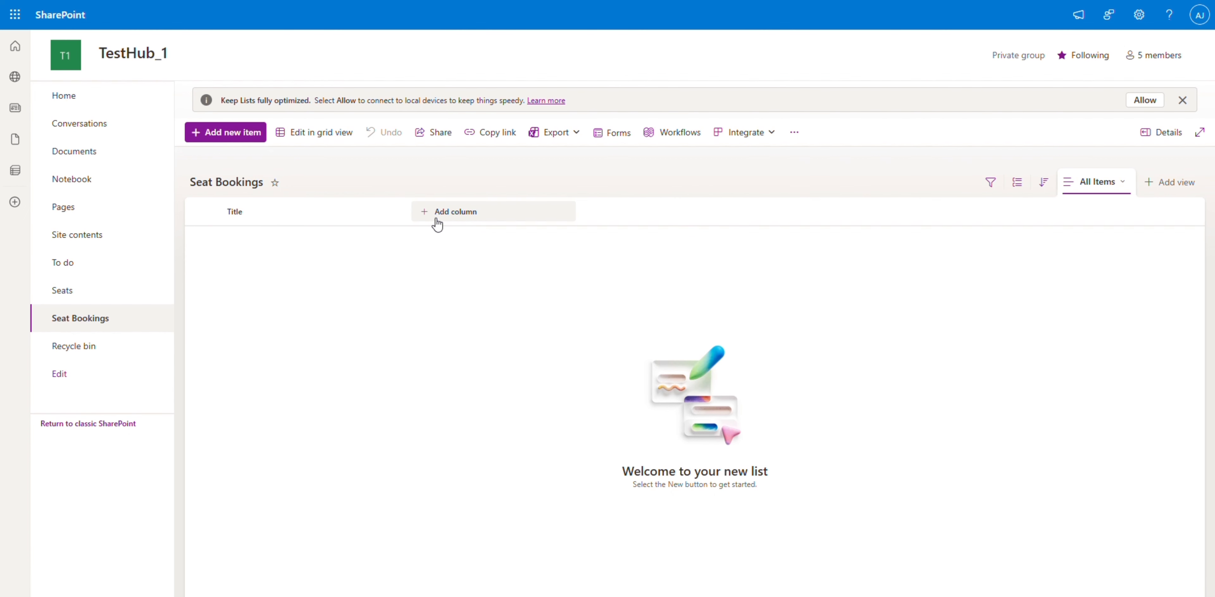
Step: Add a date and time column named Booking Date to the Seat Bookings list, without including the time
left_click(436, 218)
left_click(571, 305)
left_click(580, 438)
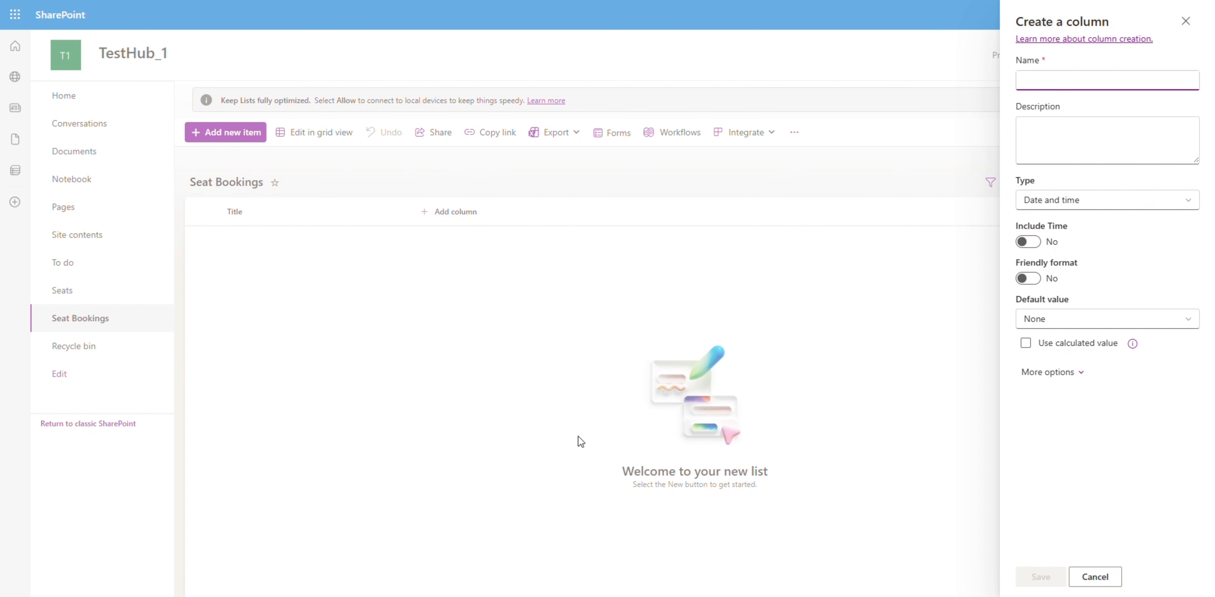
type("Booking Date")
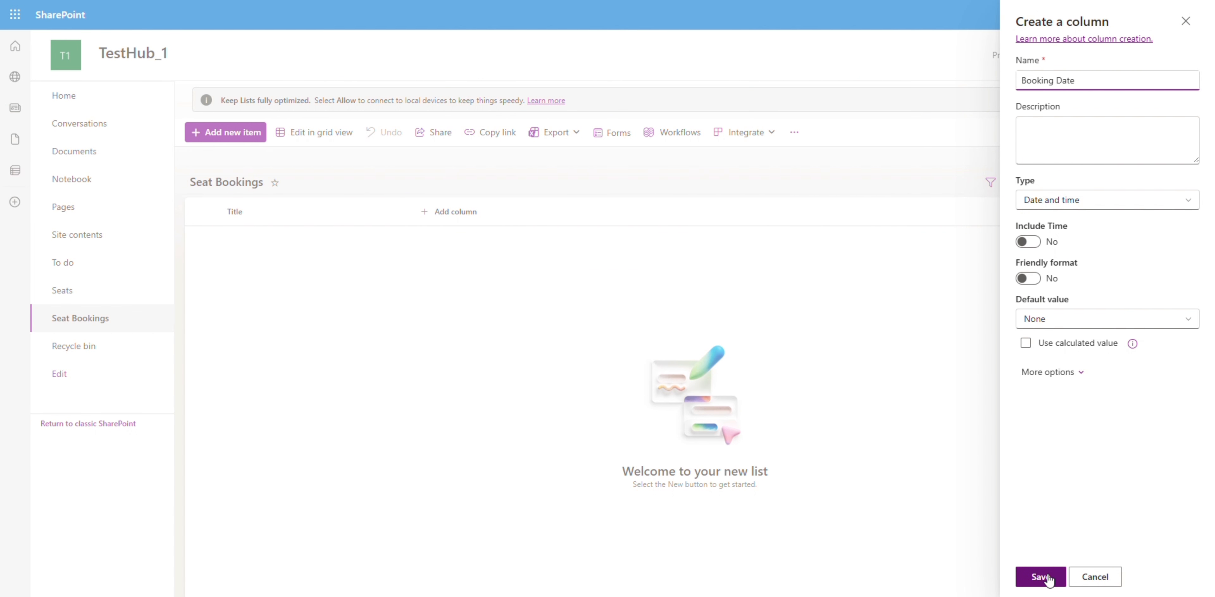
left_click(1040, 577)
Step: Add a date and time column named Start Time to Seat Bookings with Include Time enabled
left_click(542, 212)
left_click(678, 309)
left_click(653, 437)
type("Start Time")
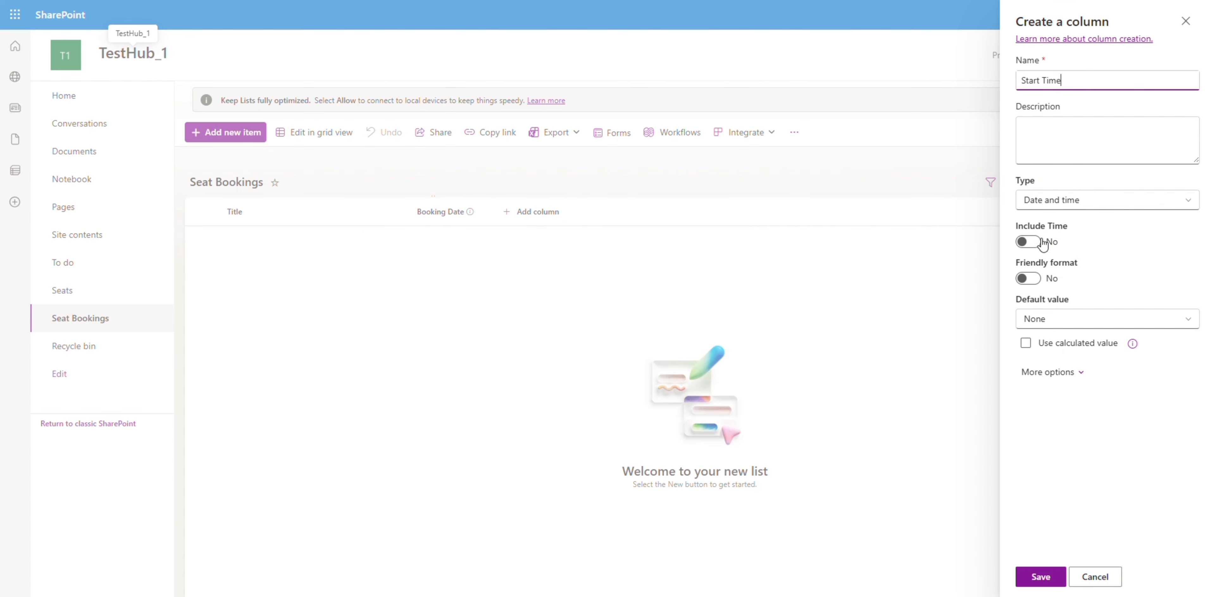
left_click(1028, 241)
left_click(1040, 577)
Step: Add a date and time column named End Time to Seat Bookings with Include Time enabled
left_click(615, 214)
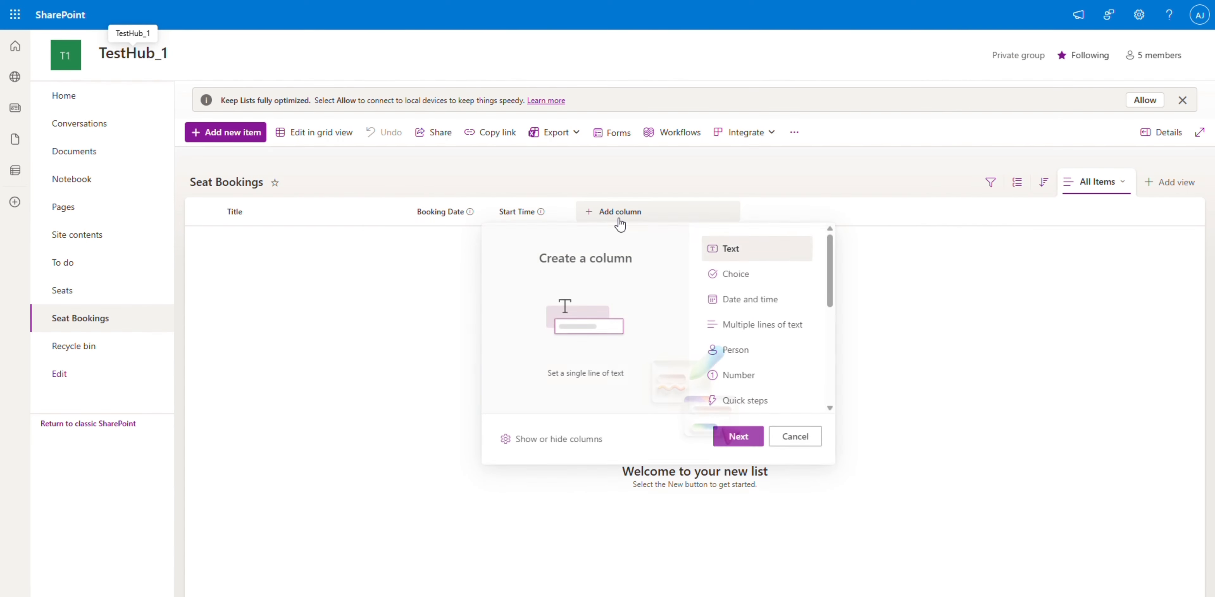
left_click(736, 306)
left_click(743, 436)
type("End Time")
left_click(1028, 242)
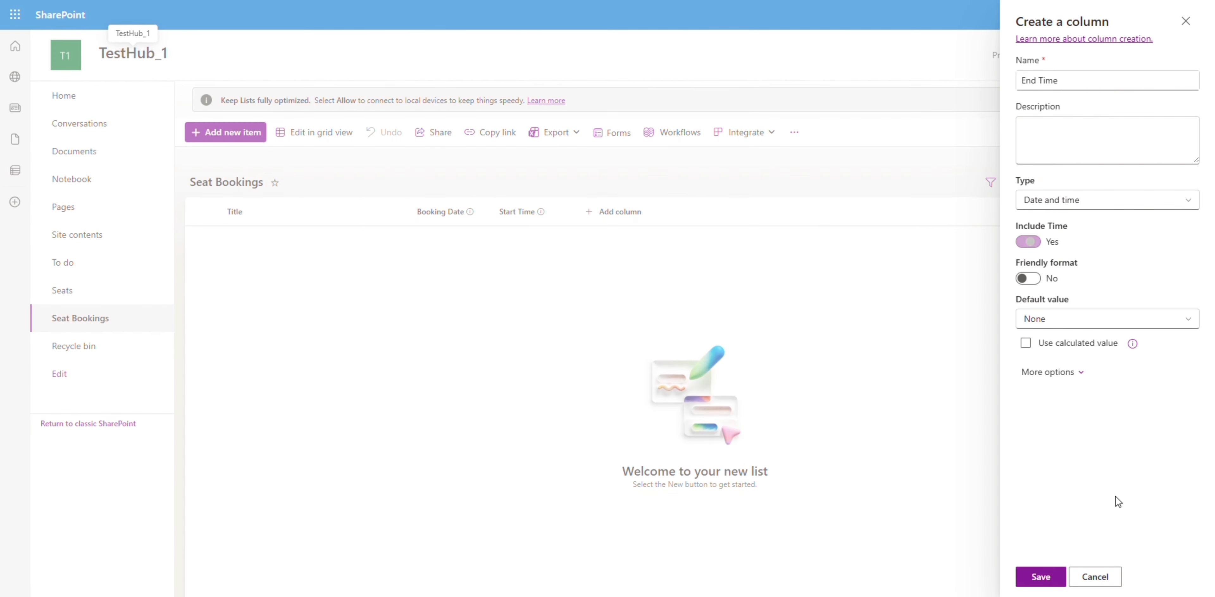
left_click(1045, 577)
Step: Show the Created By column in the Seat Bookings list view
left_click(234, 211)
mouse_move(314, 339)
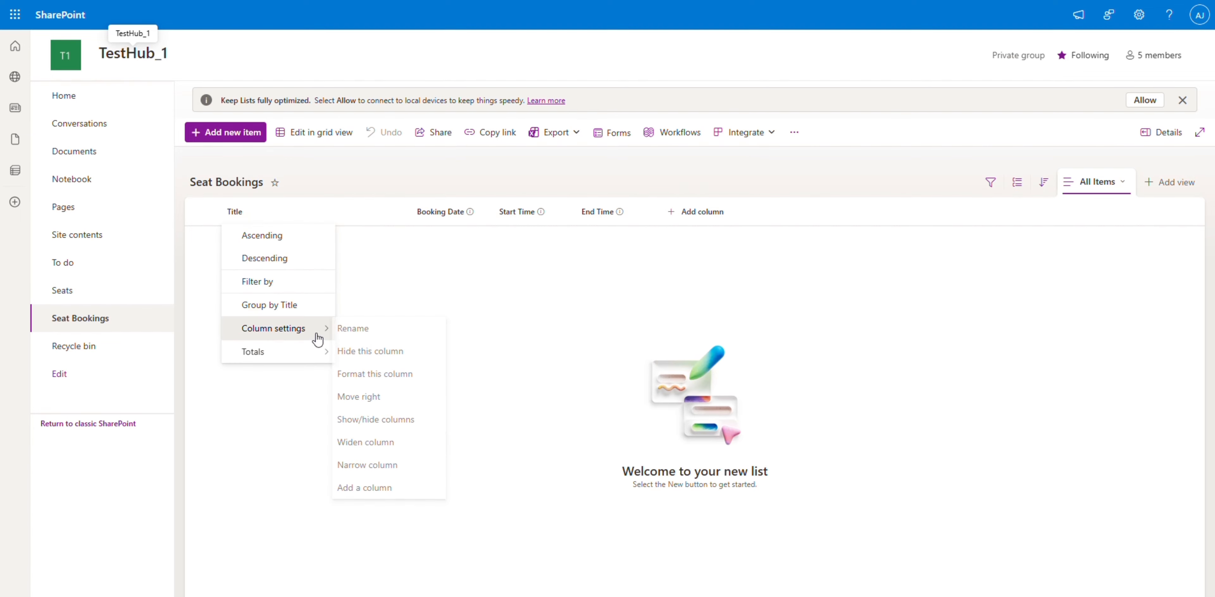
left_click(388, 421)
left_click(1032, 293)
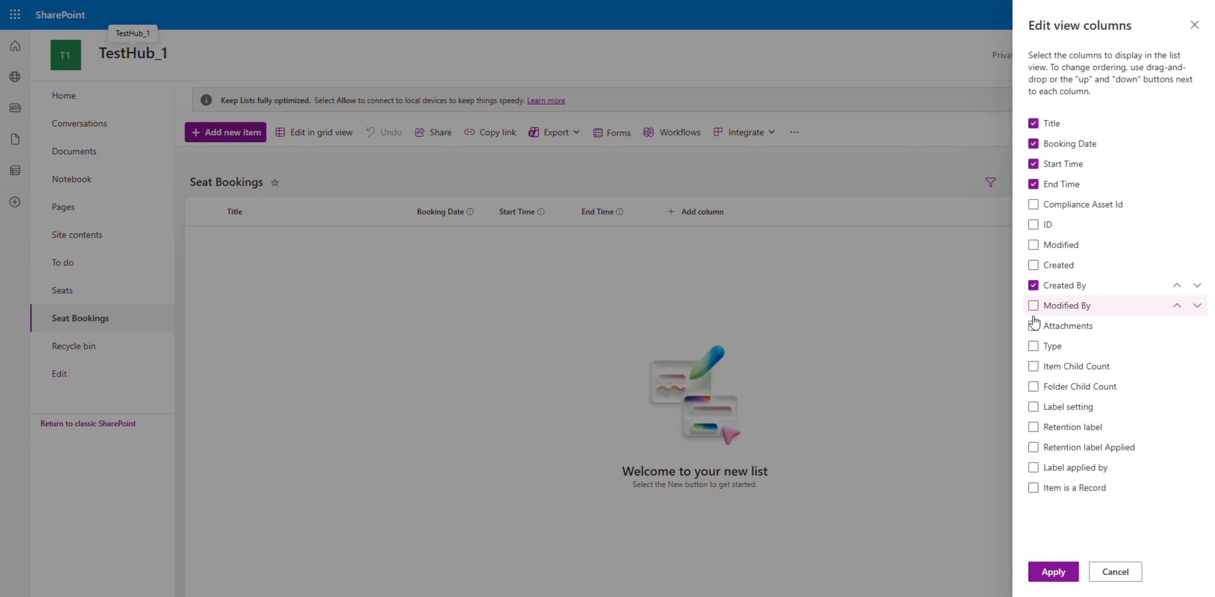
left_click(1050, 571)
Step: Add a choice column named Status to Seat Bookings with the choices Booked, Available and Cancelled
left_click(781, 212)
left_click(900, 271)
left_click(903, 433)
type("Staty")
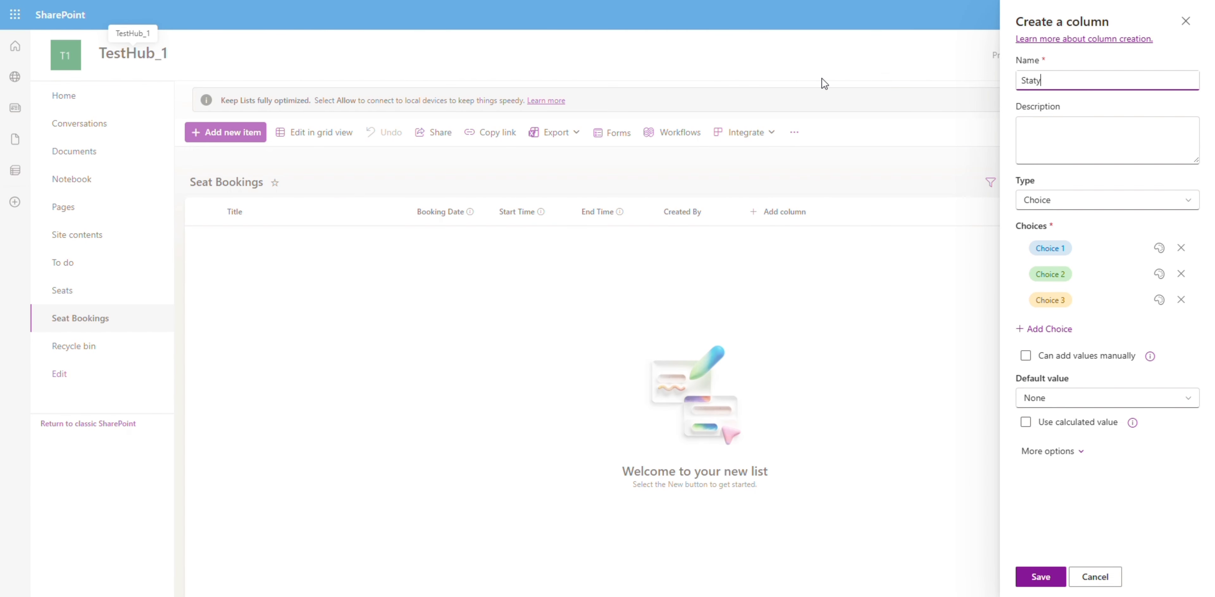
key("BackSpace")
type("us")
left_click(1050, 248)
type("Booked")
key("Tab")
left_click(1050, 274)
type("Available")
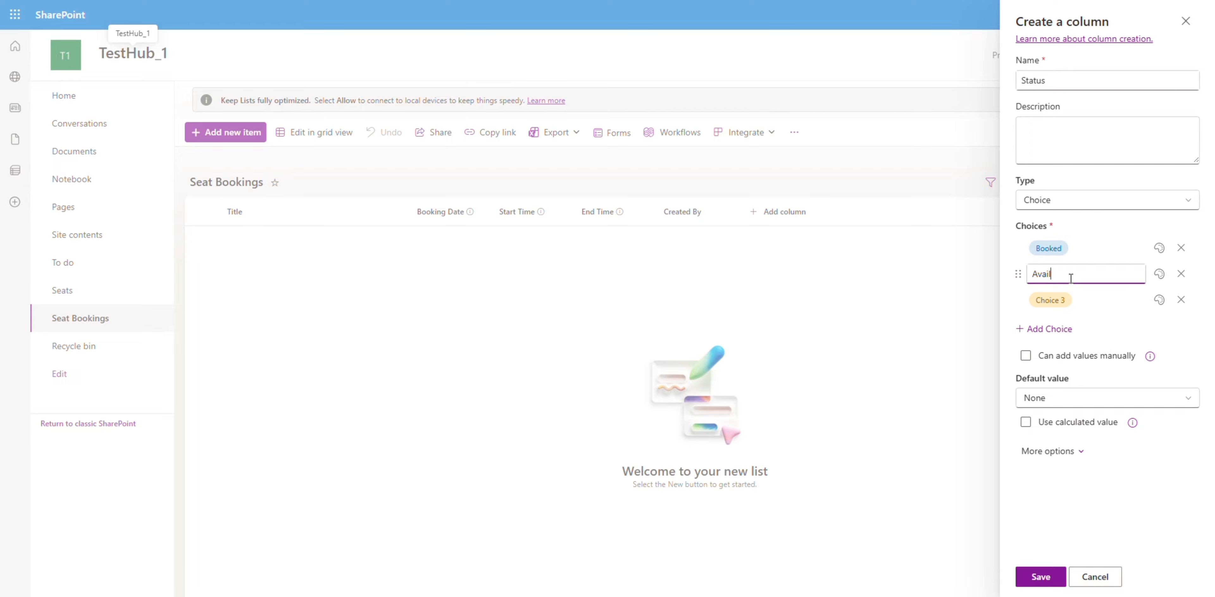
left_click(1072, 298)
type("Cancelled")
left_click(1102, 494)
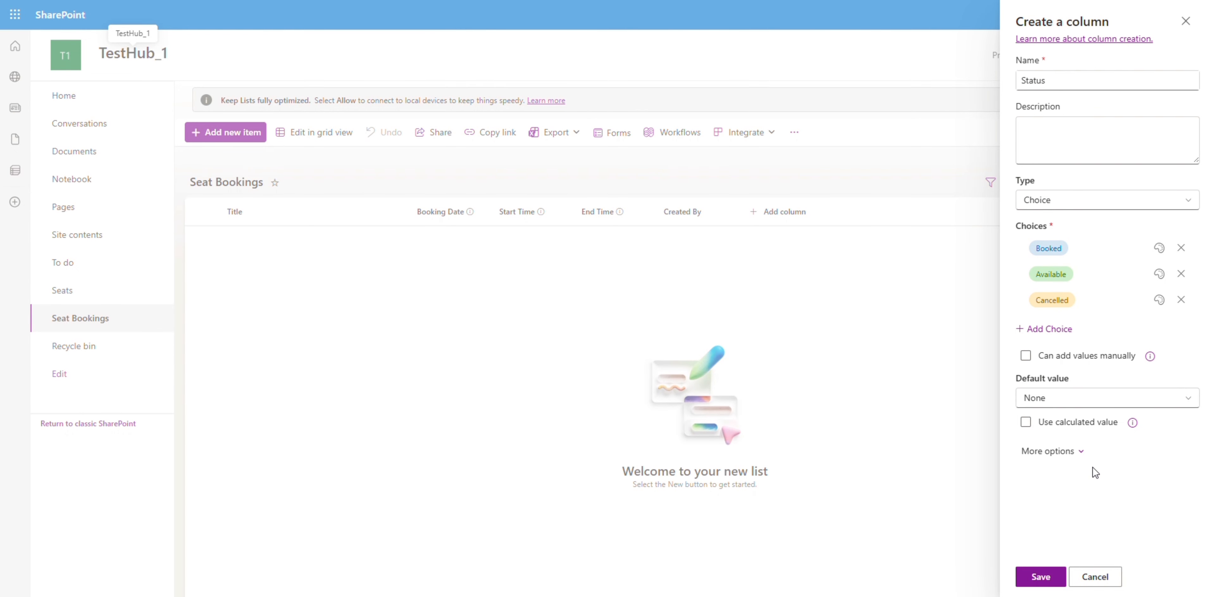
left_click(1043, 578)
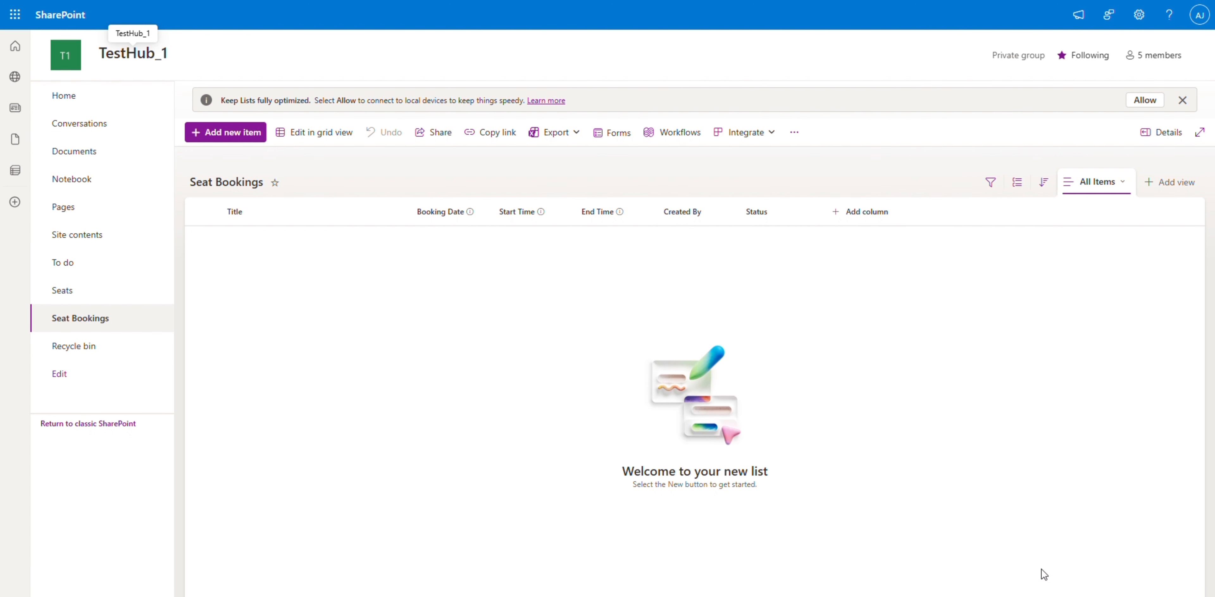
Step: Add a lookup column named Seat to Seat Bookings, using the Title column of the Seats list as its source
left_click(868, 210)
scroll(1011, 319, "down", 3)
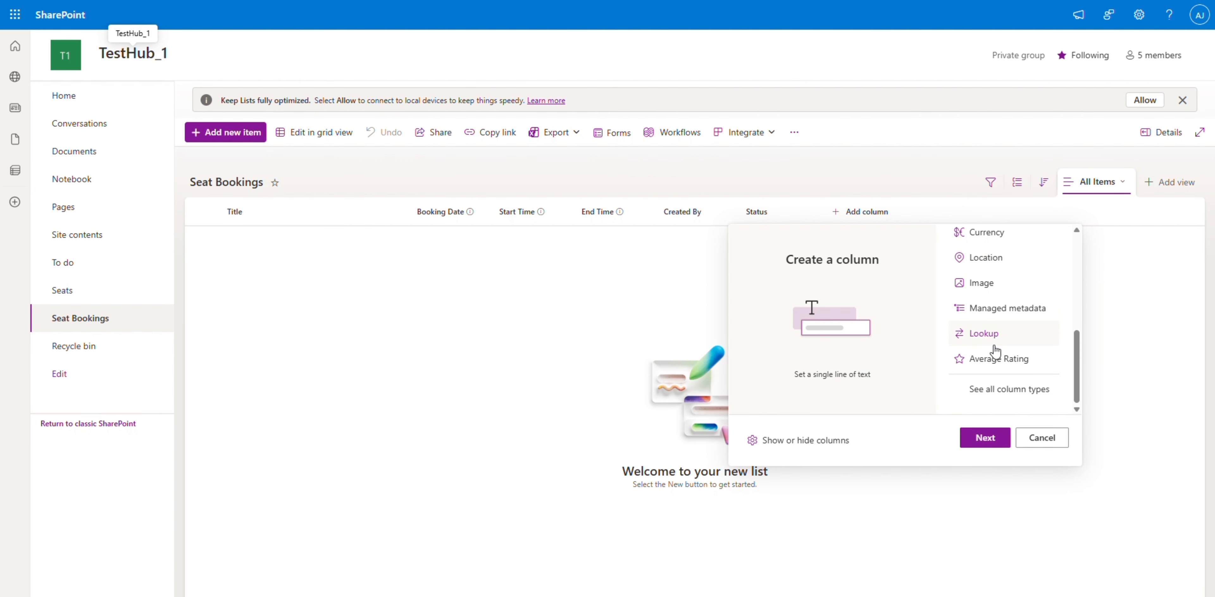
double_click(998, 325)
type("Seat")
left_click(1111, 246)
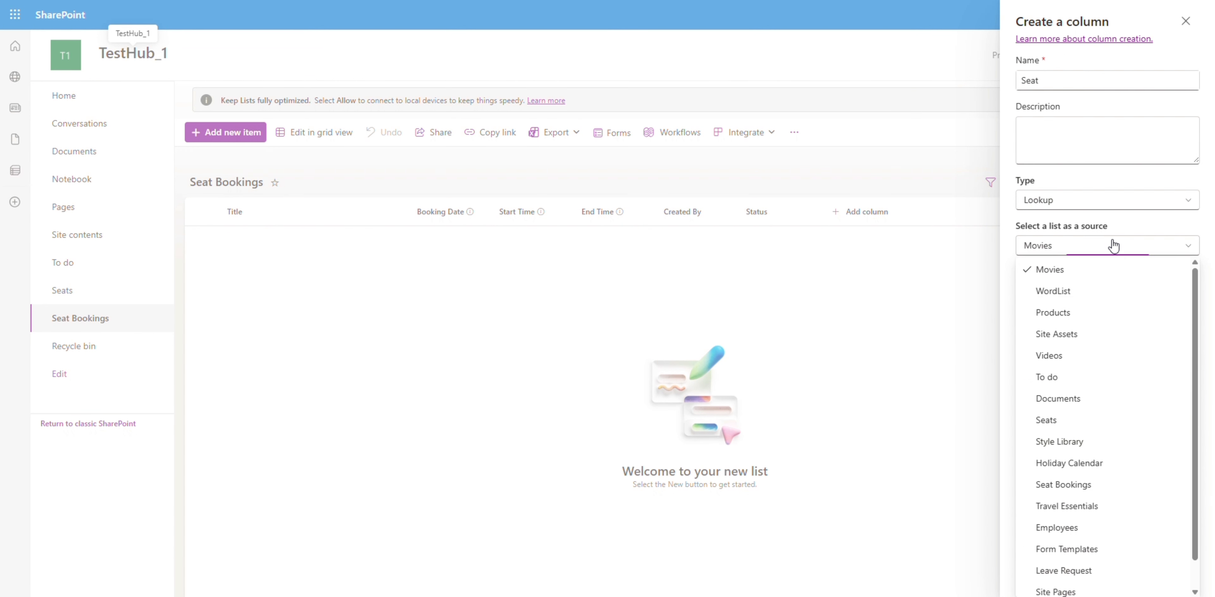
scroll(1022, 409, "down", 1)
left_click(1022, 409)
left_click(1108, 293)
left_click(1108, 294)
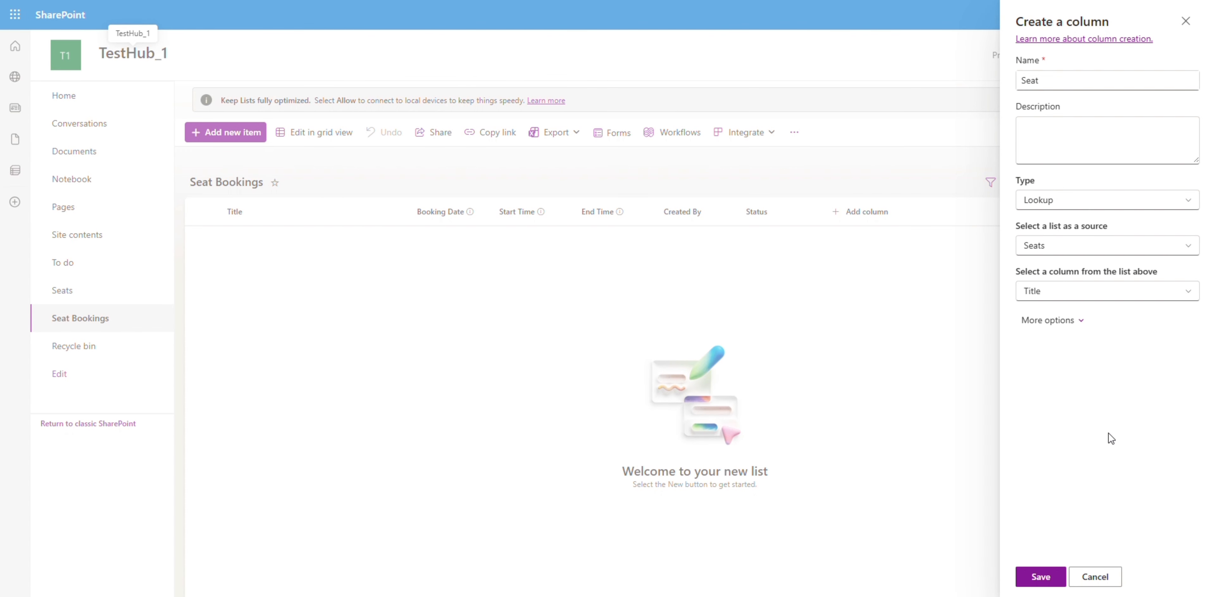
left_click(1041, 577)
Step: Hide the Title column from the Seat Bookings list view
left_click(235, 211)
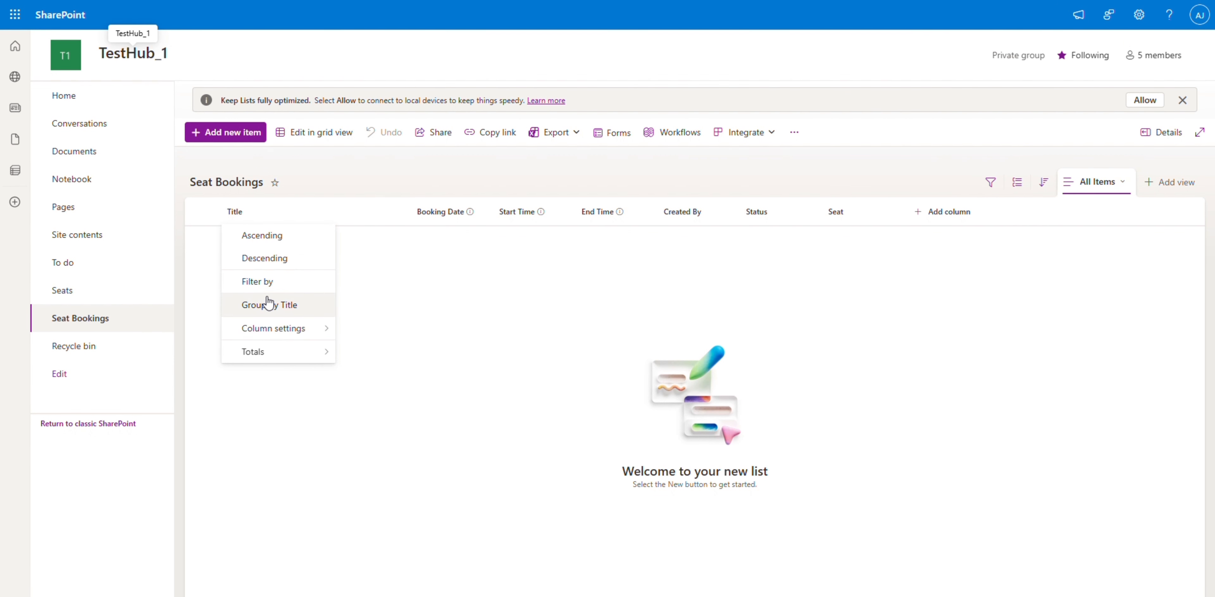
mouse_move(282, 329)
left_click(386, 352)
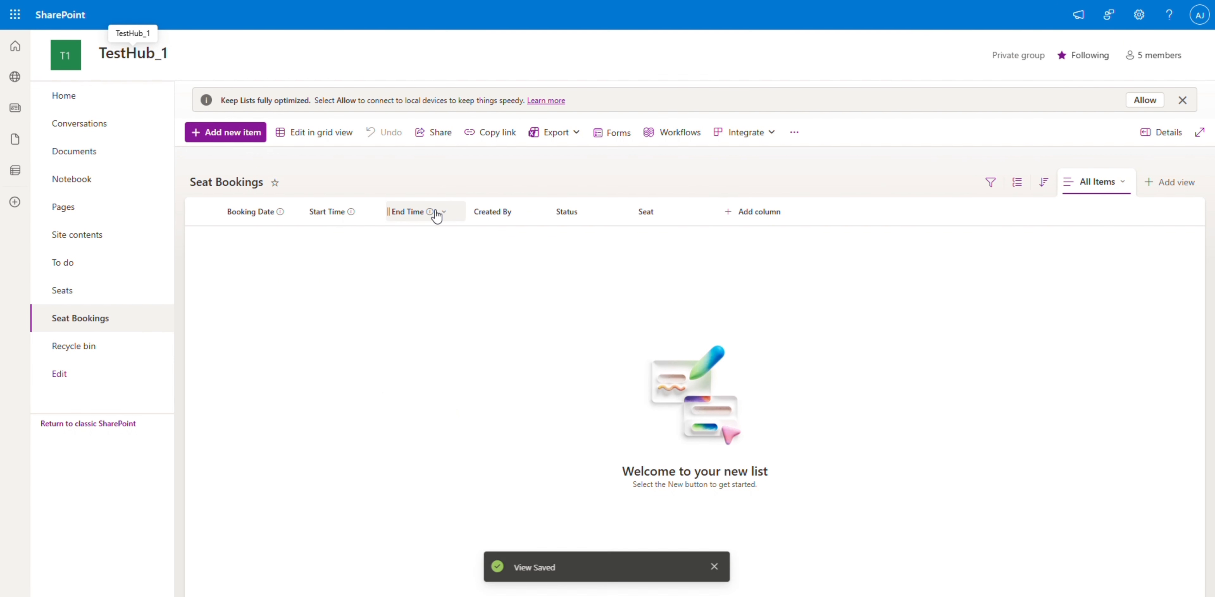
Step: Show the ID column in the Seat Bookings list view
left_click(412, 211)
mouse_move(438, 329)
left_click(540, 441)
left_click(1033, 266)
left_click(1051, 571)
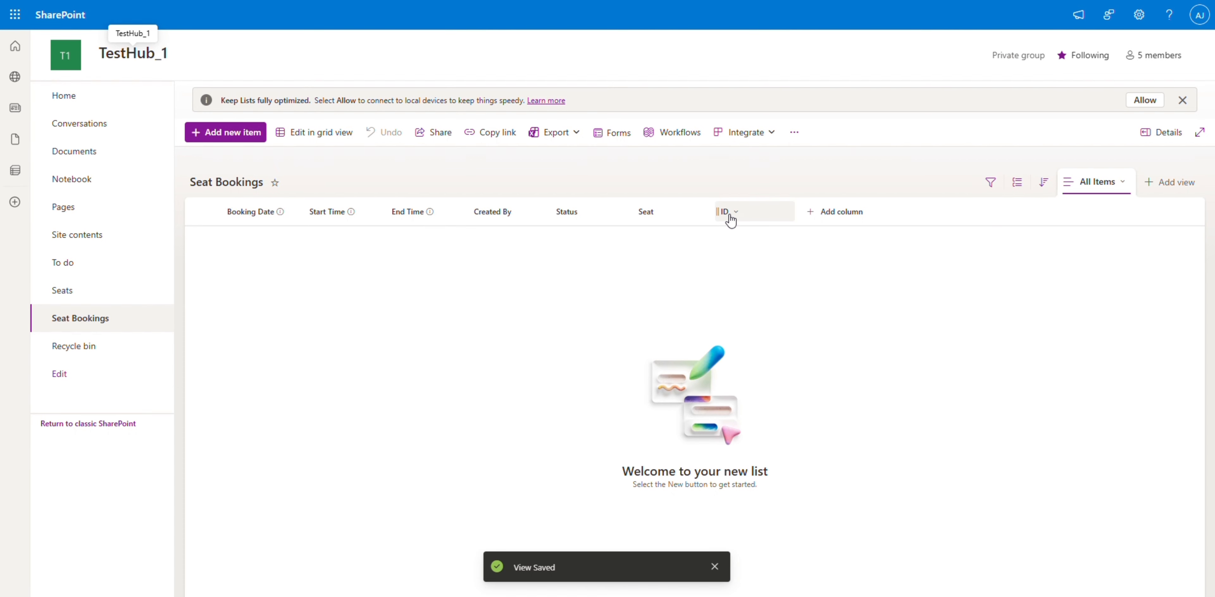
Step: Start a booking in grid view with Booking Date 4/29/2026 and Start Time 4/29/2026 3:00 PM
left_click(314, 132)
left_click(343, 240)
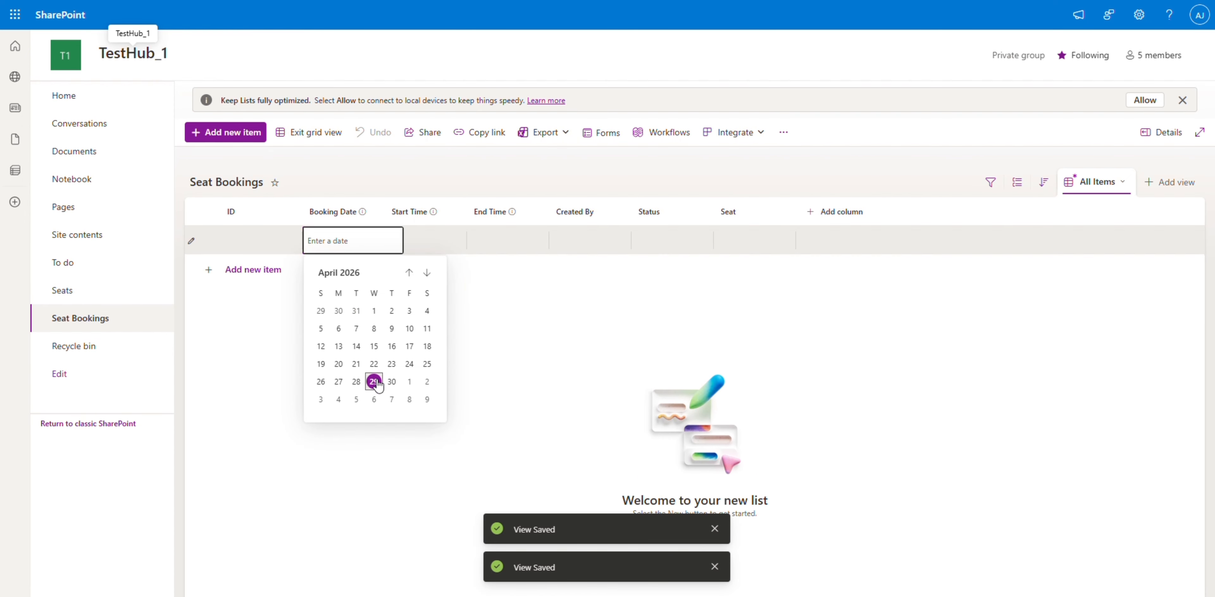
left_click(455, 382)
left_click(453, 425)
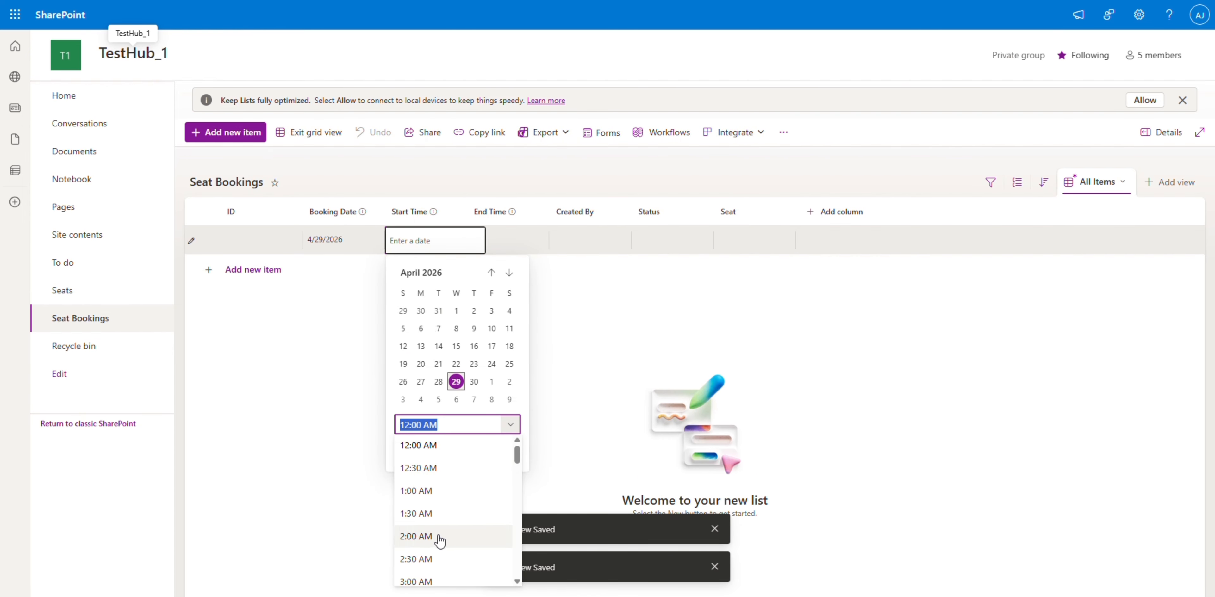
scroll(439, 535, "down", 15)
scroll(440, 539, "up", 4)
scroll(439, 540, "up", 2)
left_click(427, 504)
Step: Set the booking's End Time to 4/29/2026 6:00 PM
left_click(516, 244)
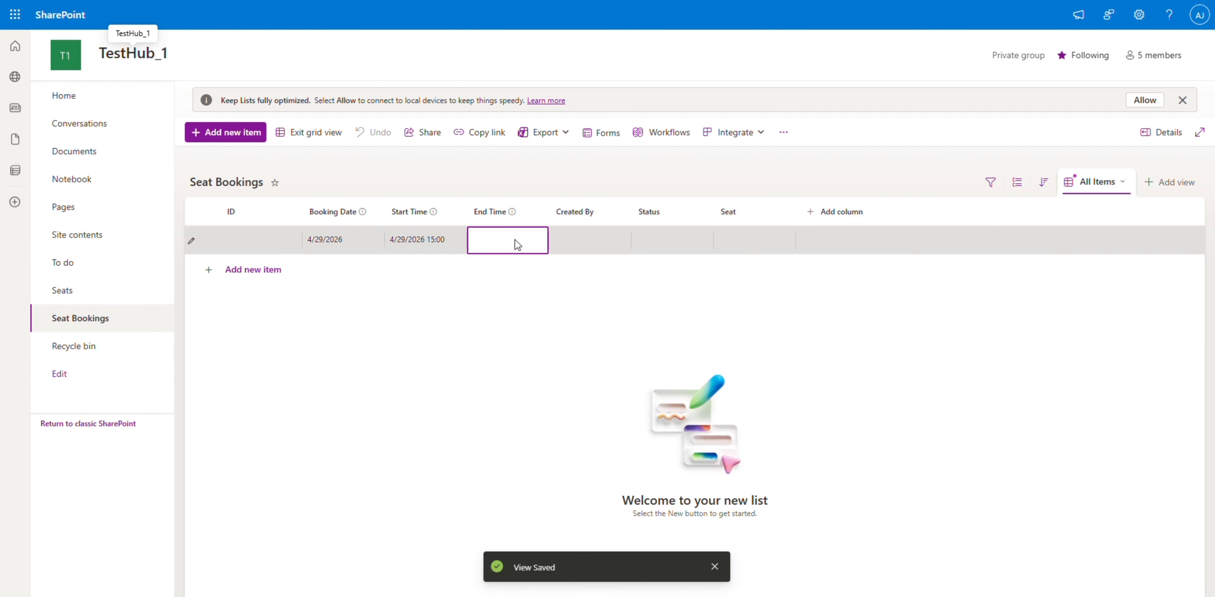
left_click(578, 425)
scroll(535, 546, "down", 6)
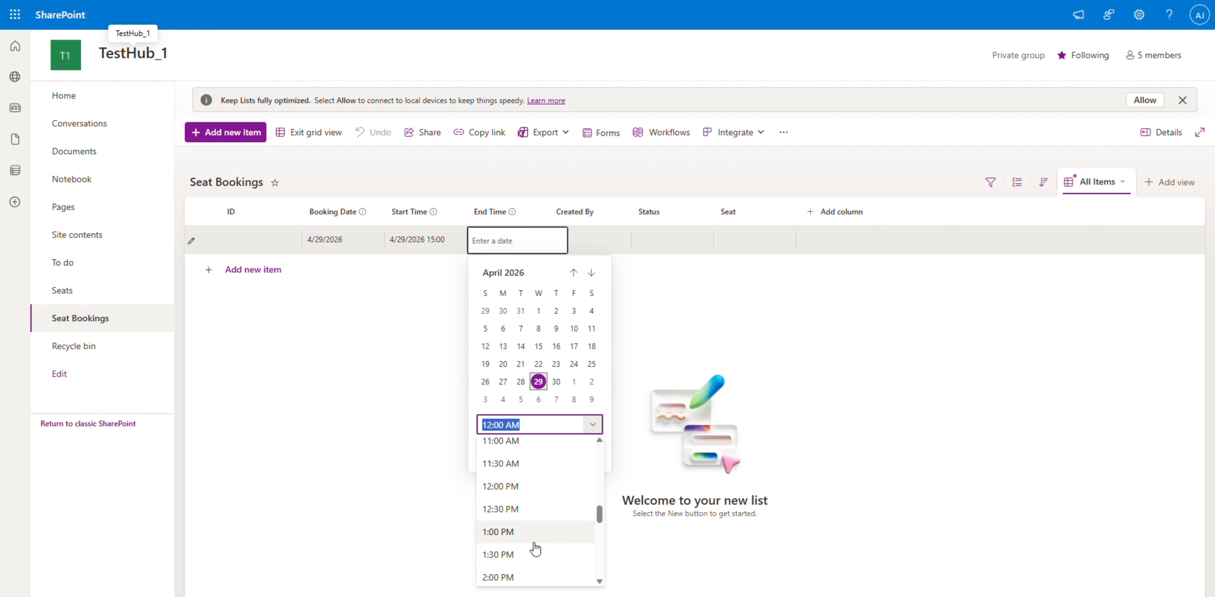
scroll(535, 546, "down", 5)
left_click(534, 507)
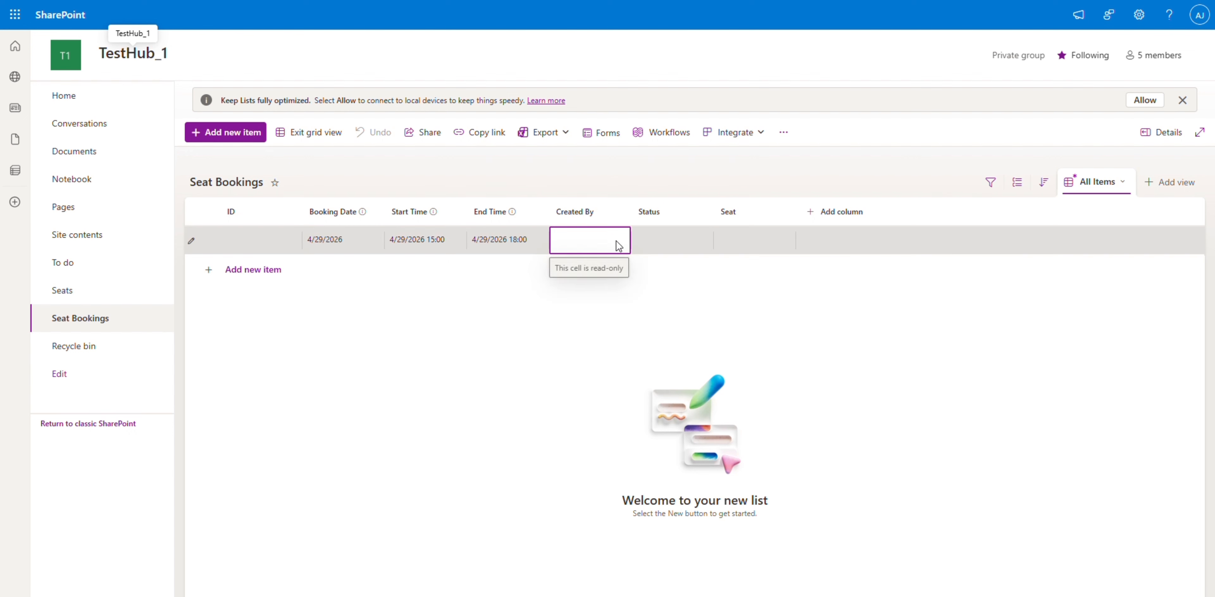
Step: Set the booking's Status to Booked and its Seat to Seat A, then leave grid view
left_click(670, 240)
left_click(694, 271)
left_click(788, 249)
left_click(750, 272)
left_click(594, 326)
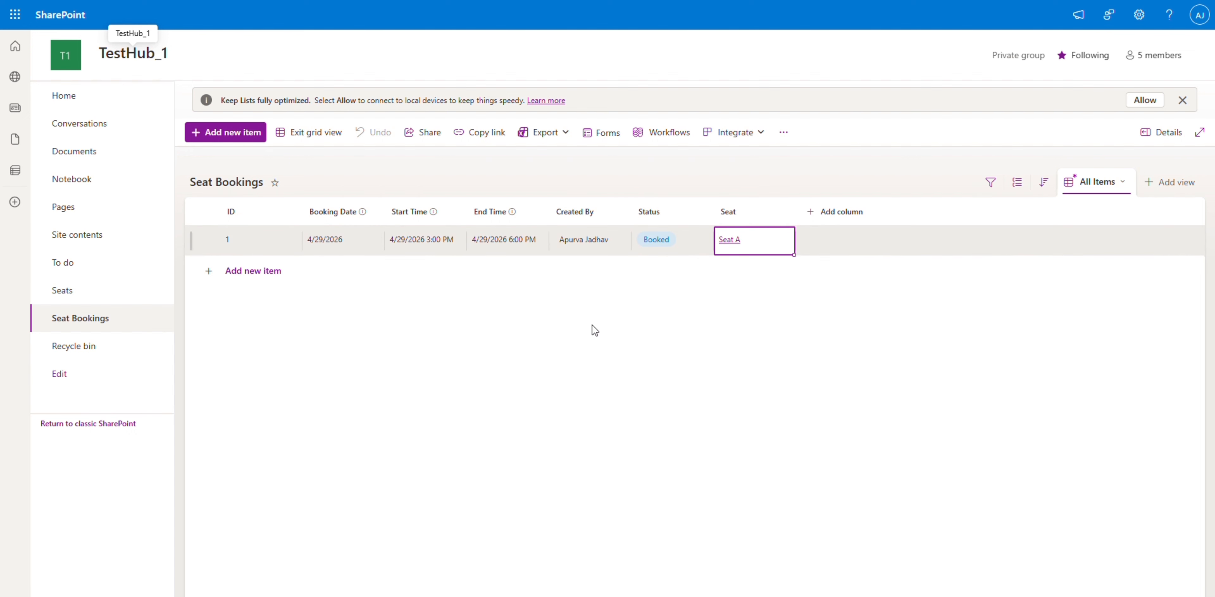
left_click(316, 133)
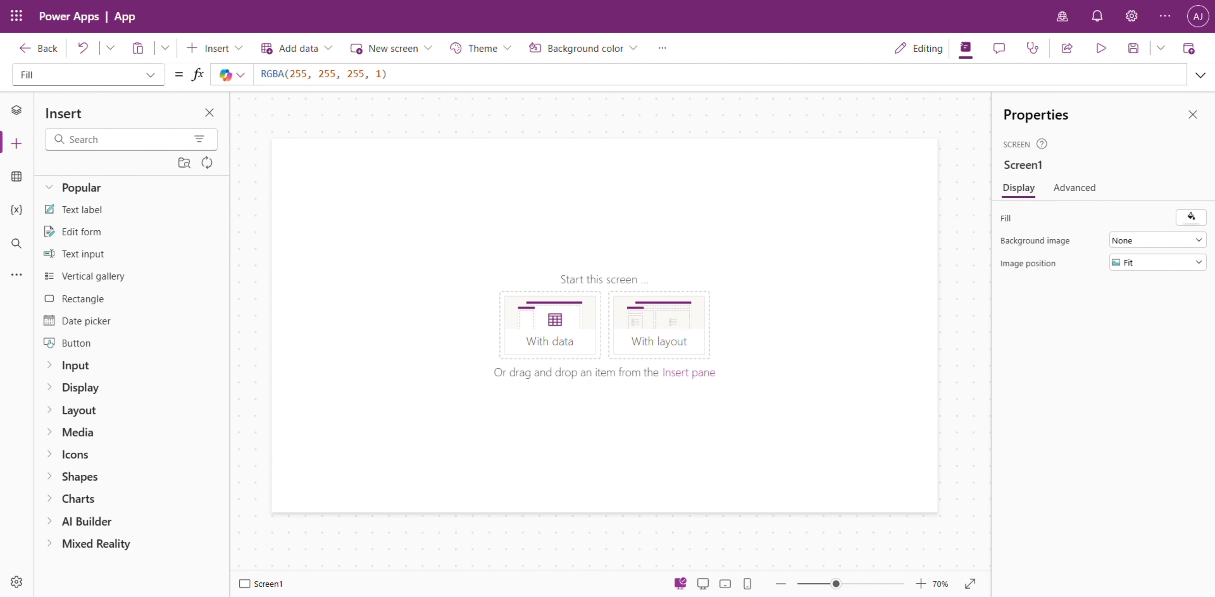
Step: In the Power Apps canvas app, add the SharePoint lists Seats and Seat Bookings as data sources
left_click(25, 188)
left_click(83, 162)
type("s")
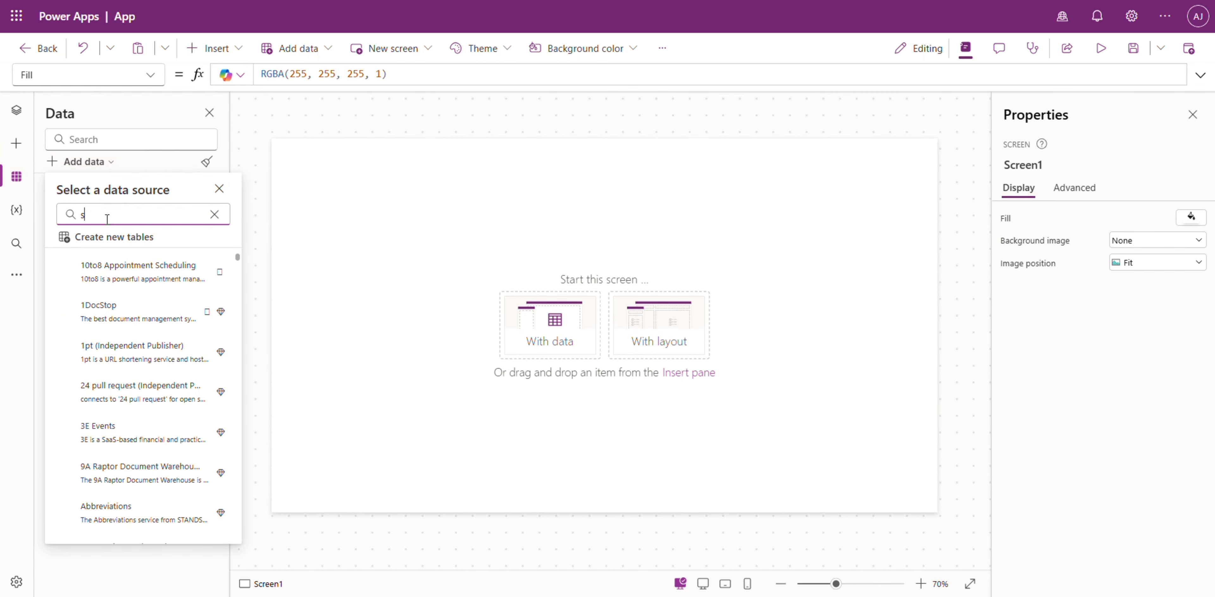
type("harepoi")
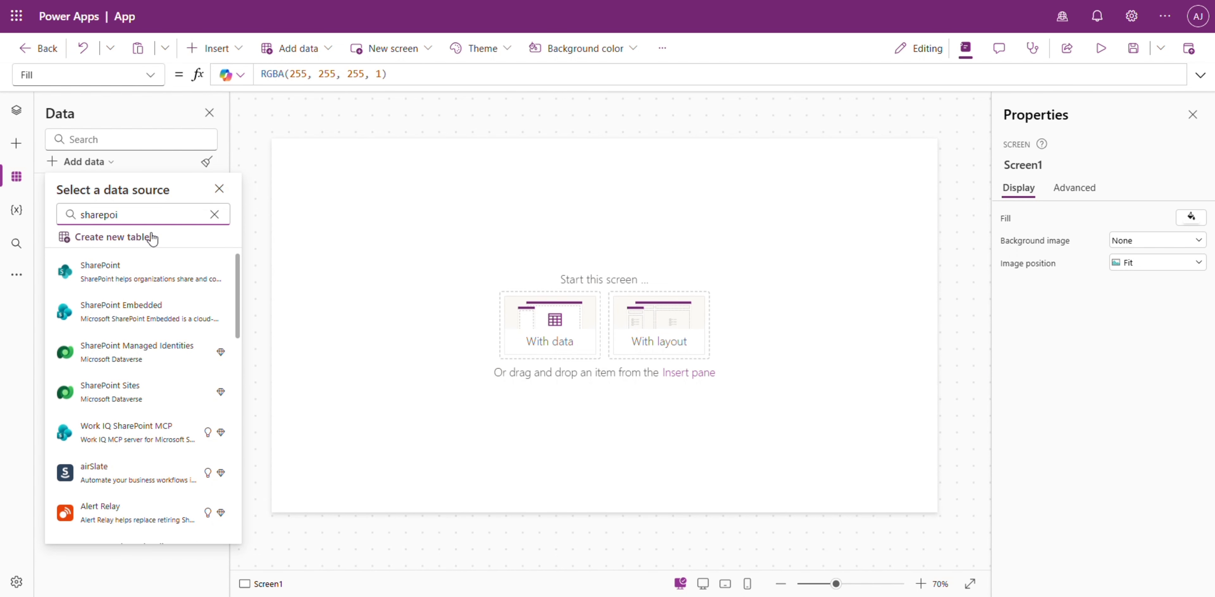
left_click(138, 270)
left_click(134, 262)
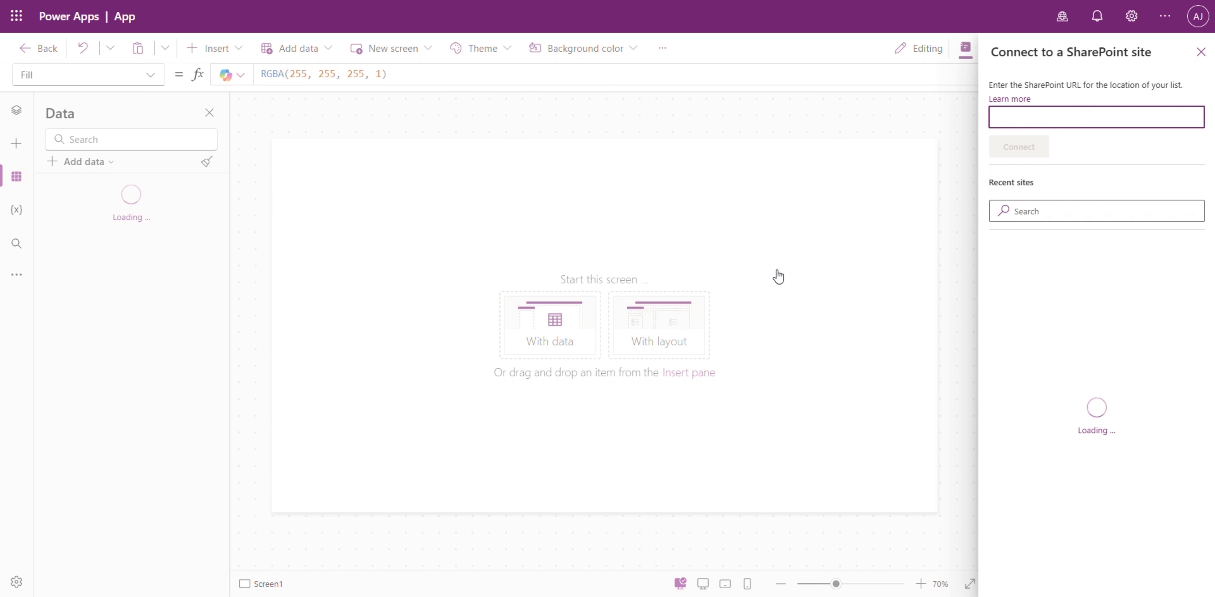
left_click(1060, 261)
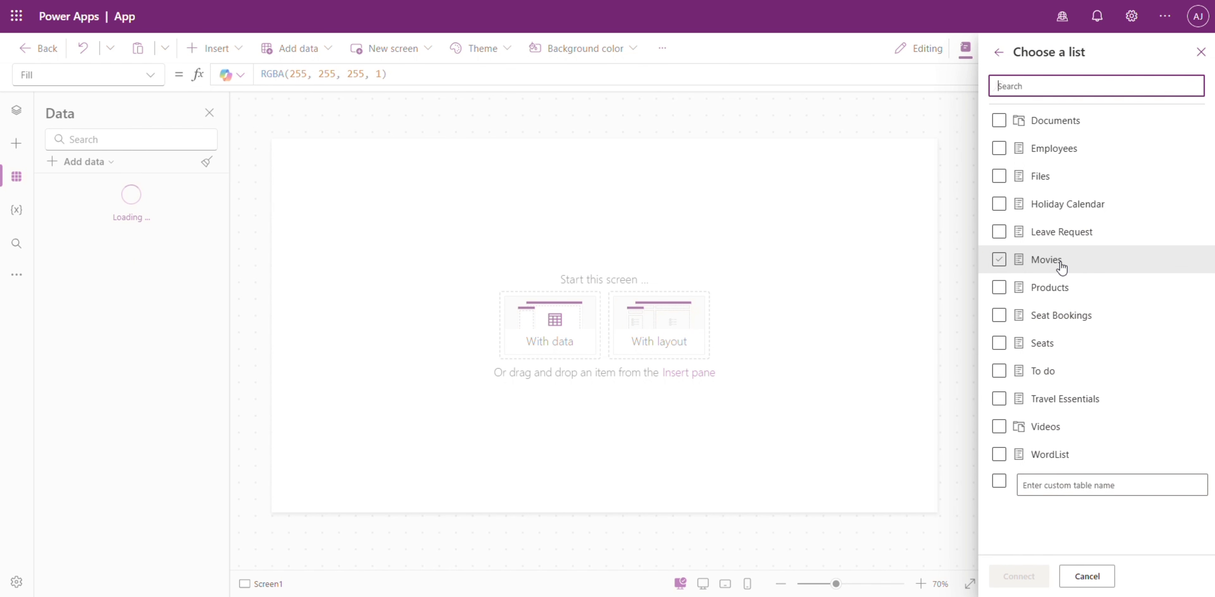
left_click(999, 343)
left_click(998, 316)
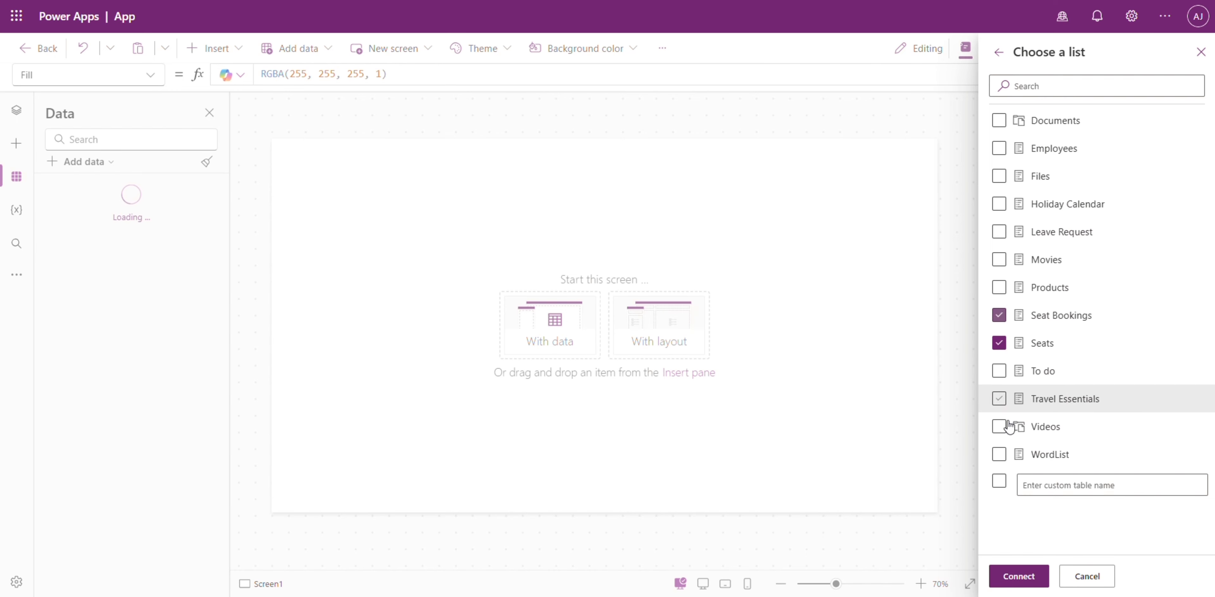
left_click(1019, 572)
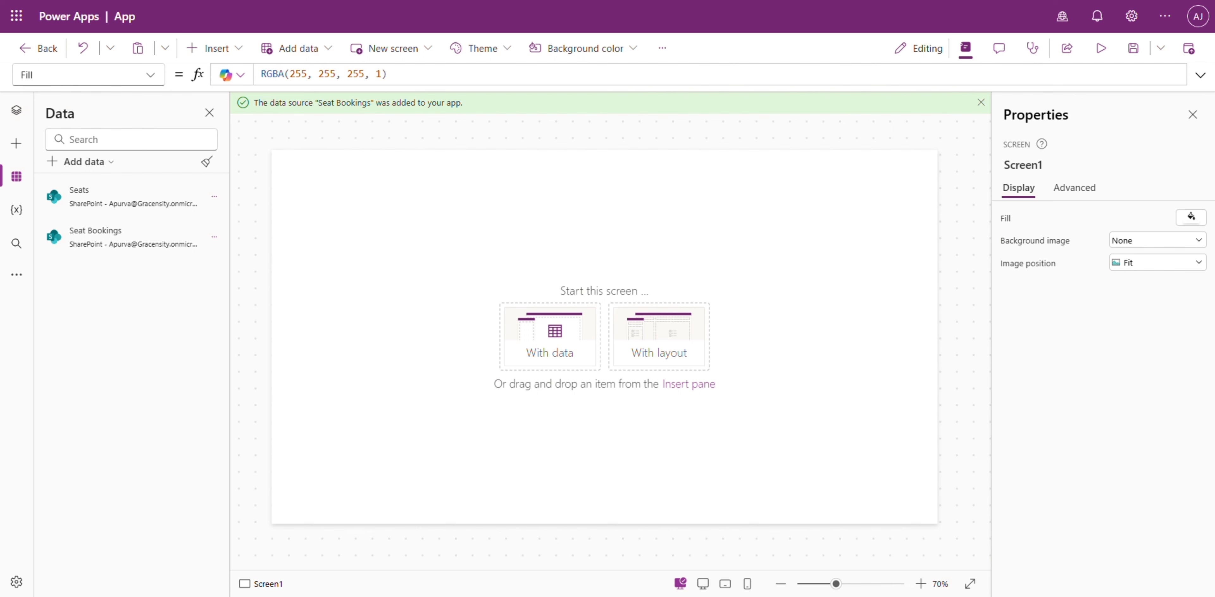
Step: Insert a blank horizontal gallery on Screen1 and set its Items to Seats
left_click(16, 110)
left_click(5, 149)
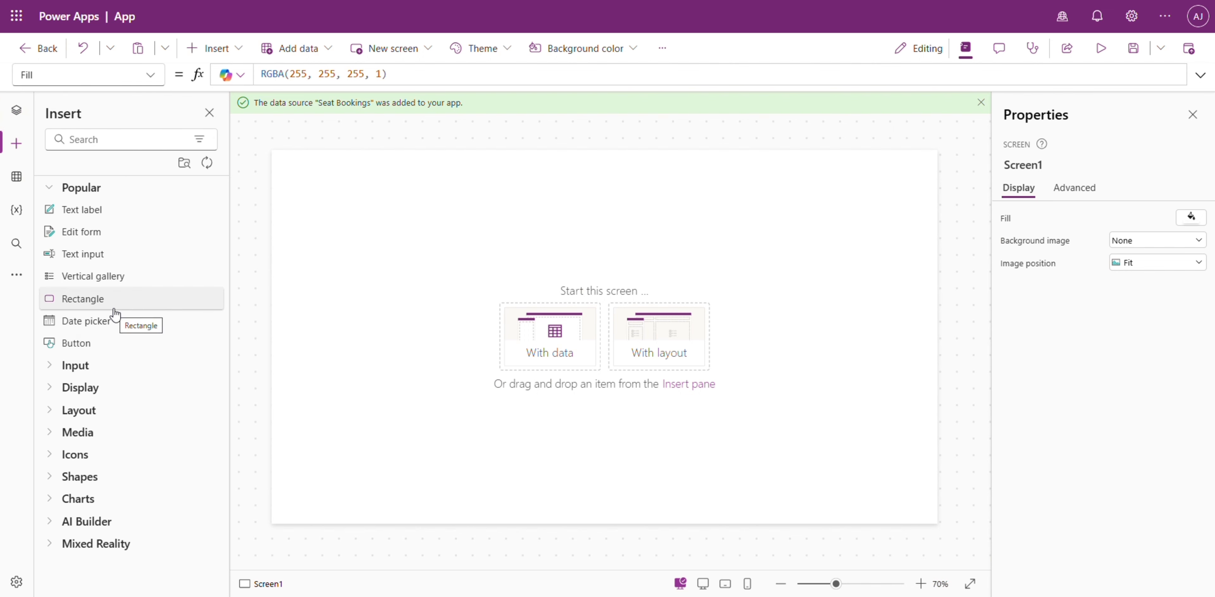
left_click(89, 139)
type("h")
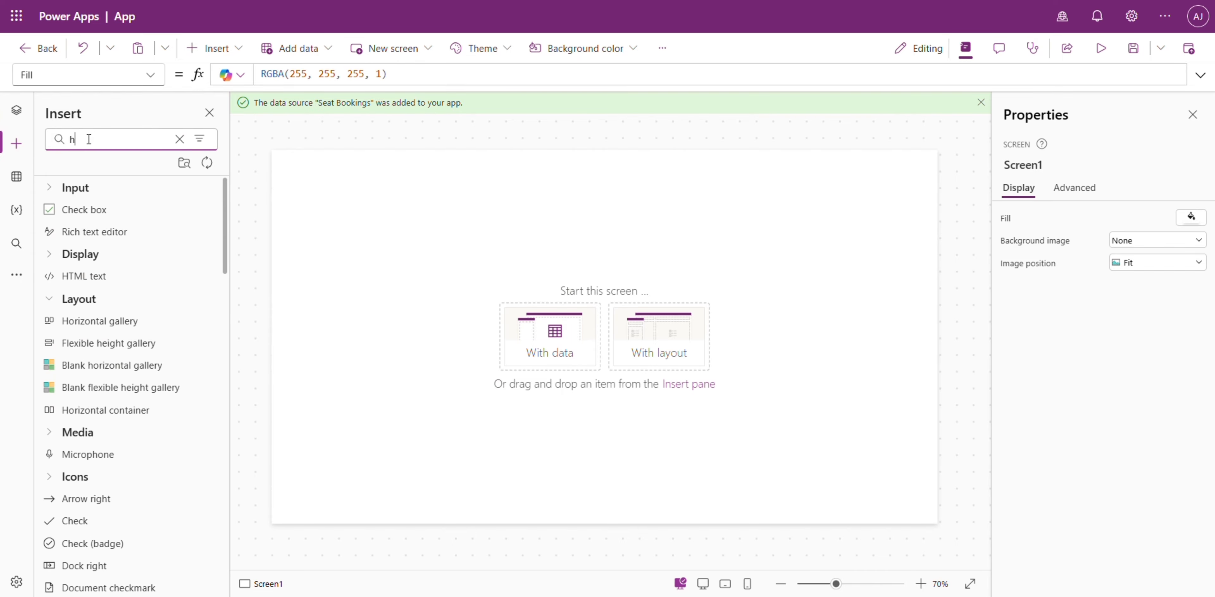
type("ori")
left_click(156, 234)
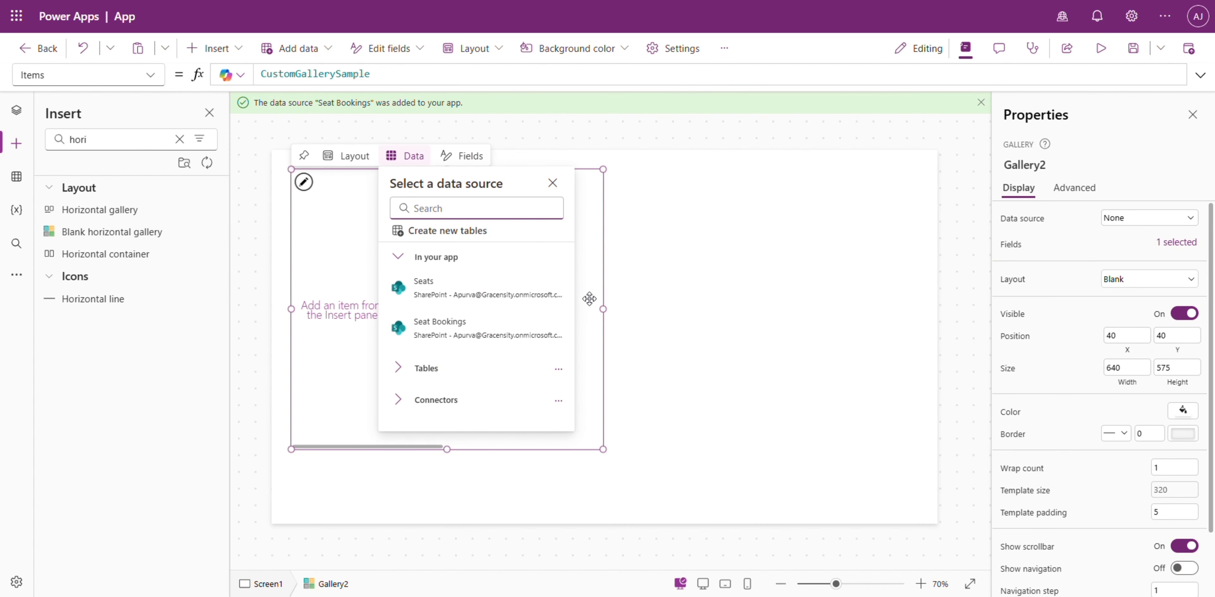
left_click(504, 300)
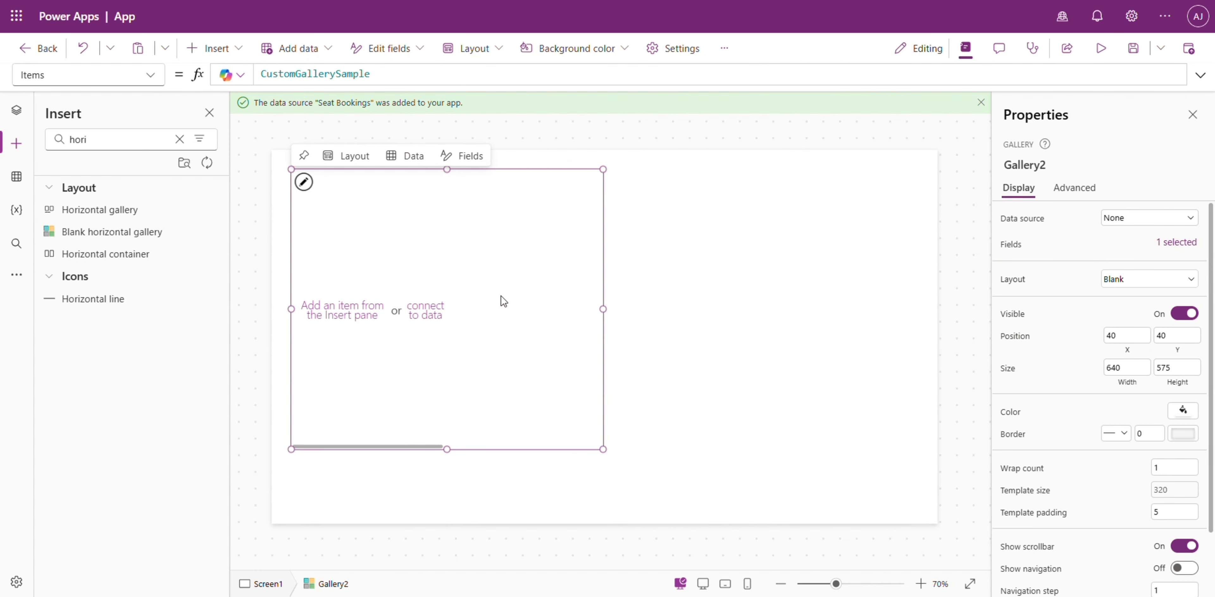
left_click(326, 74)
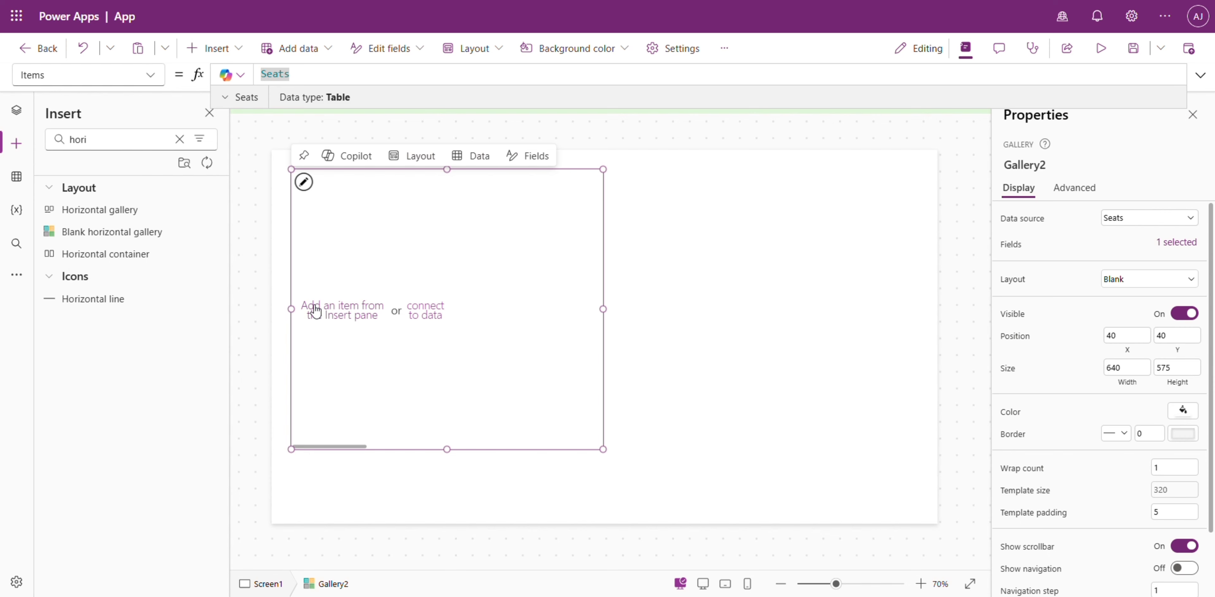
Step: Change the gallery's layout to Title and subtitle
left_click(16, 110)
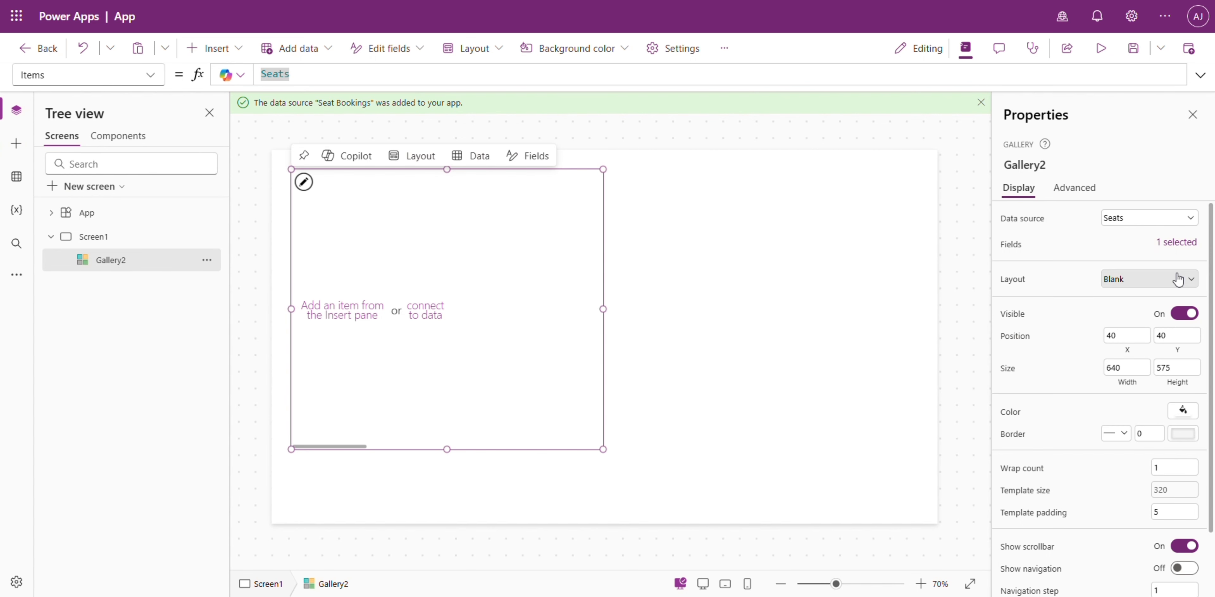
left_click(1177, 245)
left_click(1156, 280)
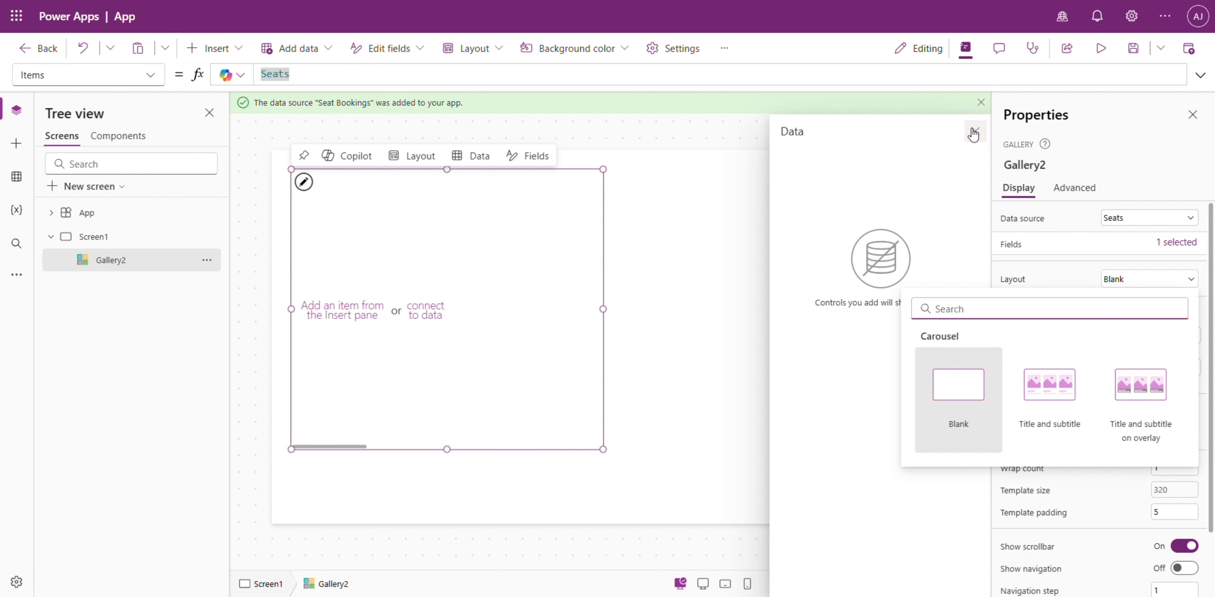
left_click(975, 132)
left_click(1145, 280)
left_click(1049, 392)
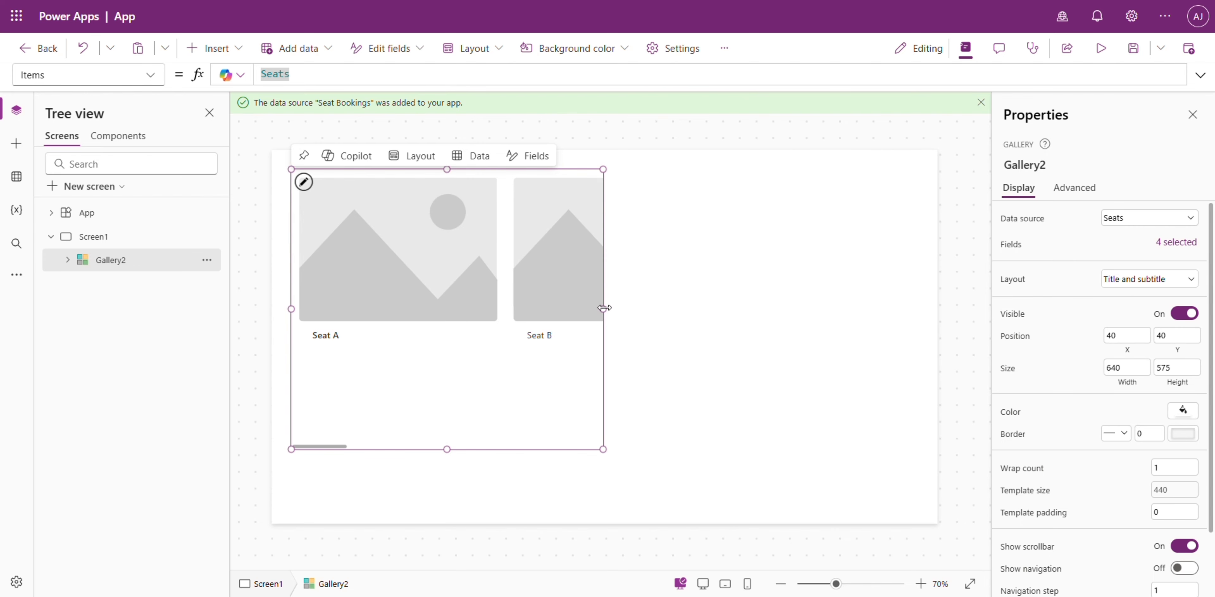
Step: Set the gallery's wrap count to 2 and resize it to about 1183 wide, starting at X 0, Y 96
left_click_drag(606, 308, 774, 309)
left_click(1172, 467)
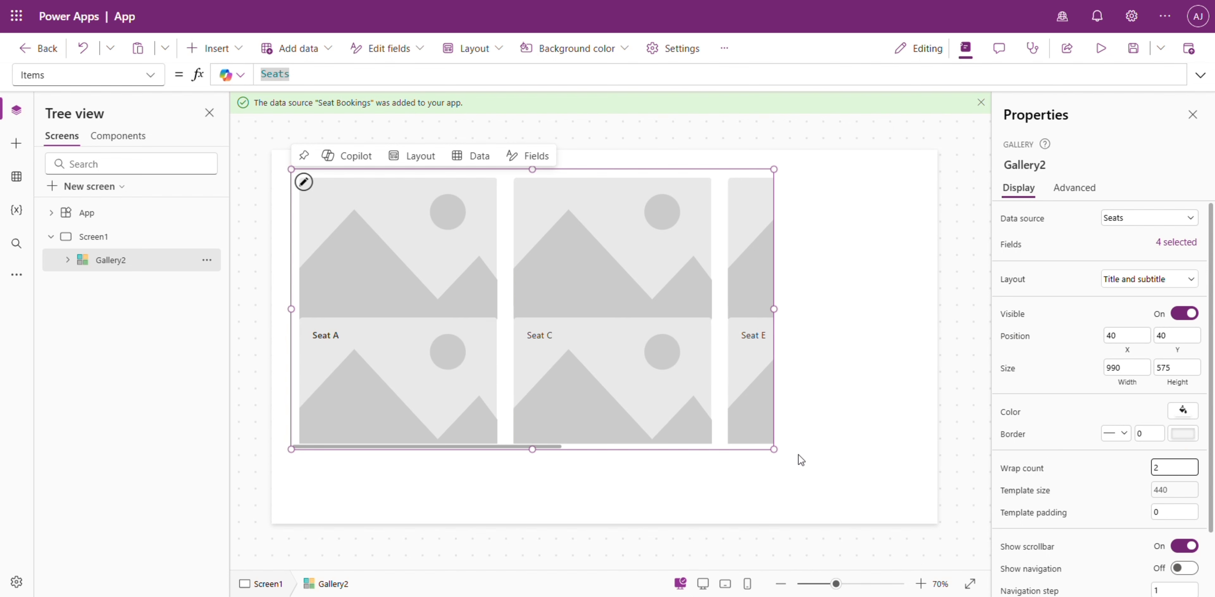
left_click_drag(772, 449, 941, 508)
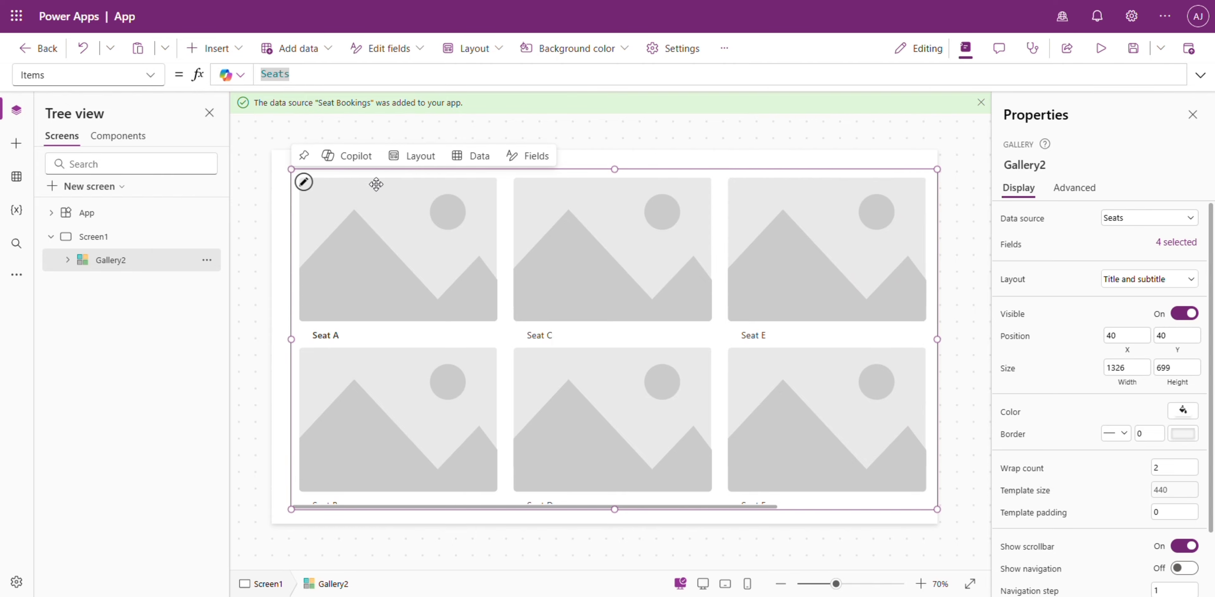
left_click_drag(291, 170, 272, 196)
left_click_drag(937, 353, 849, 351)
Step: Shrink the gallery's item template to a template size of about 307
left_click(455, 297)
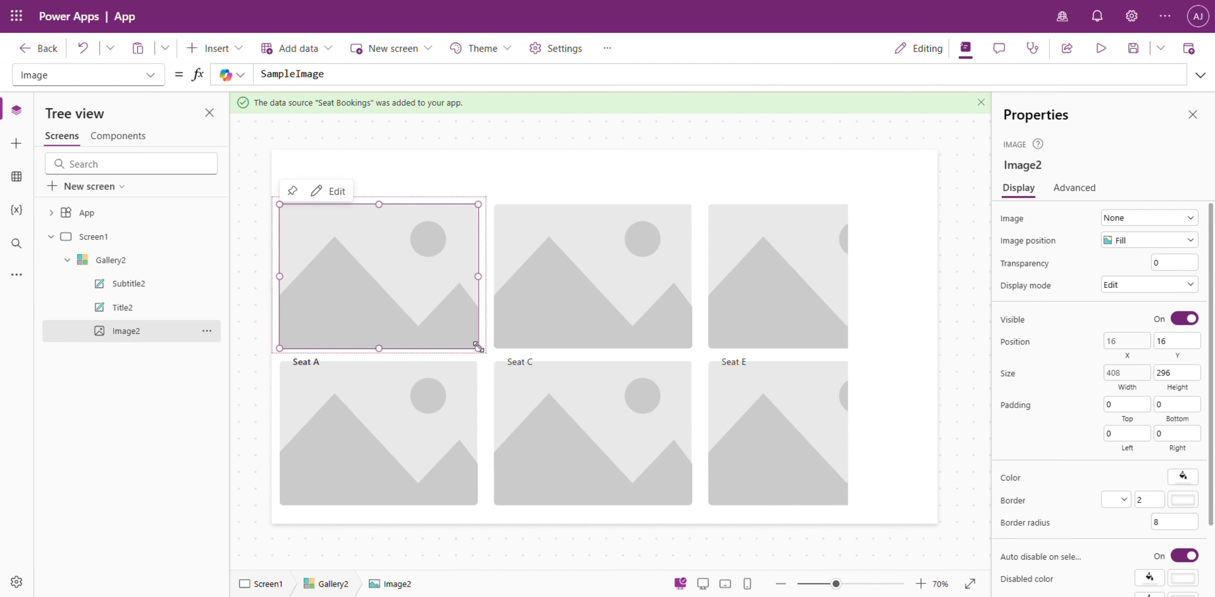
left_click(137, 261)
left_click(485, 351)
left_click_drag(486, 352, 421, 326)
Step: Resize the image in the gallery template to about 242 by 187
left_click(129, 285)
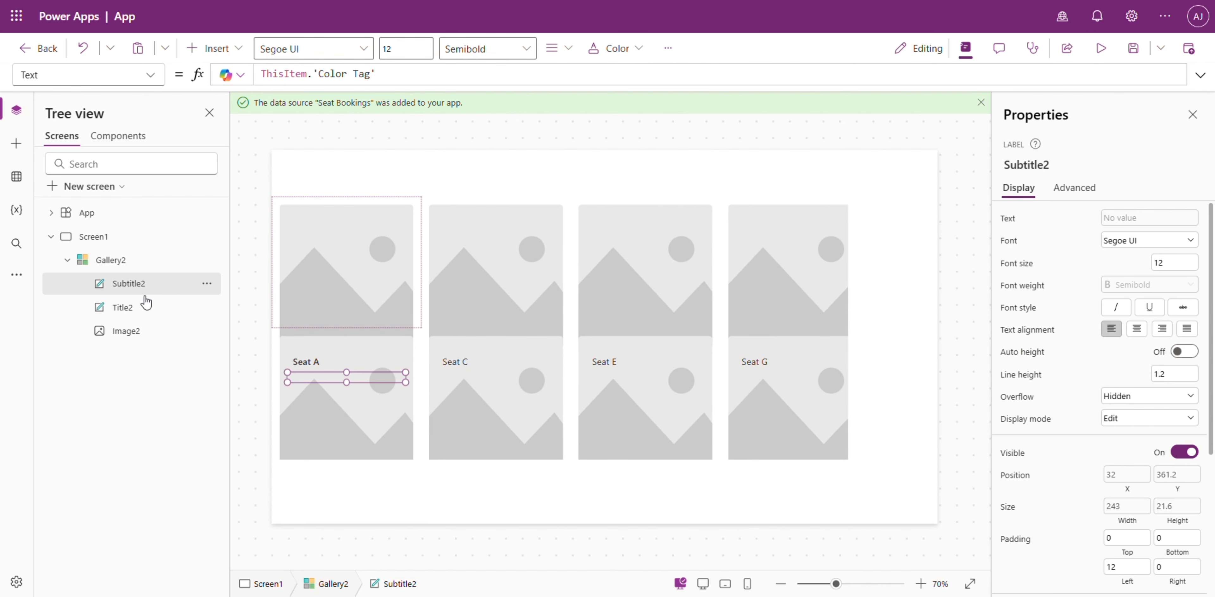
left_click(127, 307)
left_click(127, 331)
left_click_drag(414, 349, 402, 293)
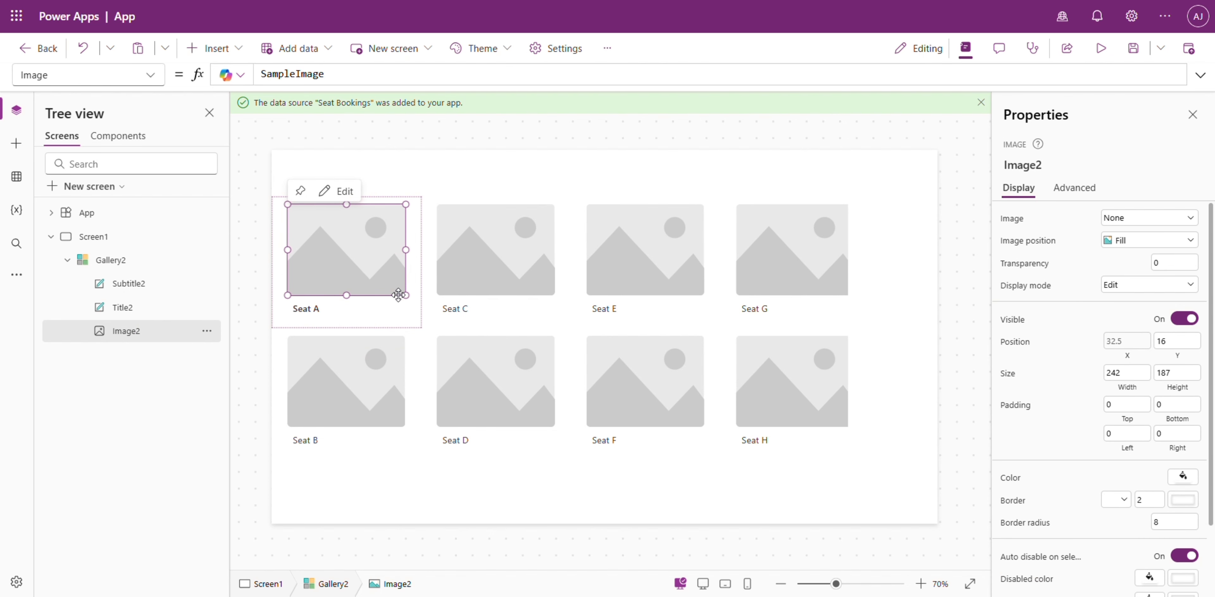
Step: Widen the gallery to about 1238 so that all four seat columns fit
left_click(681, 474)
left_click(838, 461)
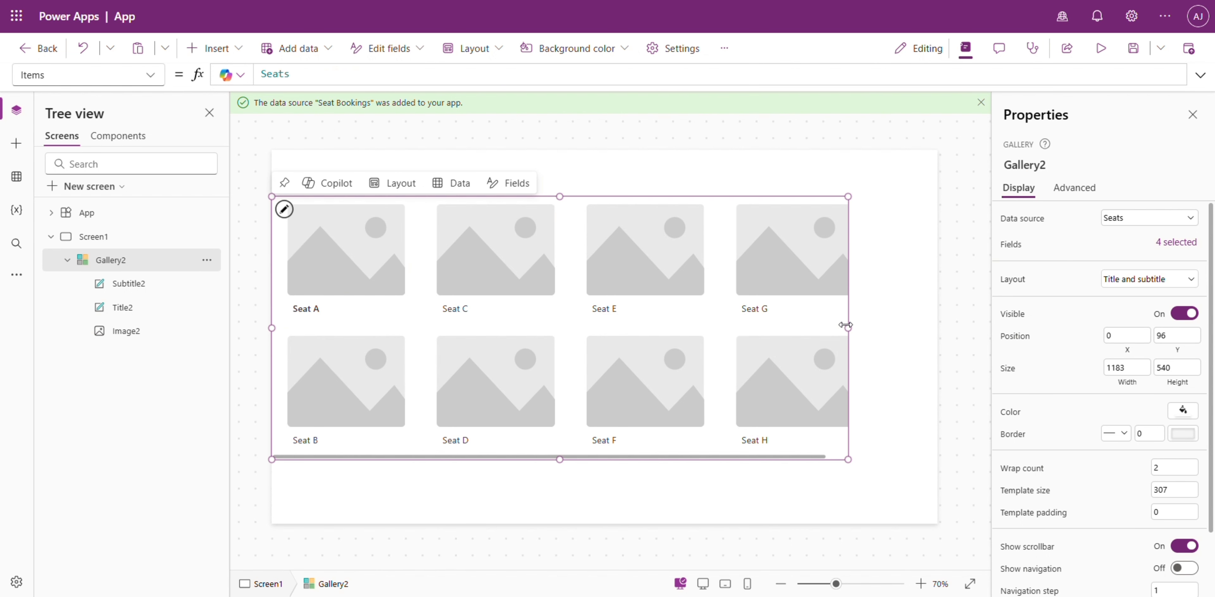
left_click_drag(849, 326, 871, 326)
left_click(918, 357)
left_click(648, 442)
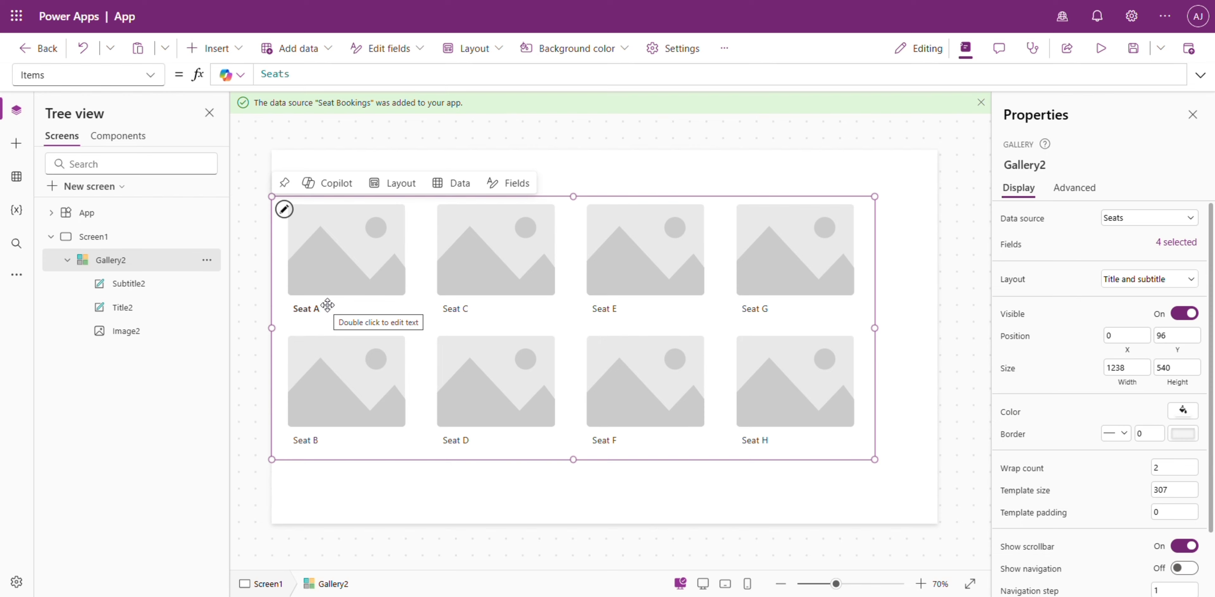
Step: Remove the placeholder image from the gallery template and move the seat title label to Y 232
left_click(332, 239)
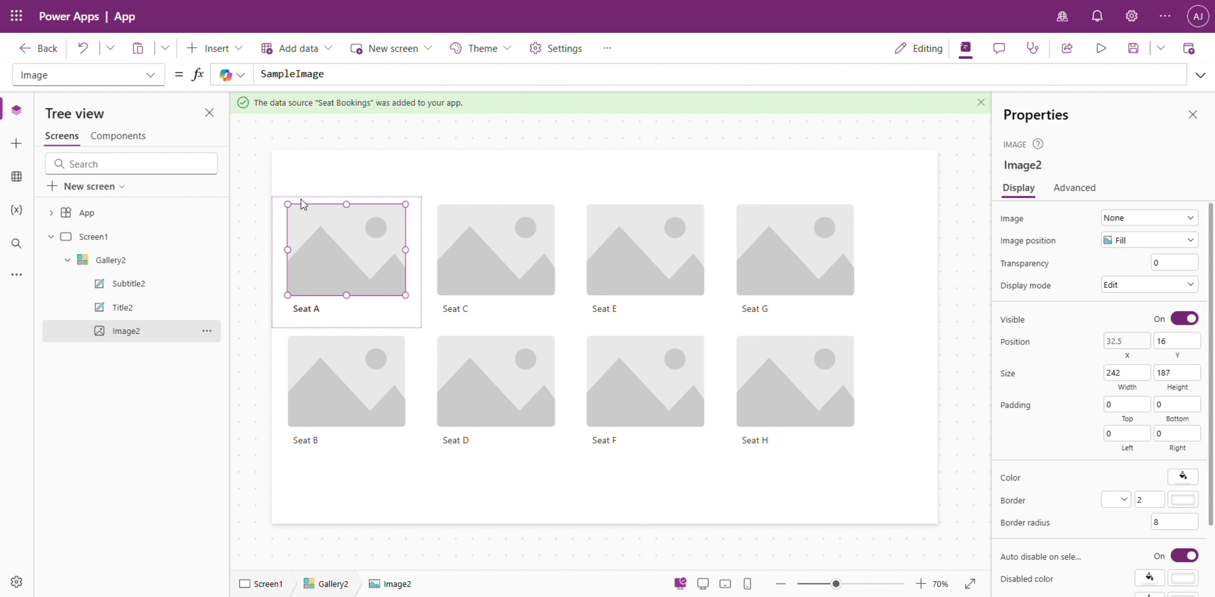
right_click(343, 265)
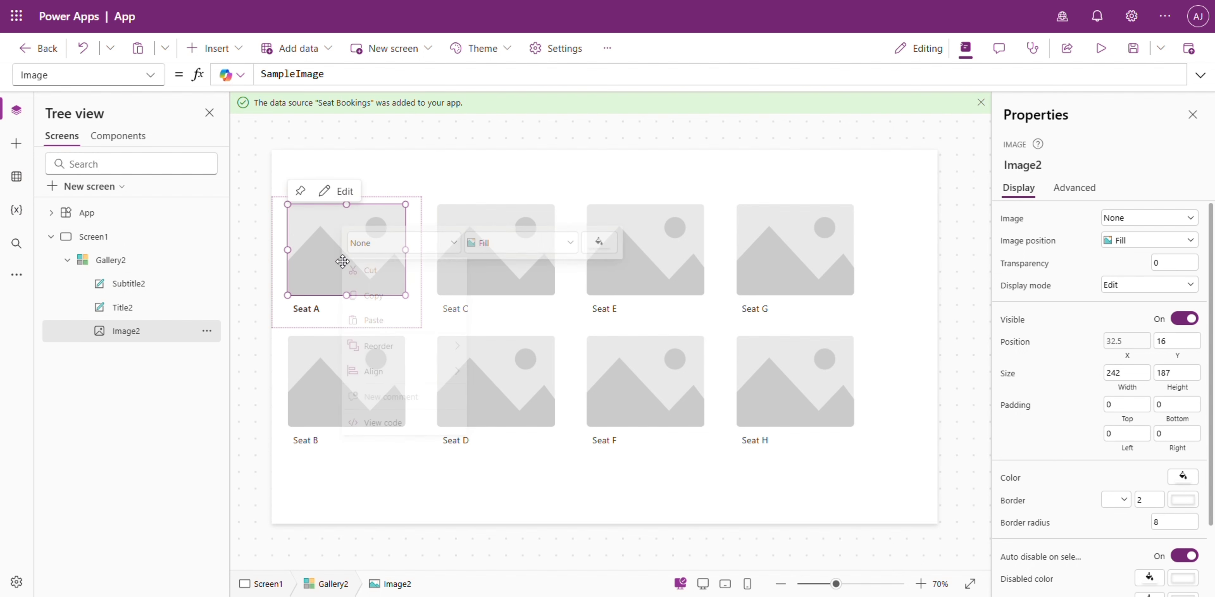
left_click(360, 278)
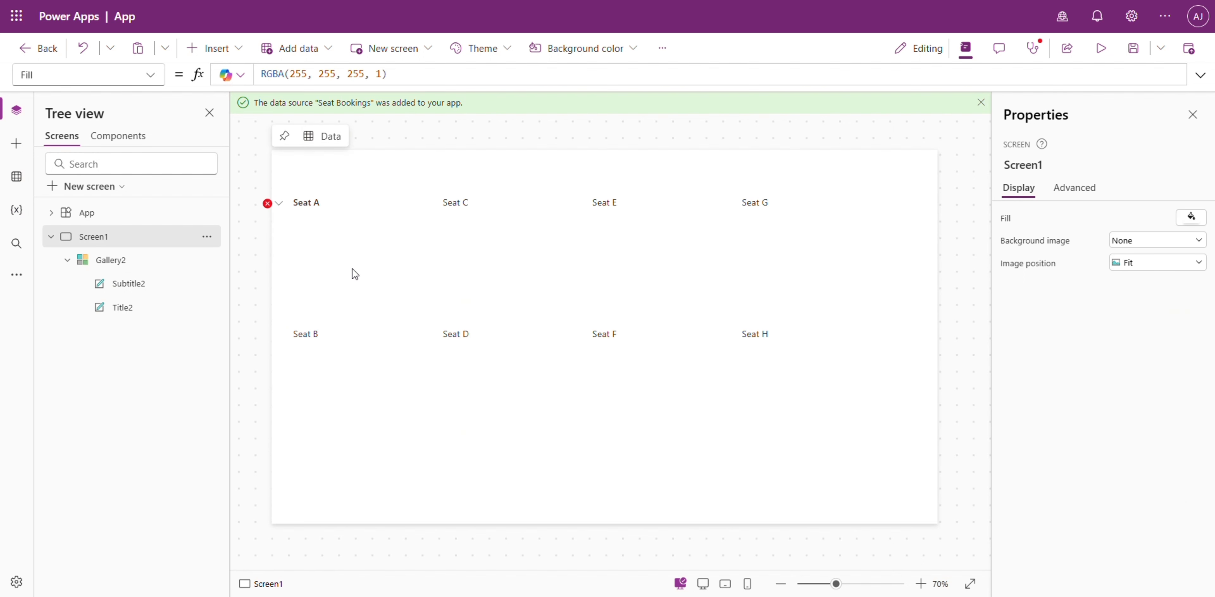
left_click(267, 204)
left_click_drag(339, 202, 333, 315)
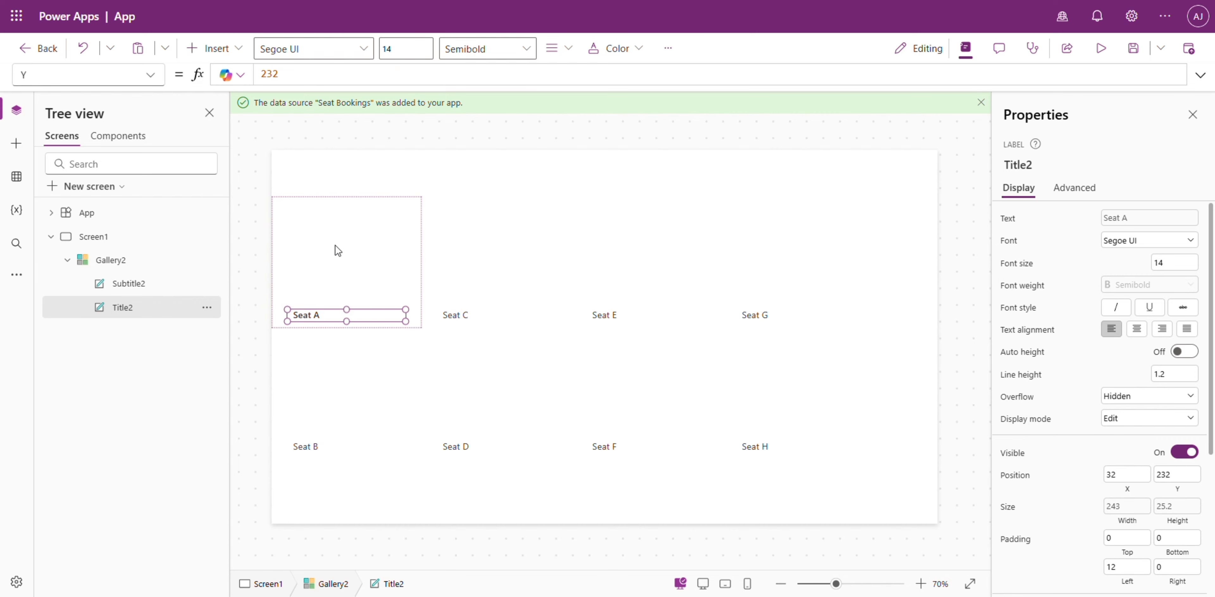
Step: Move the gallery's subtitle label up to Y 84 and set its height to 48
left_click(174, 288)
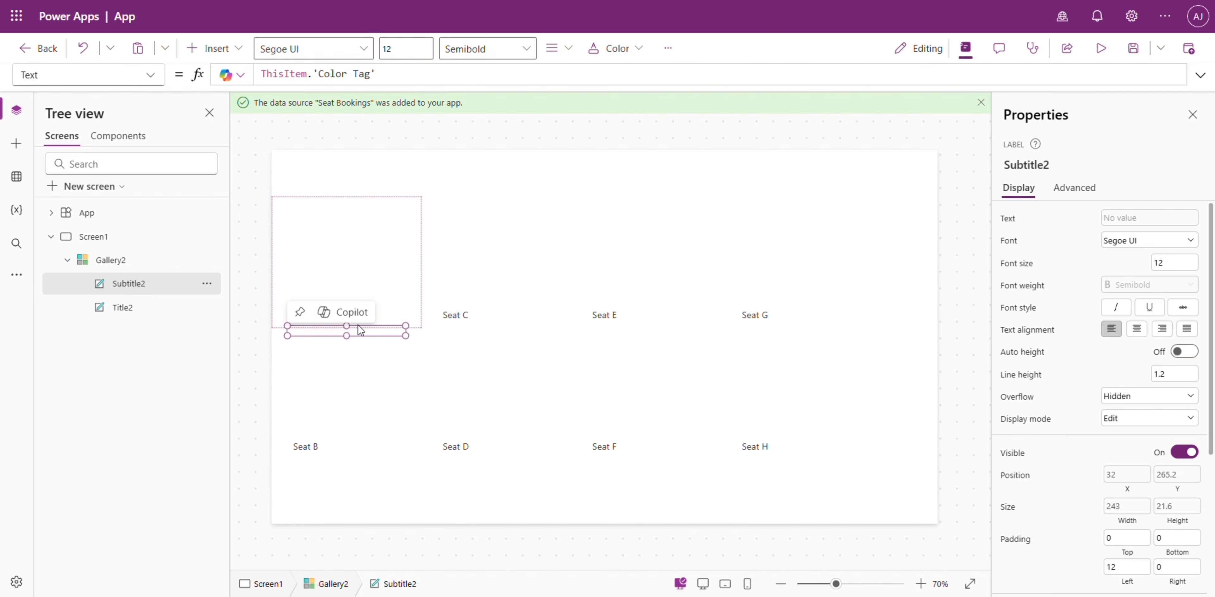
left_click_drag(346, 326, 346, 257)
left_click_drag(346, 335, 351, 251)
Step: Replace the subtitle label's text formula with the start of a LookUp on 'Seat Bookings'
left_click(402, 71)
key("ctrl+a")
key("BackSpace")
type("LookUp(")
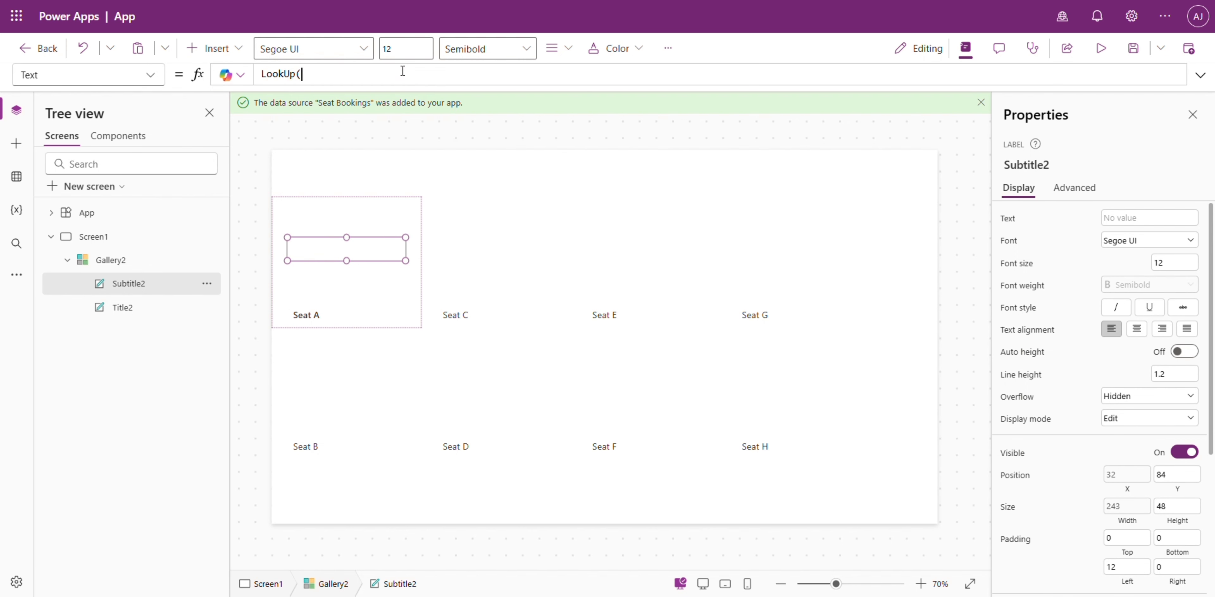
type("seats")
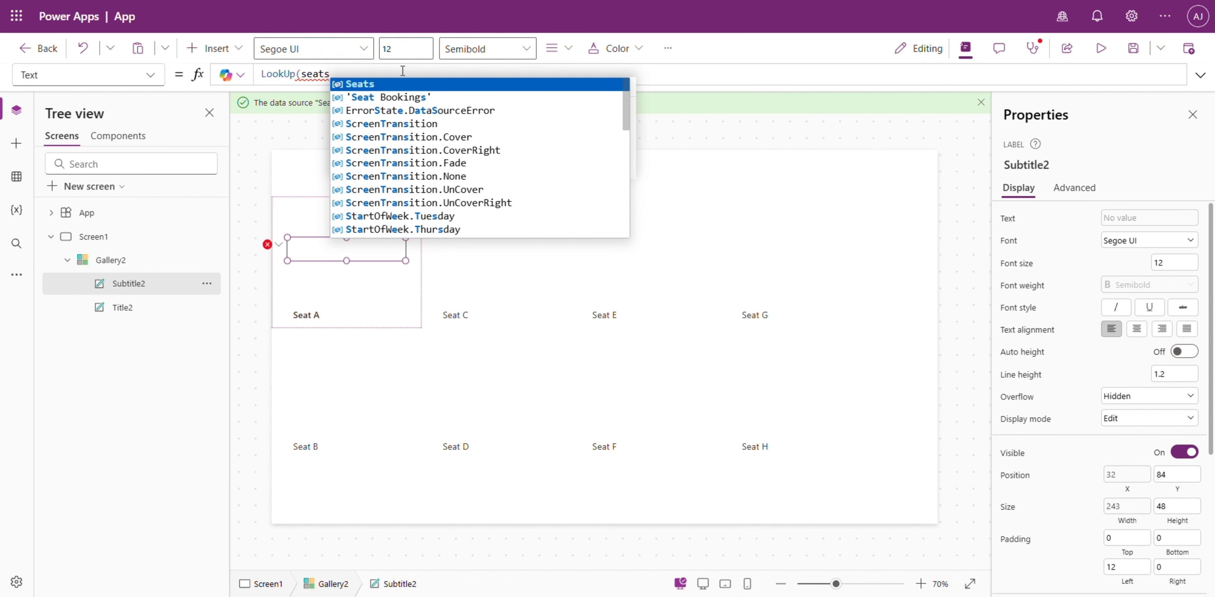
key("Down")
key("Tab")
type(", ")
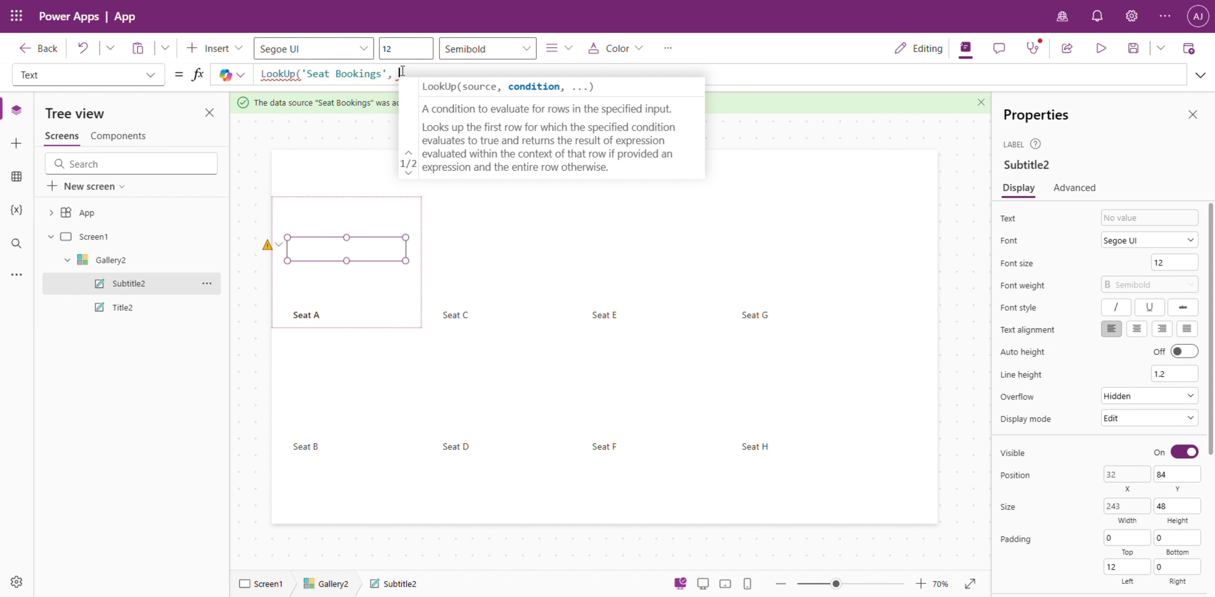
Step: Complete the LookUp with the condition Seat.Value = ThisItem.Title and return Status.Value
type("Seat.")
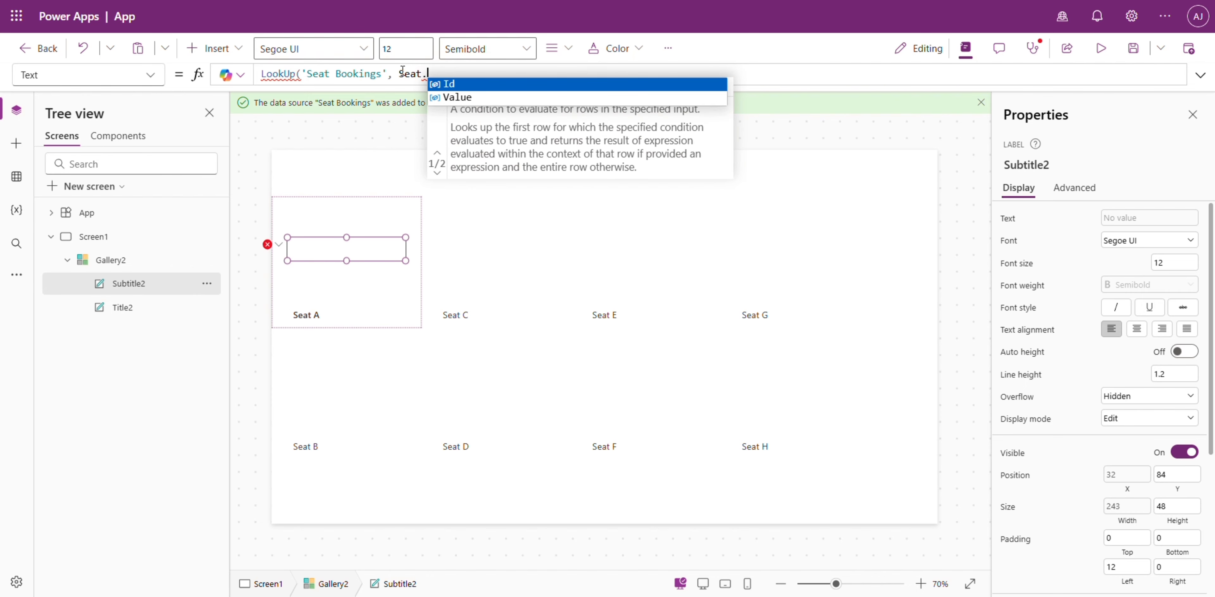
key("Down")
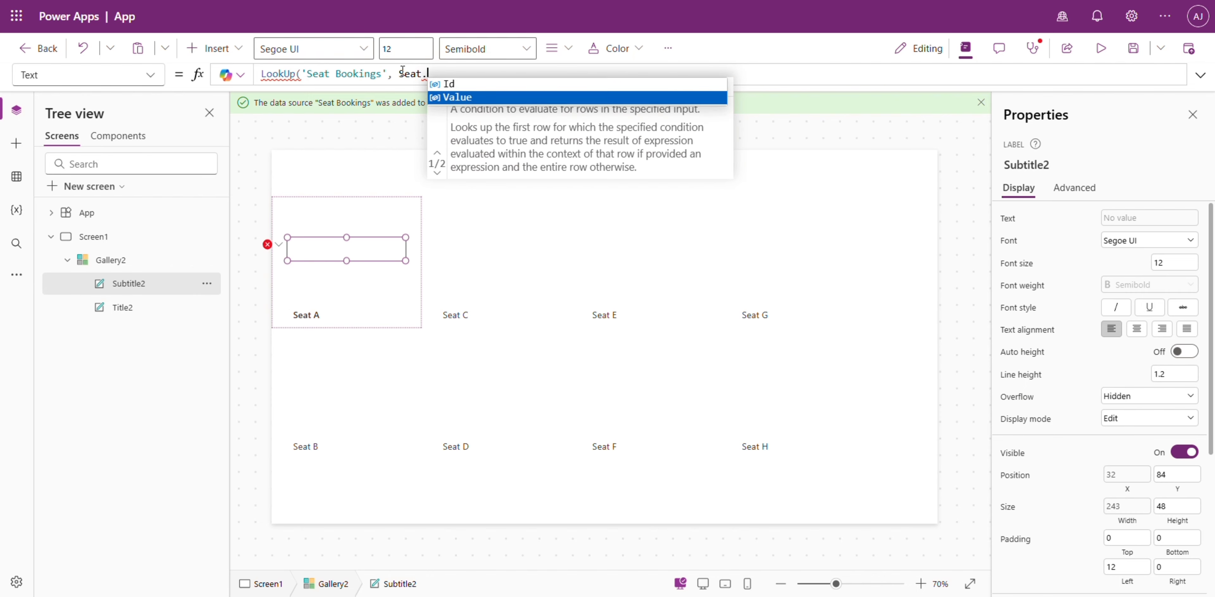
key("Tab")
type("=")
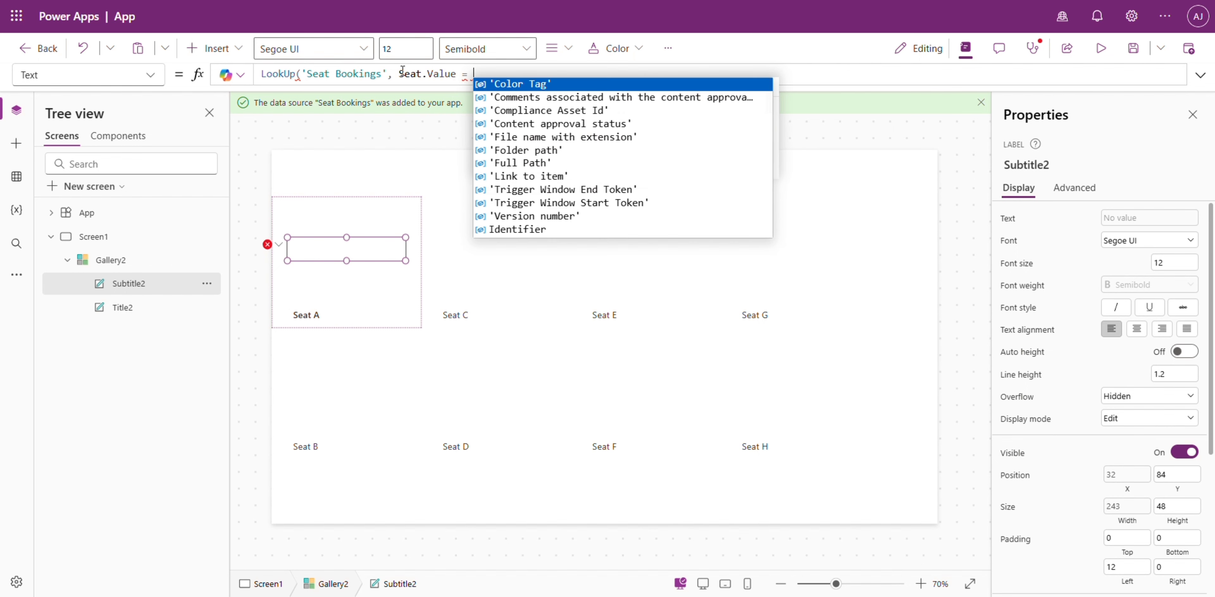
type(" ThisItem.ti")
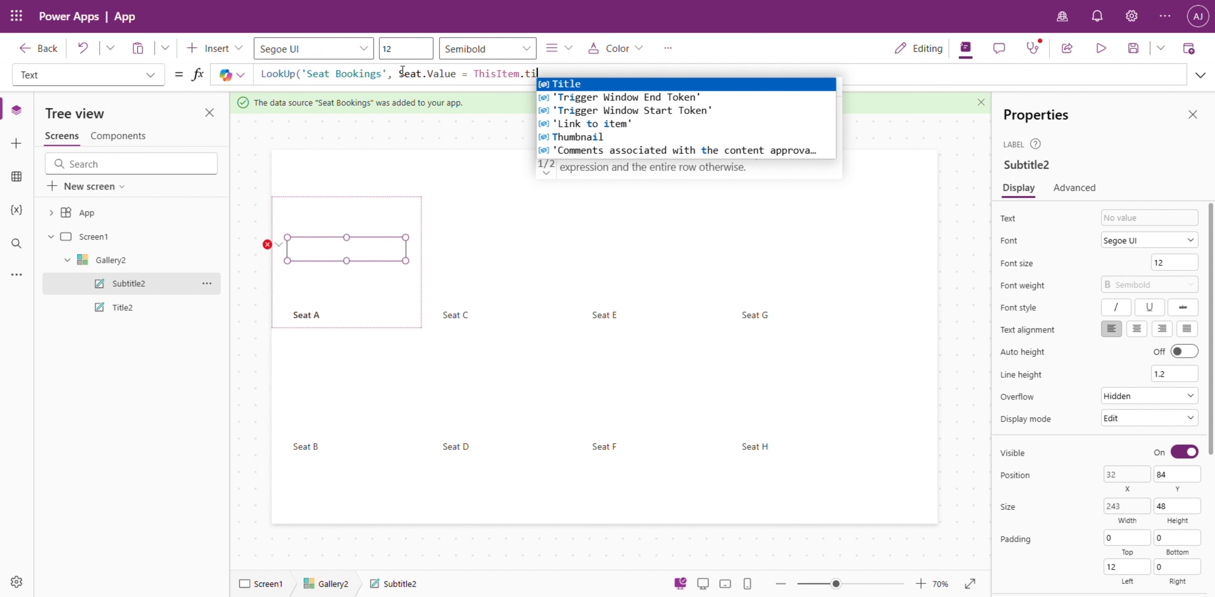
key("Tab")
type(").sta")
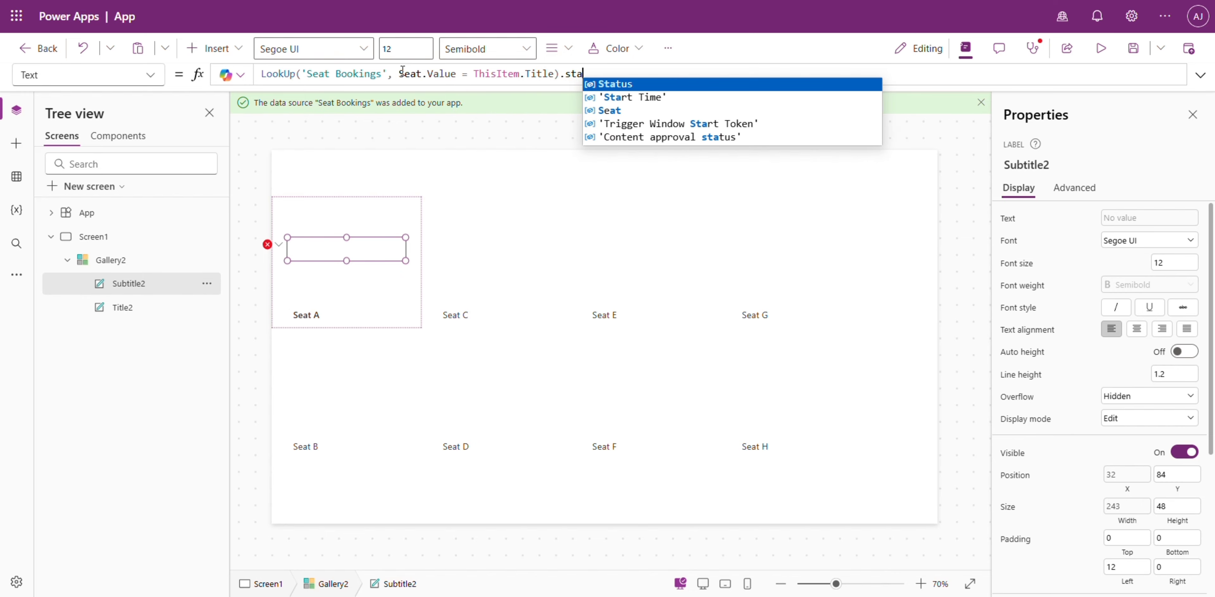
key("Tab")
type(".")
key("Tab")
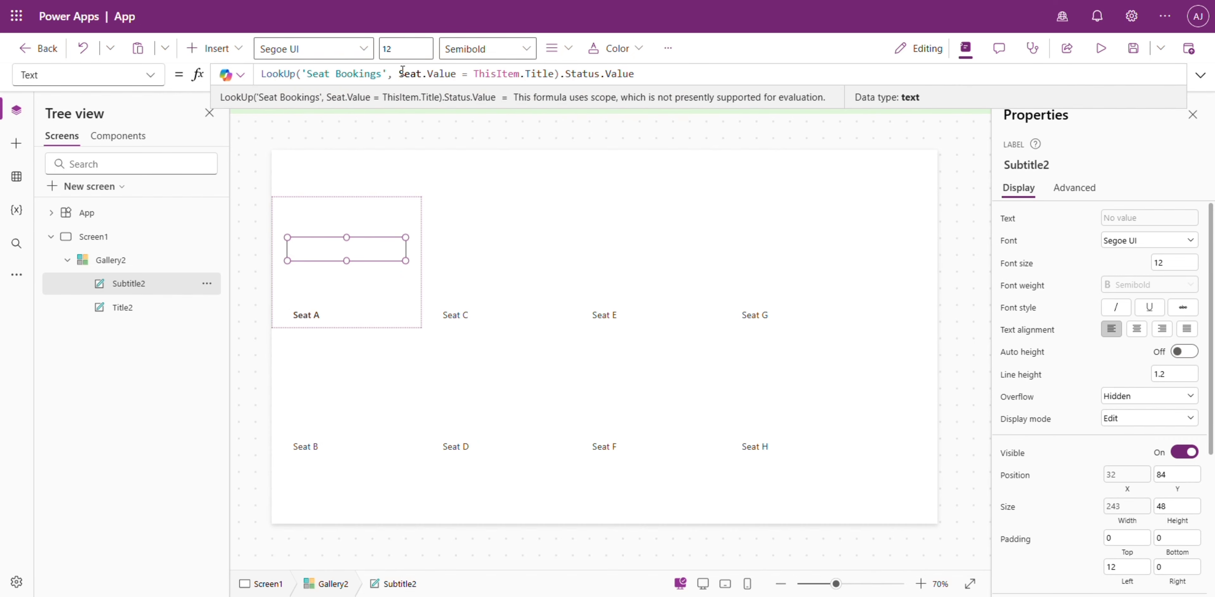
Step: Change the LookUp condition in the subtitle label to Seat.Id = ThisItem.ID
double_click(440, 73)
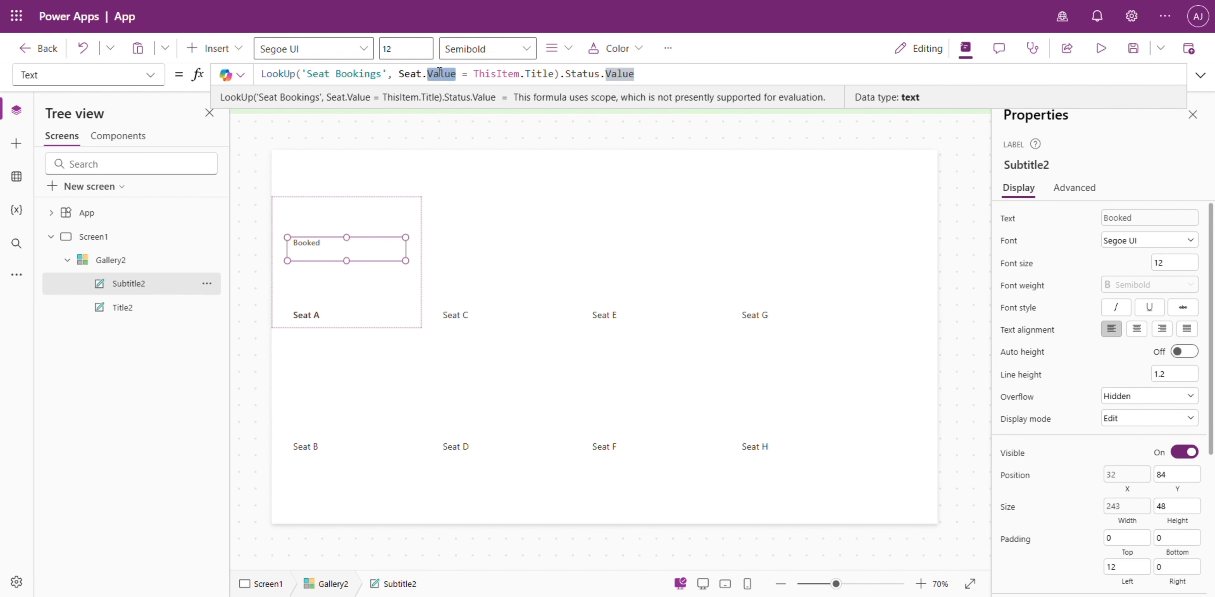
type("Id")
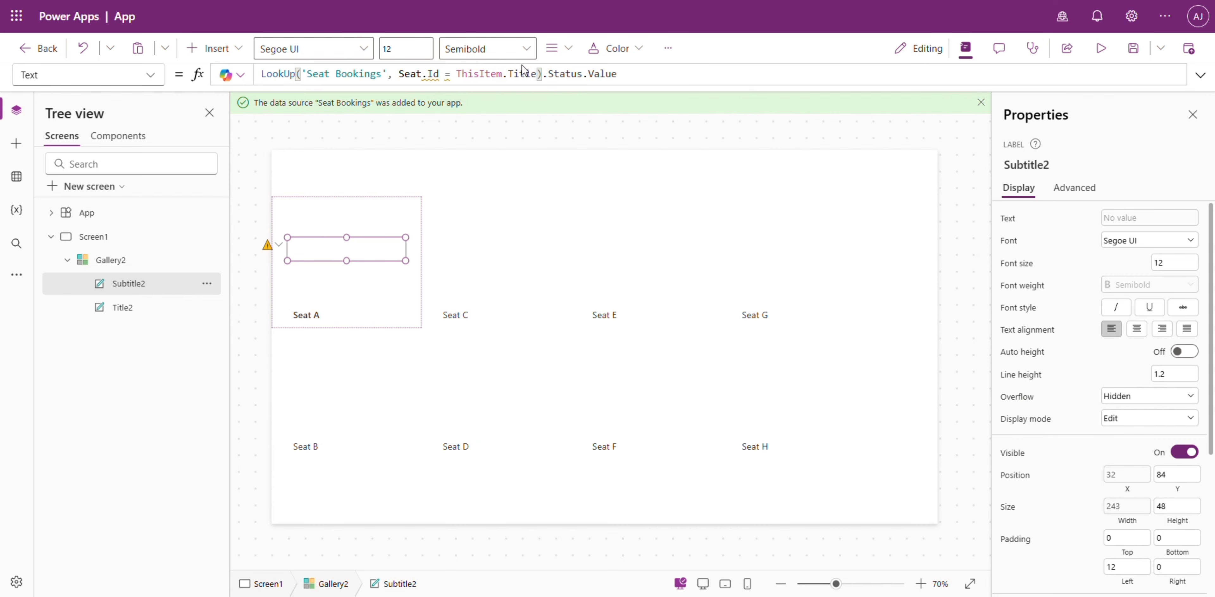
double_click(524, 73)
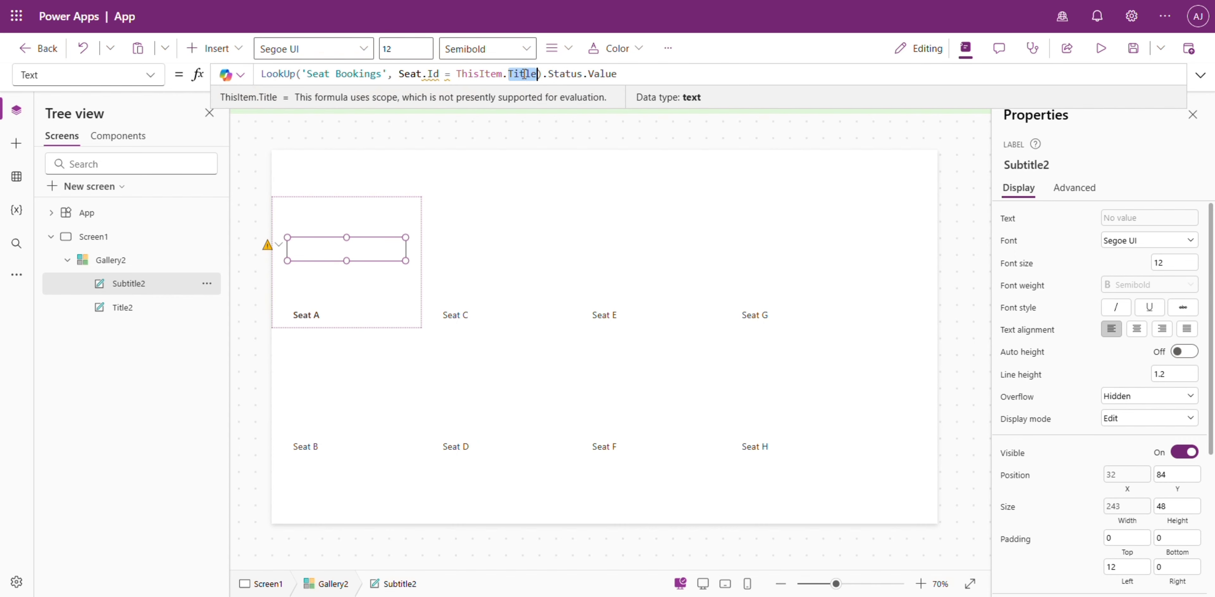
type("ID")
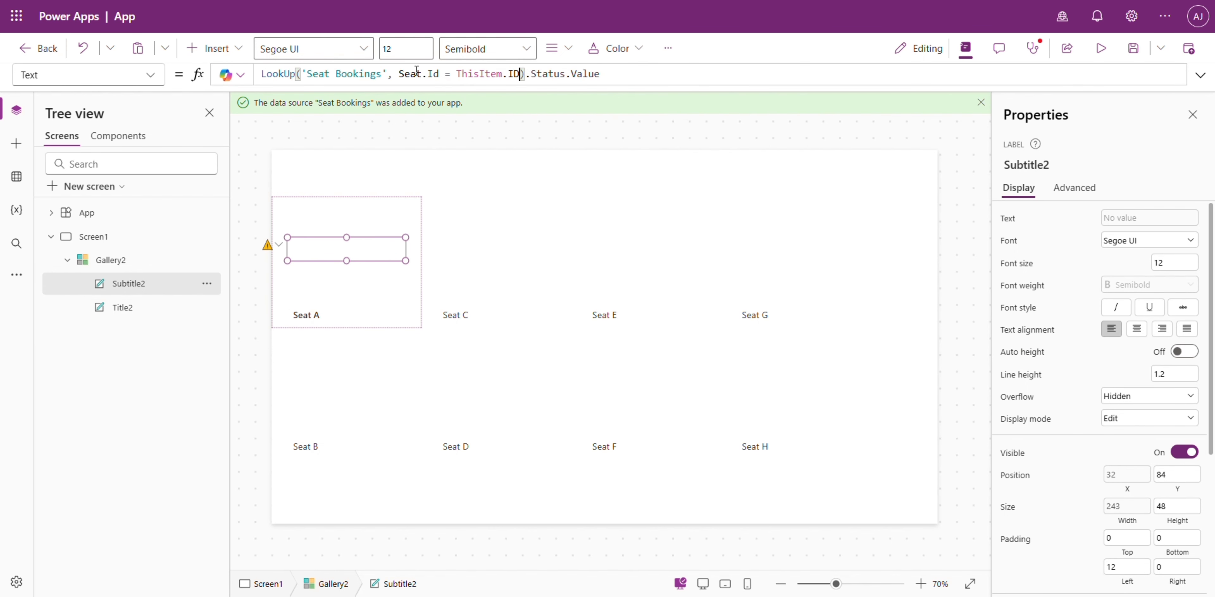
mouse_move(431, 74)
mouse_move(302, 74)
left_mouse_down()
mouse_move(383, 74)
mouse_move(290, 74)
left_mouse_up()
mouse_move(382, 76)
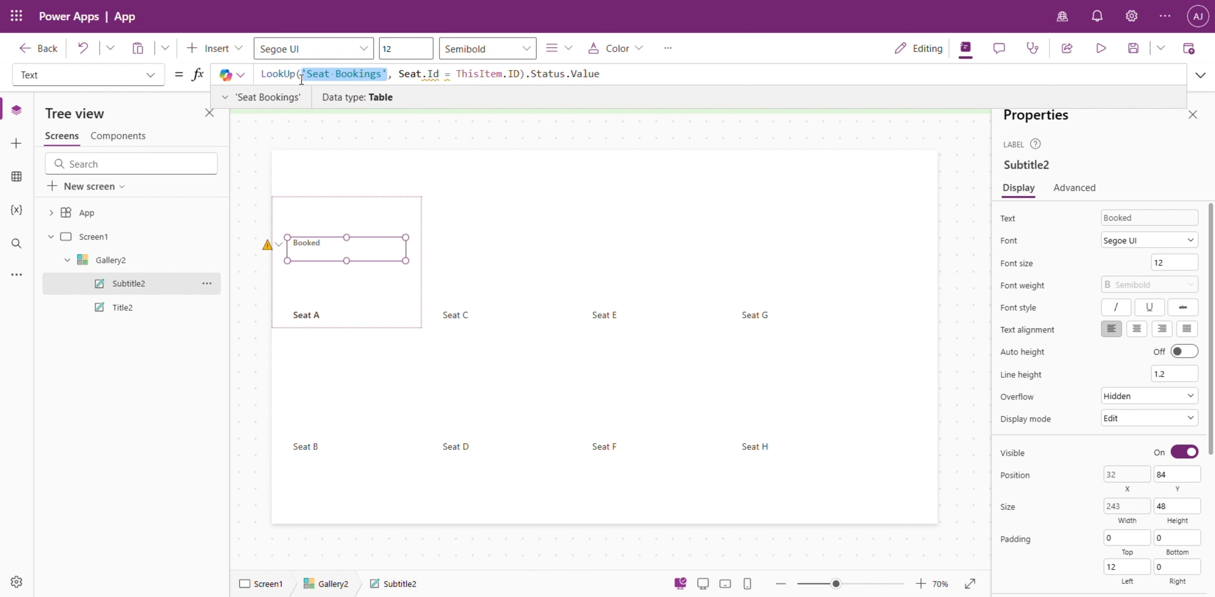
Step: Set Screen1's OnVisible formula to ClearCollect(colBookings, 'Seat Bookings')
left_click(159, 237)
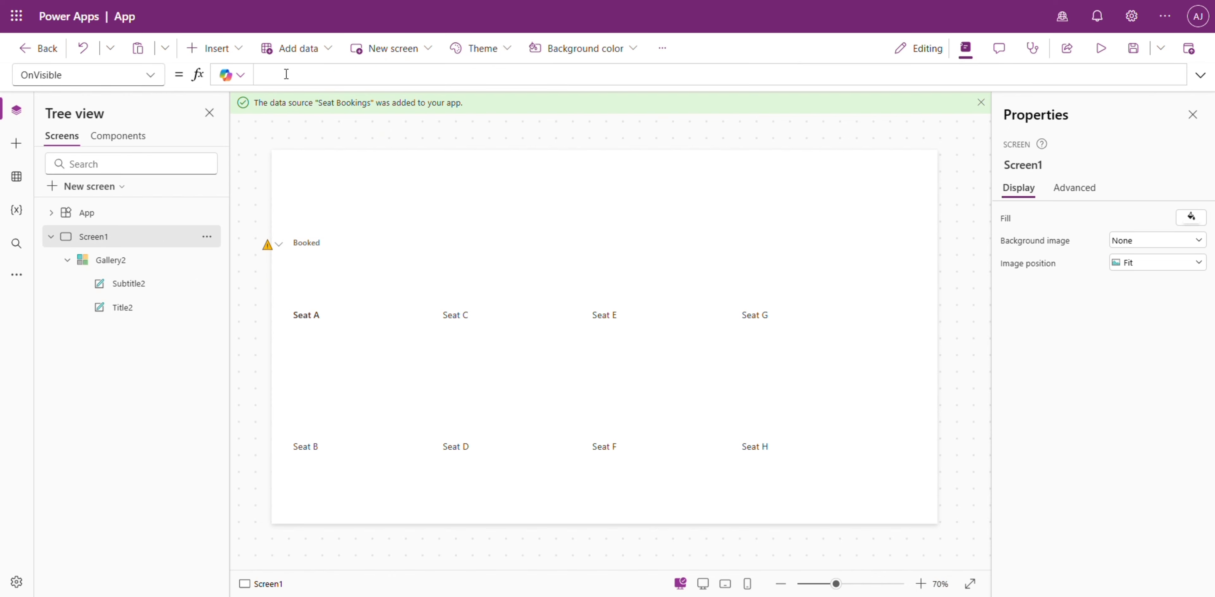
type("learCollect(colBoo")
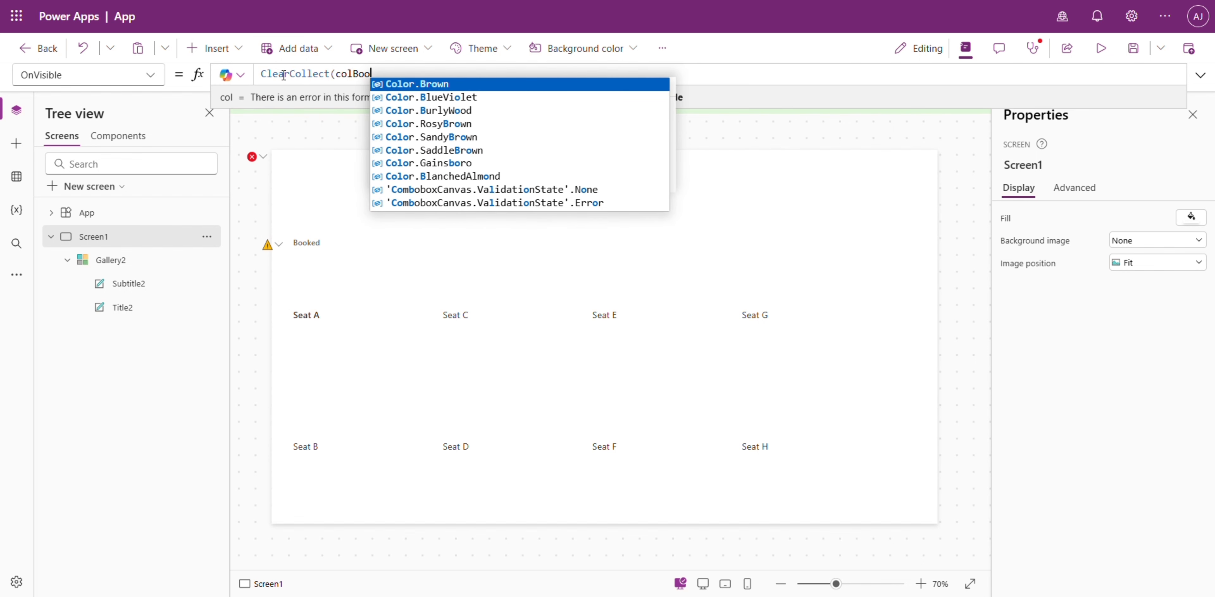
type("kings, 'Seat Bookings')")
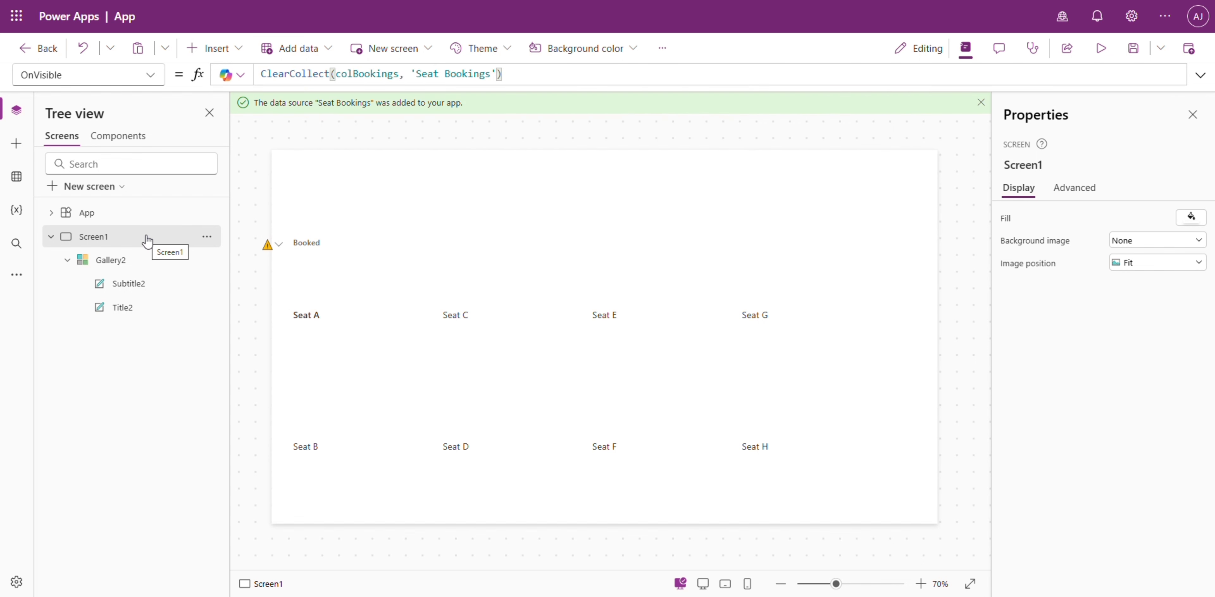
Step: Add a blank screen and return to Screen1 so its OnVisible formula runs
left_click(76, 187)
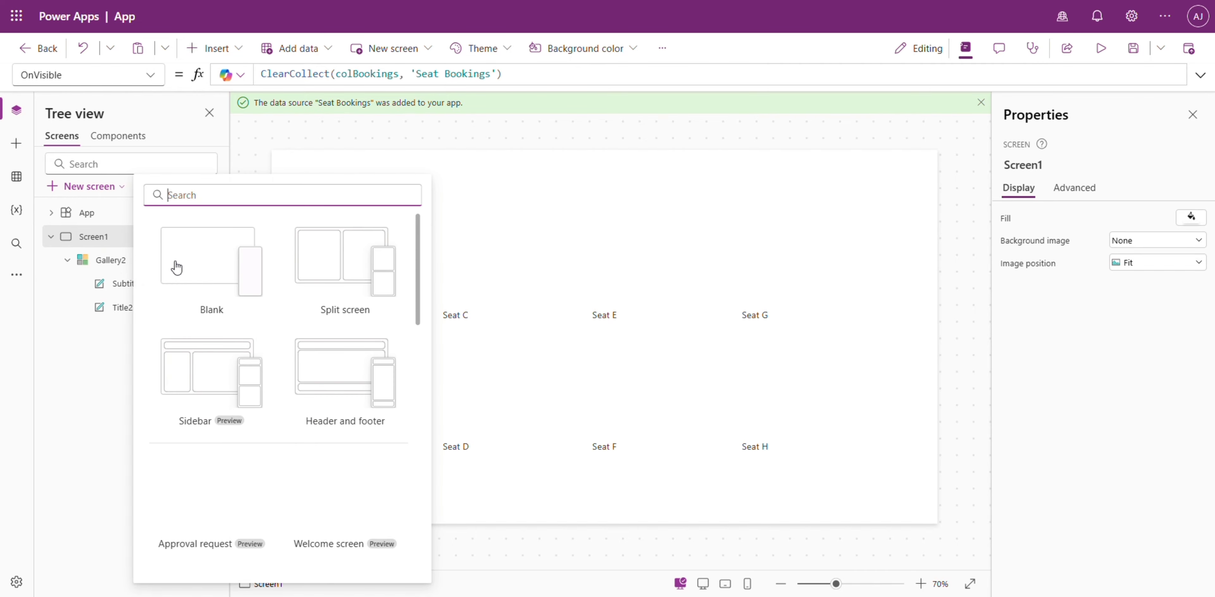
left_click(174, 267)
left_click(134, 239)
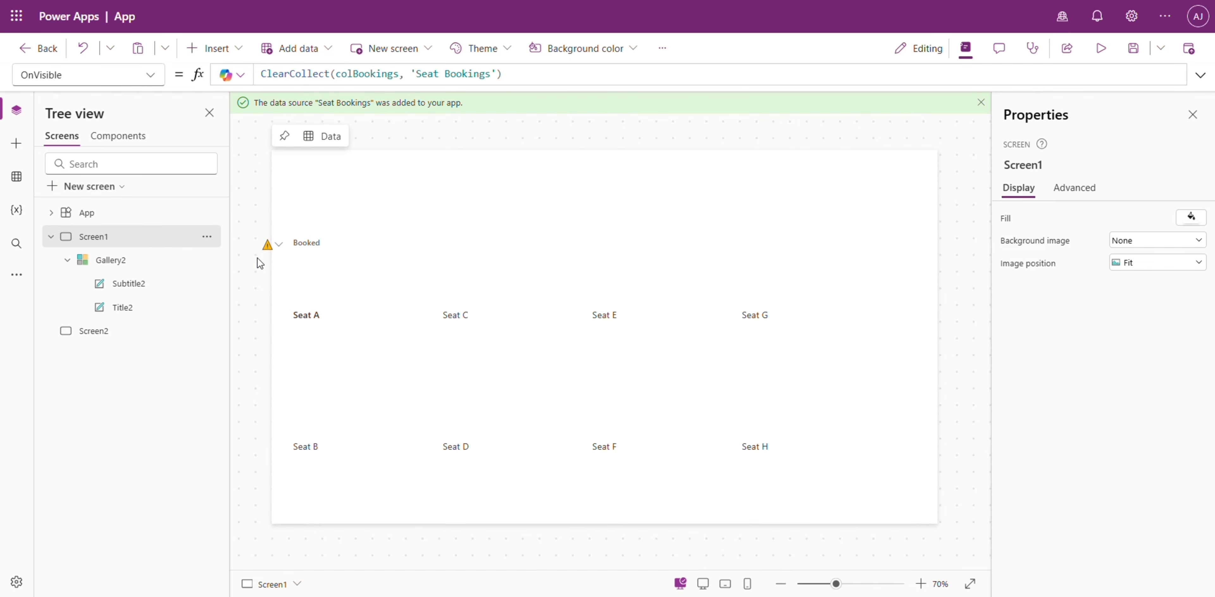
Step: Replace the subtitle LookUp's source with colBookings and preview the collection's records
left_click(267, 245)
left_click(326, 260)
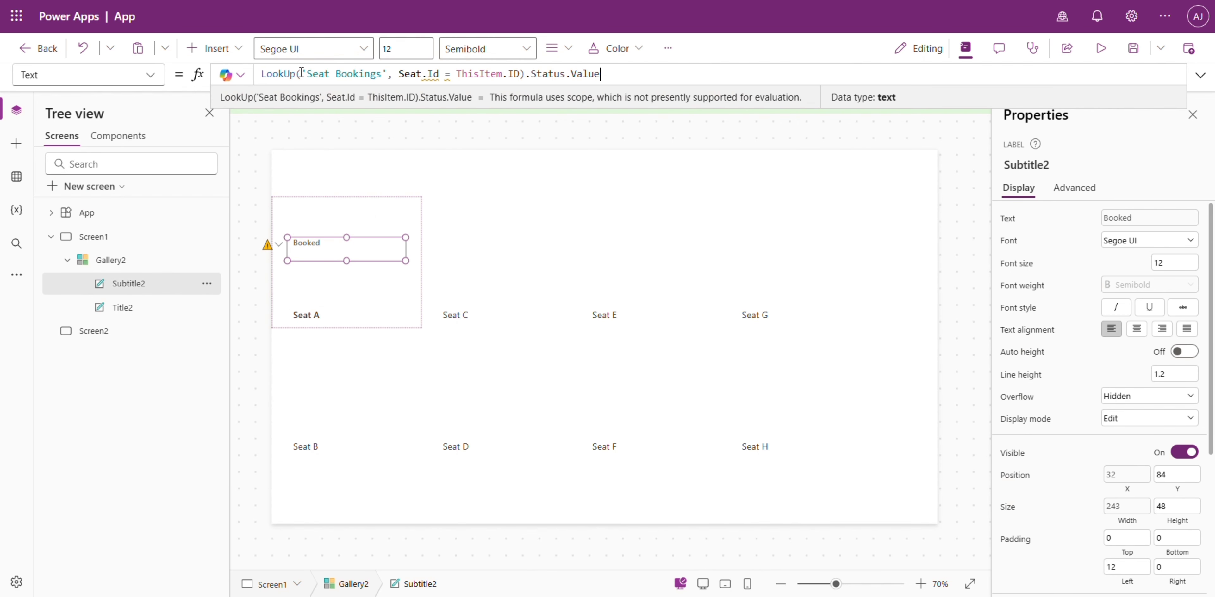
left_click_drag(303, 74, 389, 74)
type("colBookings")
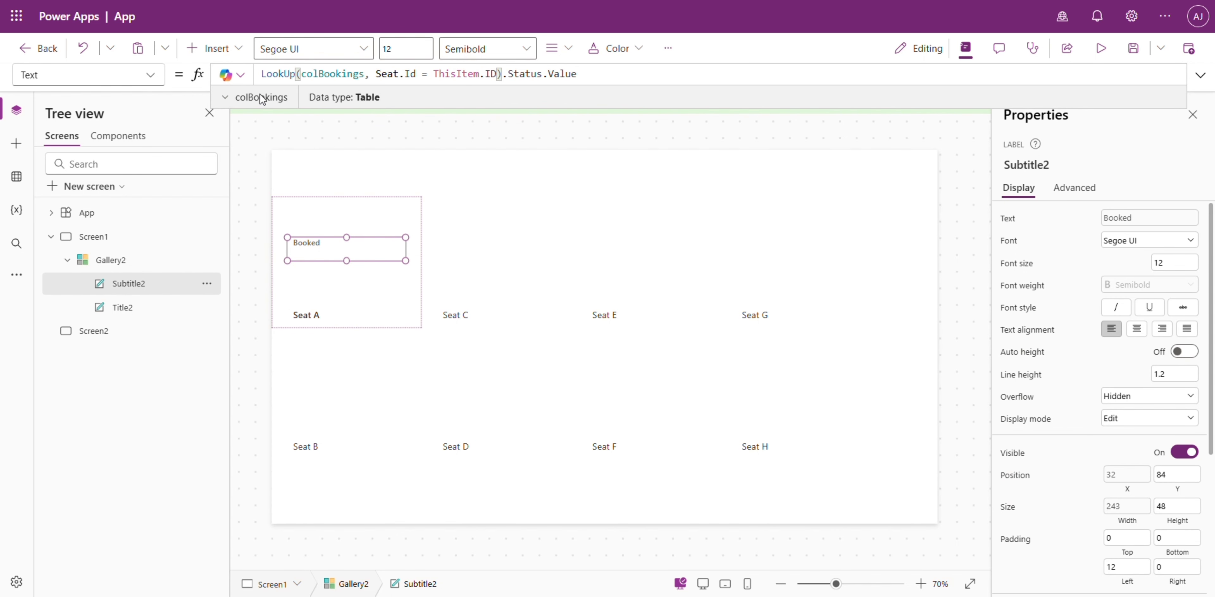
left_click(242, 100)
left_click(687, 74)
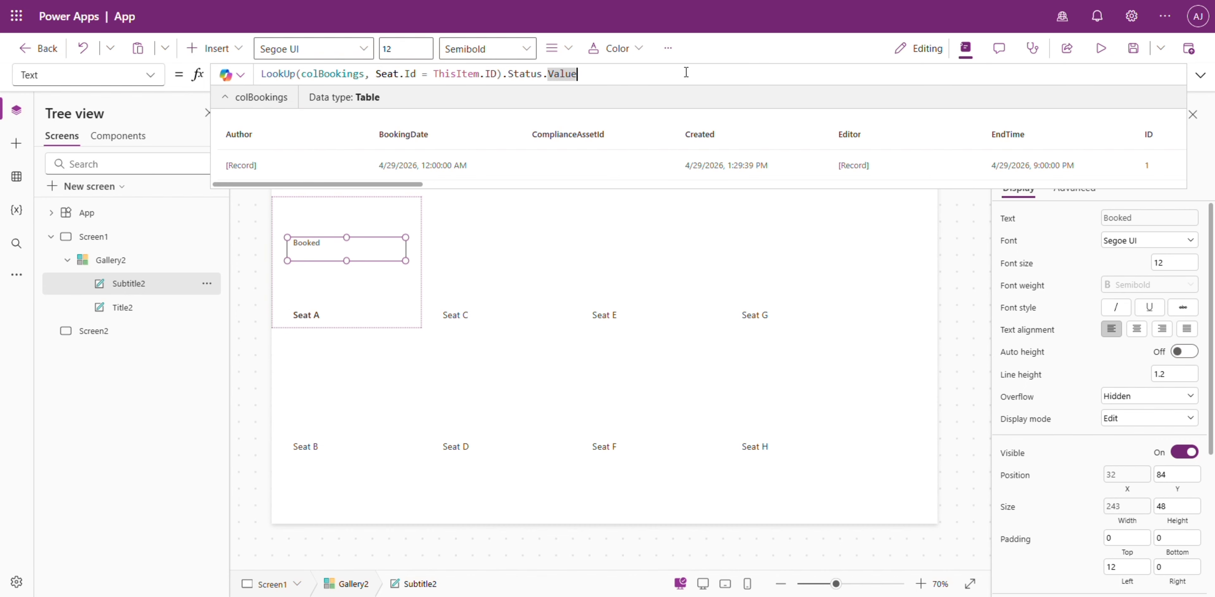
left_click(410, 74)
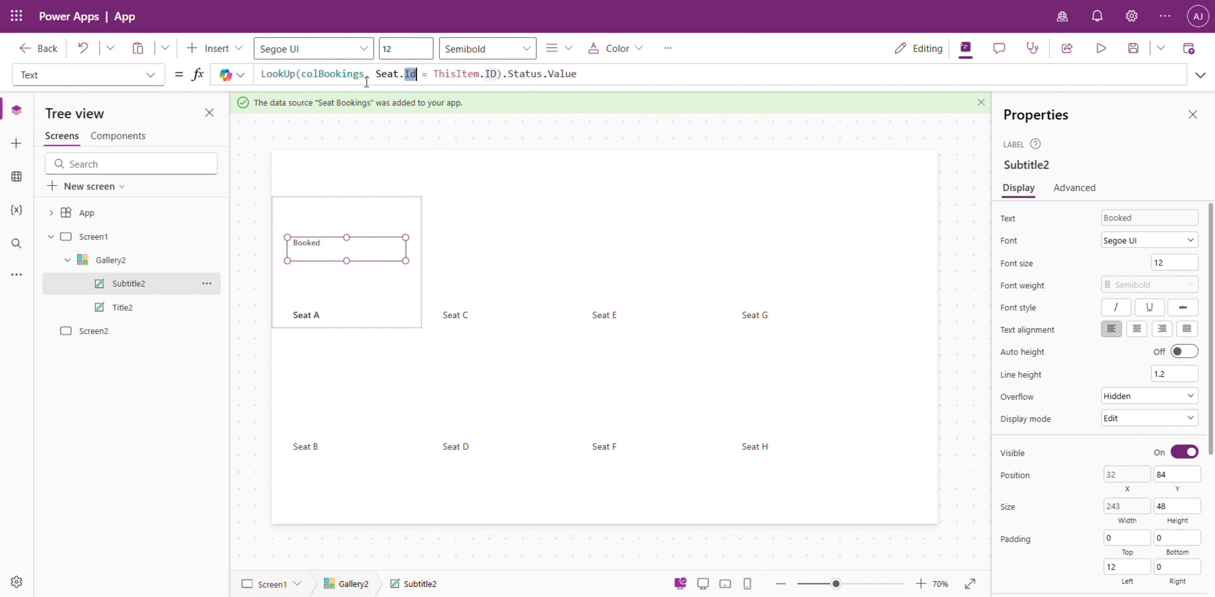
Step: Set the subtitle LookUp's source back to 'Seat Bookings'
triple_click(335, 76)
double_click(345, 73)
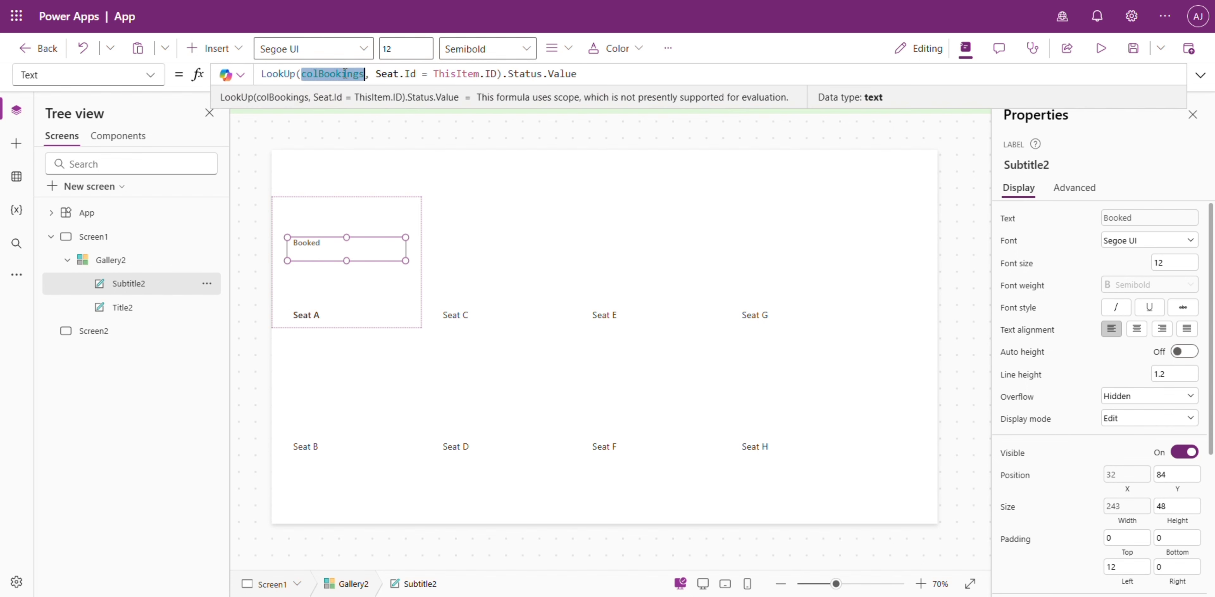
type("seat")
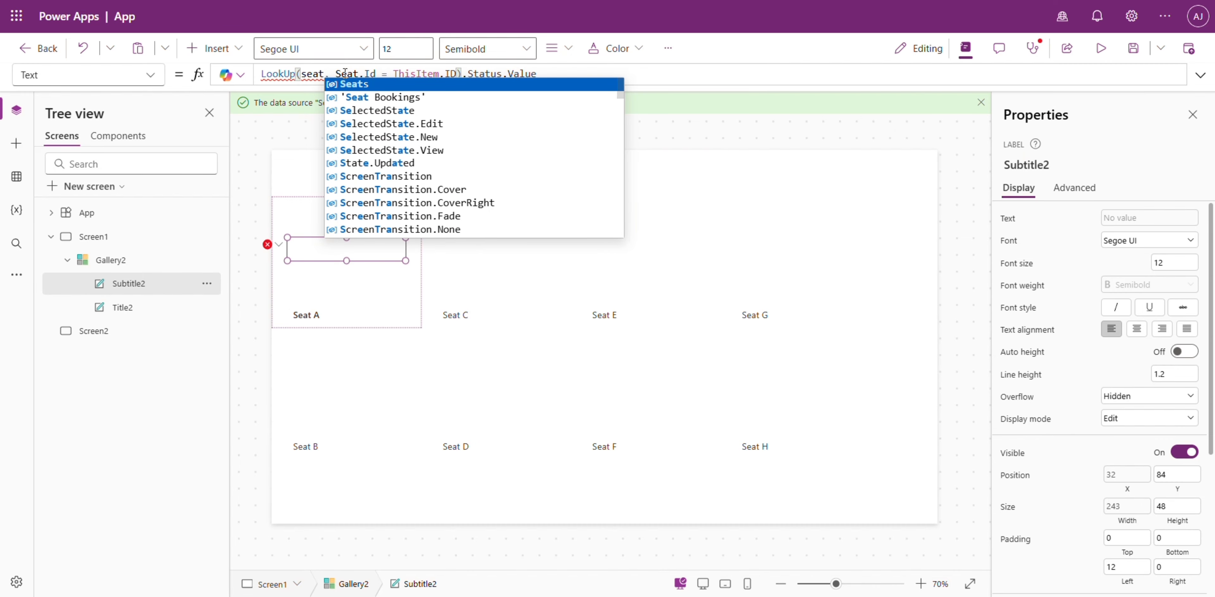
key("Down")
key("Return")
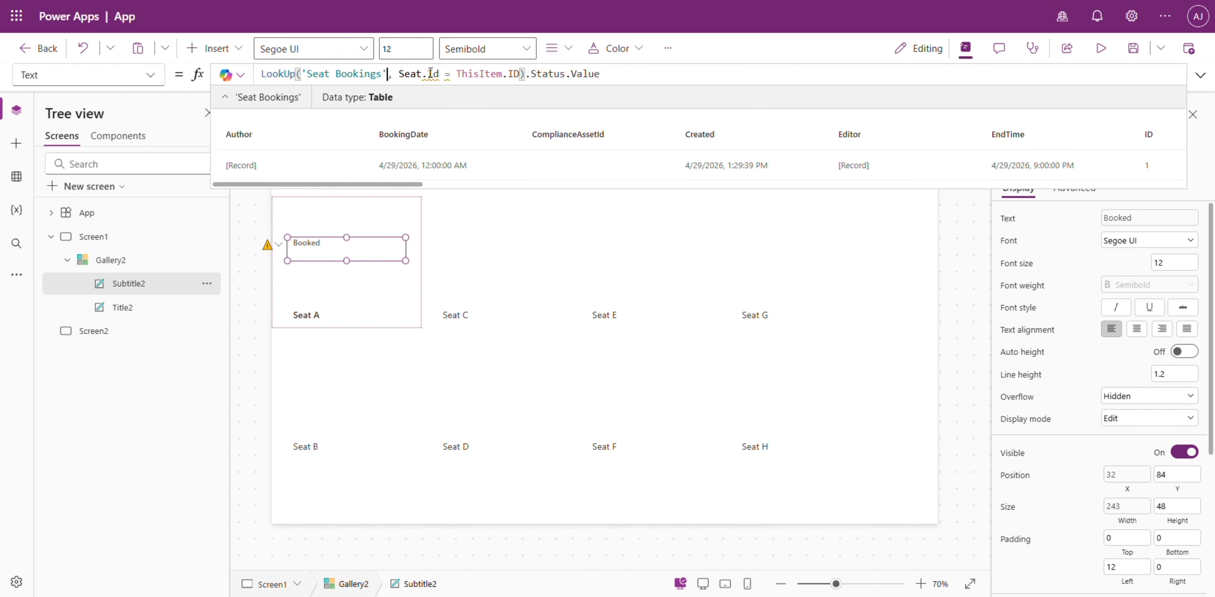
Step: Set the subtitle LookUp's condition back to Seat.Value = ThisItem.Title
double_click(432, 74)
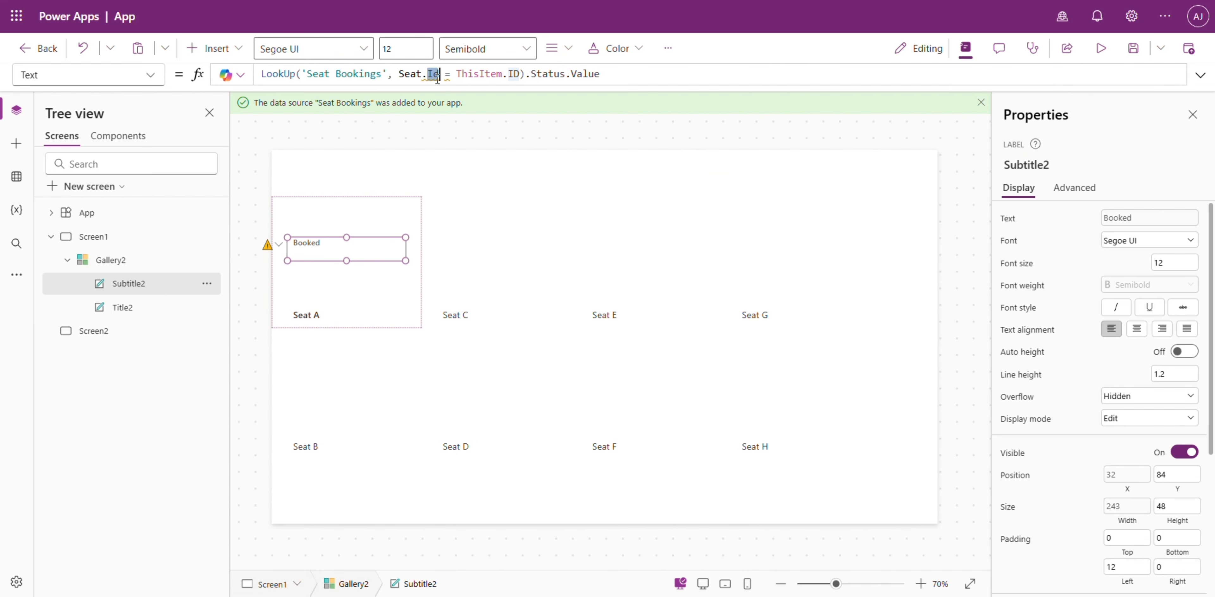
type("Value")
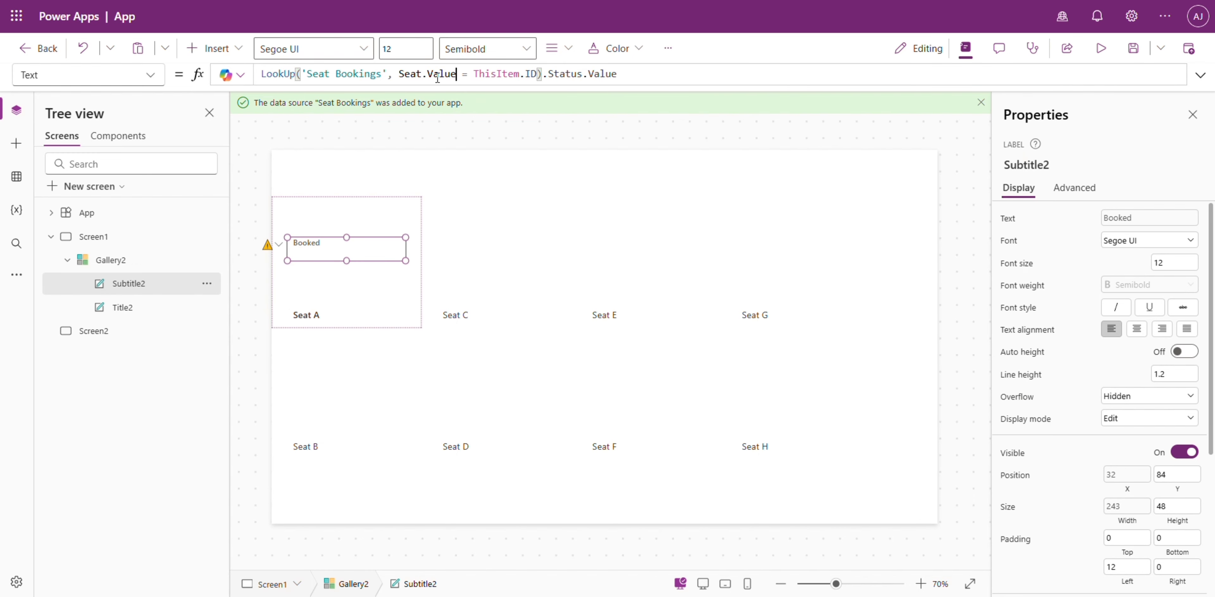
double_click(531, 74)
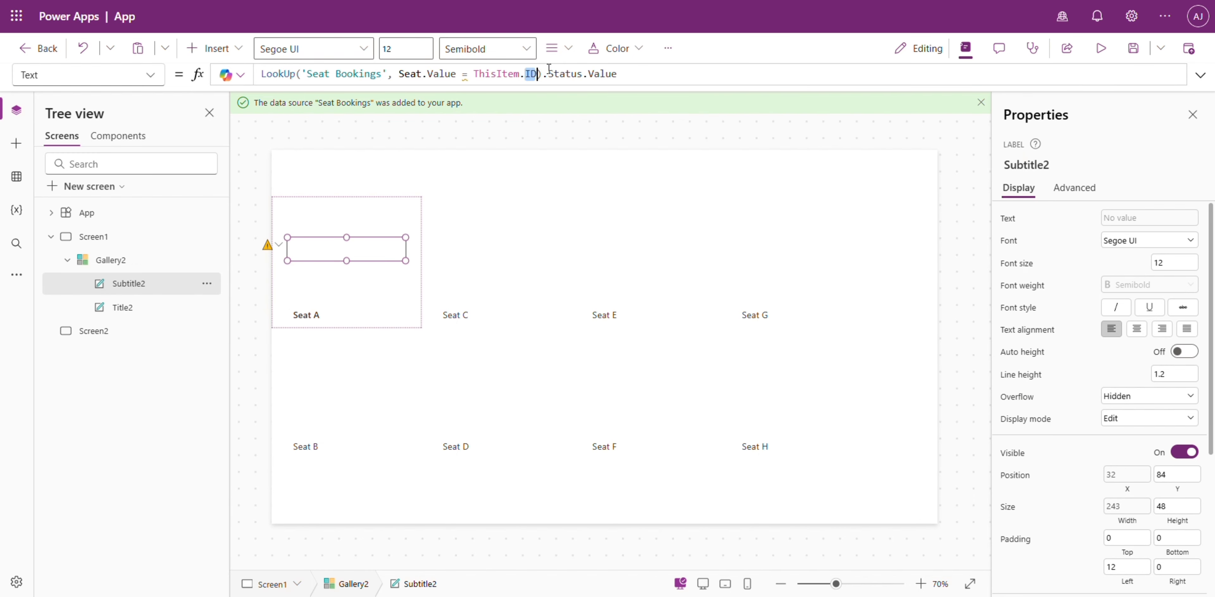
key("BackSpace")
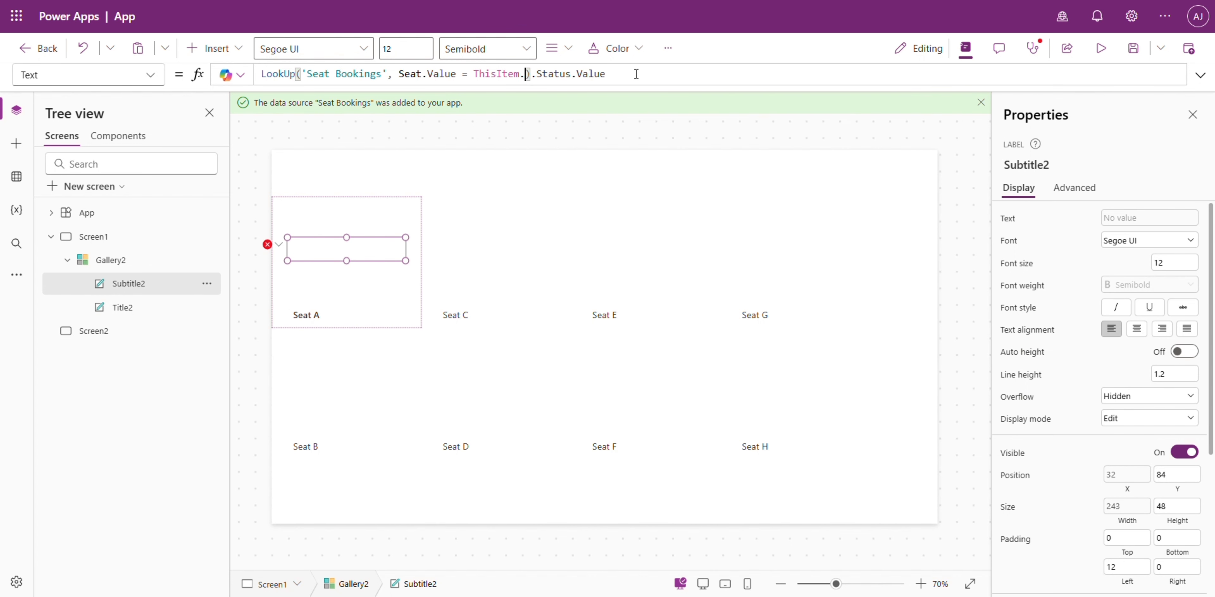
type("Title")
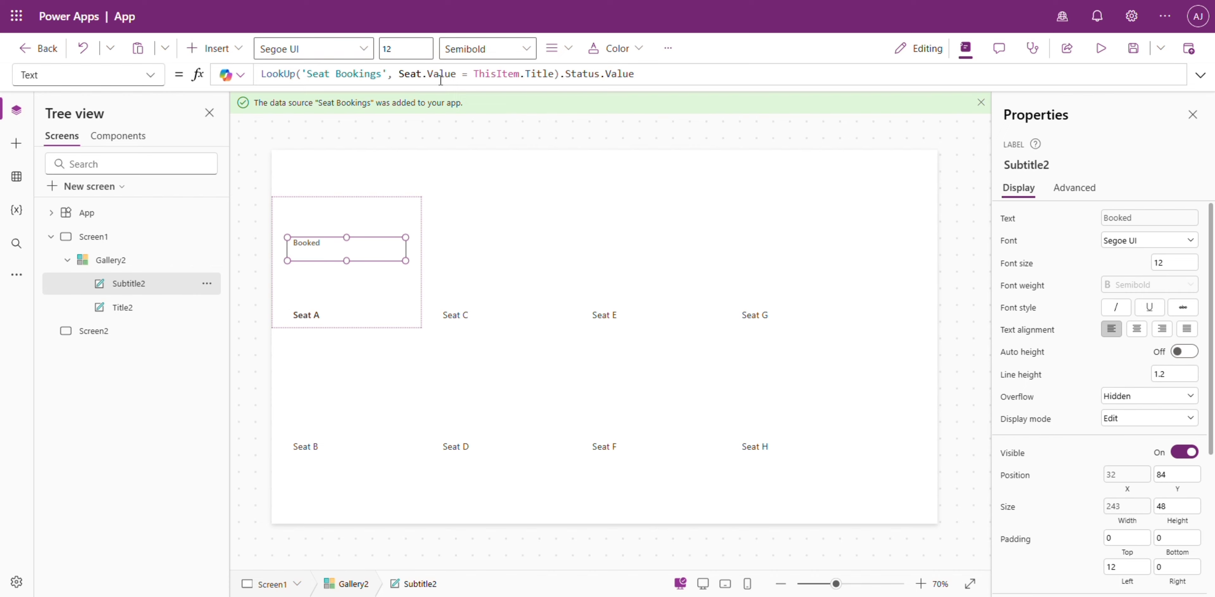
Step: Extend the subtitle LookUp's condition after ThisItem.Title with && 'Booking Date' =
left_click(555, 76)
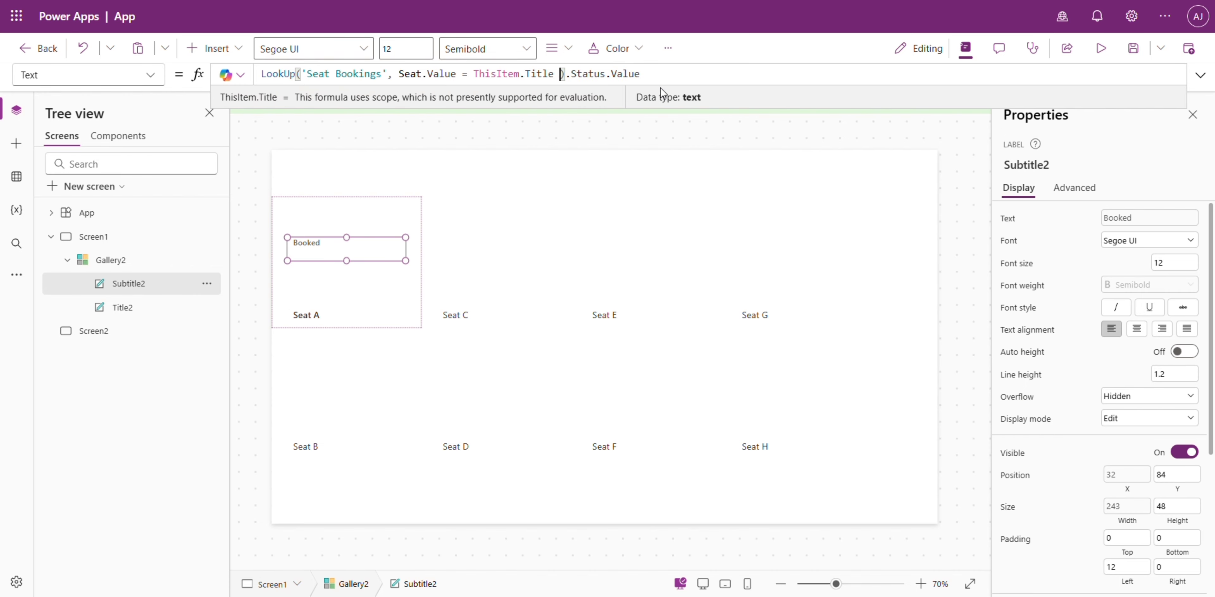
type("&&")
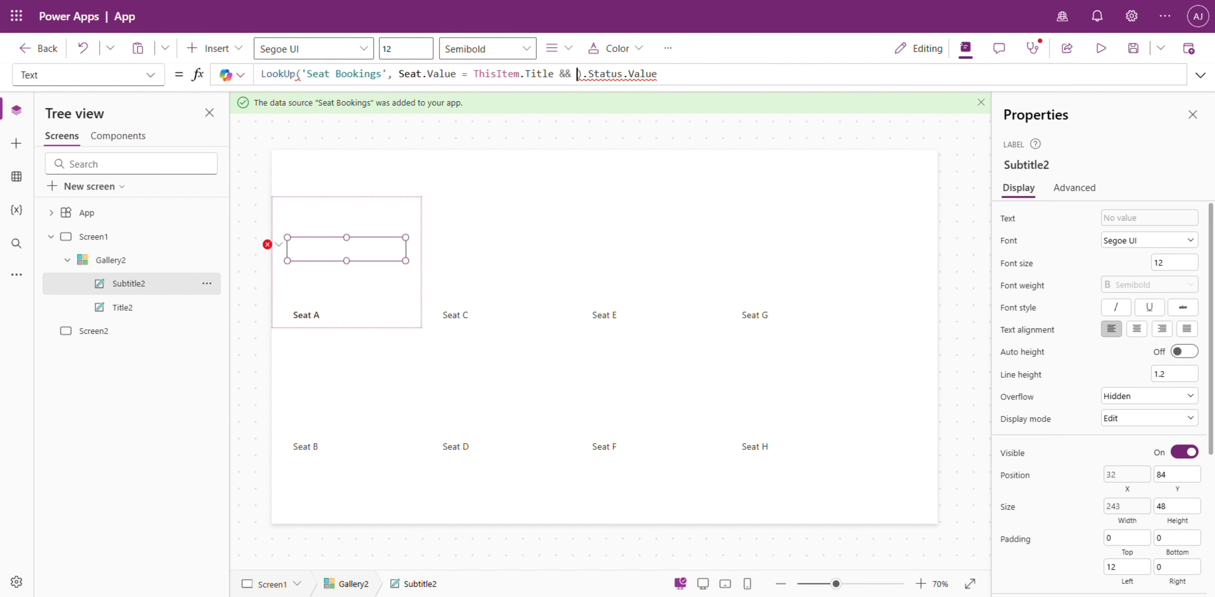
type("Book")
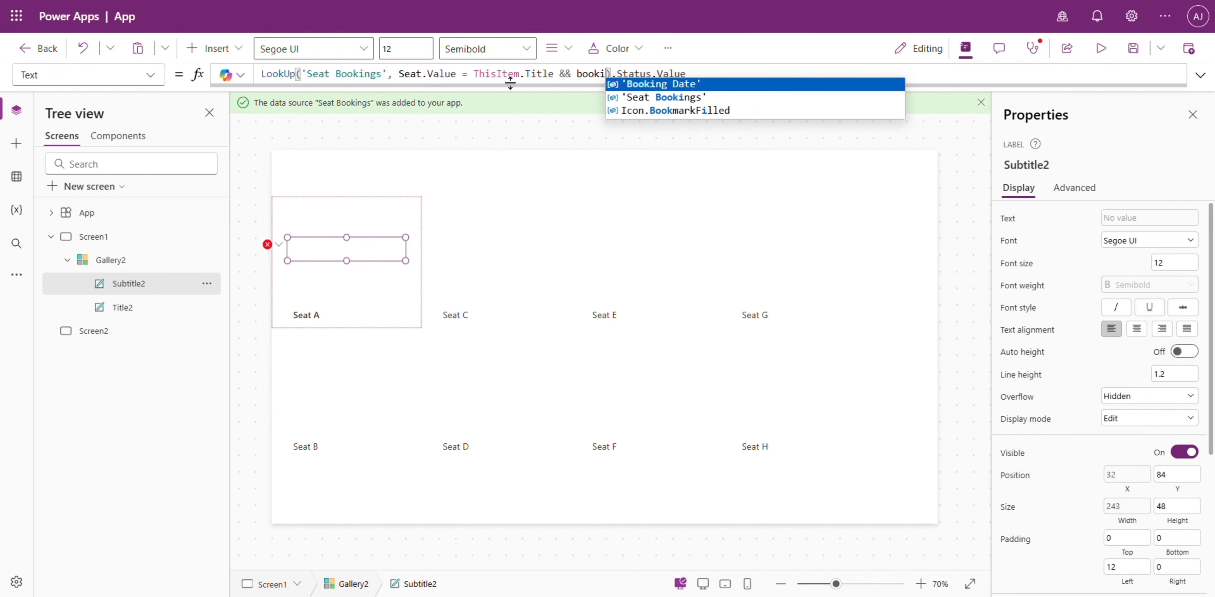
key("Tab")
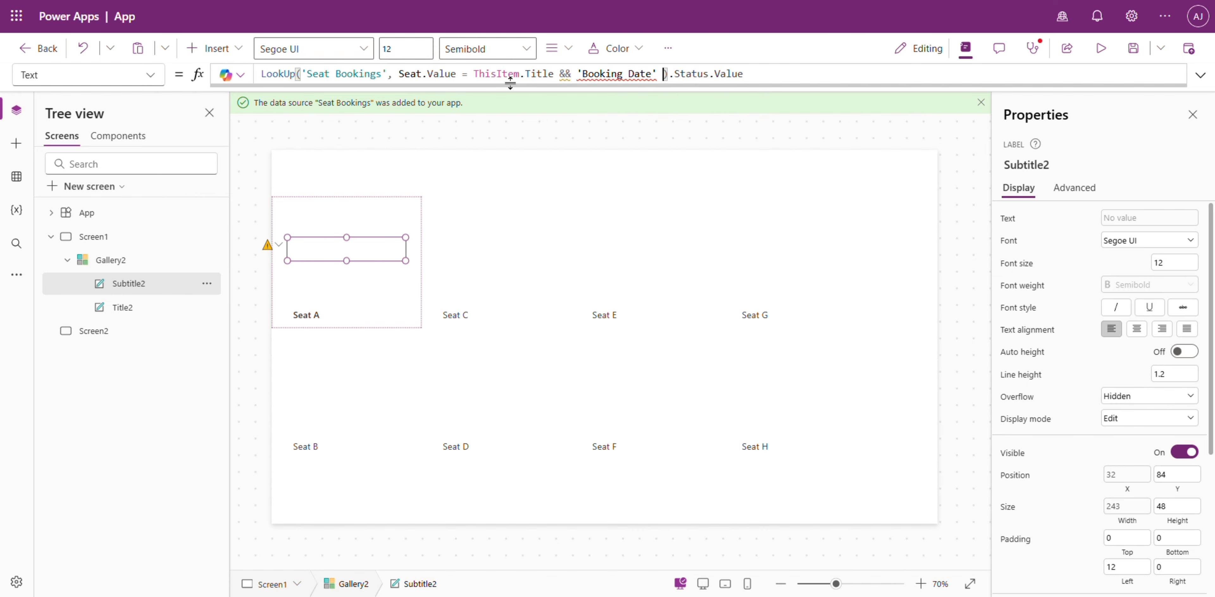
type("=")
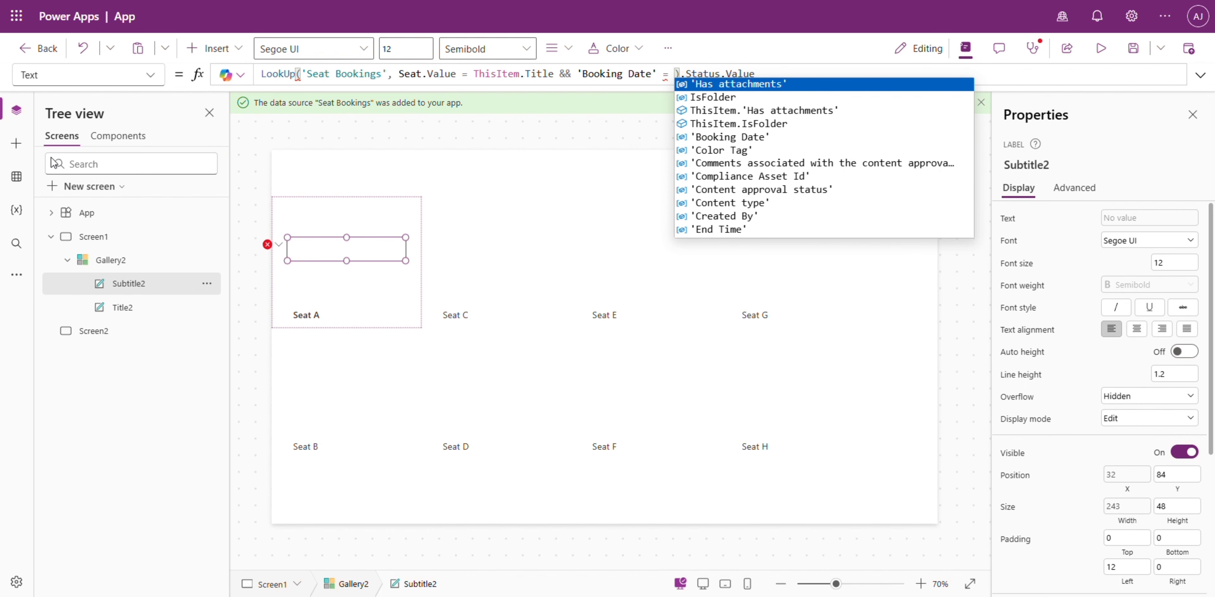
Step: Insert a date picker on Screen1 and place it above the seat gallery, near its first column
left_click(16, 143)
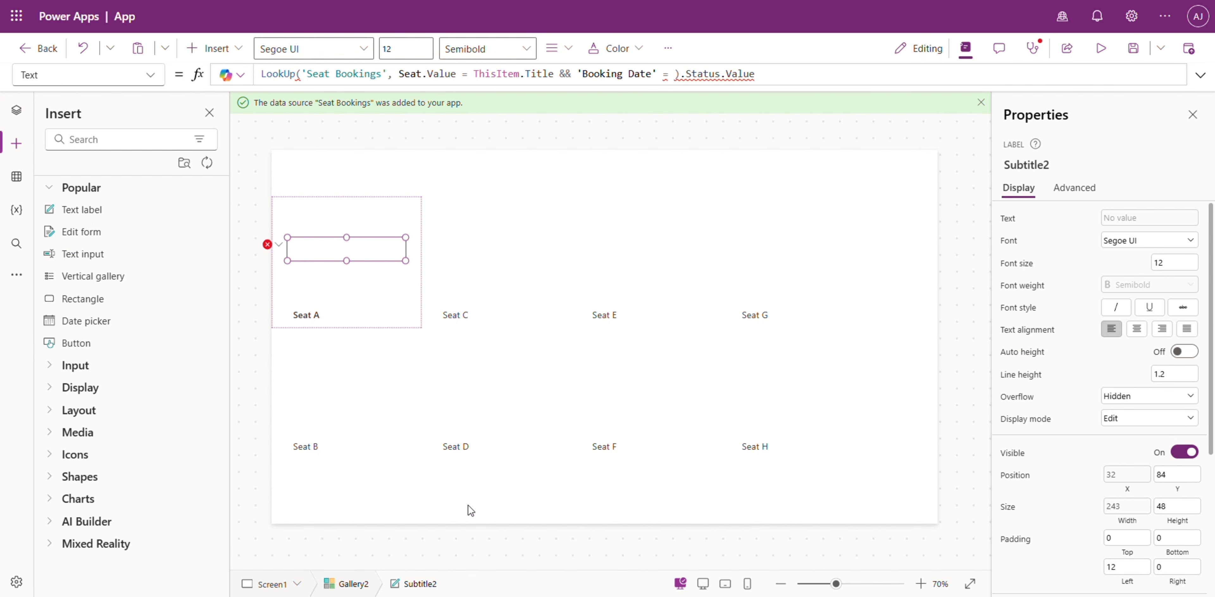
left_click(457, 540)
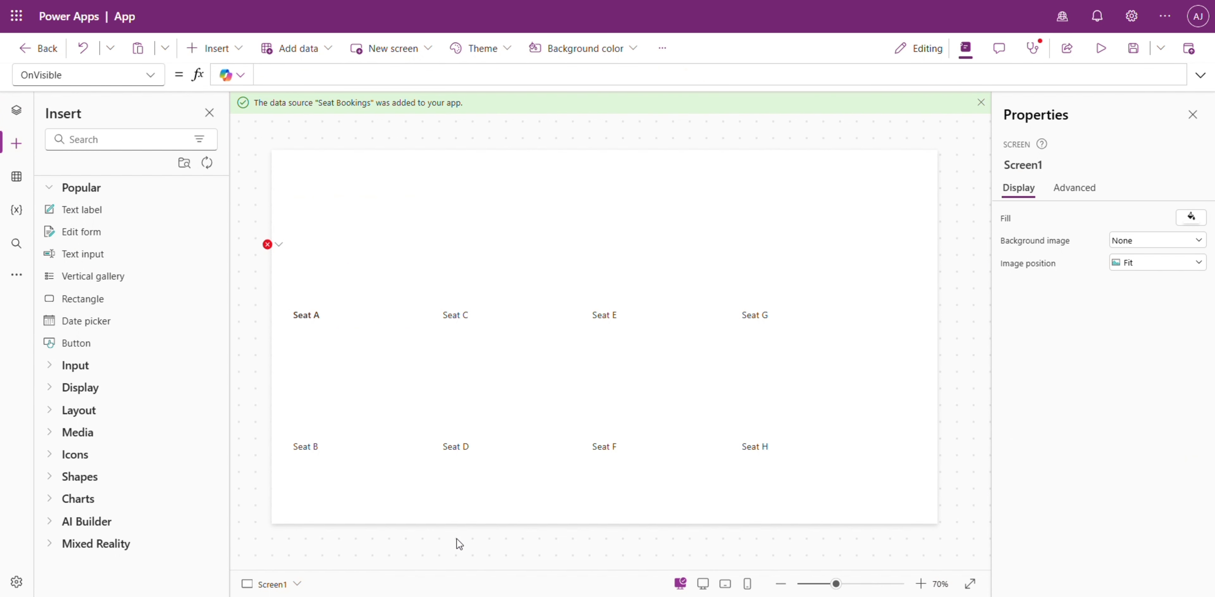
left_click(86, 321)
mouse_move(417, 172)
left_mouse_down()
mouse_move(539, 165)
mouse_move(412, 171)
left_mouse_up()
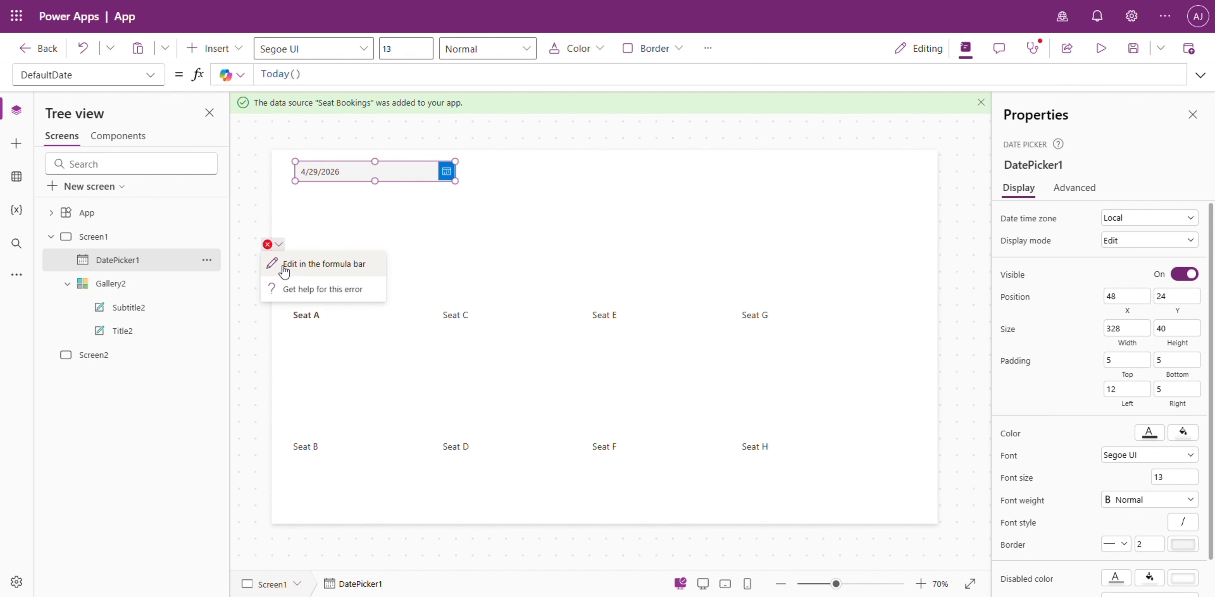
Step: Complete the subtitle LookUp's condition by comparing 'Booking Date' with DatePicker1.SelectedDate
left_click(1037, 165)
left_click(279, 244)
left_click(321, 262)
left_click(674, 74)
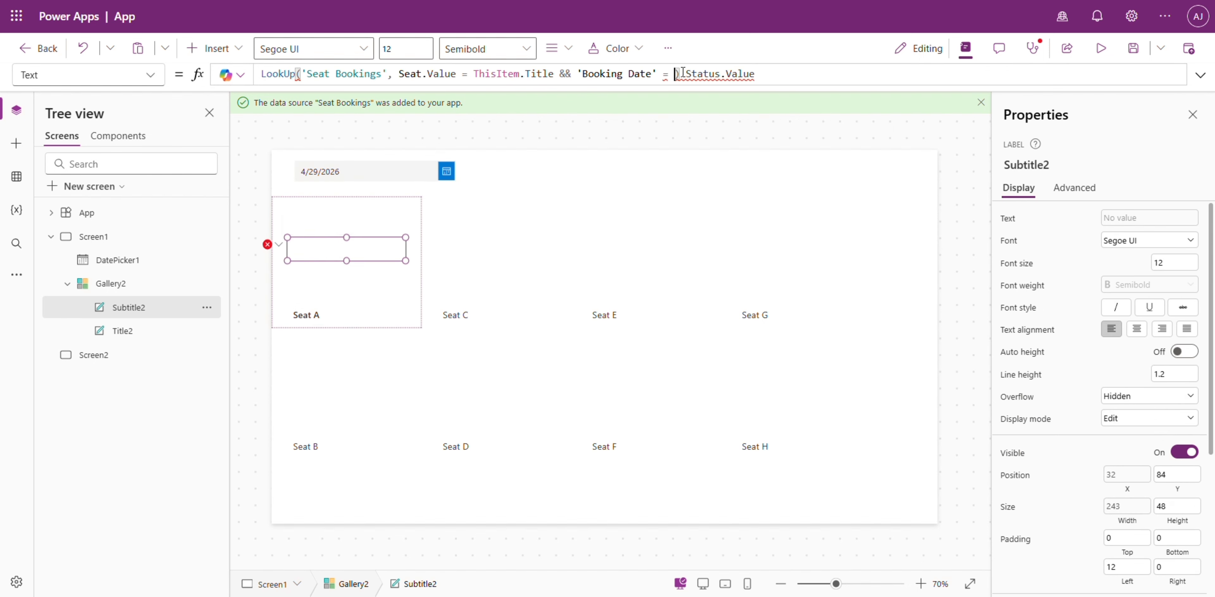
type("DatePicker1.se")
left_click(774, 85)
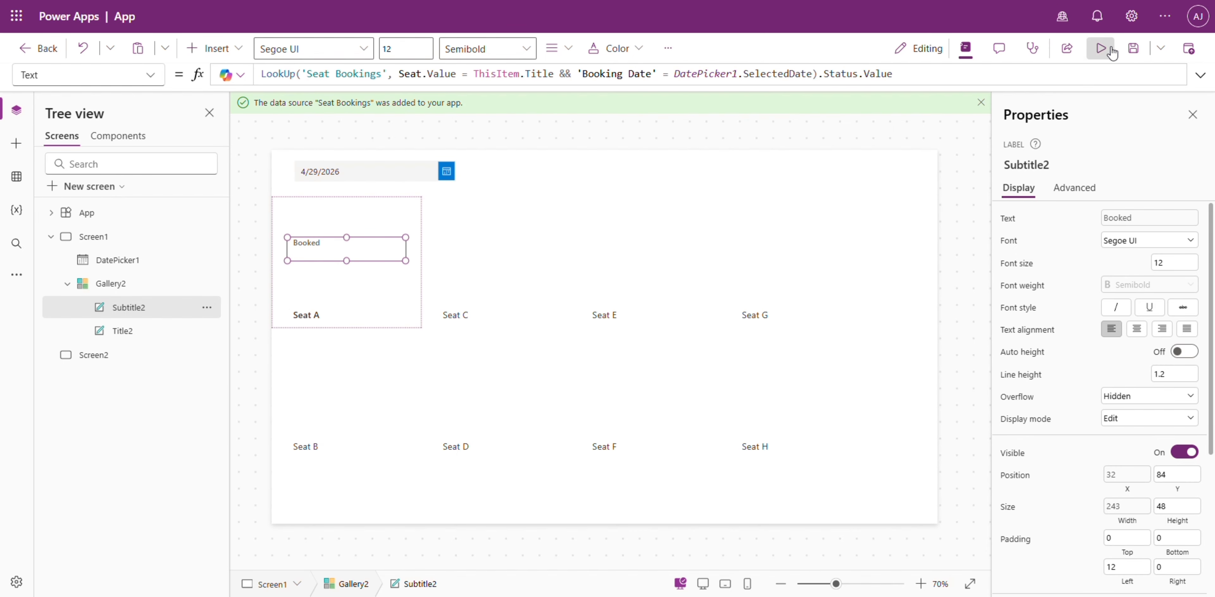
Step: Preview the app and check the seat statuses for April 28, 2026 and April 29, 2026
left_click(1101, 49)
left_click(249, 105)
left_click(122, 423)
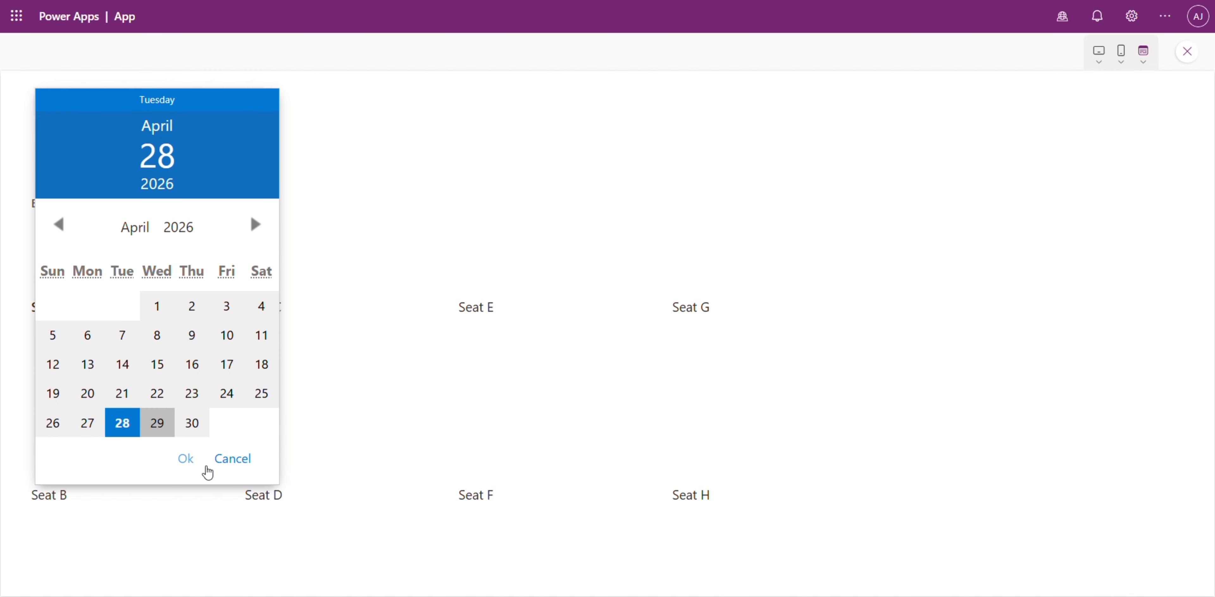
left_click(186, 460)
left_click(250, 102)
left_click(158, 421)
left_click(188, 465)
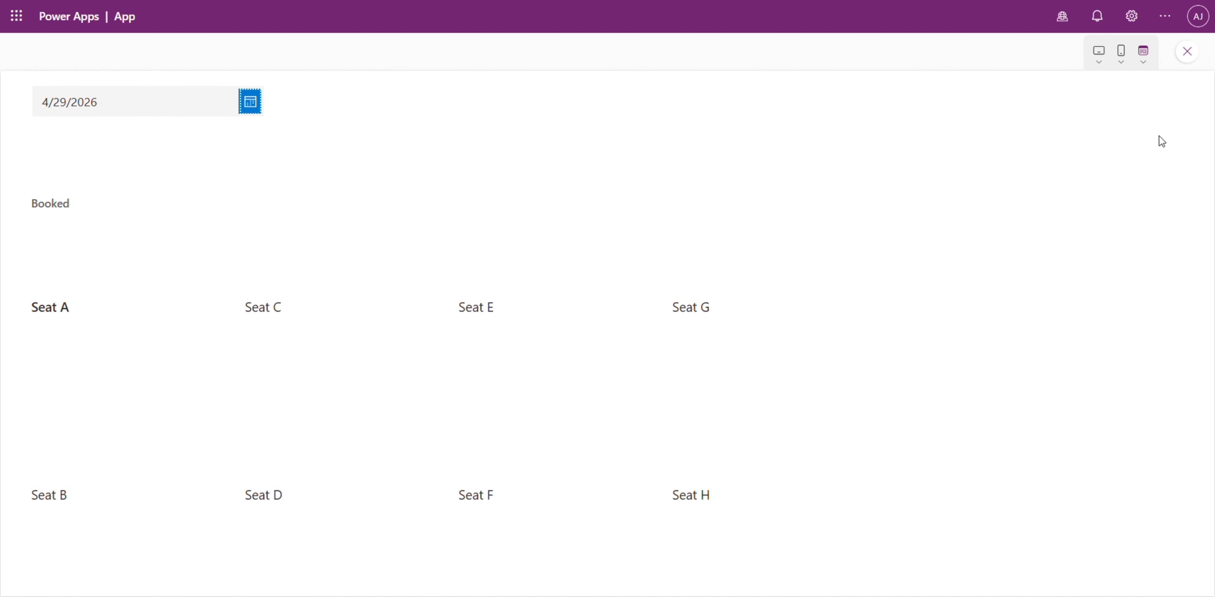
left_click(1187, 51)
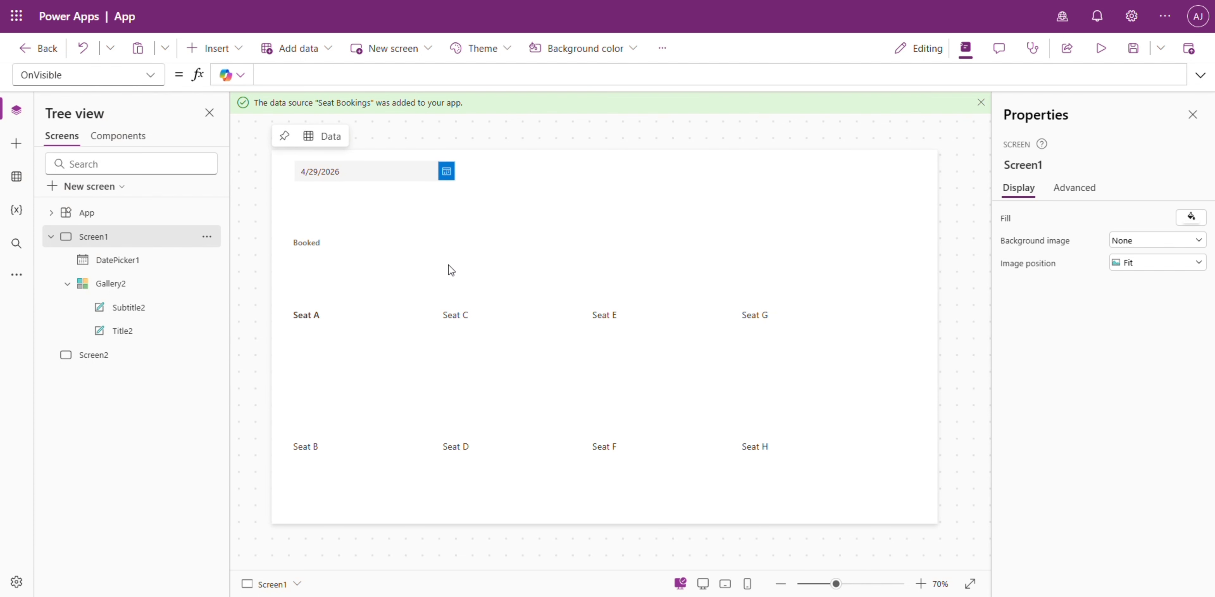
Step: Move the seat title label up in the gallery template, closer to the booking status label
left_click(328, 252)
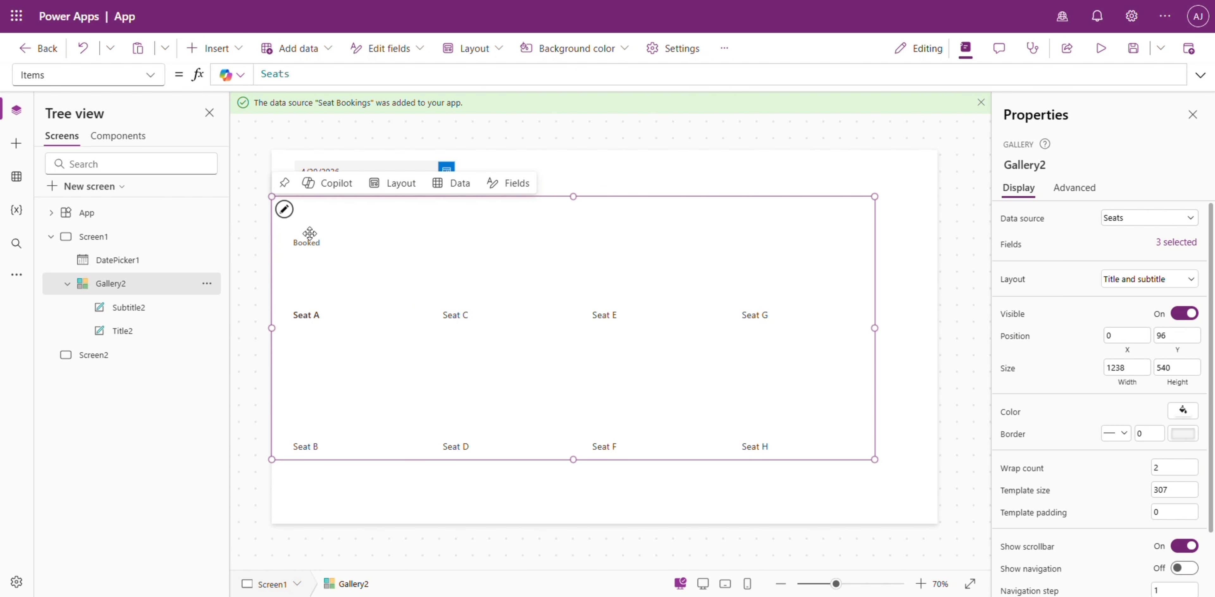
left_click(289, 213)
left_click(331, 245)
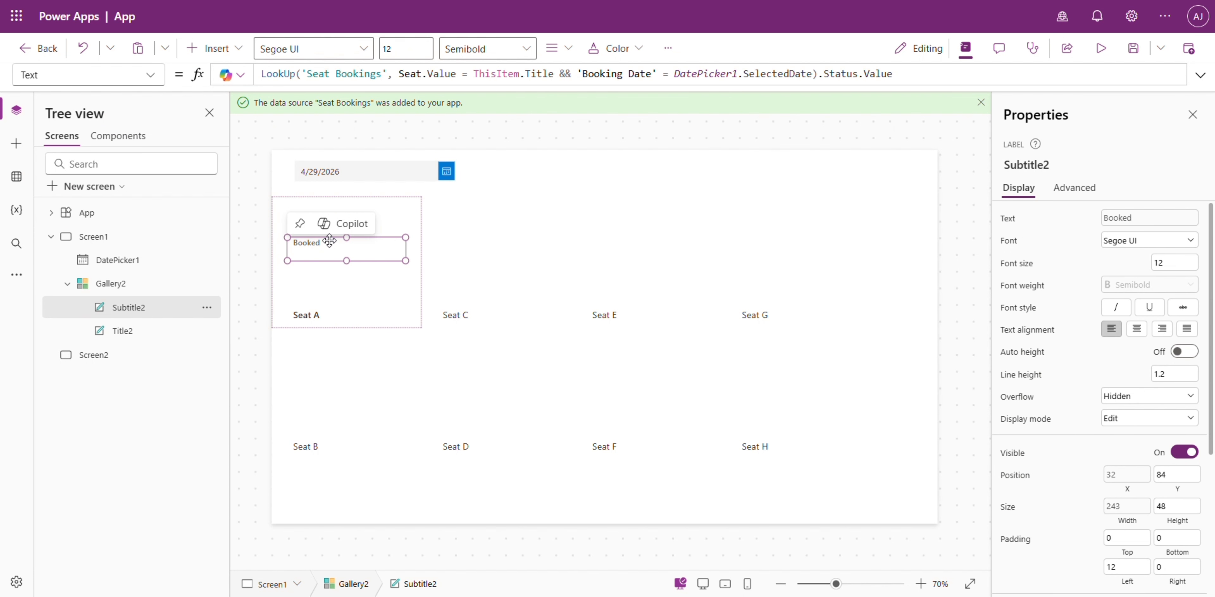
left_click(323, 316)
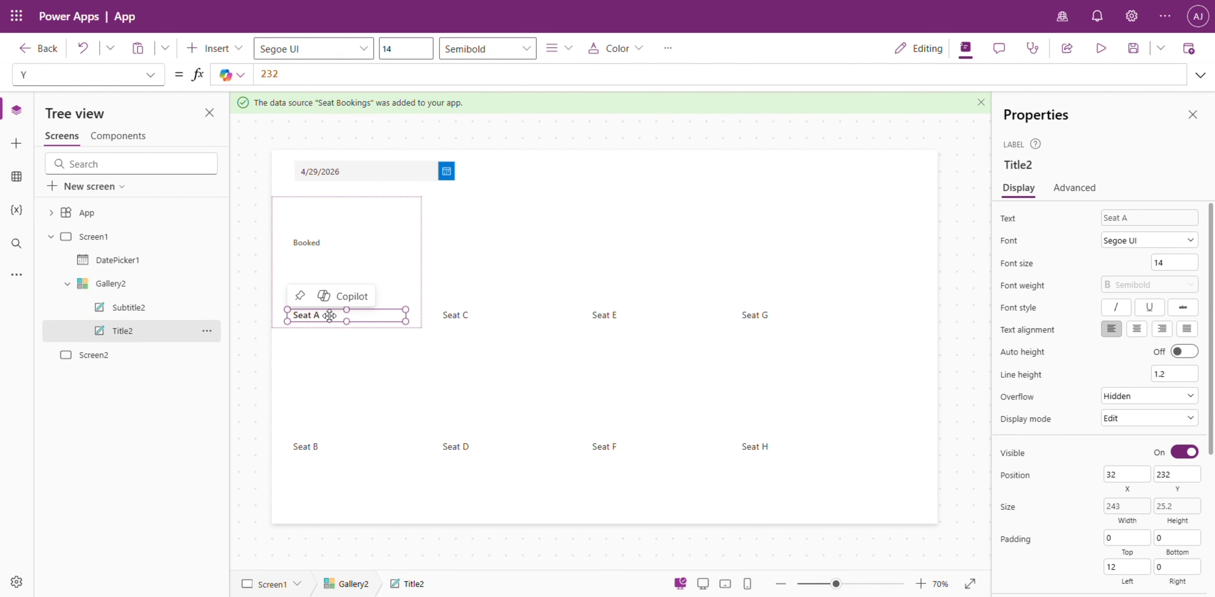
left_click_drag(331, 316, 335, 283)
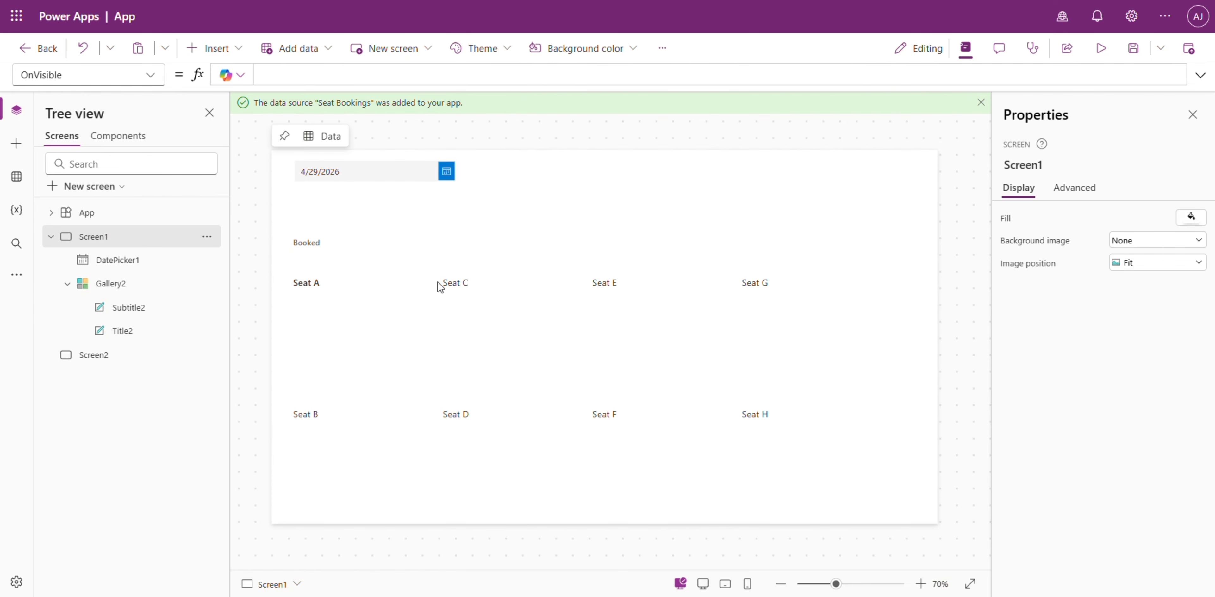
Step: Center the text of the seat title and booking status labels
left_click(325, 283)
left_click(336, 242, "shift")
left_click(1136, 306)
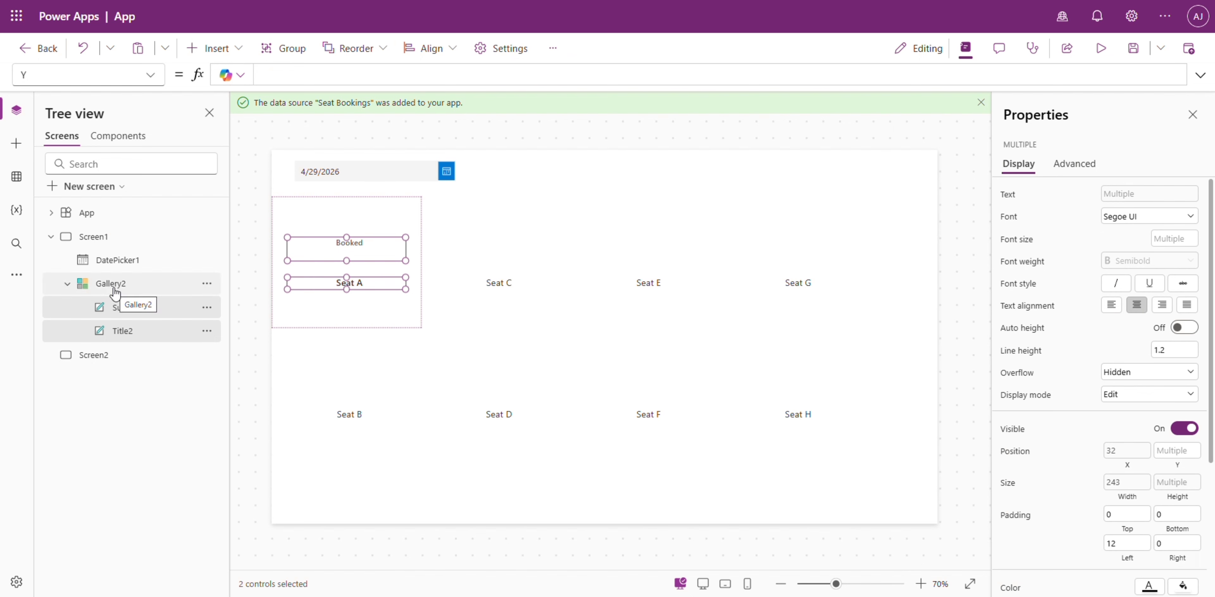
Step: Insert a rectangle in the gallery template, about 162 wide and 145 high, covering the seat title and status
left_click(102, 284)
left_click(284, 209)
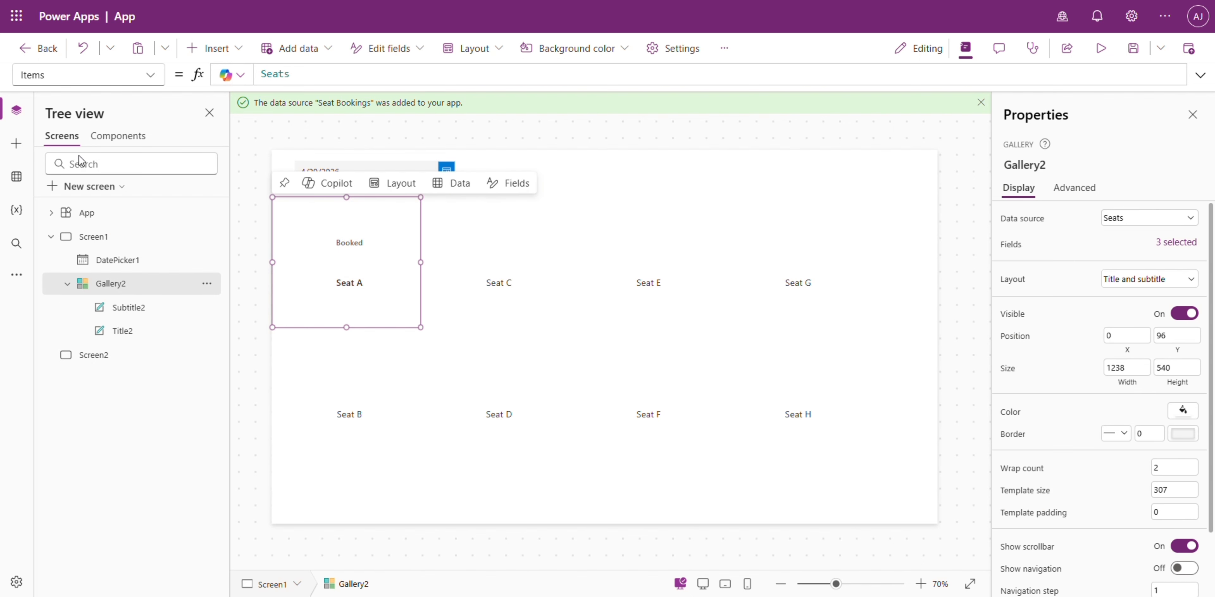
left_click(16, 143)
left_click(127, 139)
type("rec")
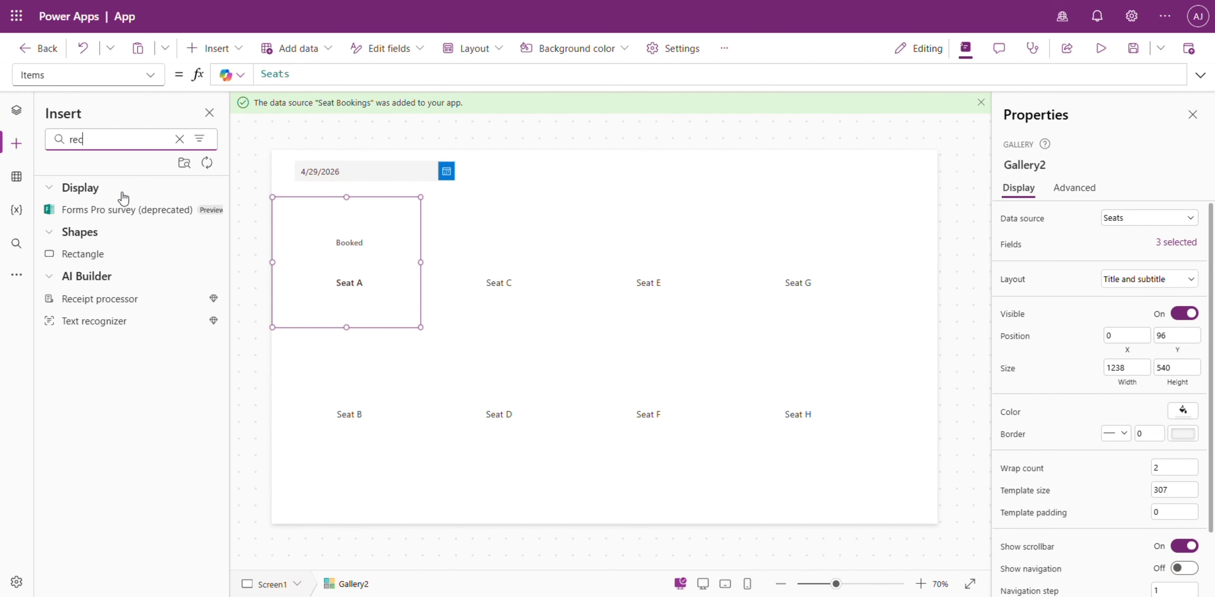
left_click(105, 264)
left_click_drag(325, 250, 389, 295)
Step: Send the rectangle to the back, behind the seat title and status labels
right_click(361, 271)
mouse_move(404, 370)
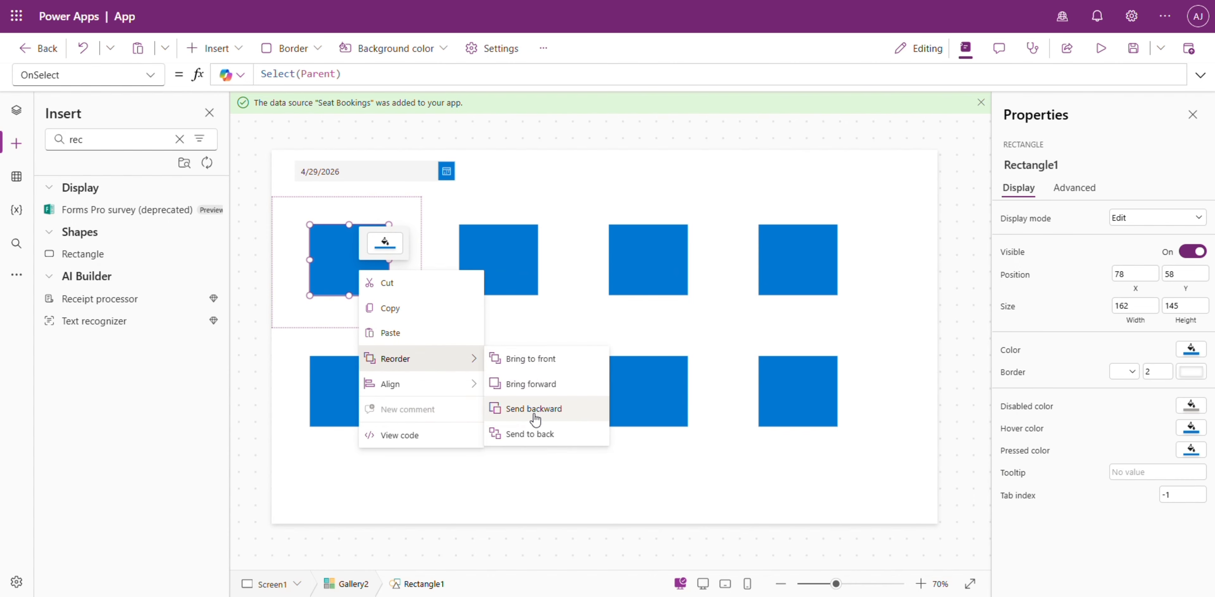
left_click(543, 435)
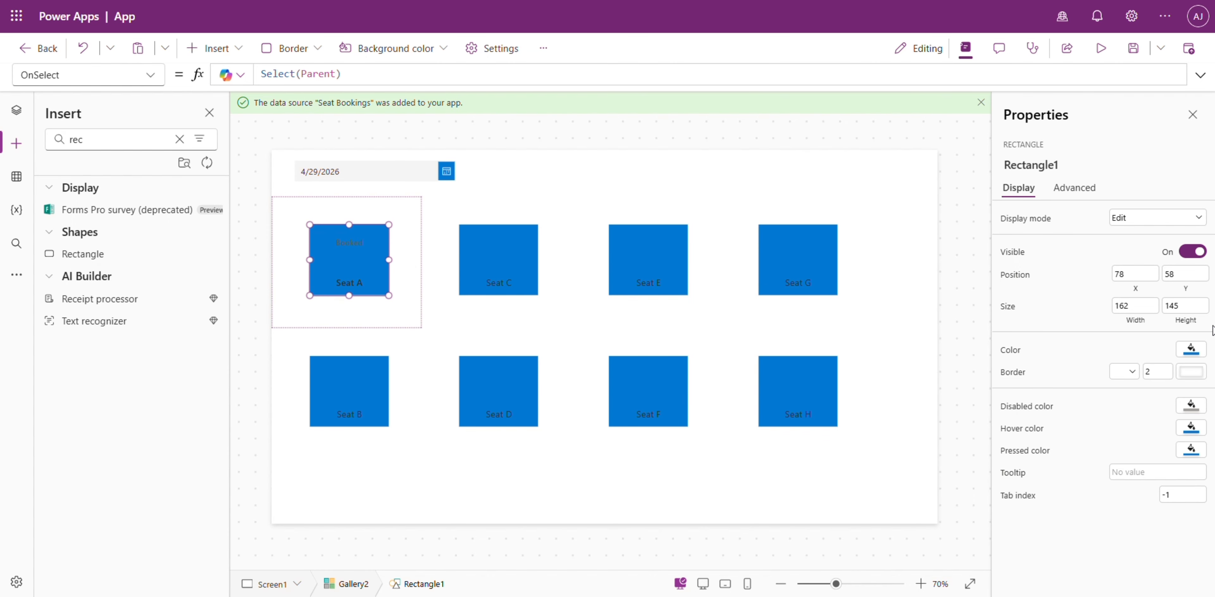
Step: Set the rectangle's fill color to transparent
left_click(1156, 366)
left_click(1192, 352)
left_click(1004, 456)
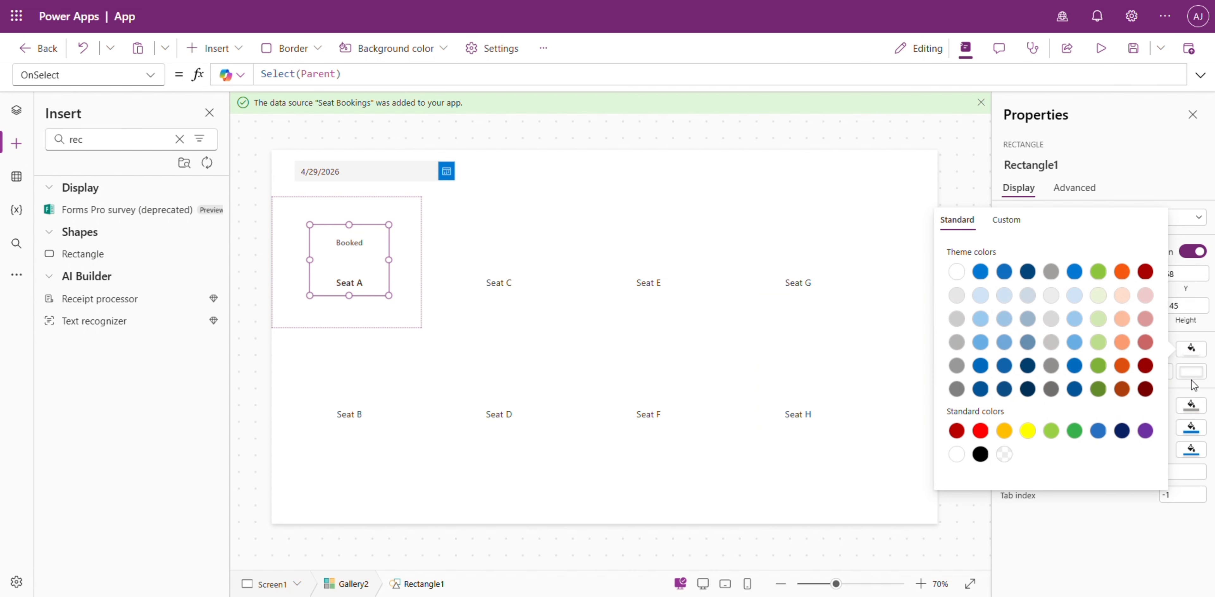
left_click(1204, 394)
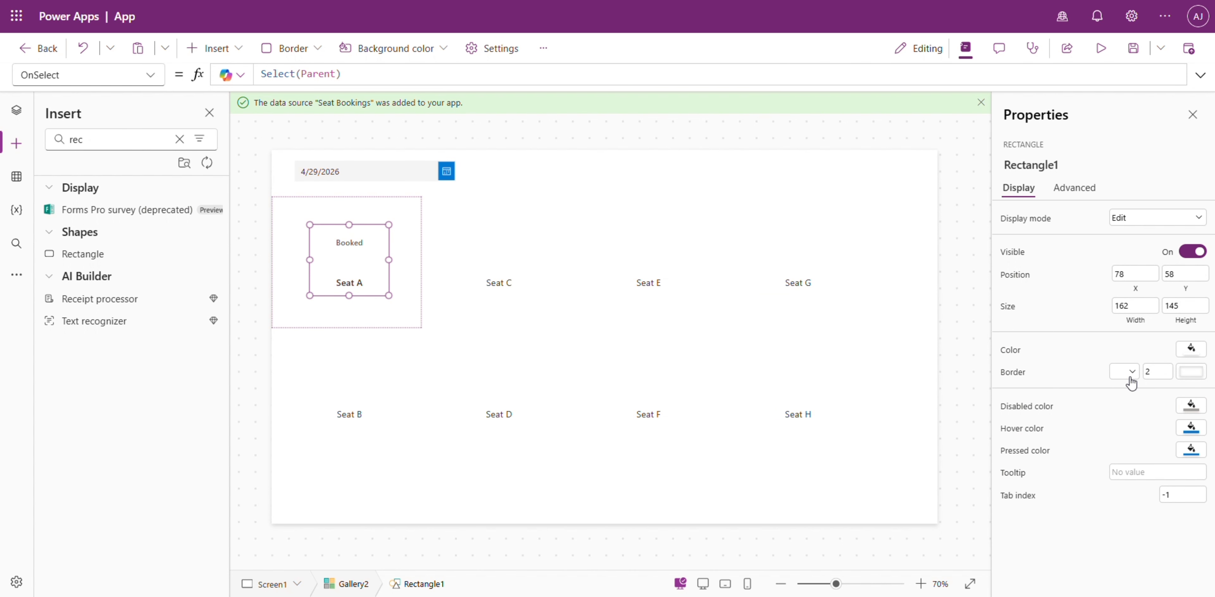
Step: Give the rectangle a solid black border
left_click(1131, 383)
left_click(1127, 423)
left_click(1197, 384)
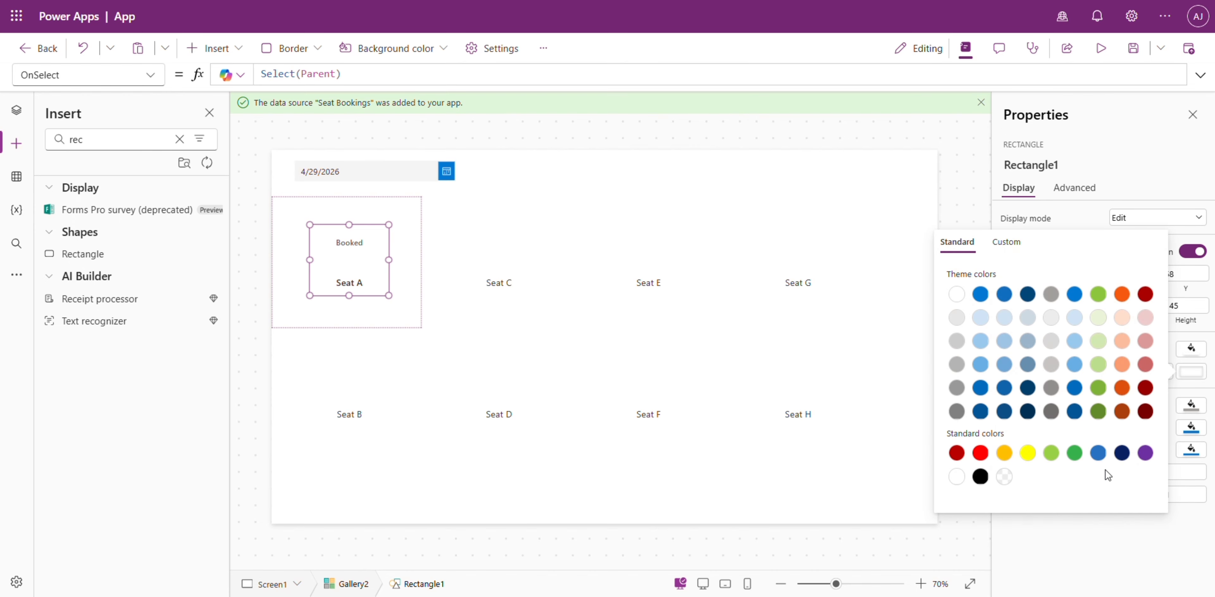
left_click(981, 477)
left_click(1053, 553)
left_click(940, 434)
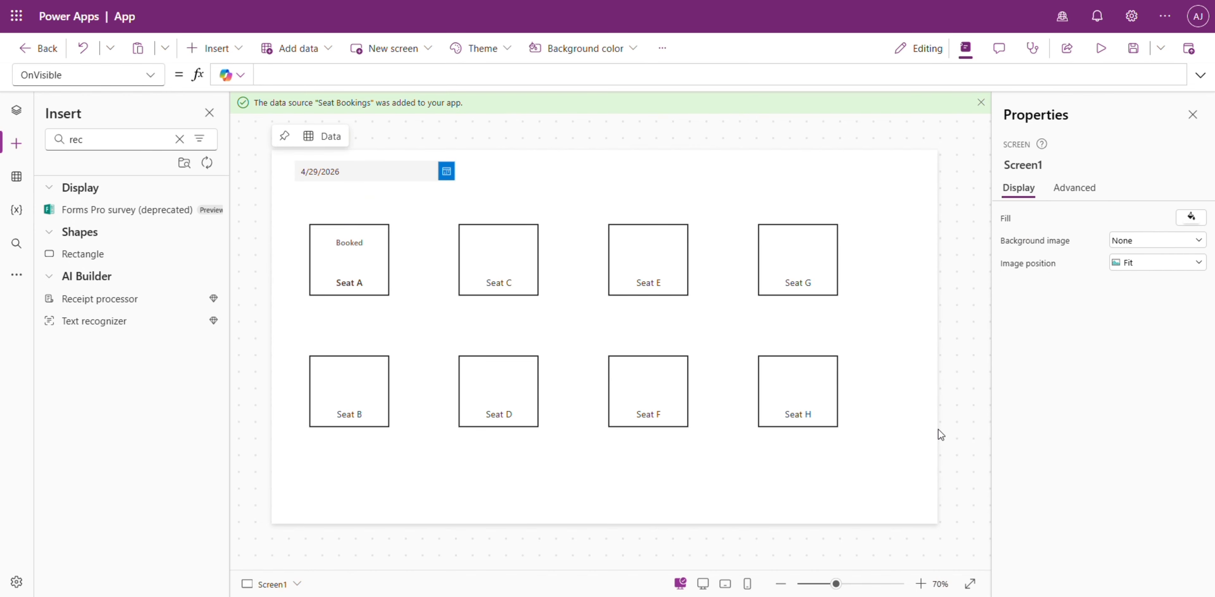
Step: In the gallery status label's Text formula, wrap the Seat Bookings LookUp in If(IsBlank(...))
left_click(17, 110)
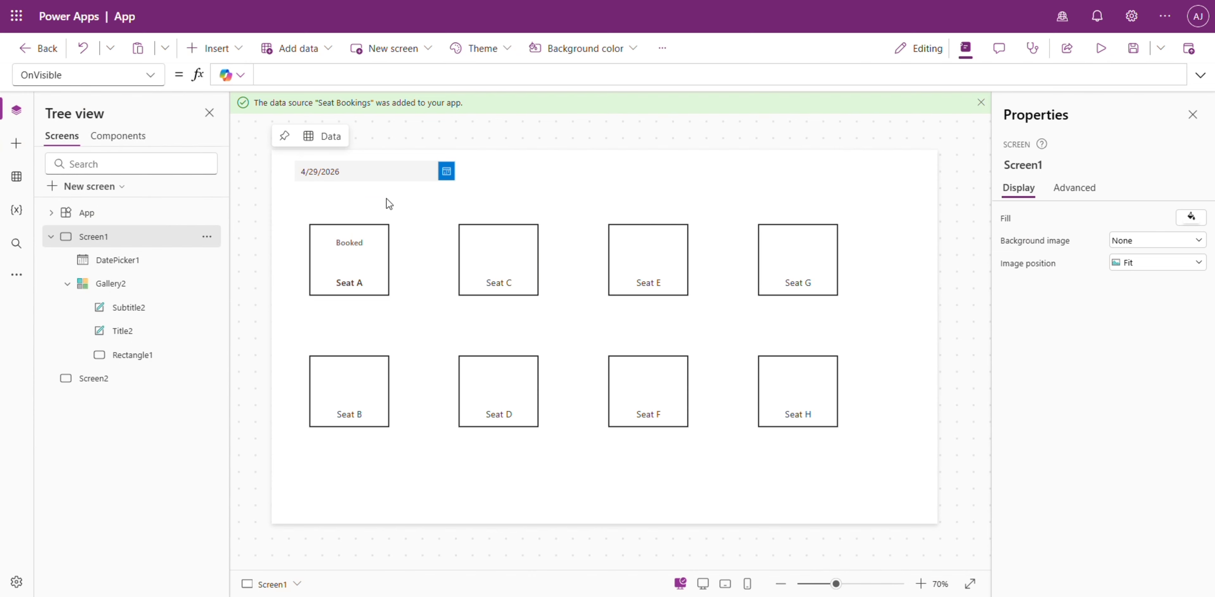
left_click(351, 255)
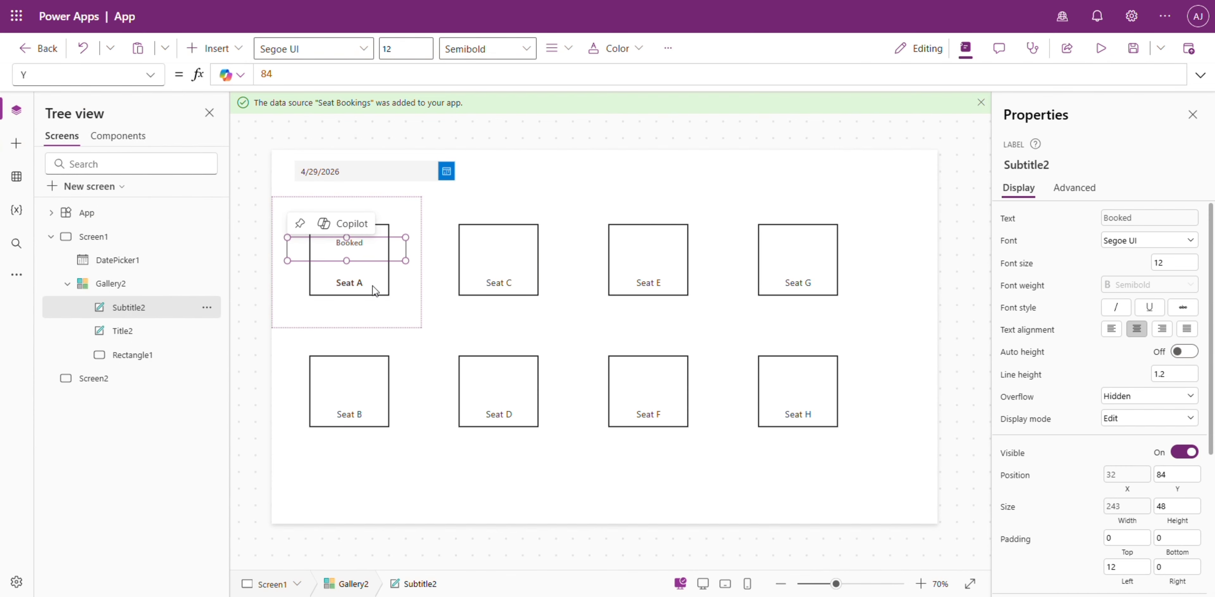
left_click(1010, 228)
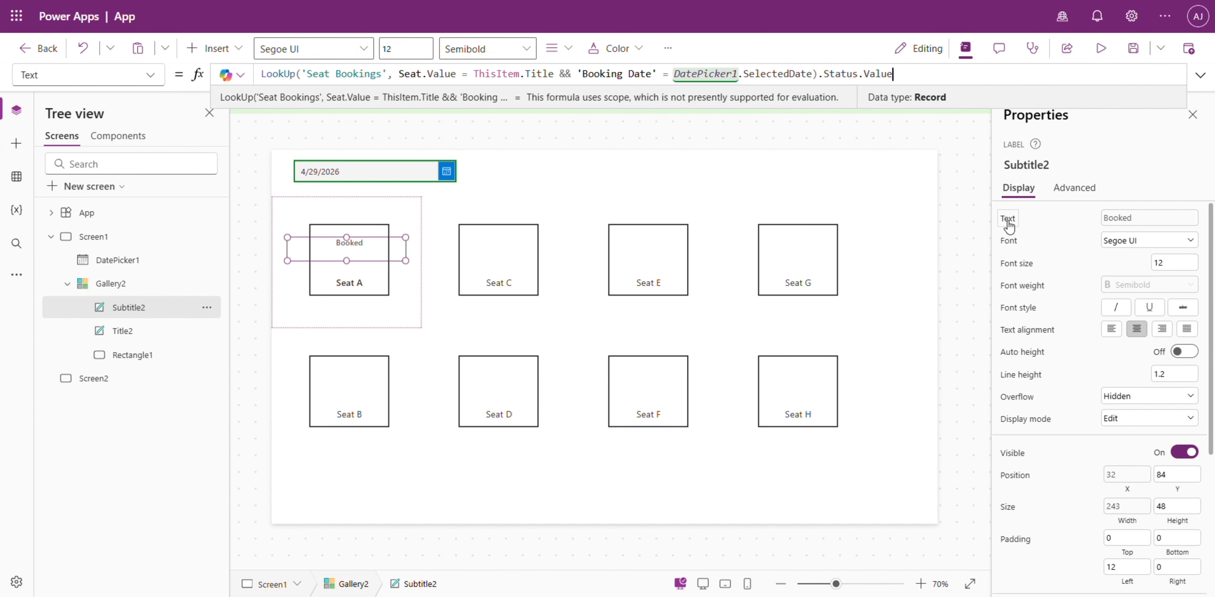
left_click(1201, 76)
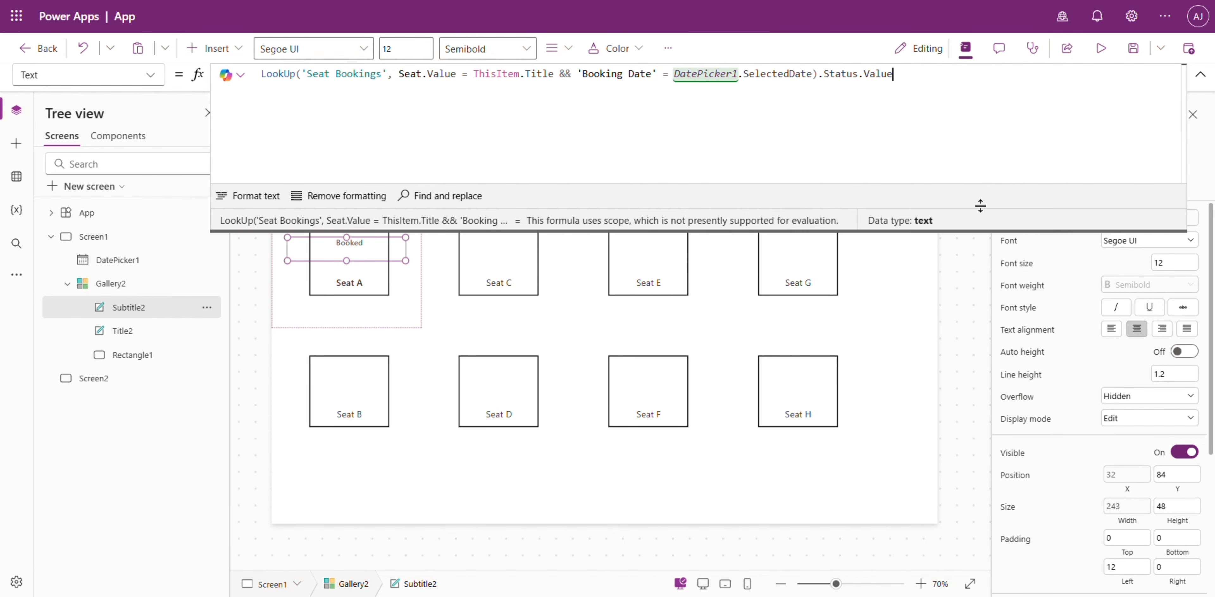
left_click(259, 78)
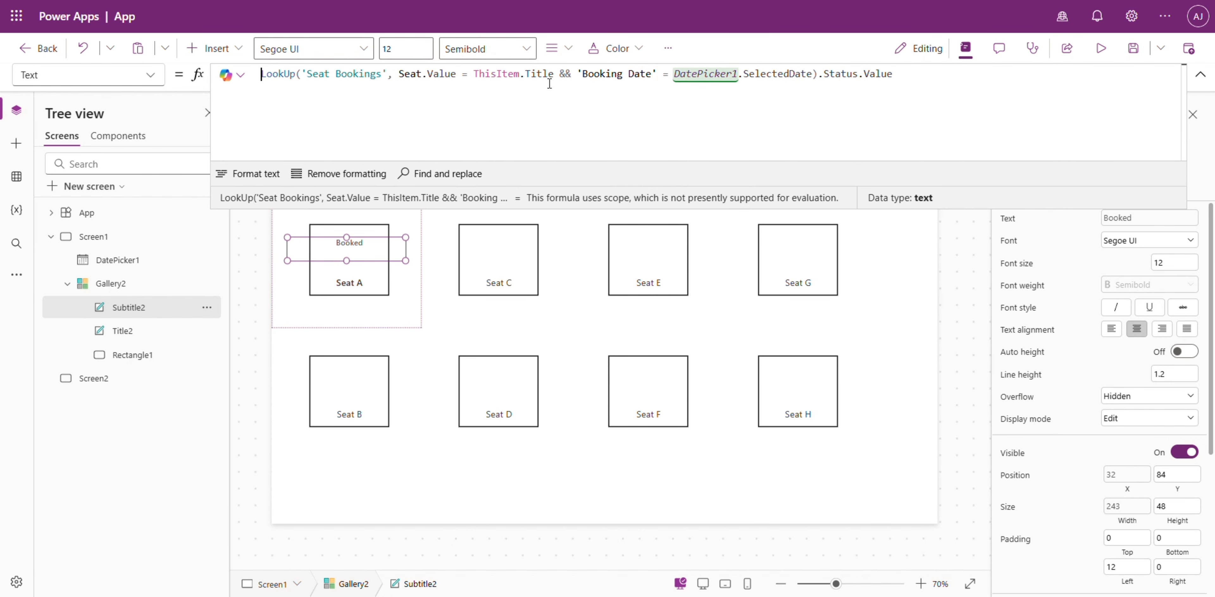
type("If(")
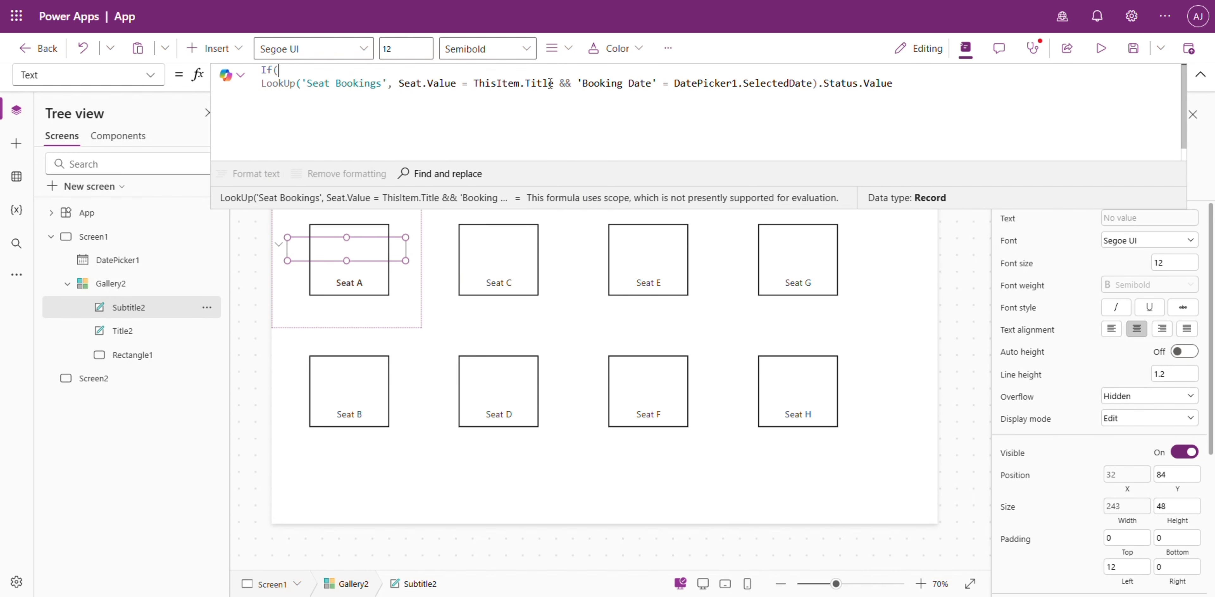
type(" isb")
key("Tab")
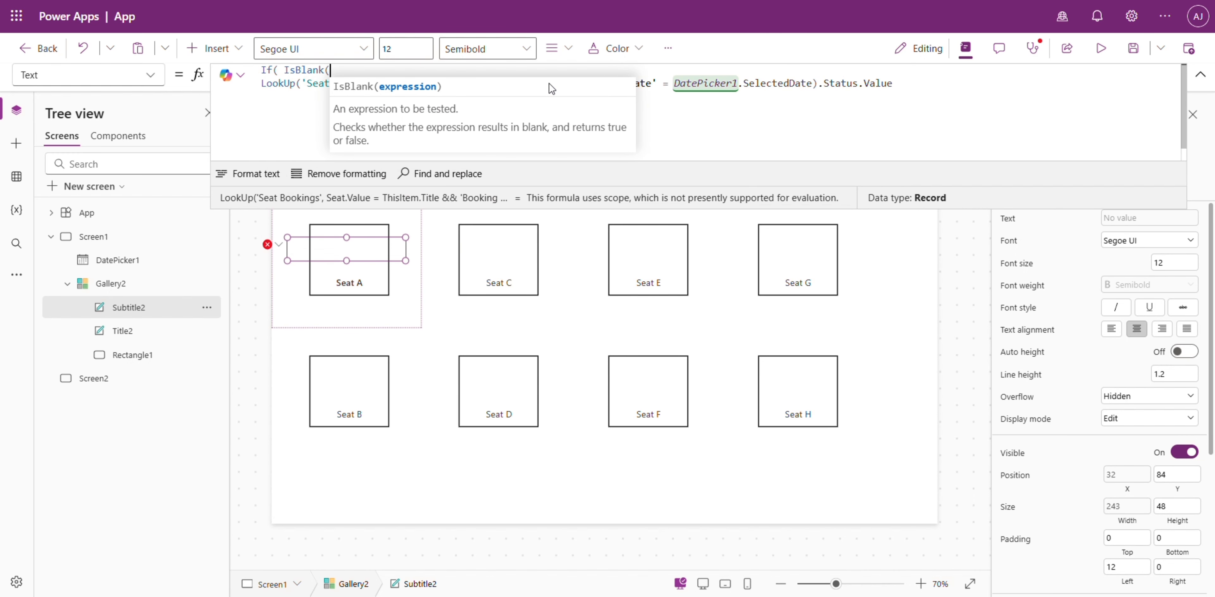
left_click(927, 83)
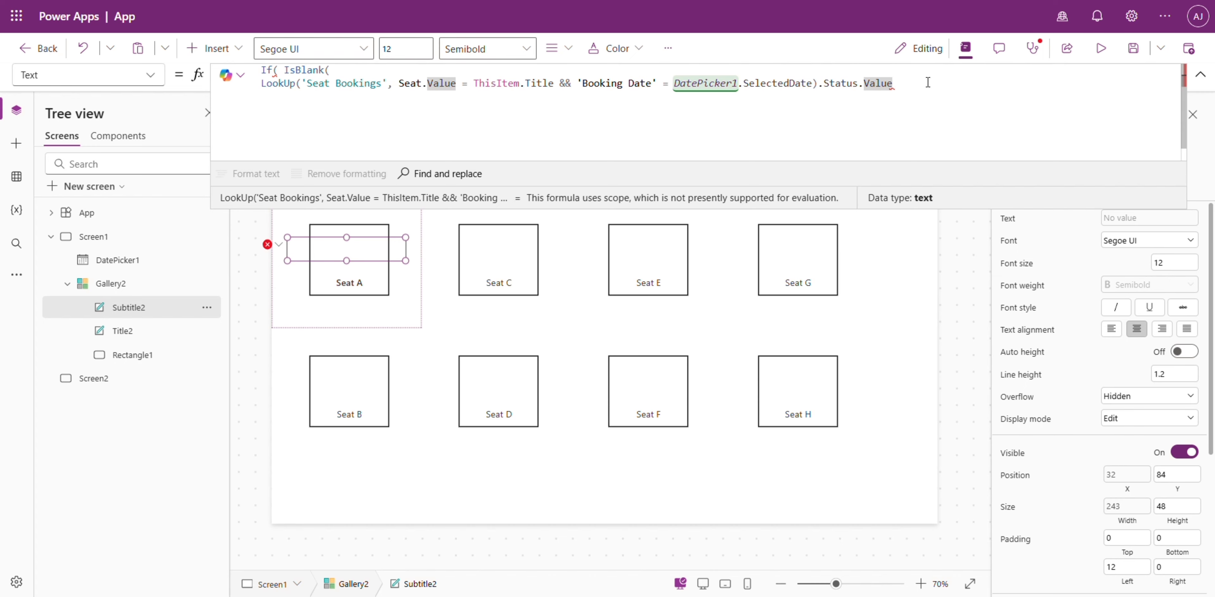
type(")")
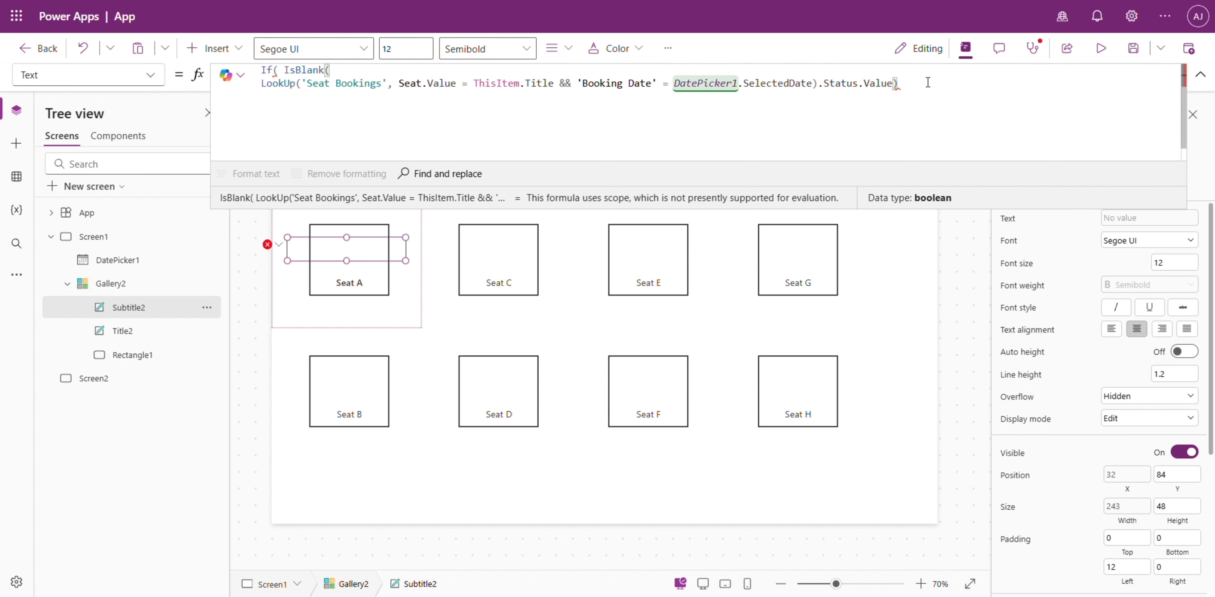
Step: Complete the If formula with "Available" for a blank lookup and "Booked" otherwise, and format the formula text
type(", \"A")
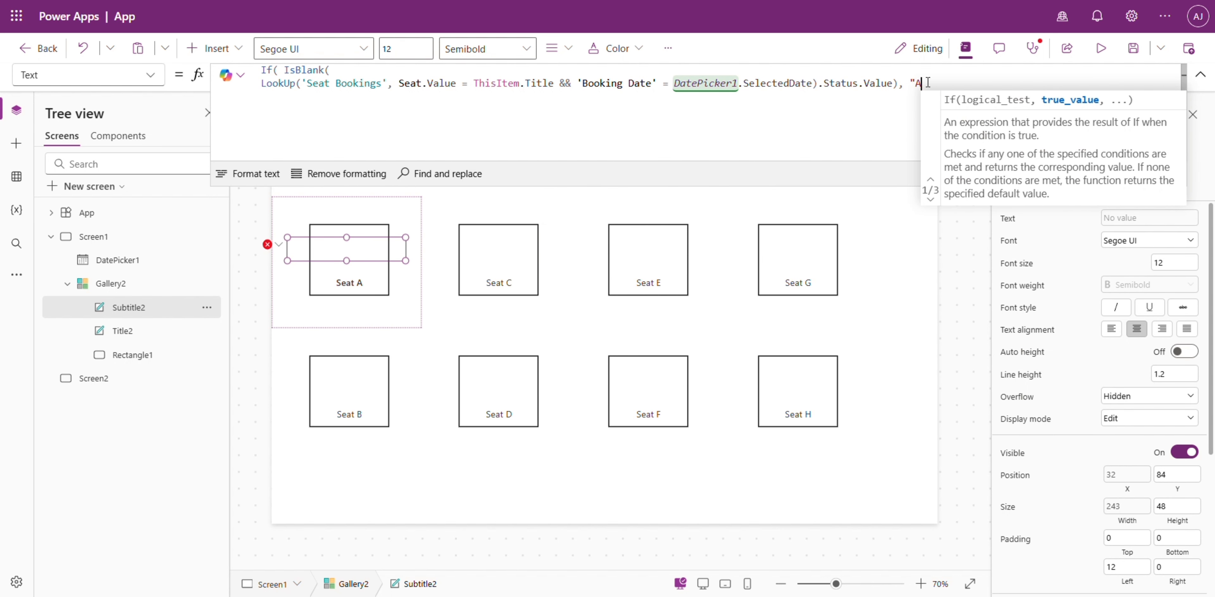
type("vailable\"")
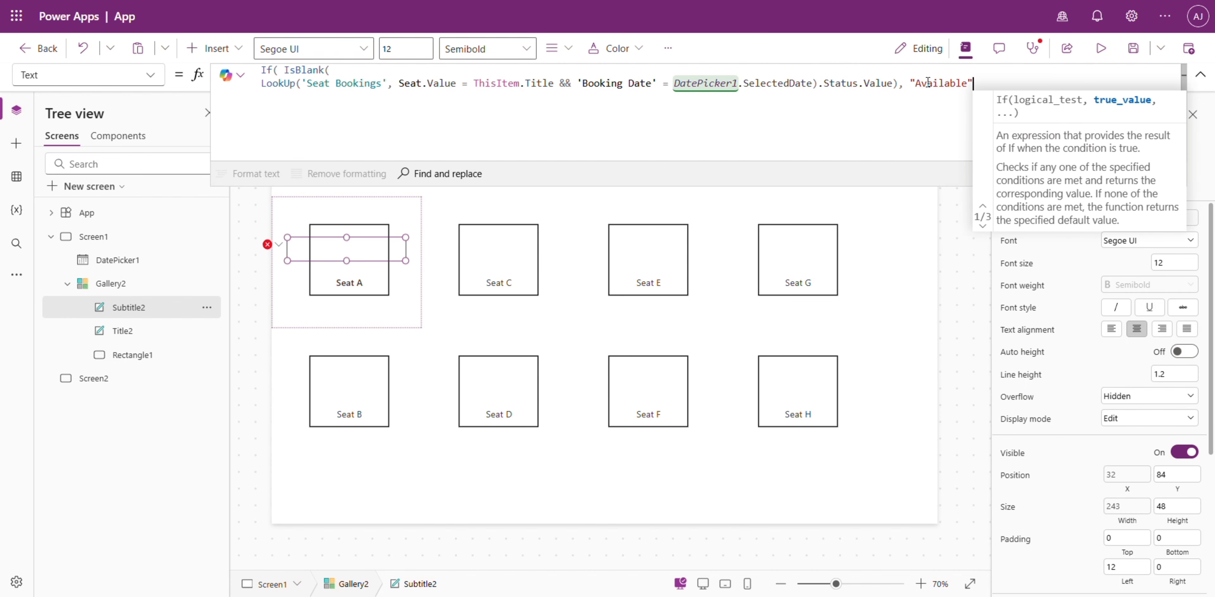
type(", ")
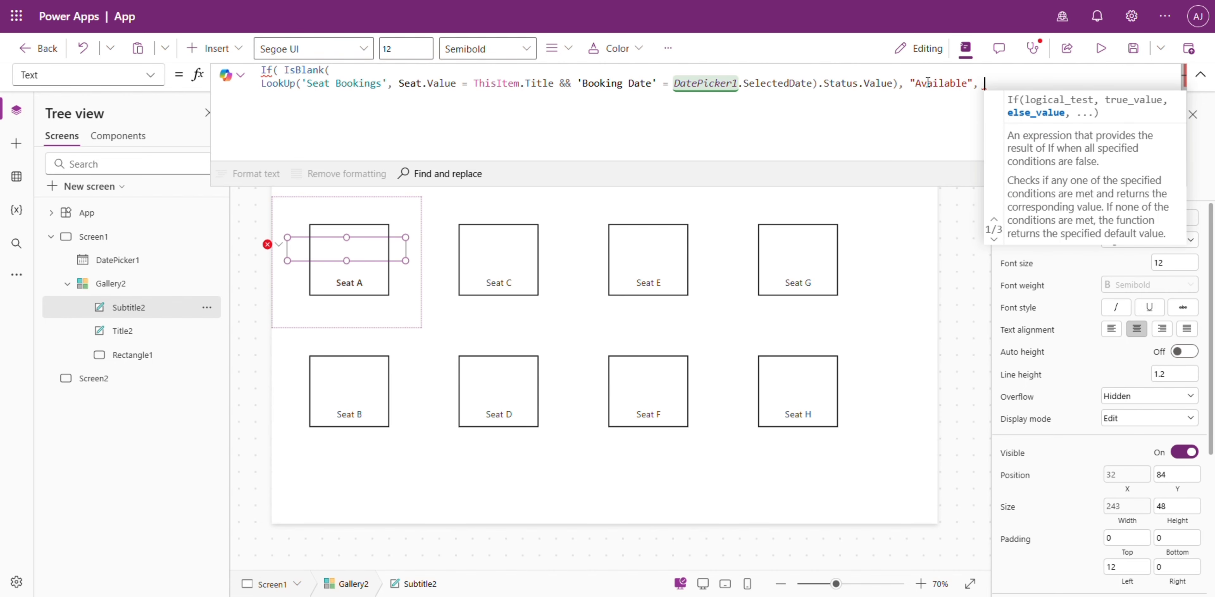
type("\"Booked\")")
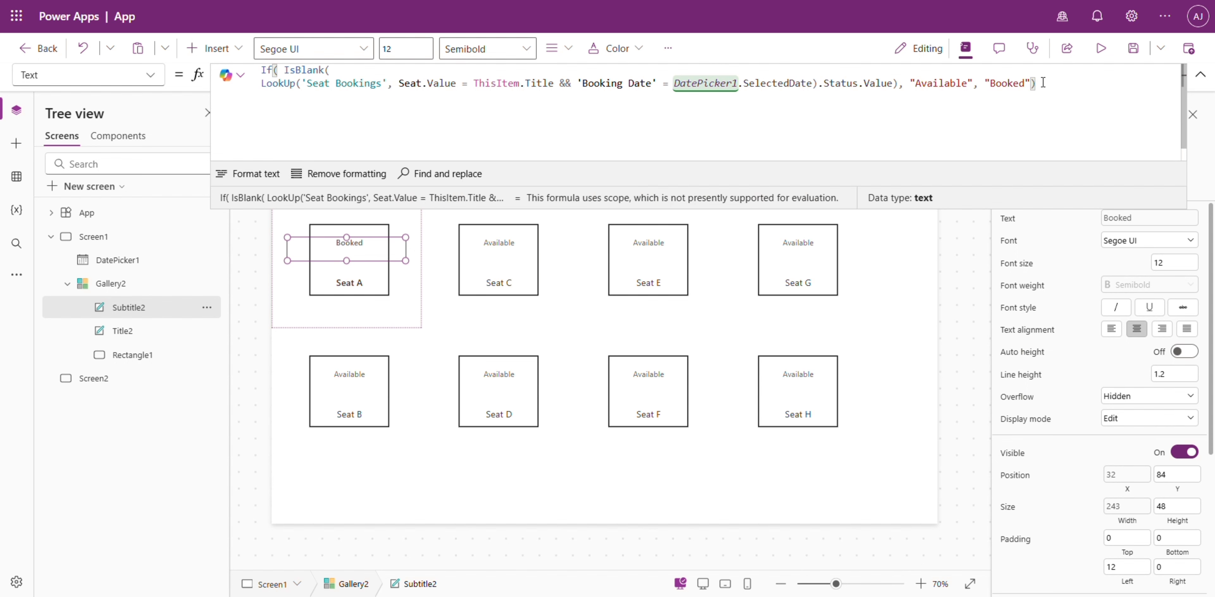
left_click(234, 174)
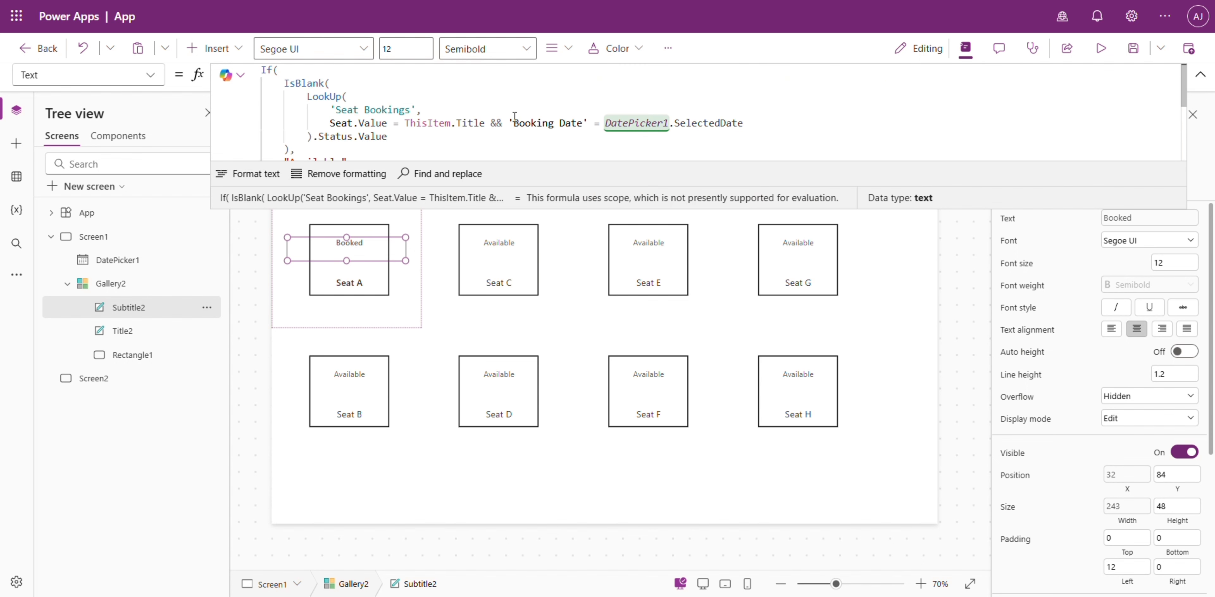
scroll(400, 115, "down", 1)
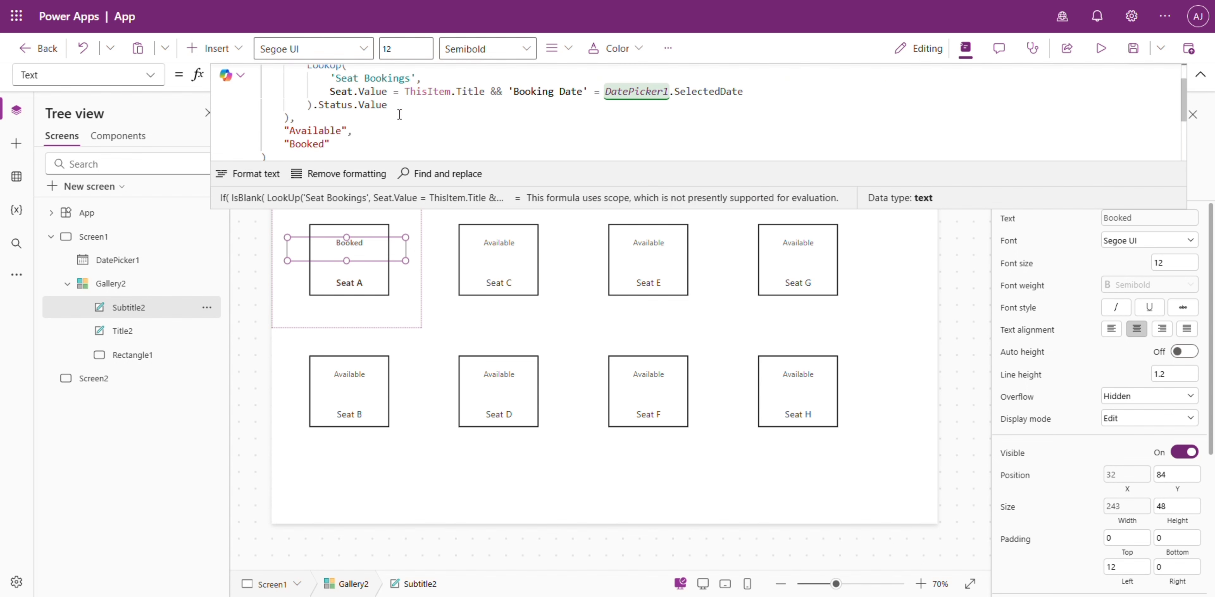
scroll(399, 115, "up", 1)
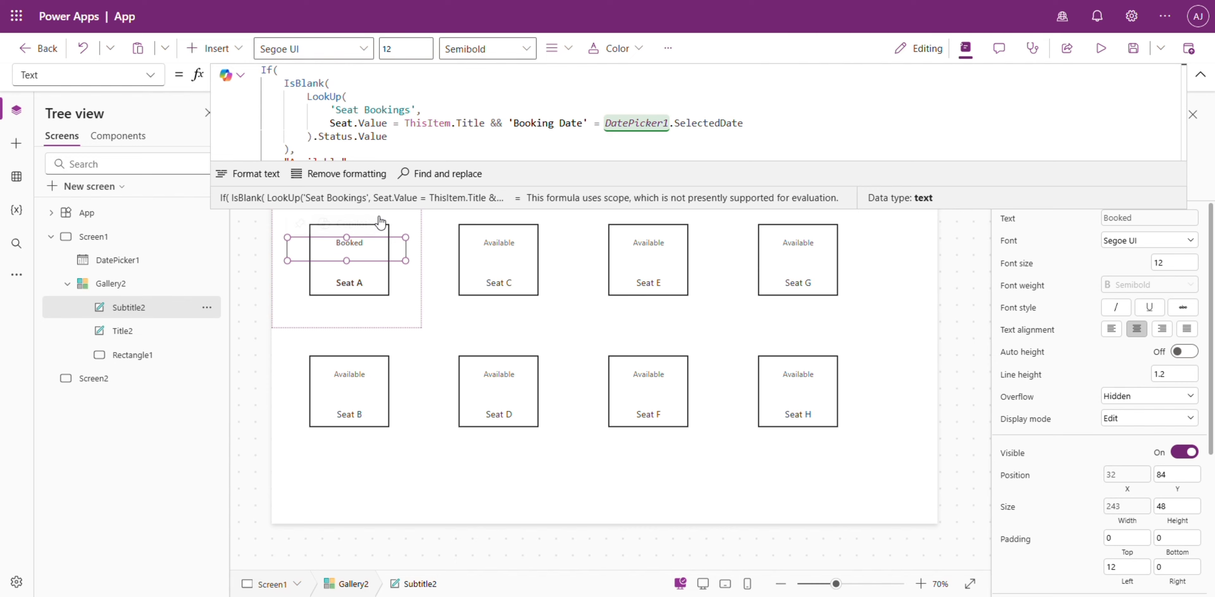
Step: Narrow the status label to about 131 wide inside the rectangle and align its text vertically to the middle
left_click_drag(288, 260, 316, 261)
left_click_drag(405, 263, 380, 260)
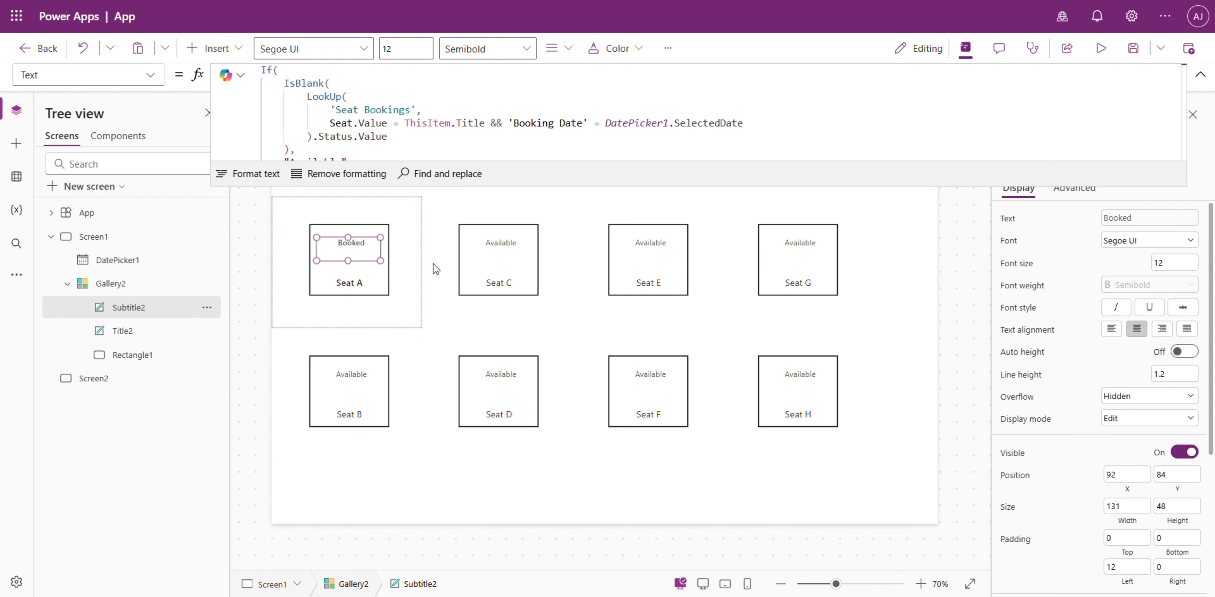
scroll(1130, 429, "down", 5)
left_click(1127, 494)
left_click(1124, 519)
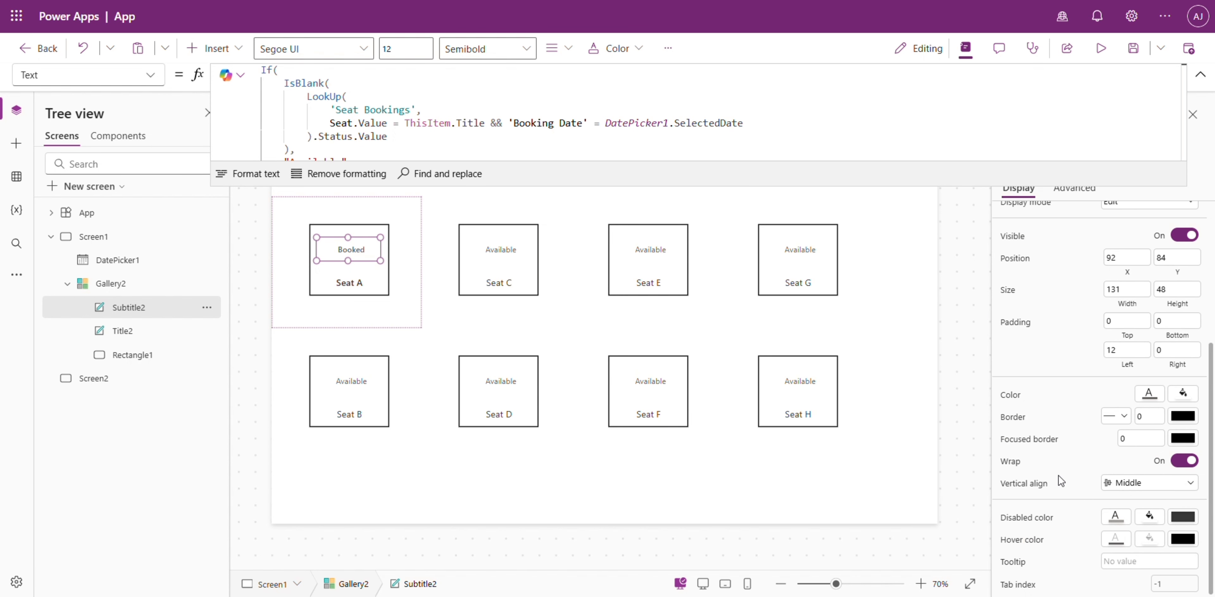
left_click(963, 268)
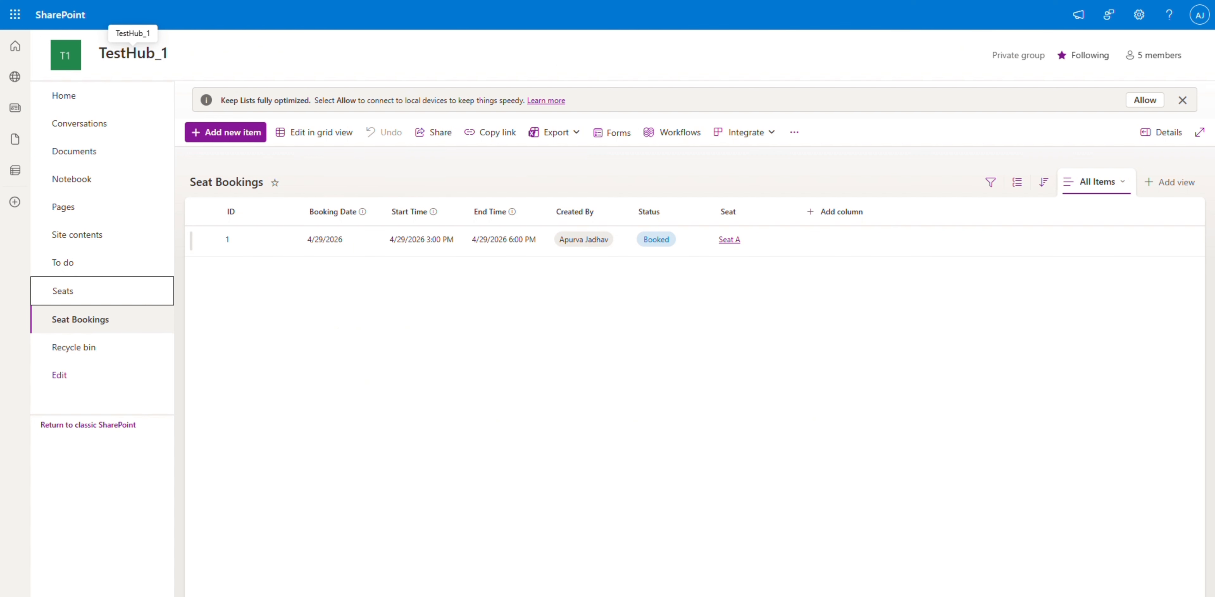
Step: Switch to the SharePoint Seat Bookings list and add a new item in grid view with booking date 4/29/2026
left_click(340, 137)
left_click(255, 272)
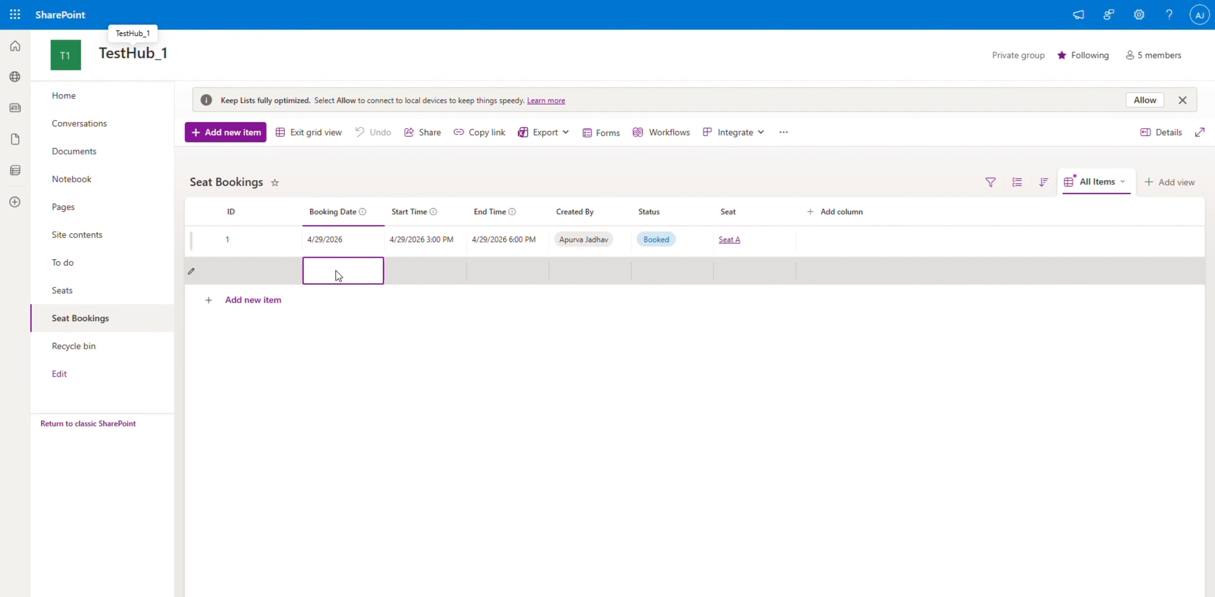
left_click(373, 412)
Step: Set the new booking's start time to 4/29/2026 1:00 PM
left_click(431, 270)
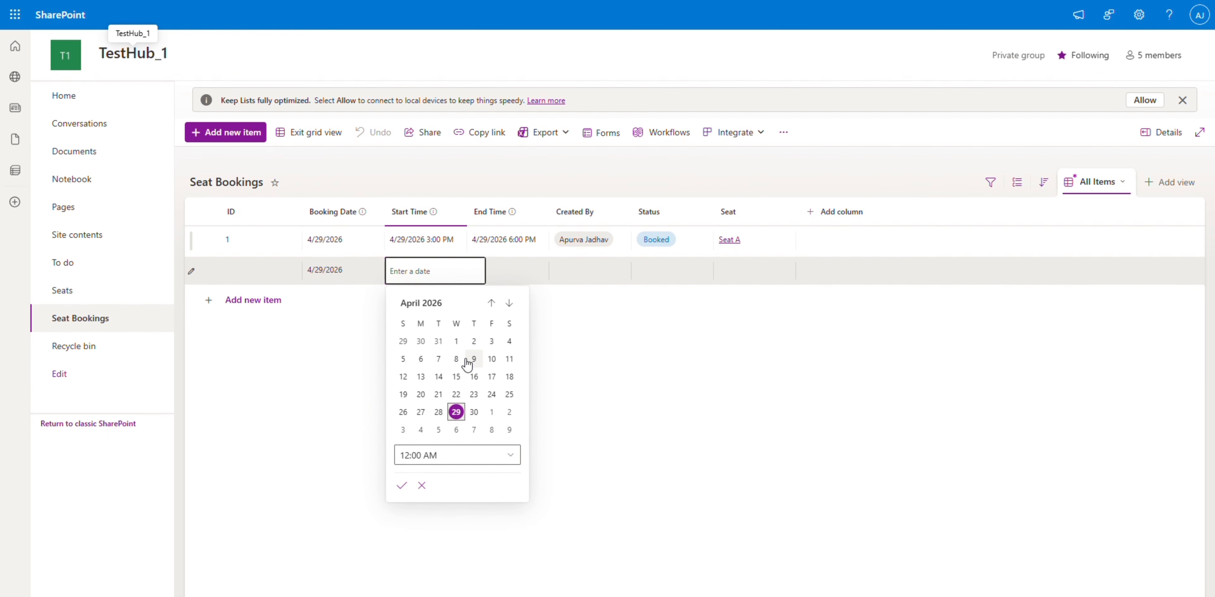
left_click(464, 456)
scroll(458, 432, "down", 15)
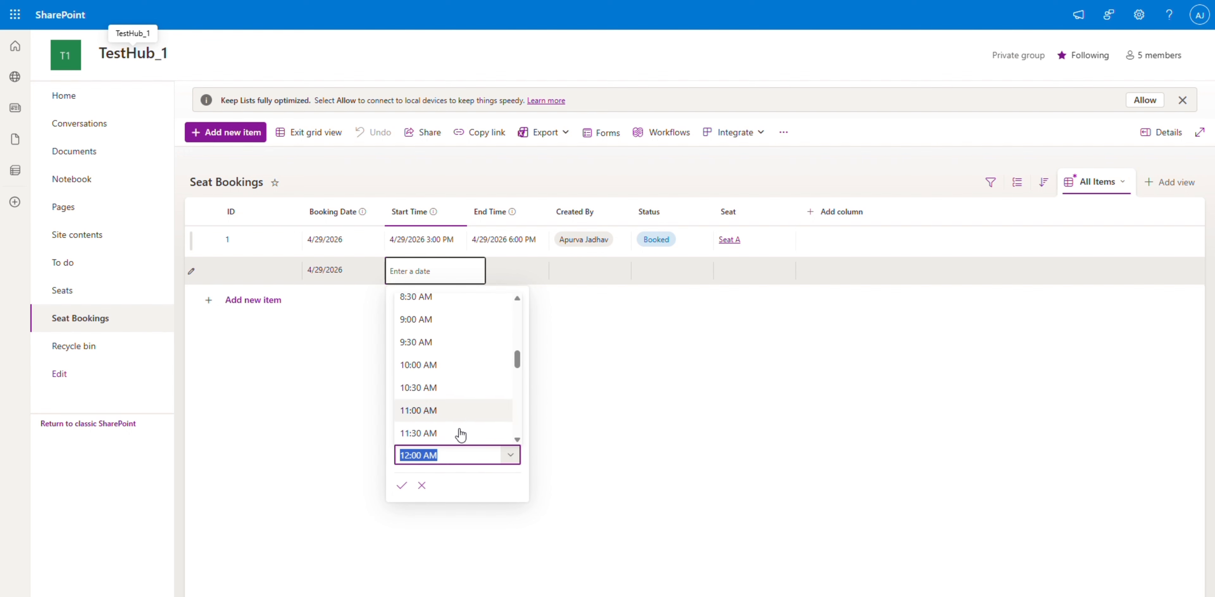
scroll(453, 406, "up", 4)
scroll(452, 402, "up", 3)
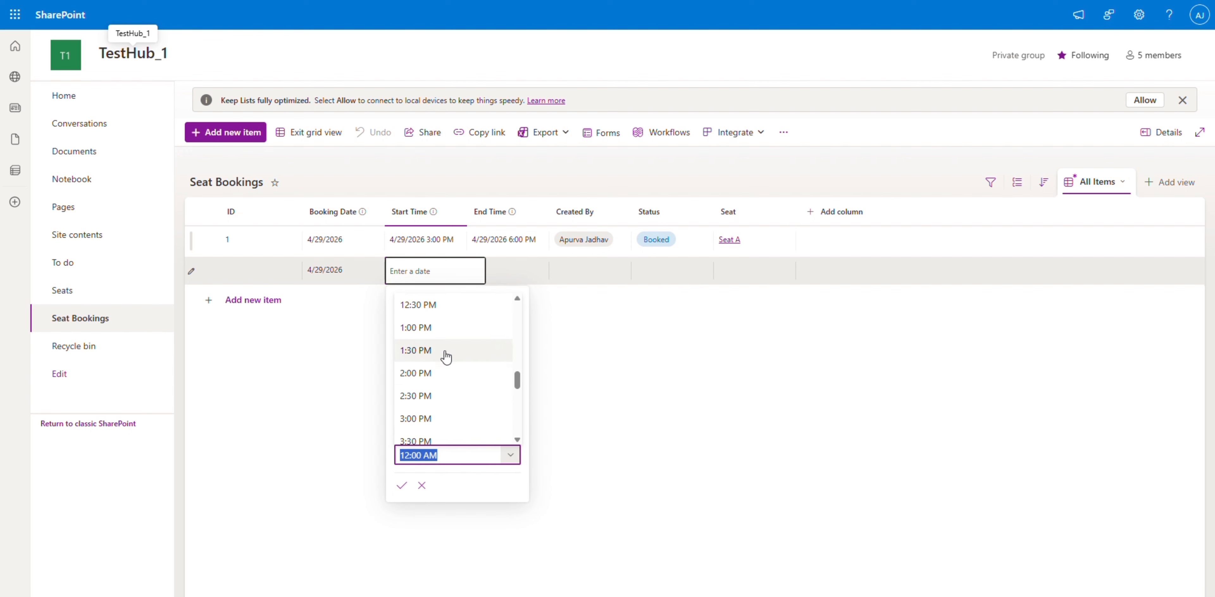
left_click(436, 391)
left_click(547, 280)
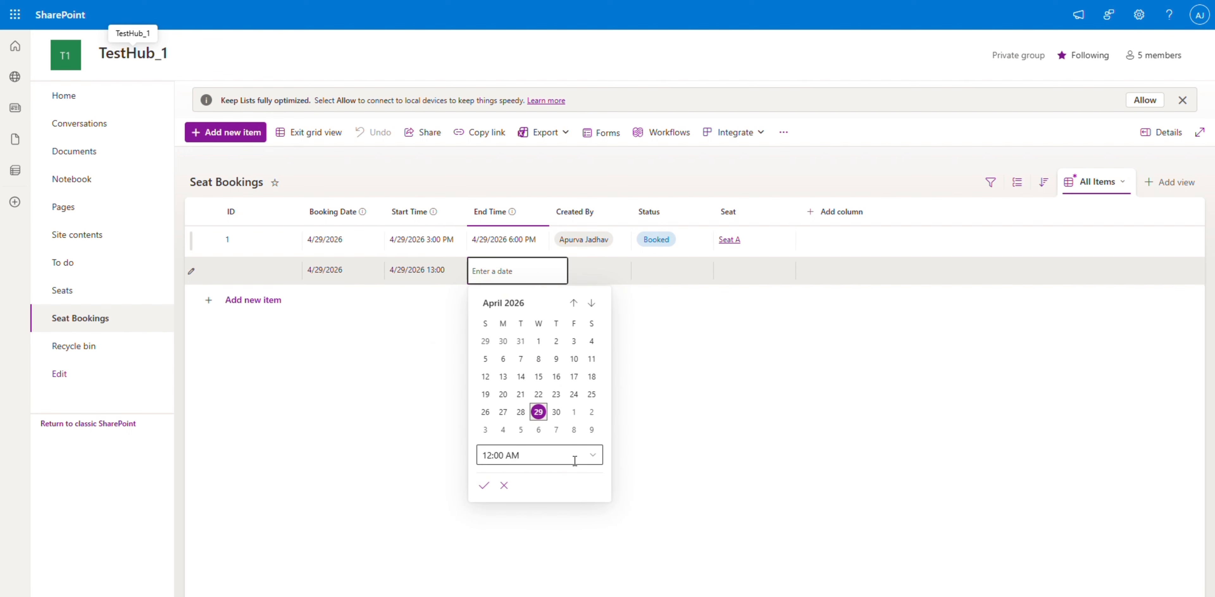
left_click(592, 456)
scroll(529, 374, "down", 3)
scroll(520, 339, "up", 2)
left_click(519, 338)
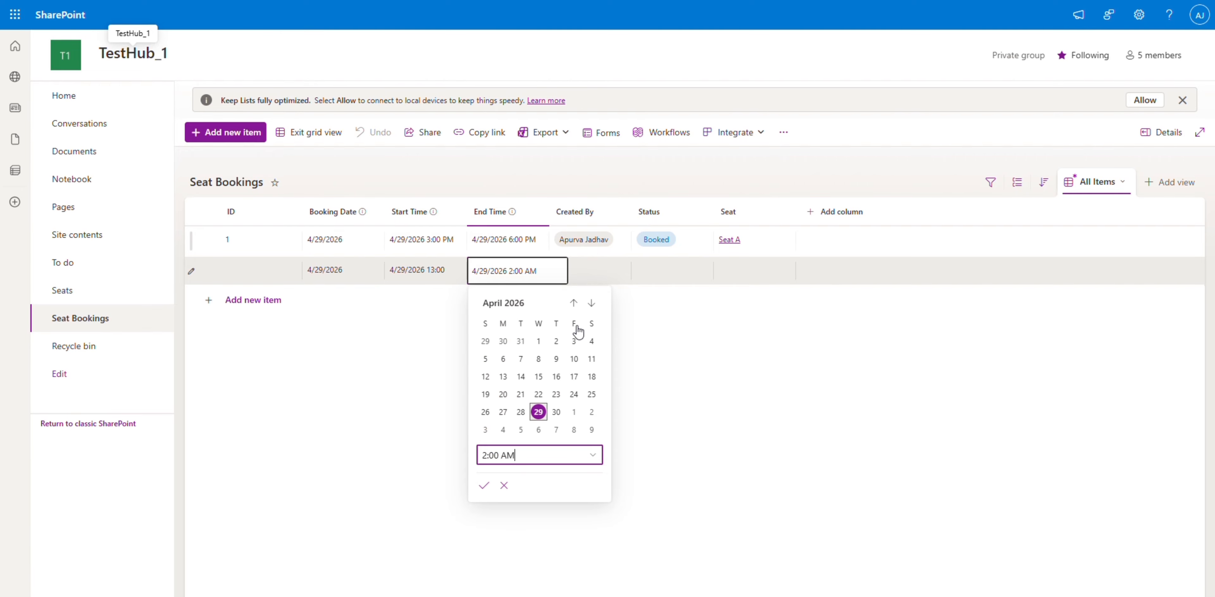
Step: Set the new booking's end time to 4/29/2026 2:00 PM
left_click(593, 456)
scroll(545, 399, "down", 8)
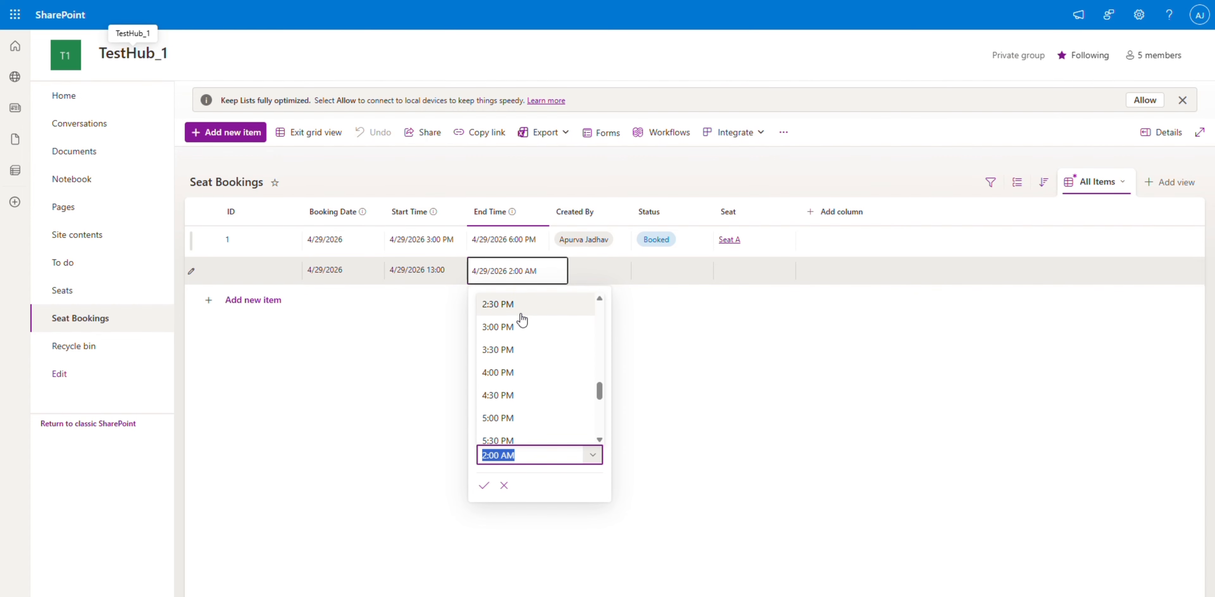
scroll(521, 323, "down", 1)
left_click(519, 346)
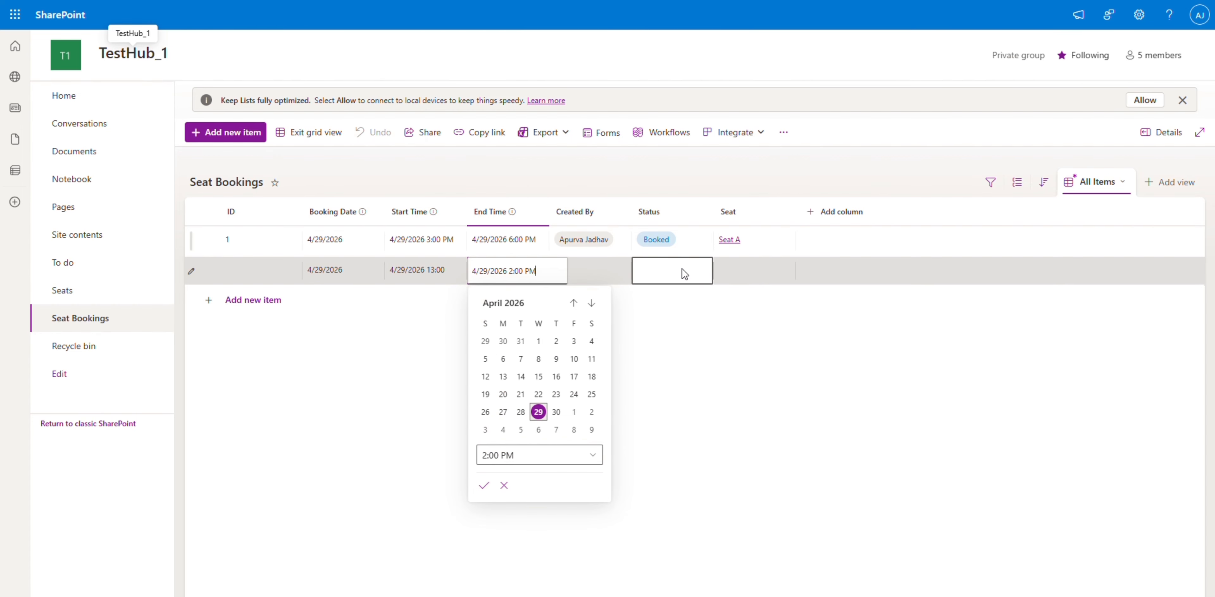
Step: Set the new booking's status to Cancelled
left_click(684, 272)
left_click(668, 271)
left_click(665, 356)
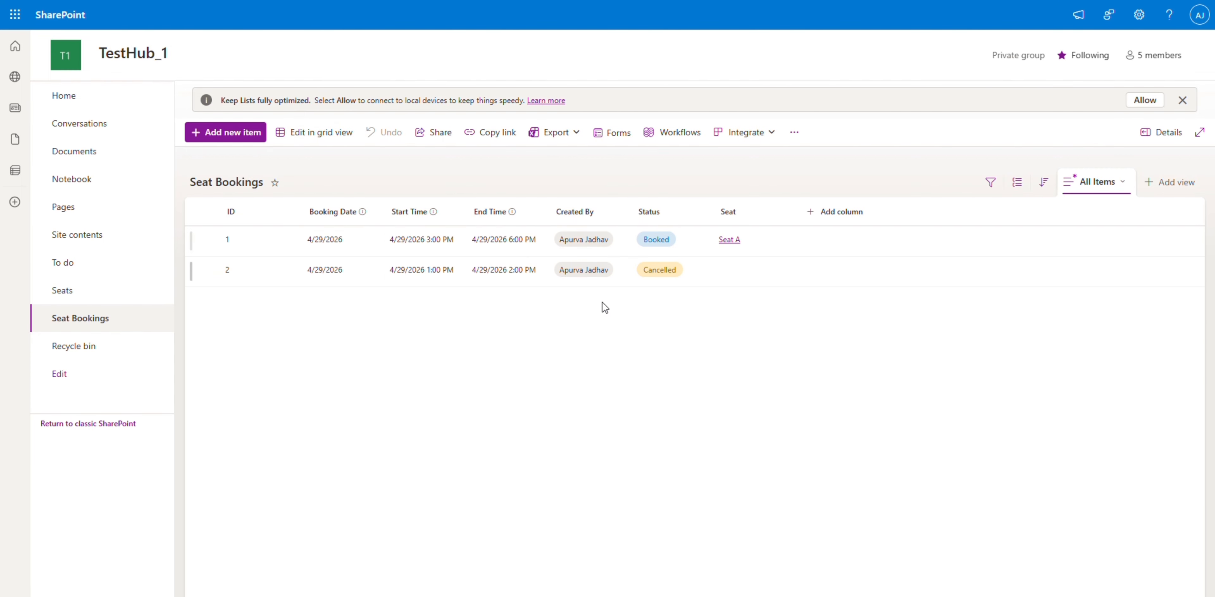
Step: Assign Seat B to the new booking item in the Seat Bookings list
left_click(770, 282)
left_click(352, 132)
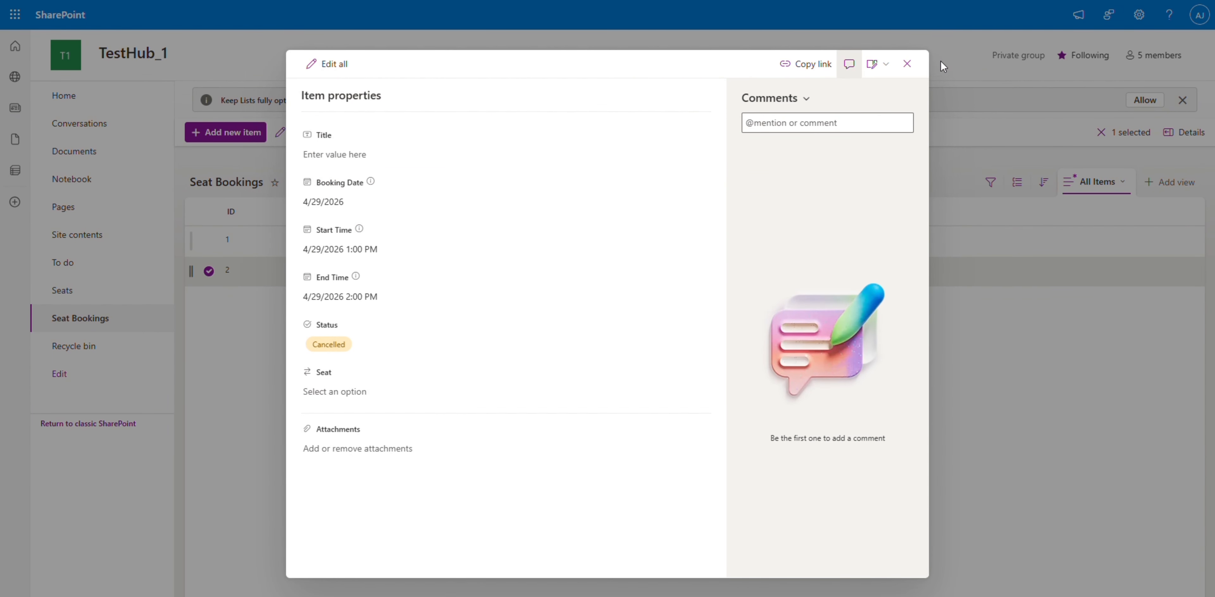
left_click(753, 270)
left_click(727, 310)
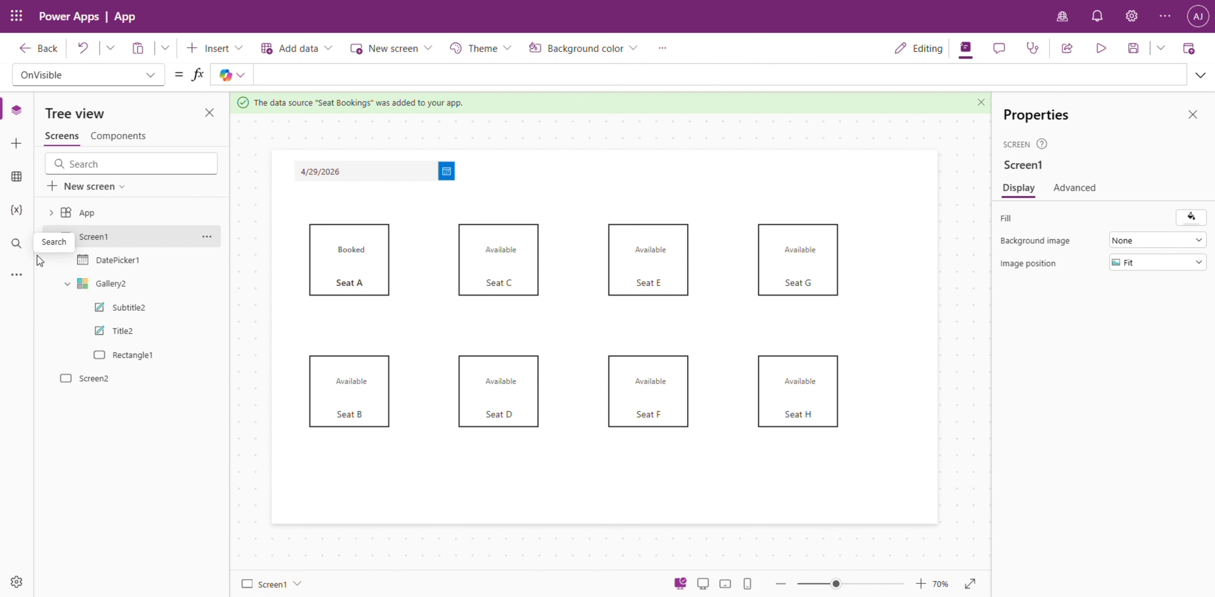
Step: Switch back to Power Apps and refresh the Seat Bookings data source
left_click(16, 176)
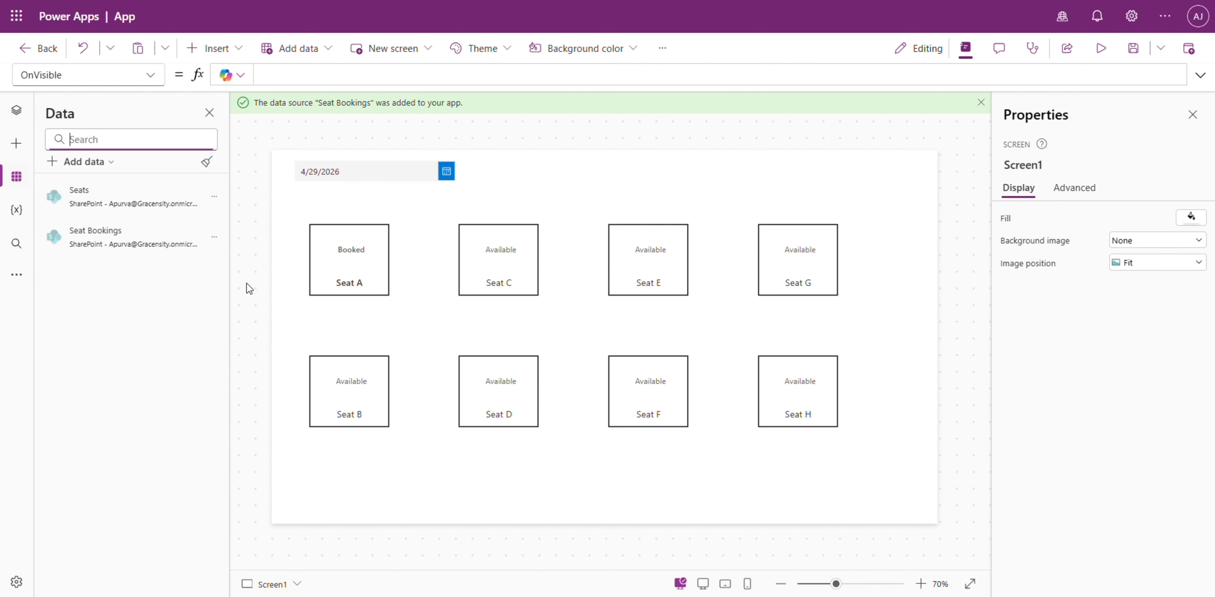
left_click(214, 237)
left_click(231, 287)
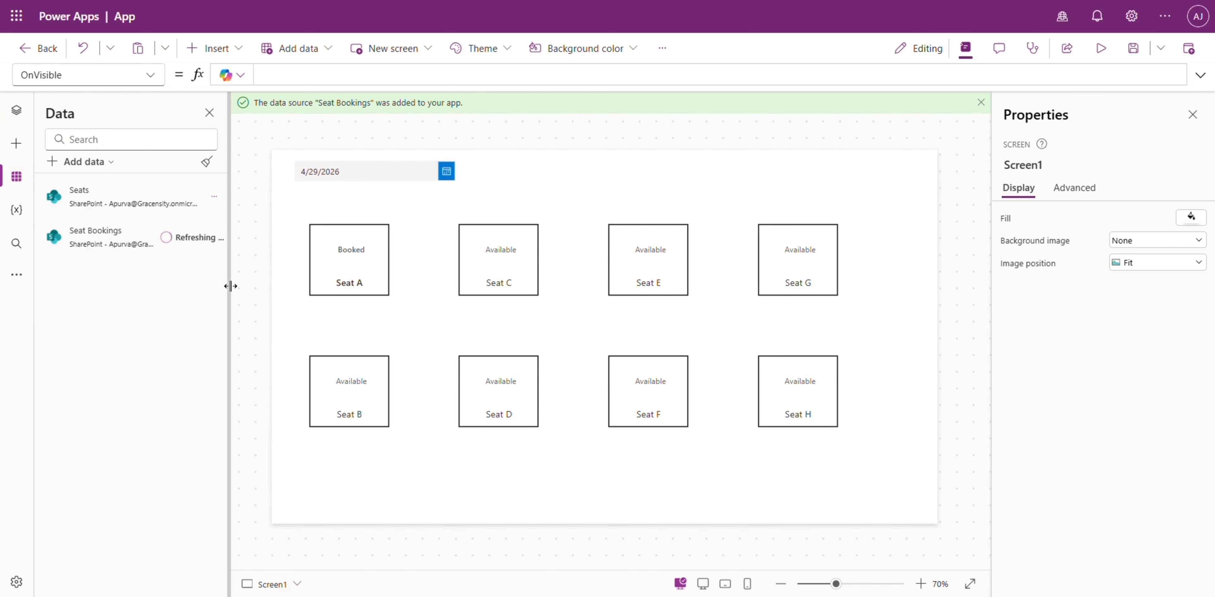
Step: Add the condition && Status.Value = "Booked" to the LookUp in the gallery status label's Text formula
left_click(362, 395)
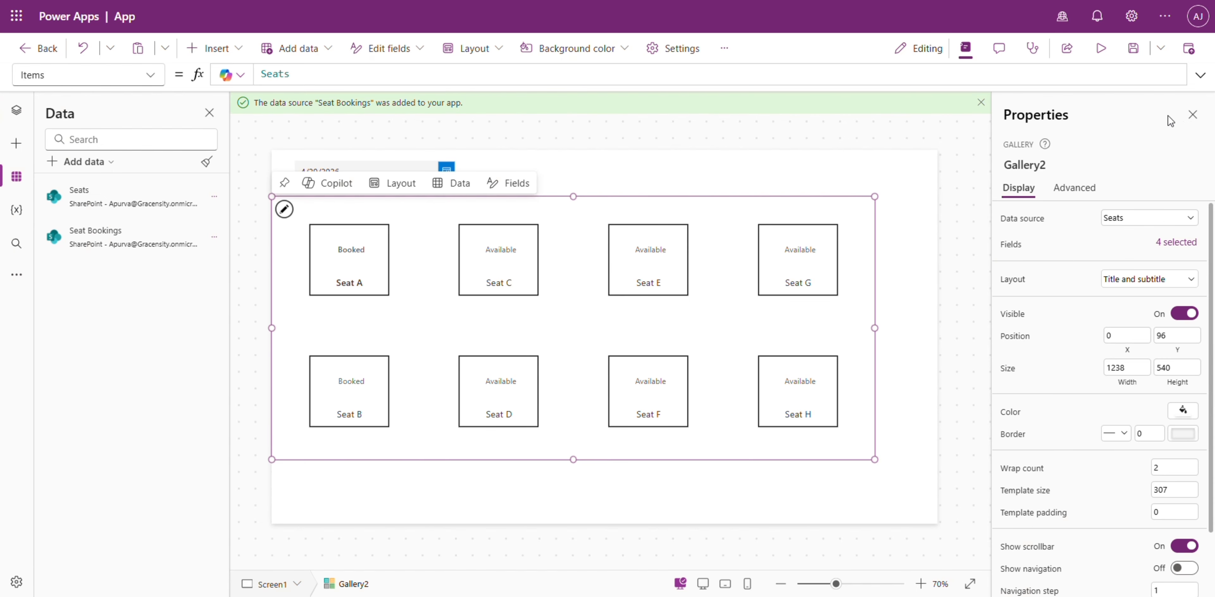
left_click(16, 110)
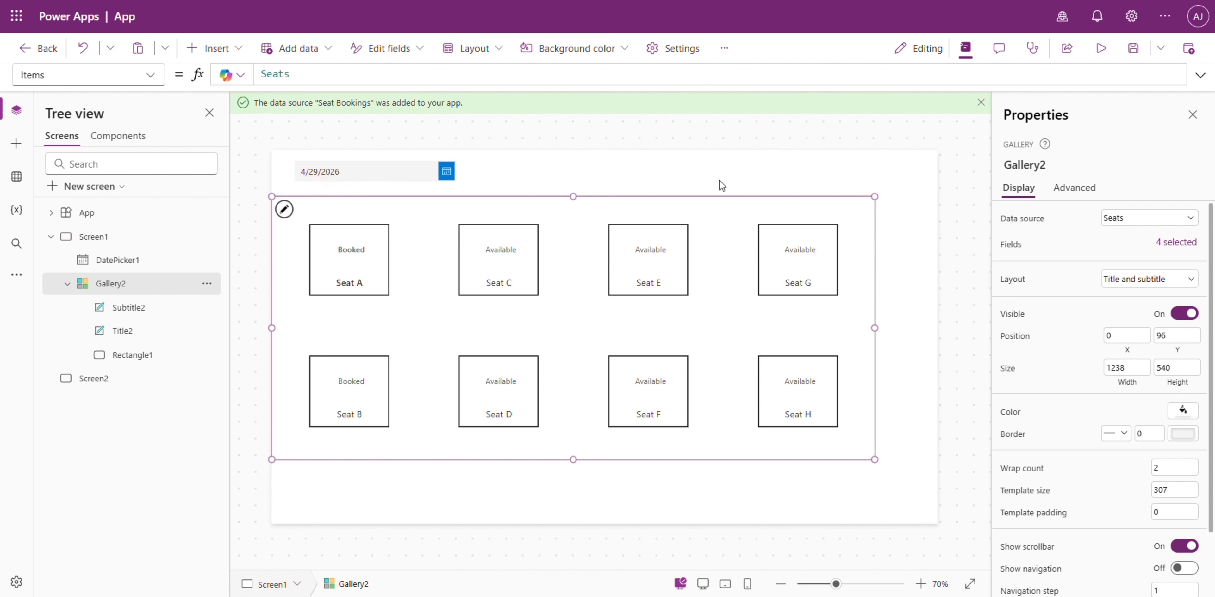
left_click(288, 215)
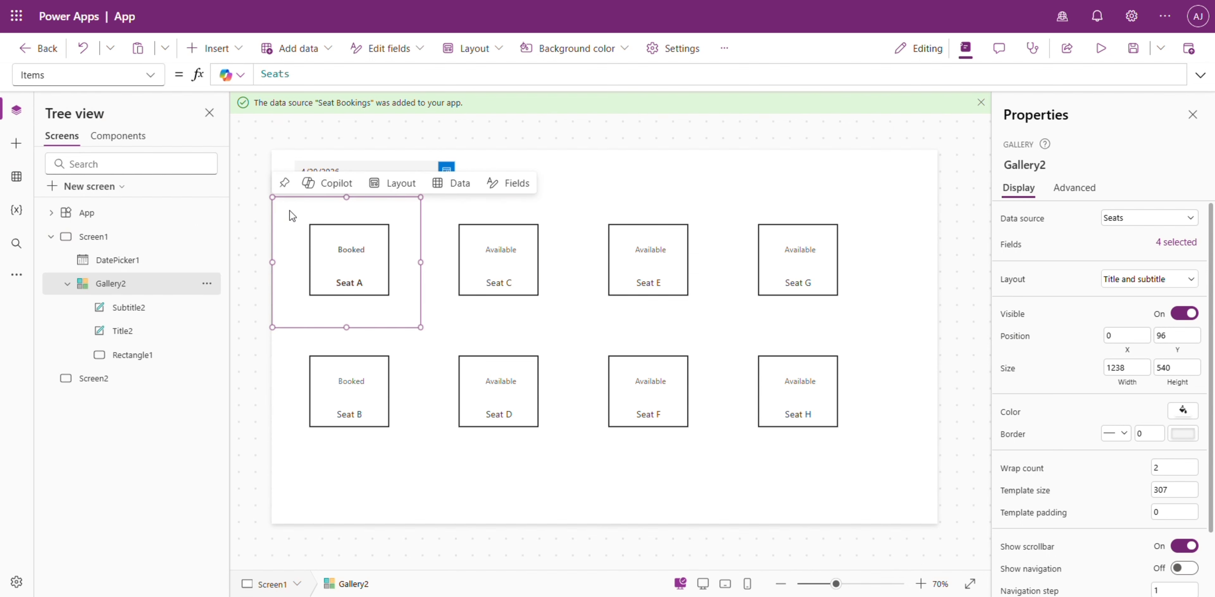
left_click(132, 307)
left_click(1200, 75)
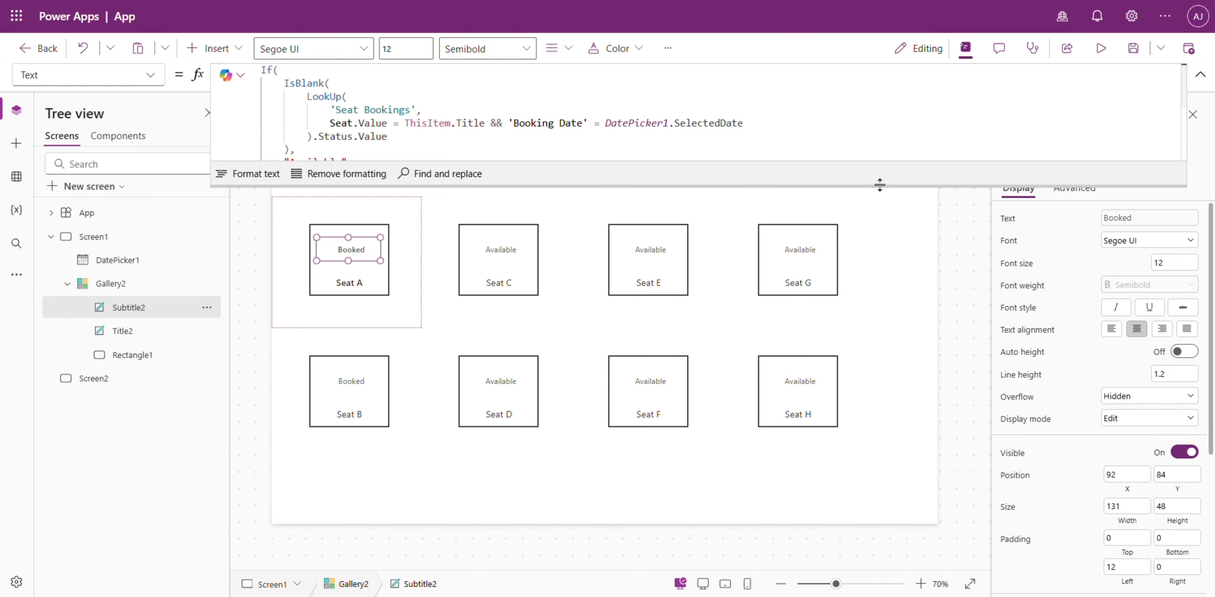
left_click_drag(875, 185, 875, 269)
left_click(547, 134)
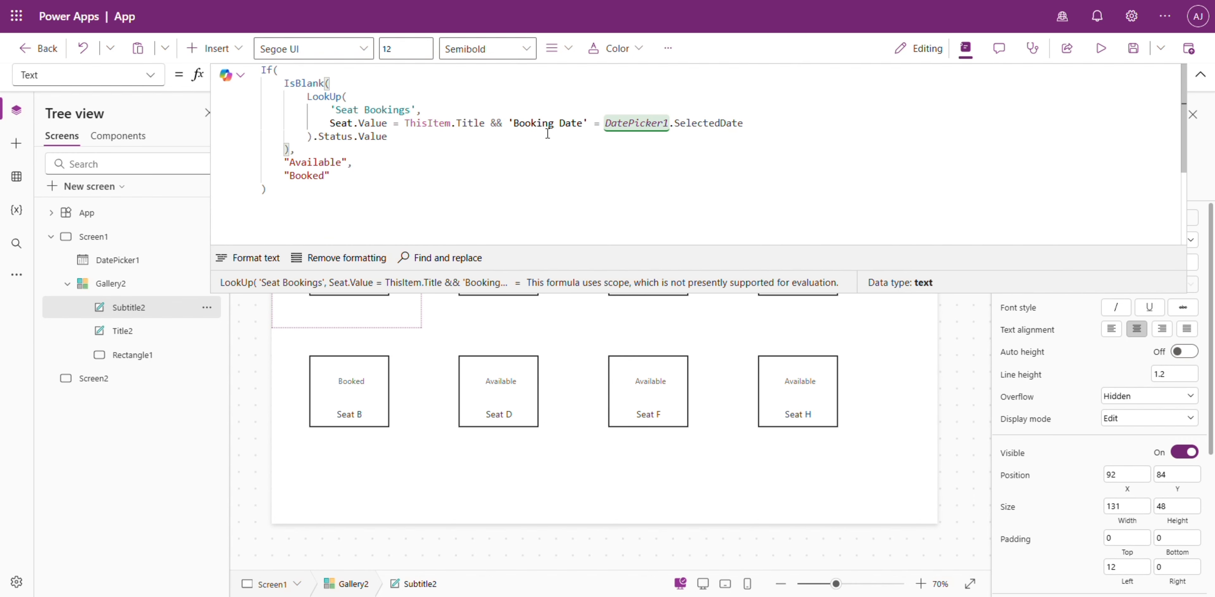
left_click(815, 125)
type("St")
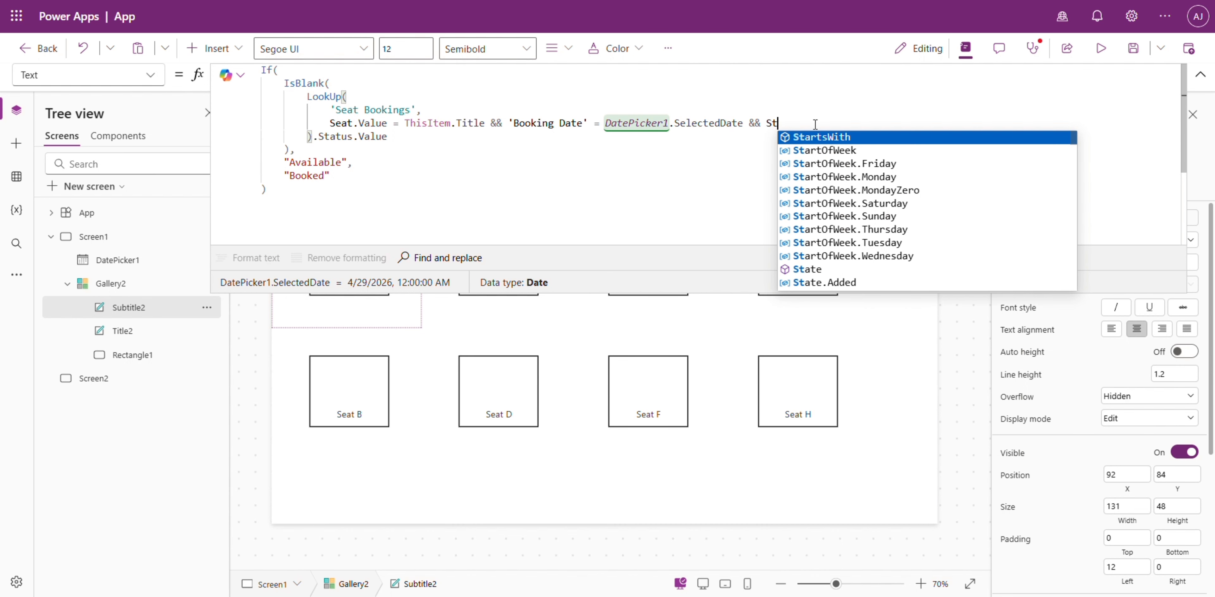
type("atus.Value")
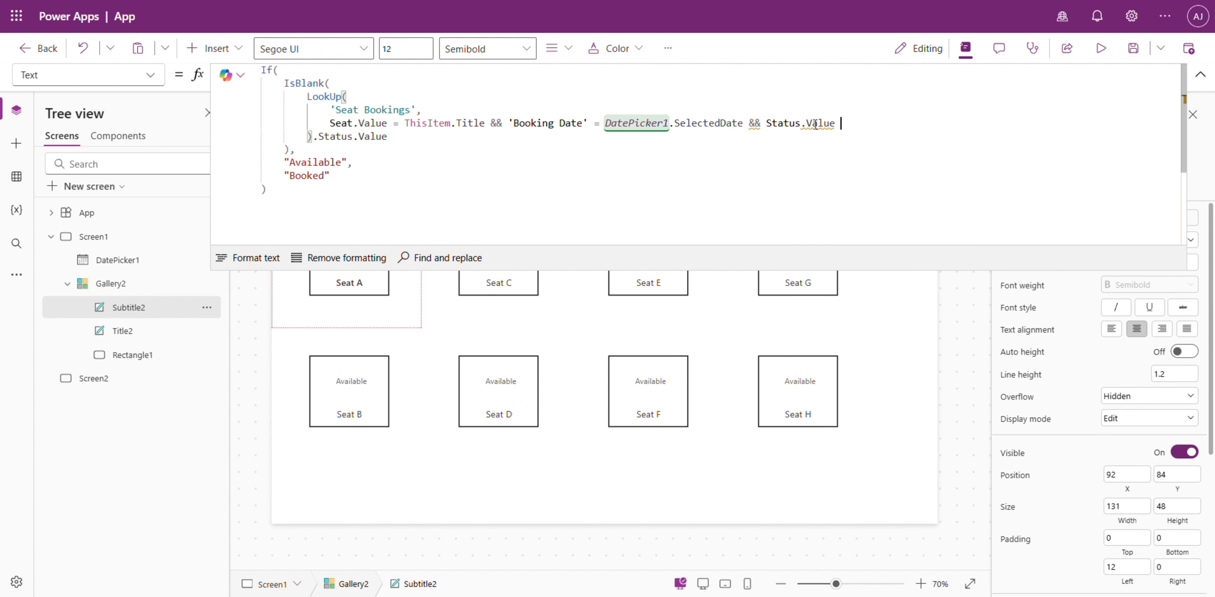
type(" = \"Book")
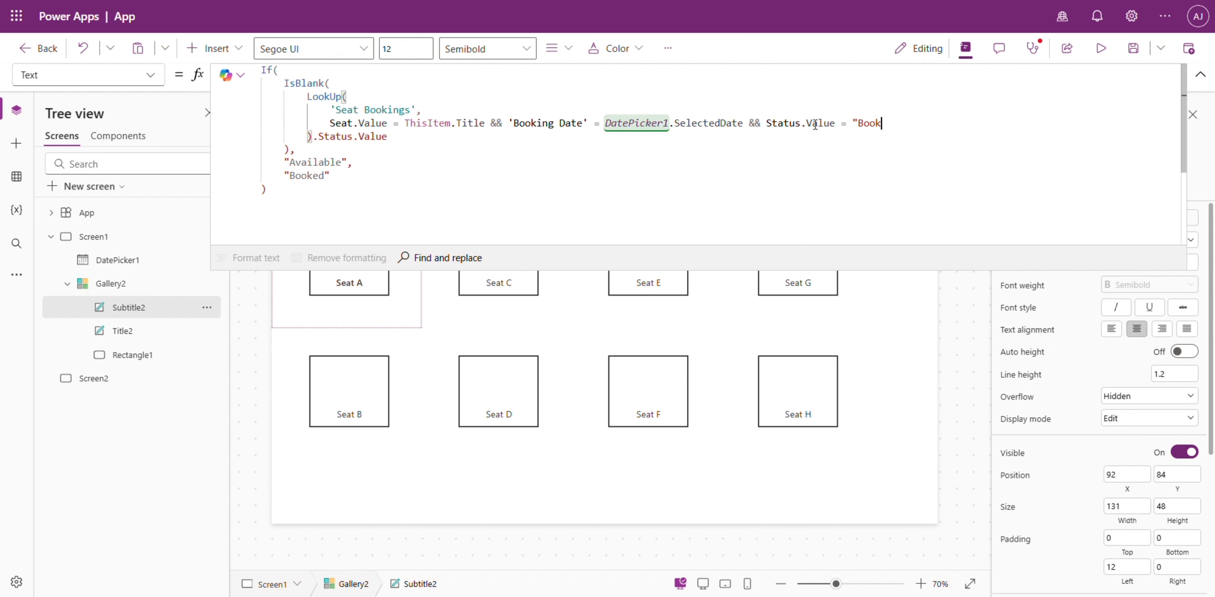
type("ed\"")
Step: Review the status label's LookUp expression and its "Available" and "Booked" results, and close the formula
left_click_drag(308, 97, 387, 137)
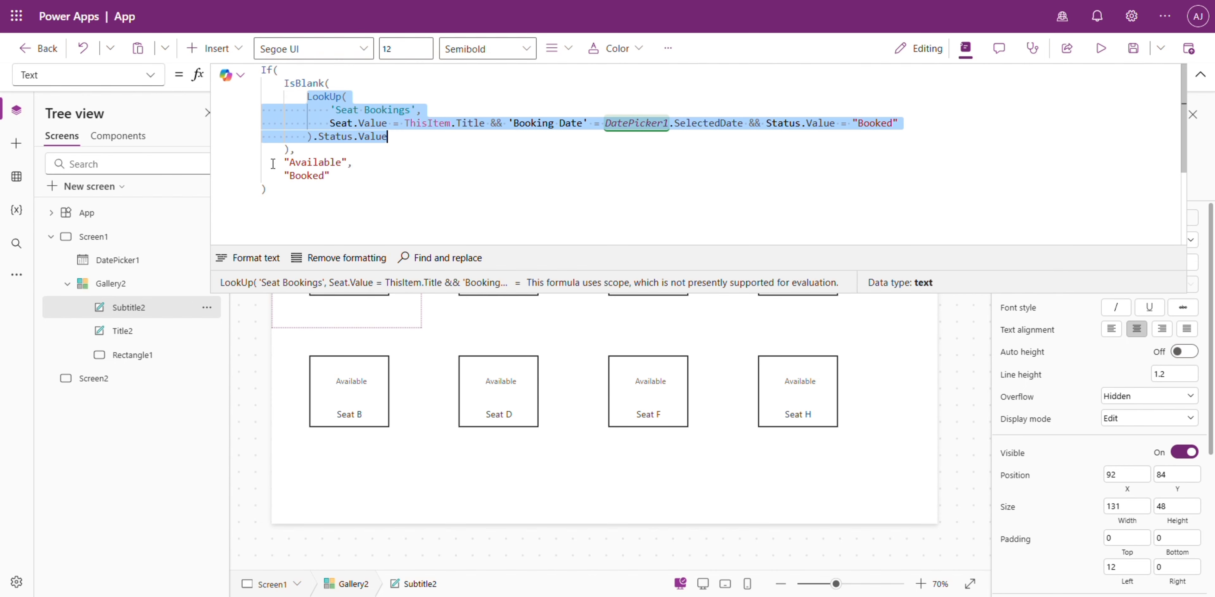
mouse_move(284, 163)
left_mouse_down()
mouse_move(348, 163)
mouse_move(284, 176)
left_mouse_up()
left_click(1199, 75)
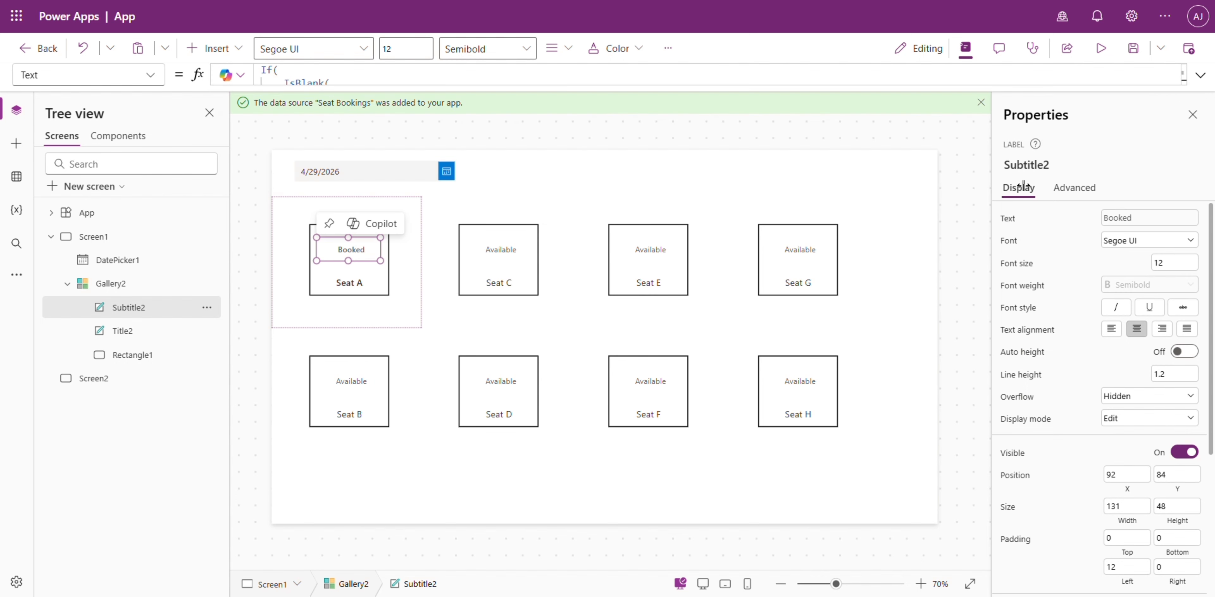
left_click(1199, 75)
left_click(1198, 76)
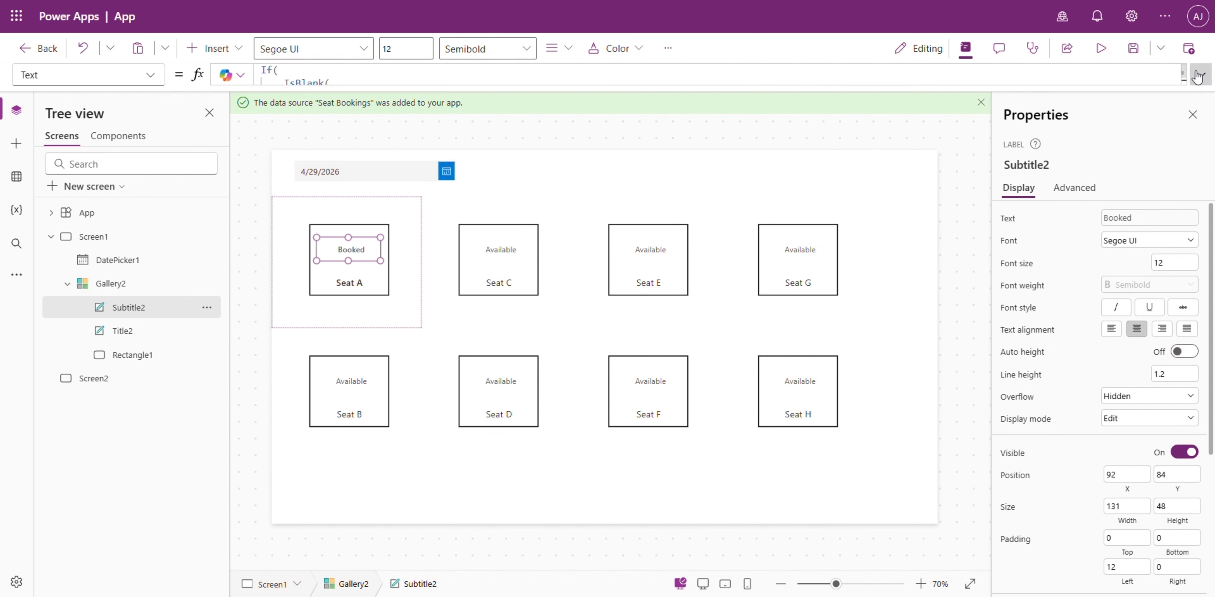
left_click(945, 377)
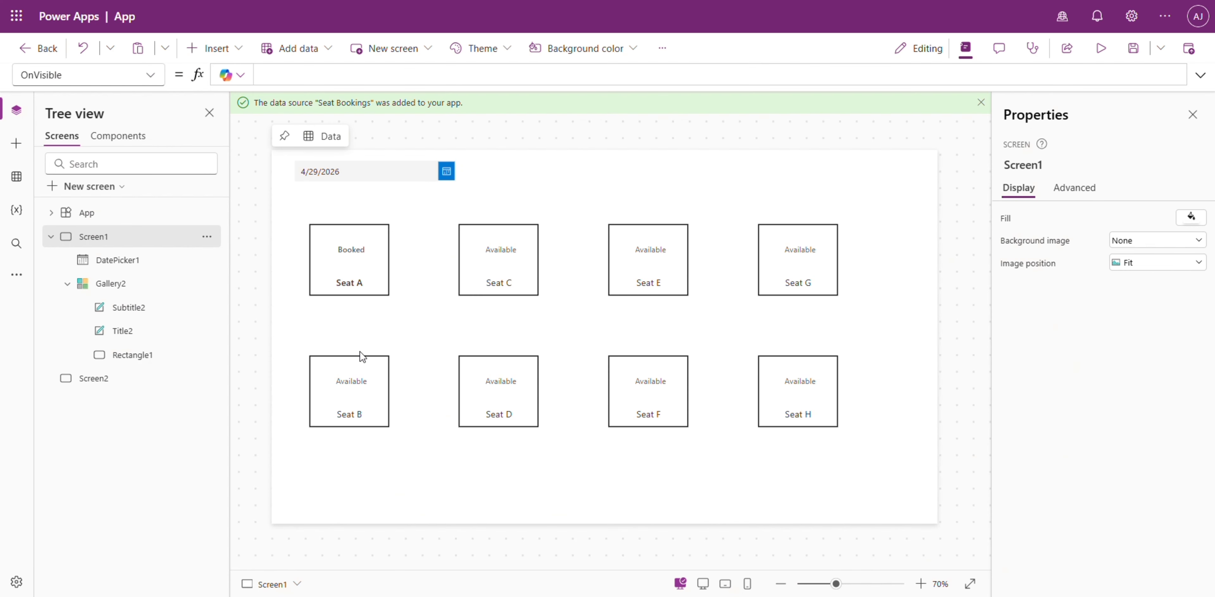
Step: Move the seat rectangle together with its title and subtitle labels up within the gallery template
left_click(371, 328)
left_click(344, 289)
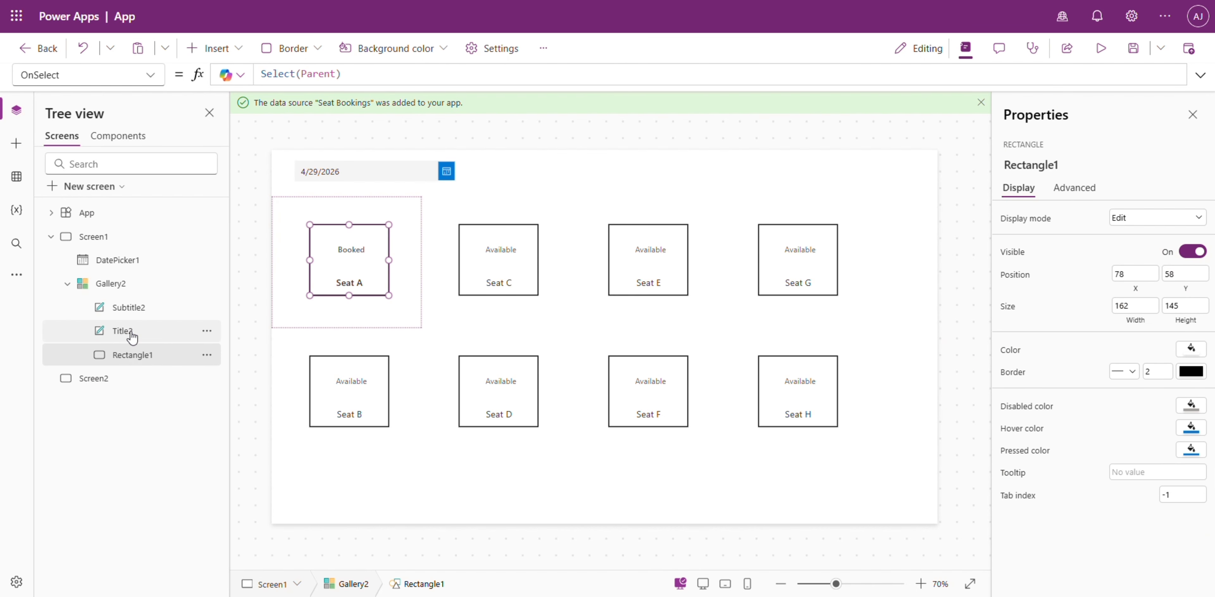
left_click(136, 311, "shift")
left_click_drag(352, 280, 364, 261)
Step: Narrow the seat name label to about 115 by 24 so it fits inside the seat rectangle
left_click(330, 264)
left_click(332, 263)
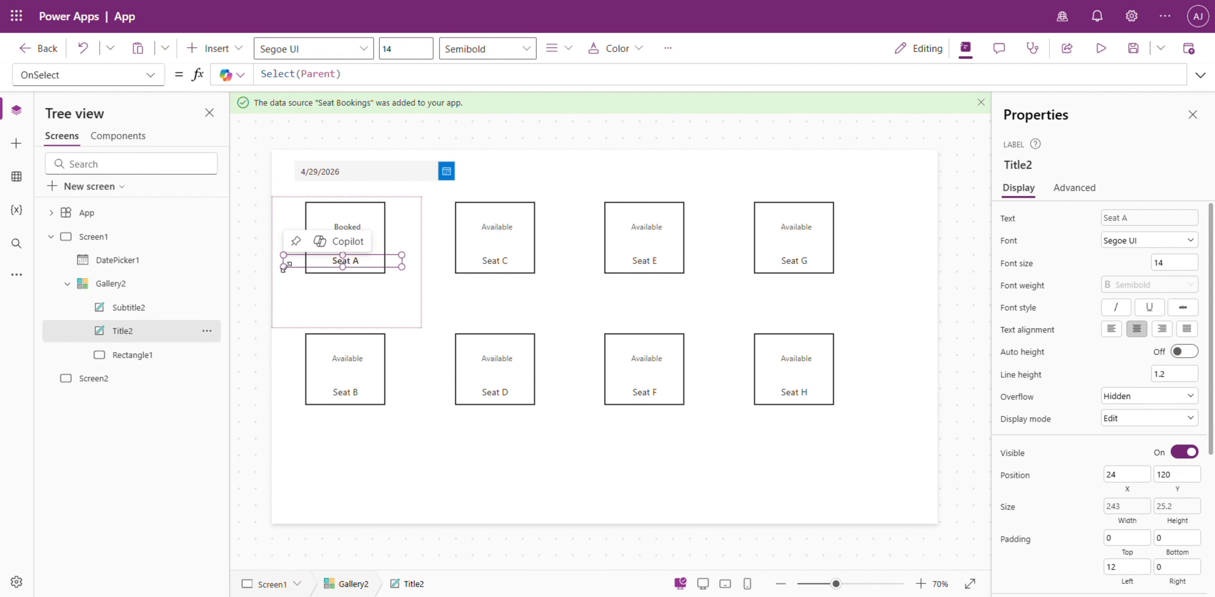
left_click_drag(284, 267, 312, 267)
left_click_drag(402, 267, 369, 267)
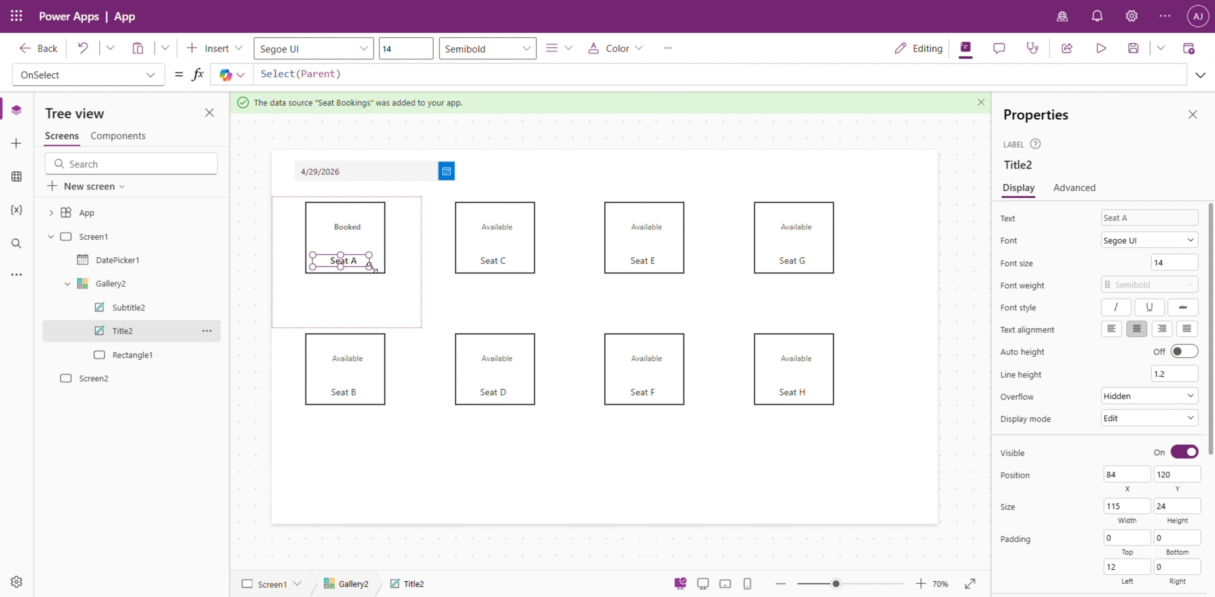
Step: Insert a button into the gallery template and place it below the seat rectangle at about X 72, Y 200
left_click(337, 316)
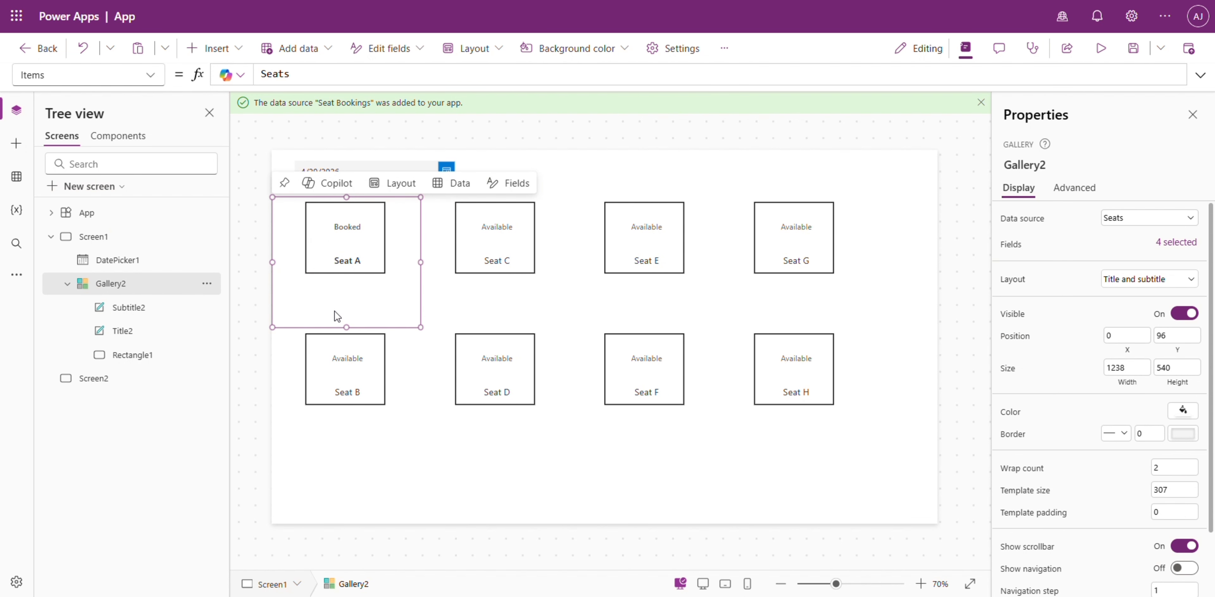
left_click(17, 143)
left_click(113, 138)
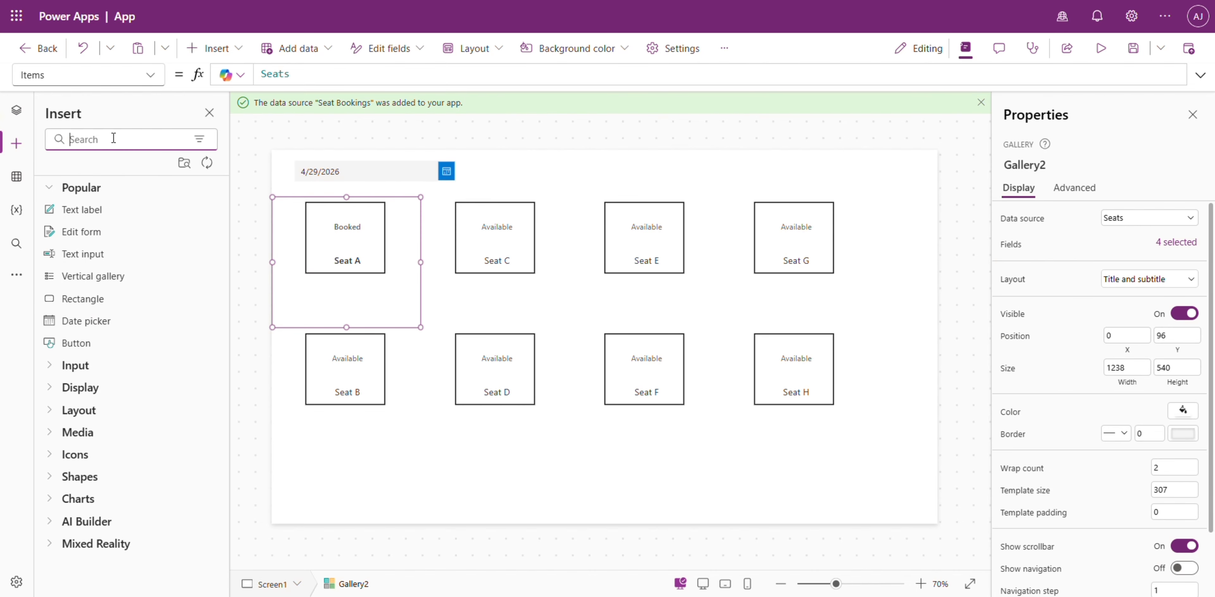
type("butt")
left_click(102, 214)
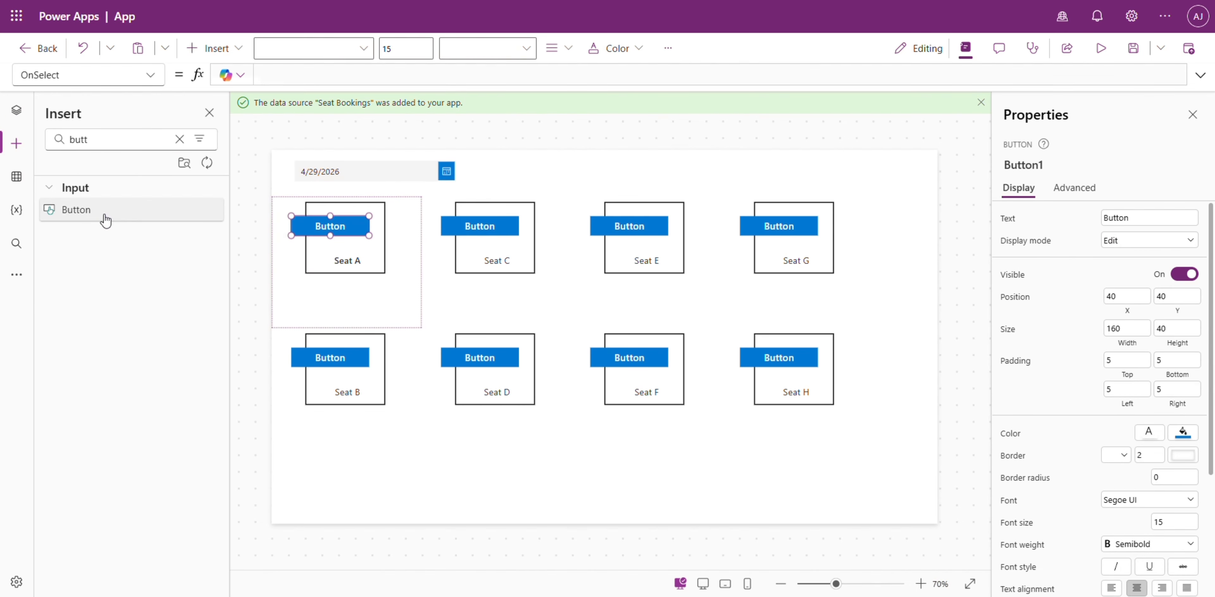
left_click(27, 116)
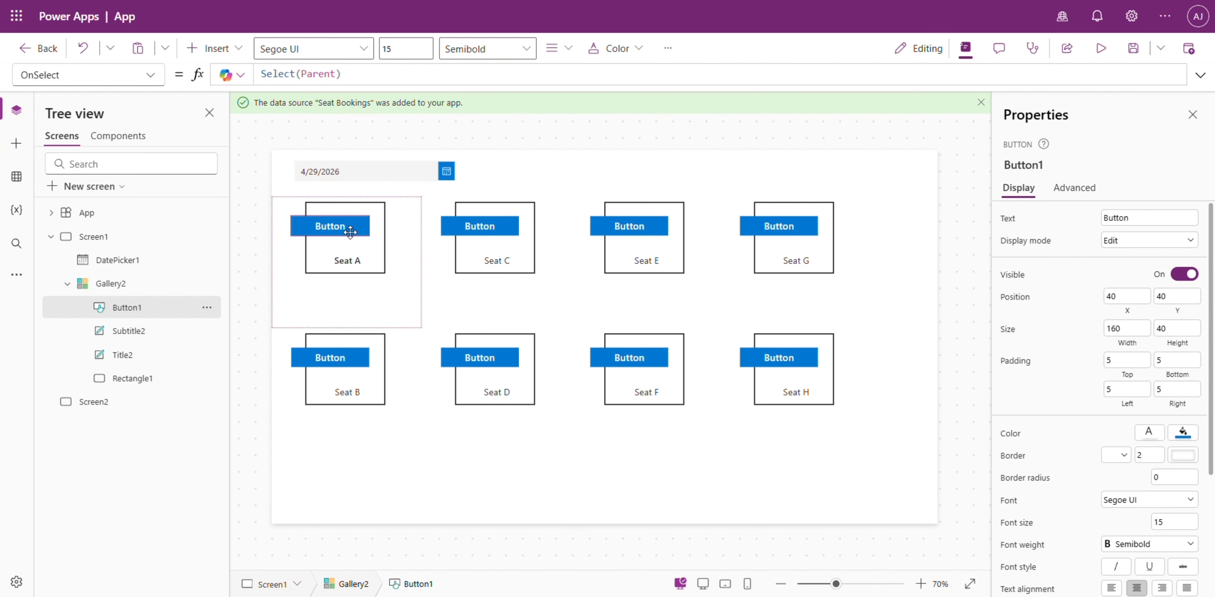
left_click_drag(347, 228, 373, 295)
Step: Set the gallery button's text to Book
left_click(1129, 216)
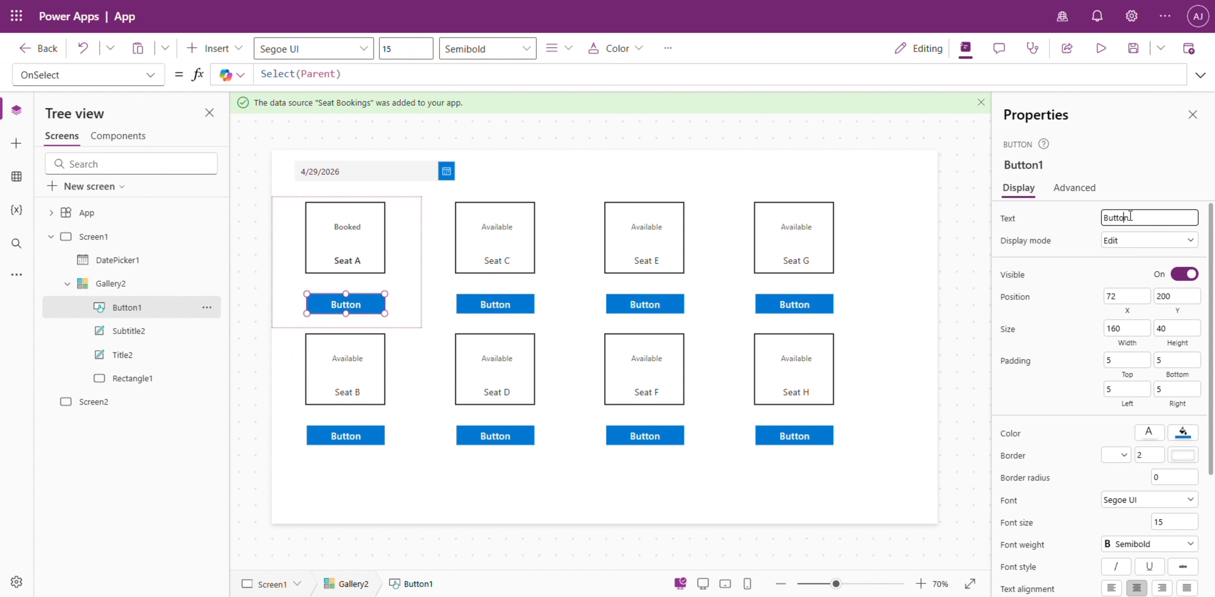
key("ctrl+a")
type("B")
left_click(936, 279)
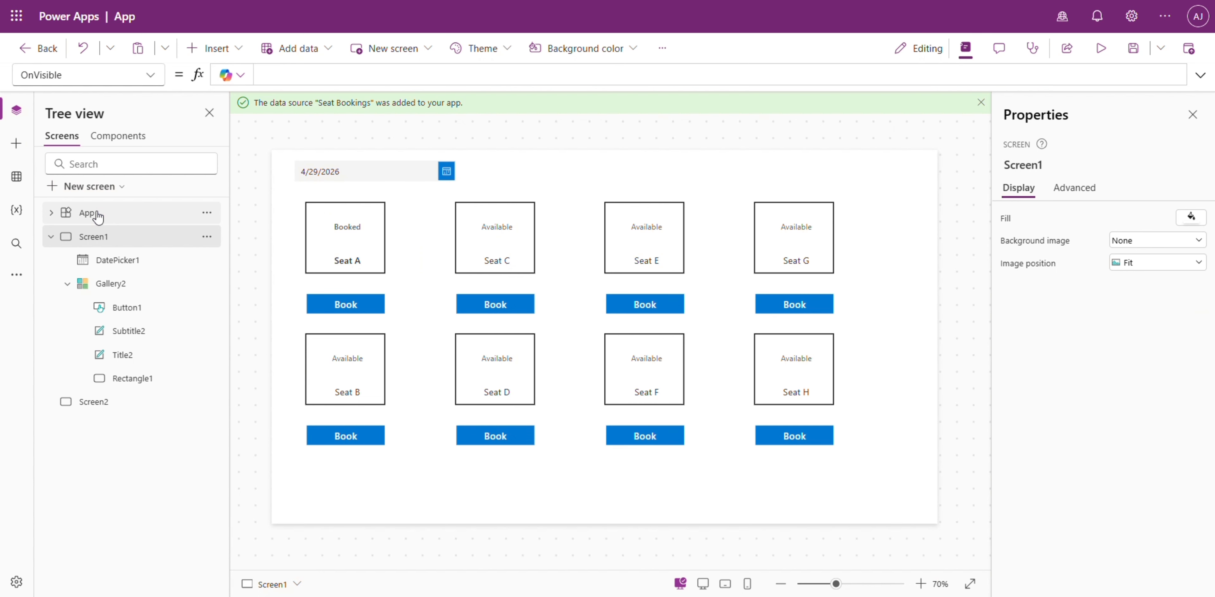
Step: Set the App object's OnStart to a ClearCollect that fills colTimes with half-hour text slots from "08:00 AM" to "06:00 PM"
left_click(98, 216)
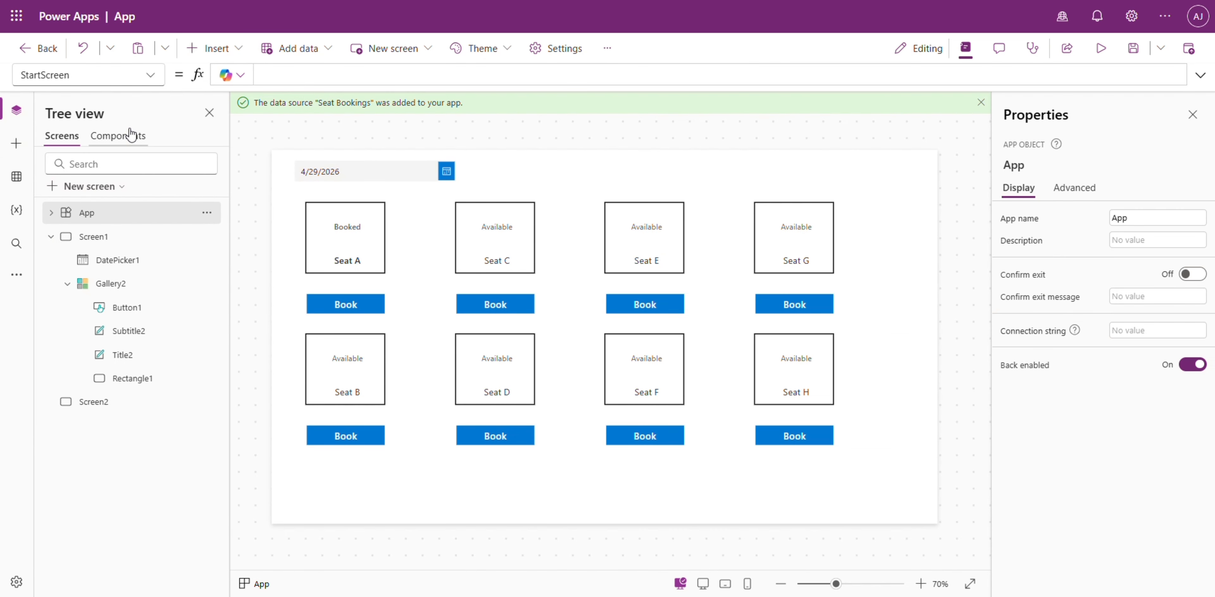
left_click(132, 235)
left_click(132, 213)
left_click(149, 76)
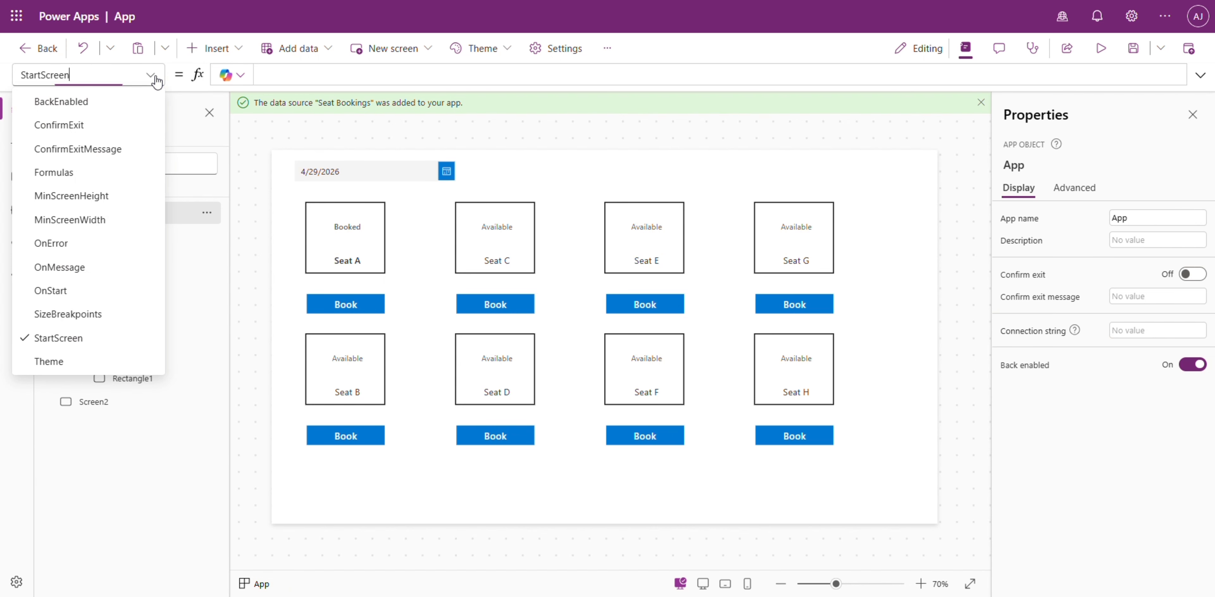
left_click(81, 288)
left_click(1200, 75)
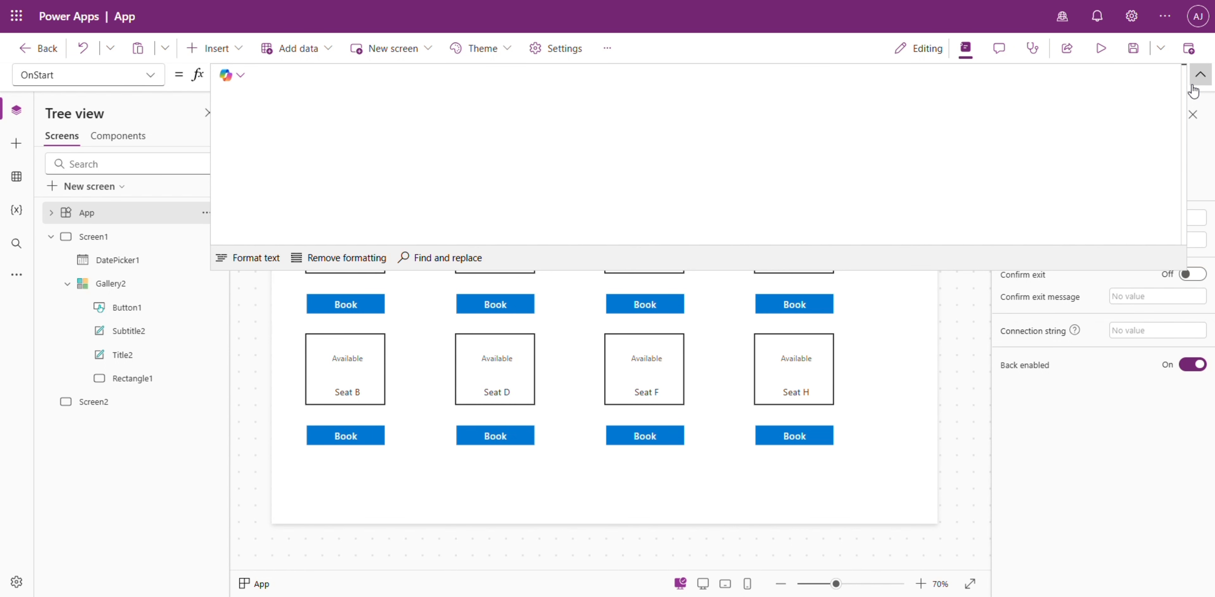
left_click_drag(992, 272, 994, 398)
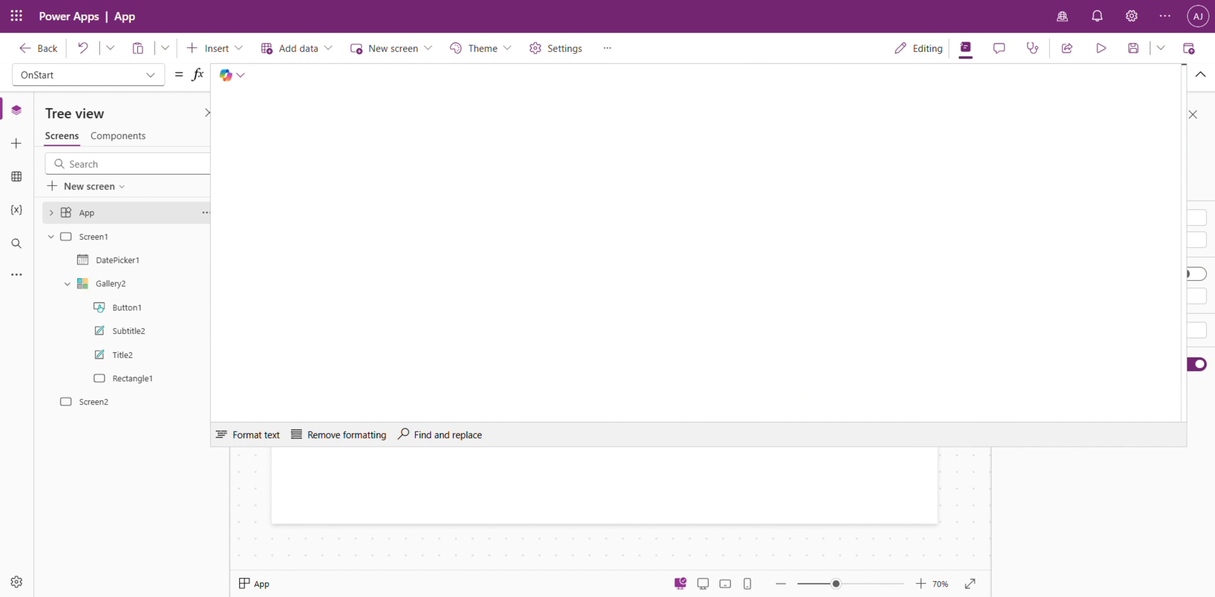
type("ClearCollect( colTimes, \"08:00 AM\", \"08:30 AM\", \"09:00 AM\", \"09:30 AM\", \"10:00 AM\", \"10:30 AM\", \"11:00 AM\", \"11:30 AM\", \"12:00 PM\", \"12:30 PM\", \"01:00 PM\", \"01:30 PM\", \"02:00 PM\", \"02:30 PM\", \"03:00 PM\", \"03:30 PM\", \"04:00 PM\", \"04:30 PM\", \"05:00 PM\", \"05:30 PM\", \"06:00 PM\" )")
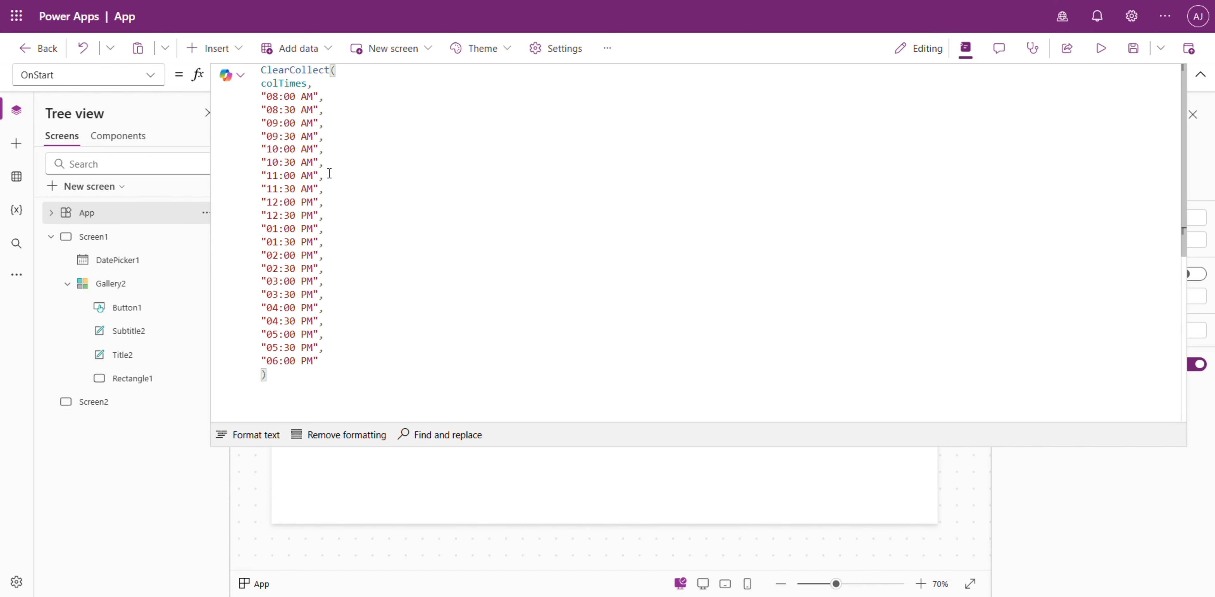
Step: Compare the OnStart time slots with the 8:00 AM – 6:00 PM requirement in the Reddit post, and close the formula
left_click_drag(267, 96, 322, 97)
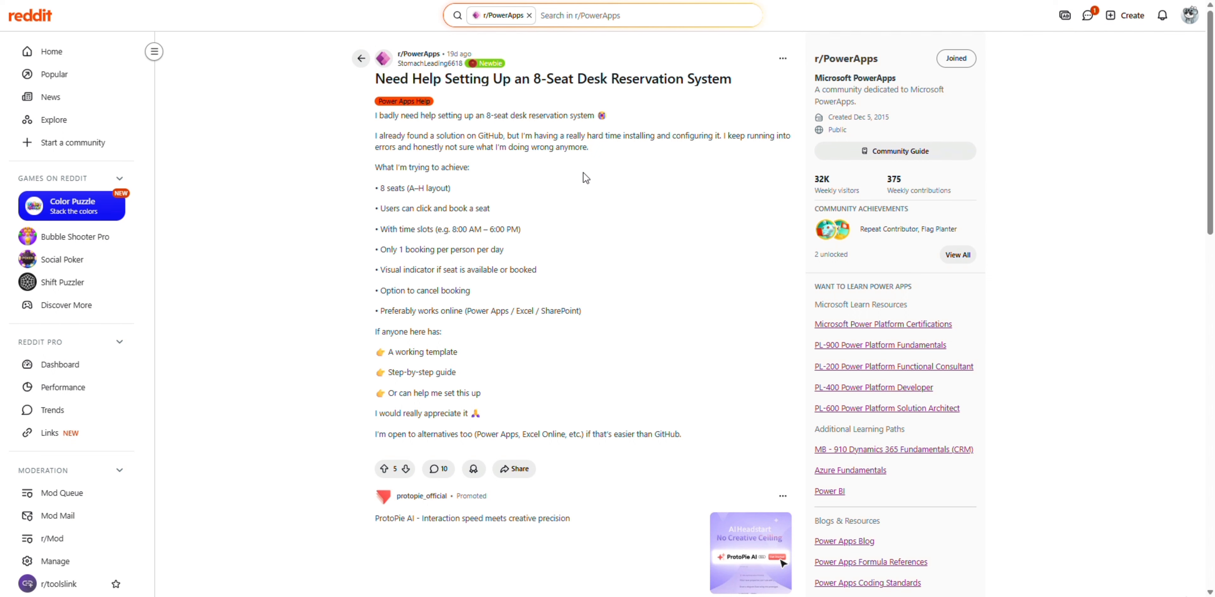
left_click_drag(452, 230, 520, 229)
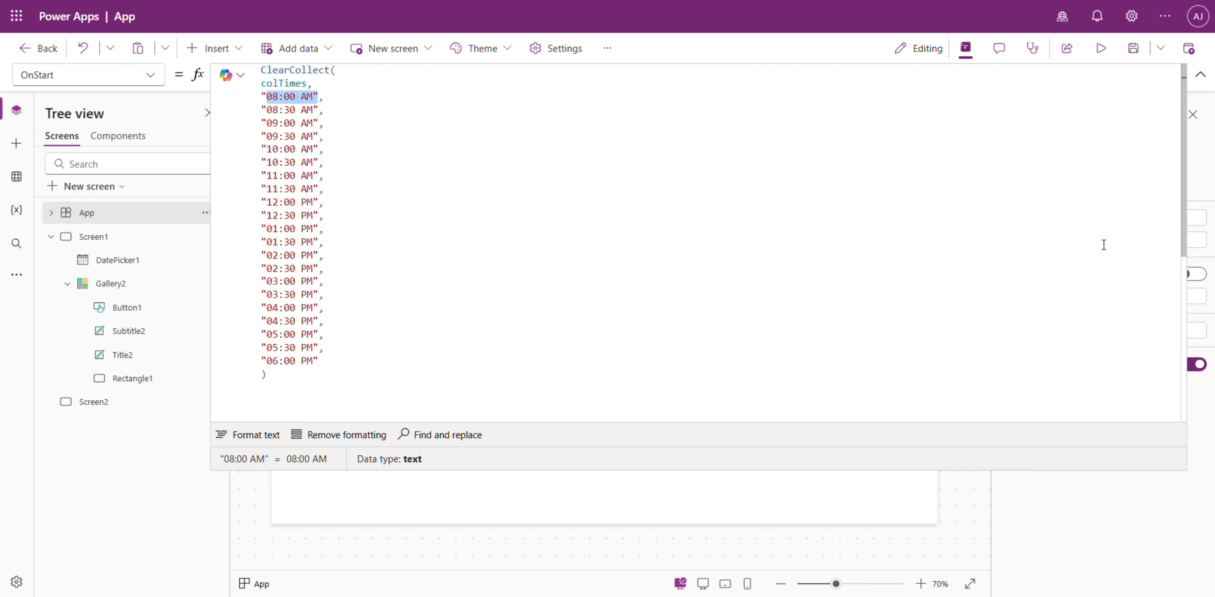
left_click(1199, 77)
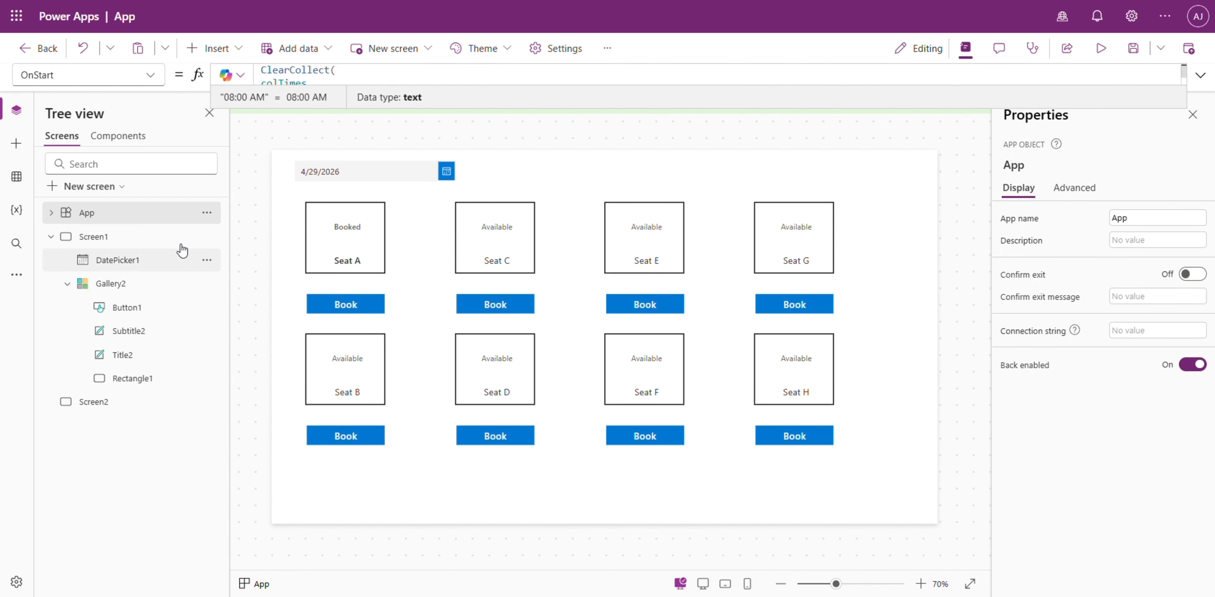
right_click(156, 218)
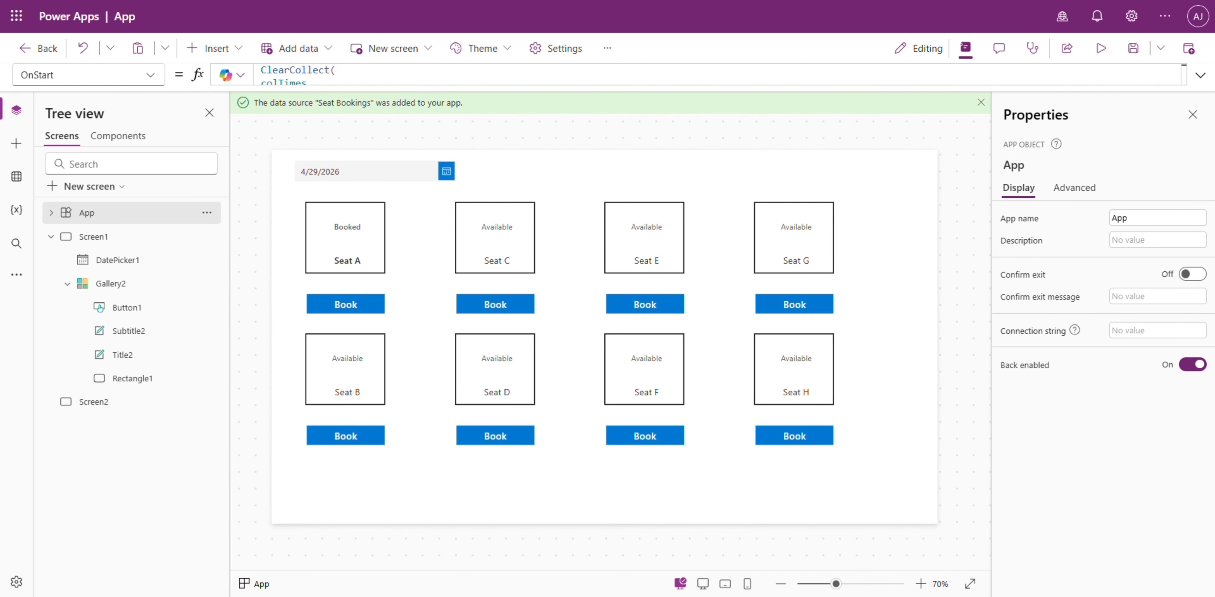
Step: Insert two drop-downs on Screen1 and place them in the date picker's row at about X 477 and X 958, Y 24
left_click(16, 143)
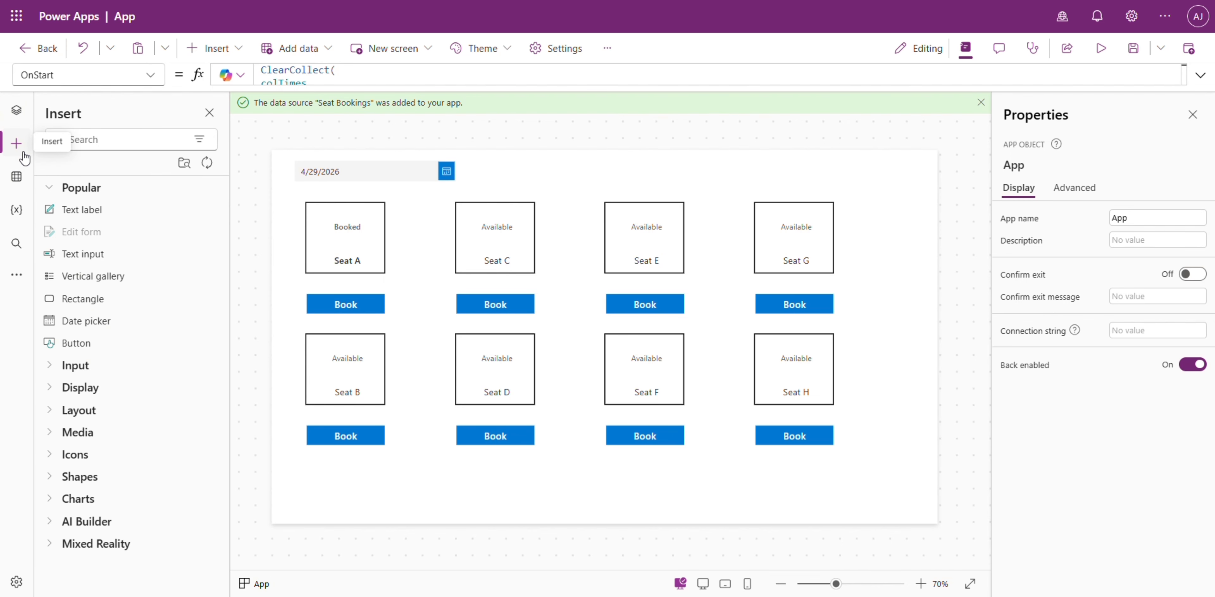
left_click(83, 137)
type("dr")
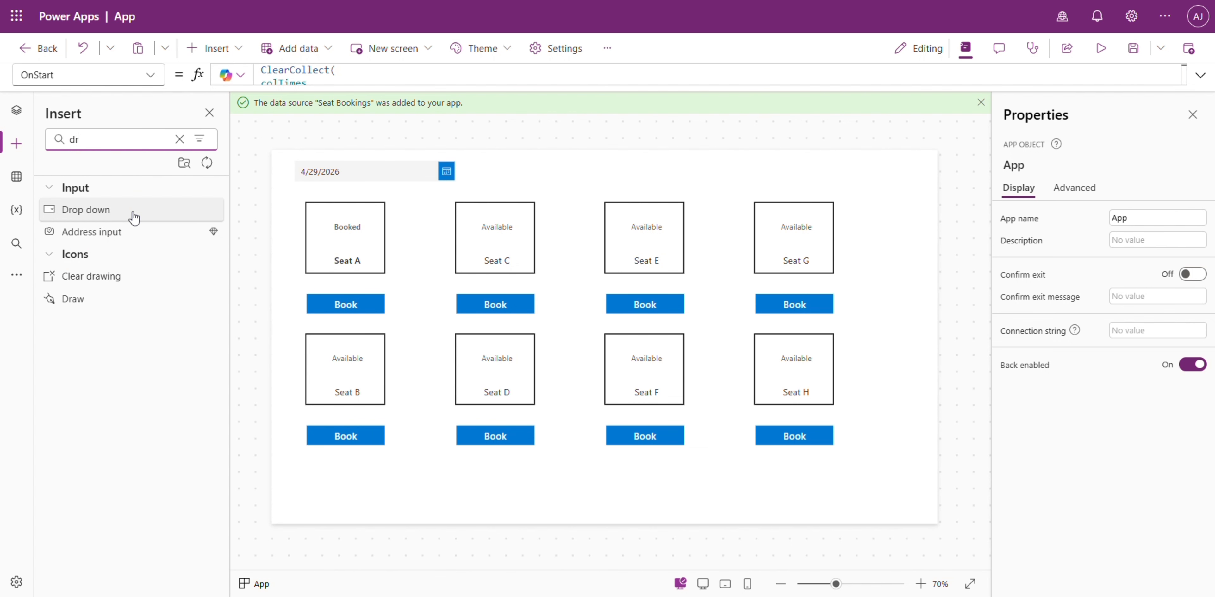
left_click(124, 209)
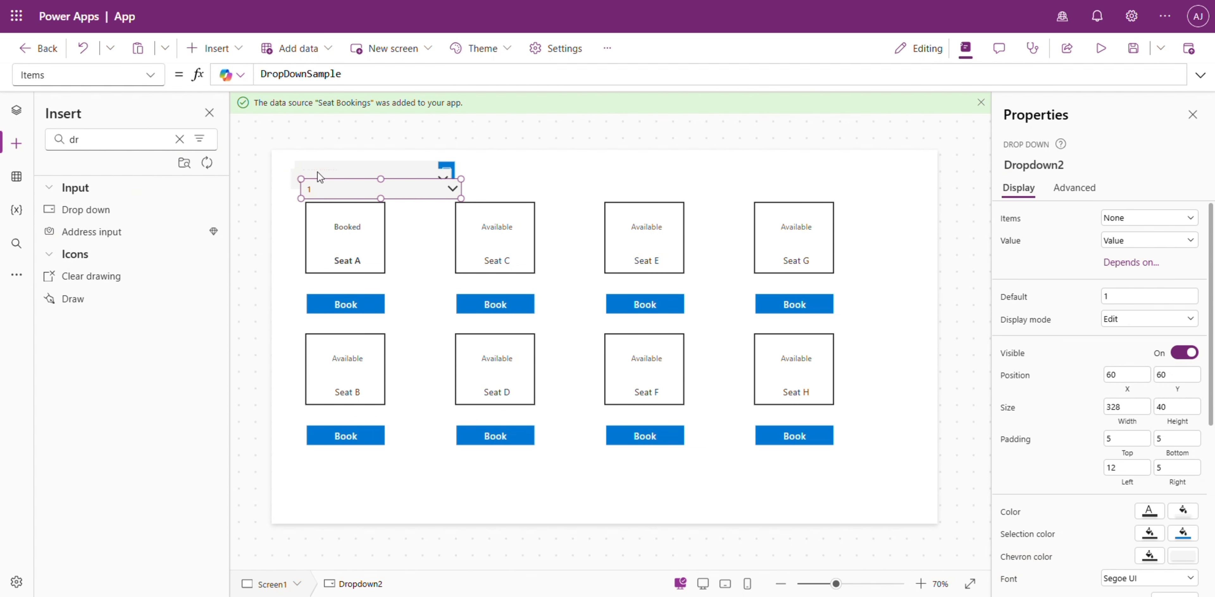
left_click_drag(434, 176, 880, 176)
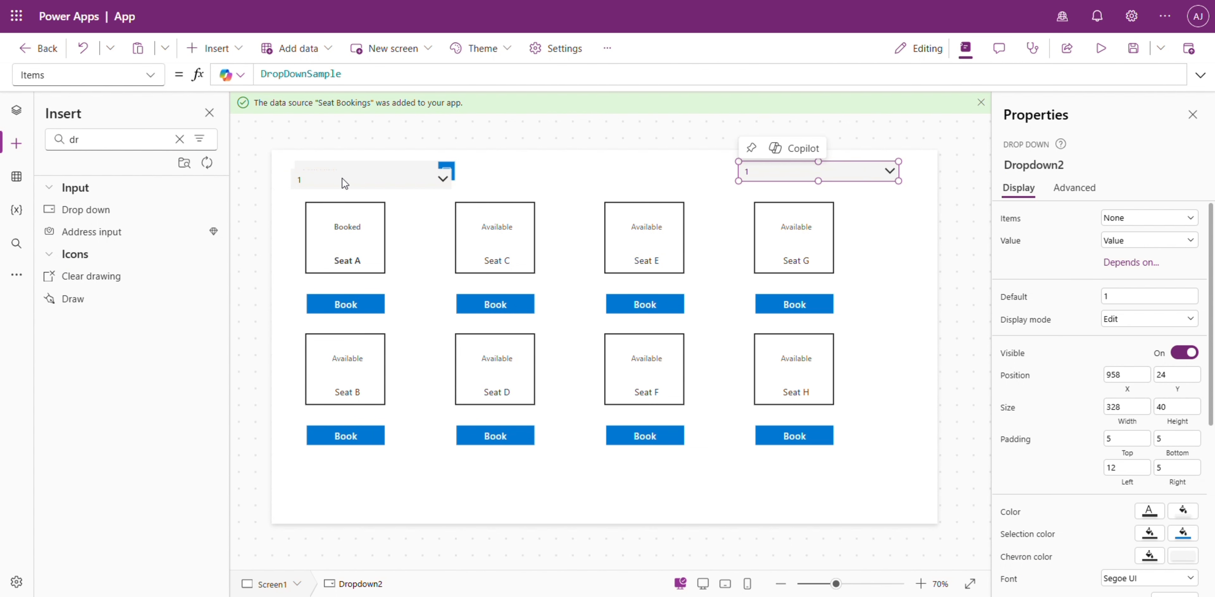
left_click_drag(344, 184, 609, 173)
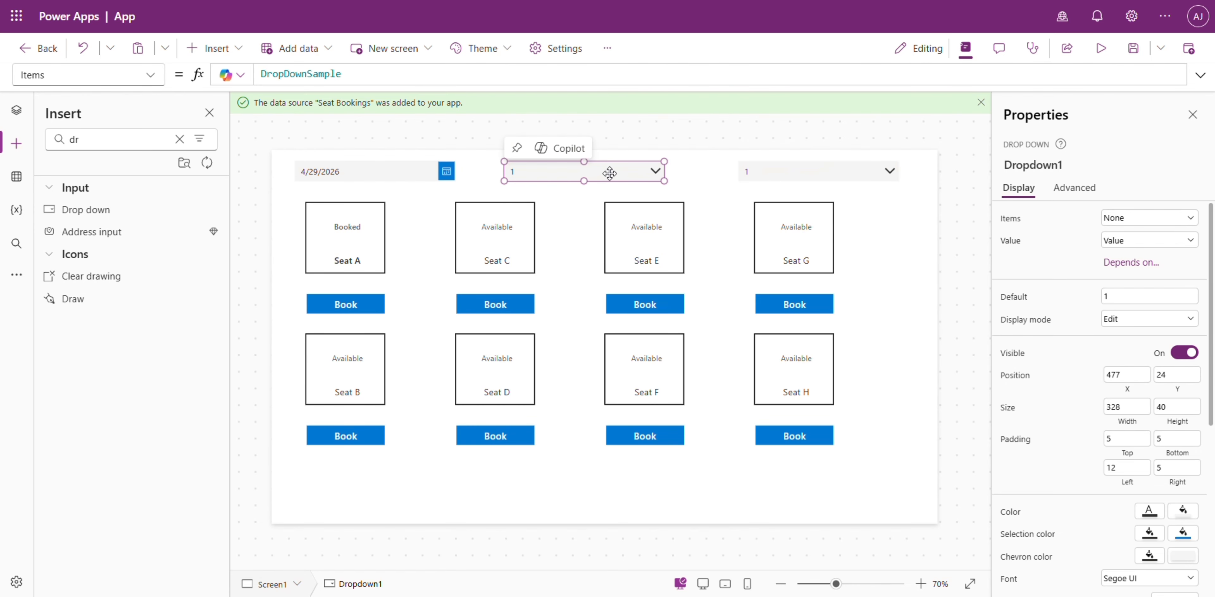
Step: Set the Items property of both Dropdown1 and Dropdown2 to colTimes
left_click(17, 110)
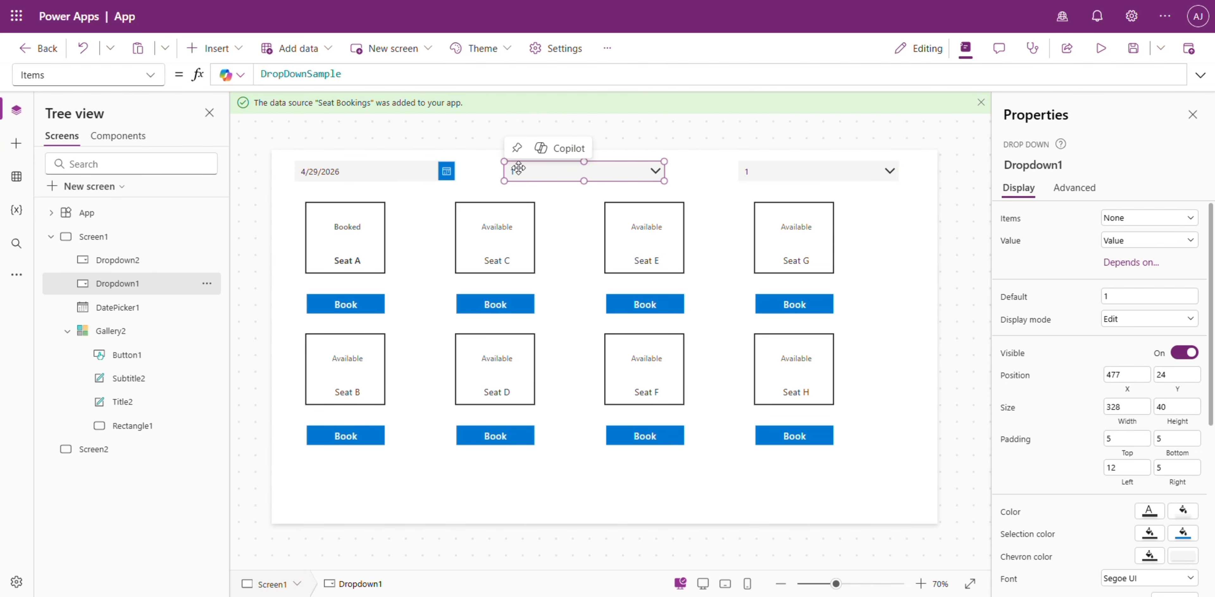
double_click(295, 72)
type("colTimes")
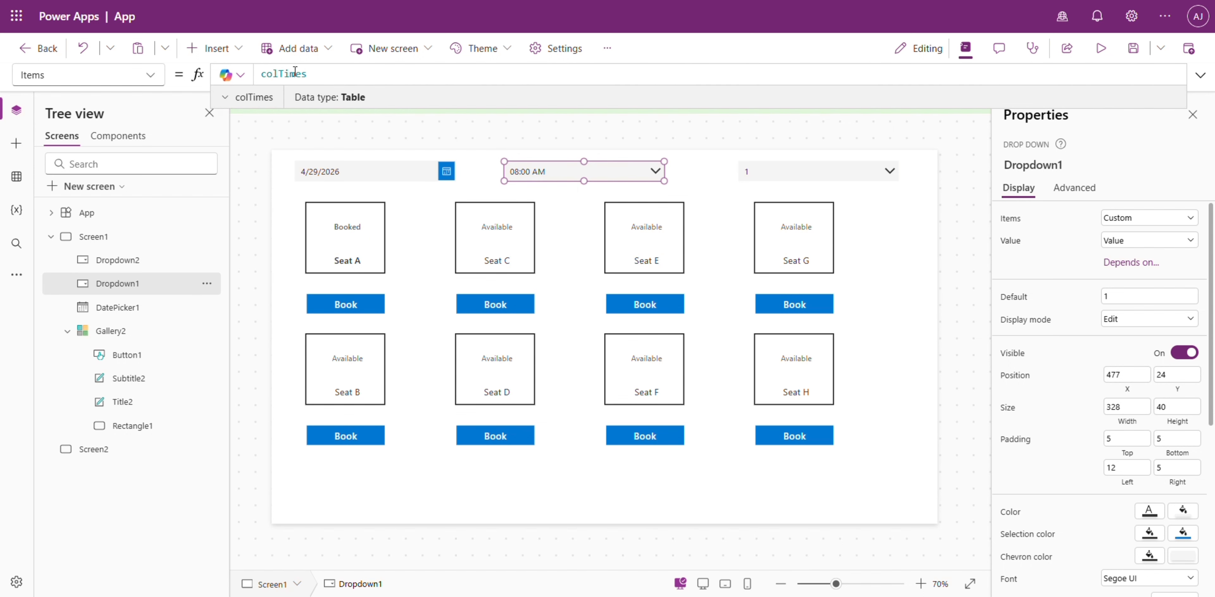
double_click(295, 72)
key("ctrl+c")
left_click(756, 170)
double_click(345, 71)
key("ctrl+v")
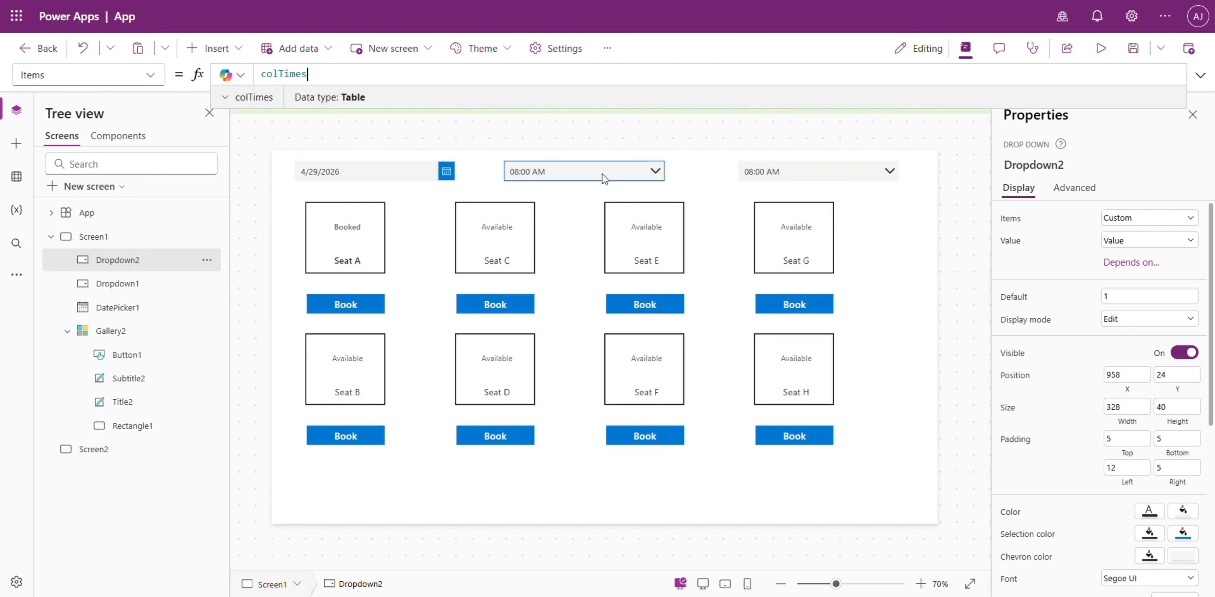
Step: Choose 10:00 AM in the first time drop-down and 11:30 AM in the second
left_click(649, 176)
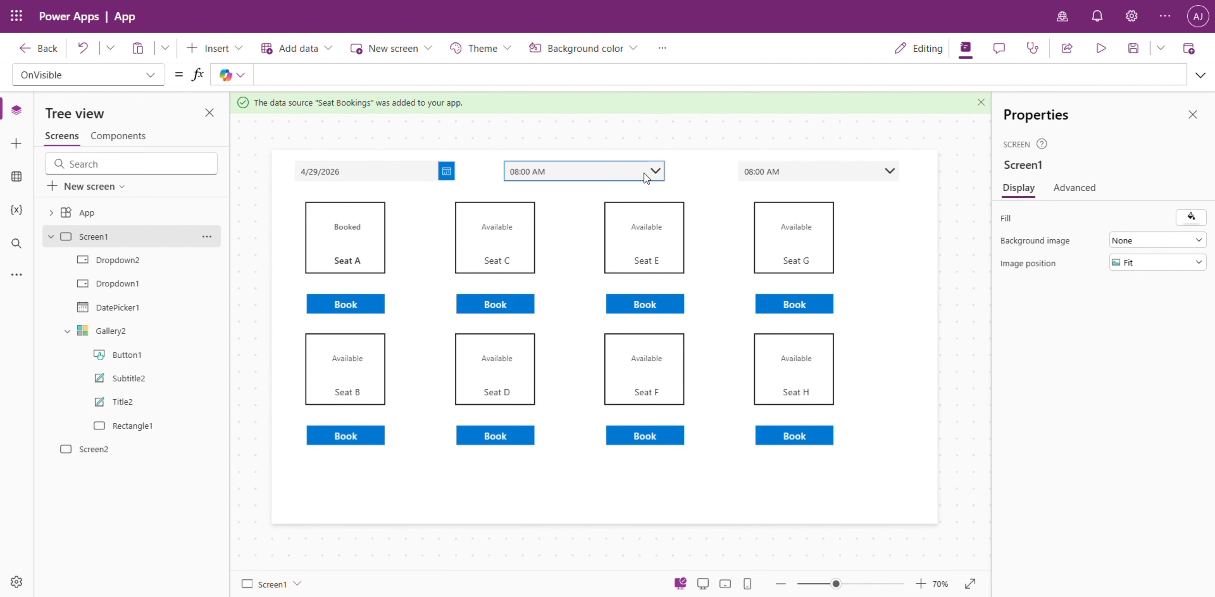
left_click(645, 174, "alt")
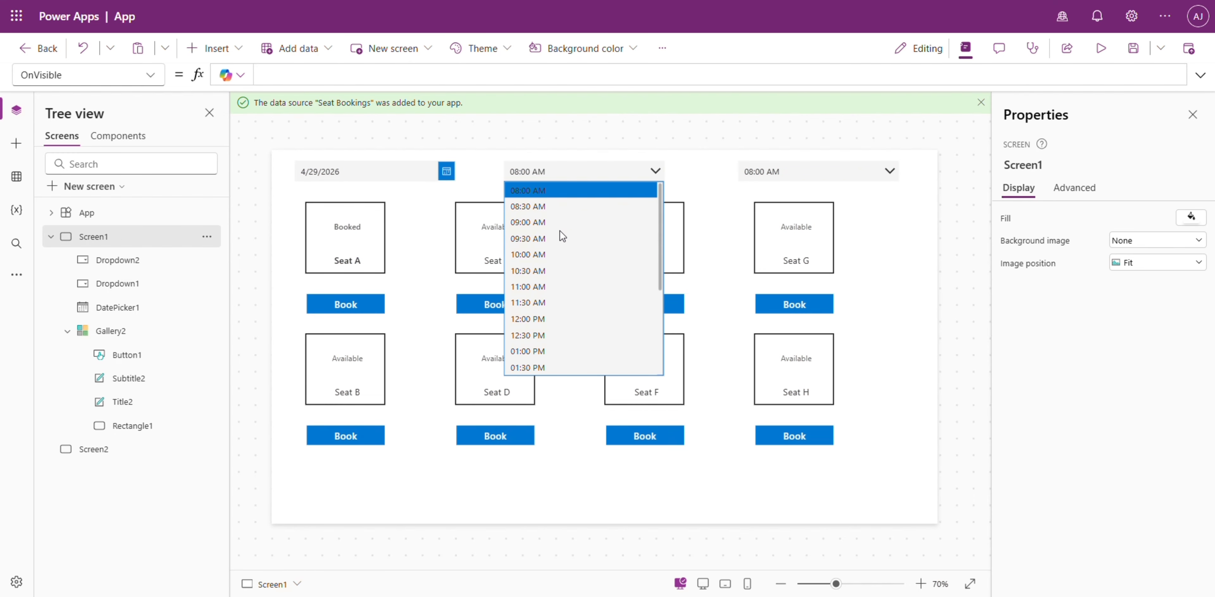
left_click(518, 256, "alt")
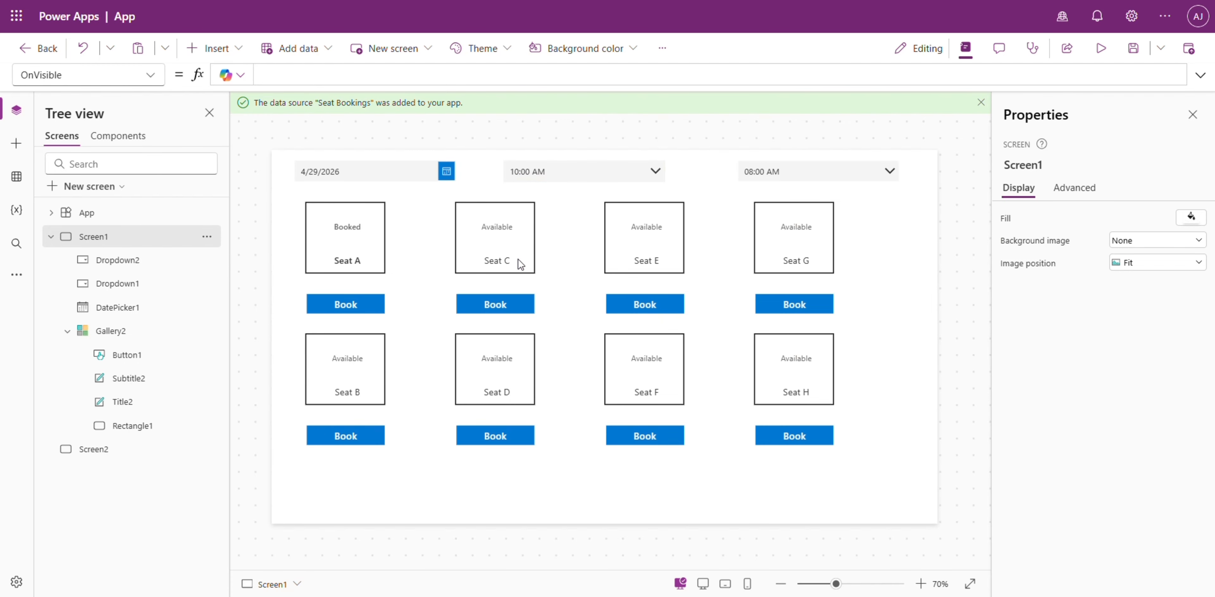
left_click(827, 170, "alt")
left_click(786, 304, "alt")
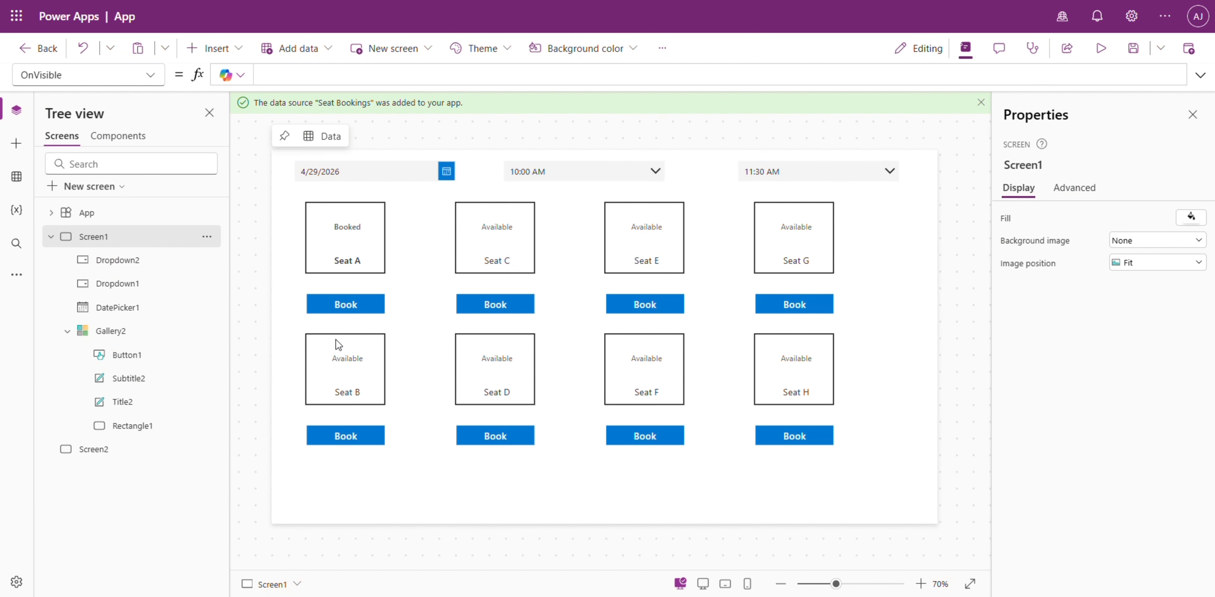
Step: Copy the IsBlank(LookUp('Seat Bookings', ...).Status.Value) condition from the gallery availability label's Text formula
left_click(341, 311)
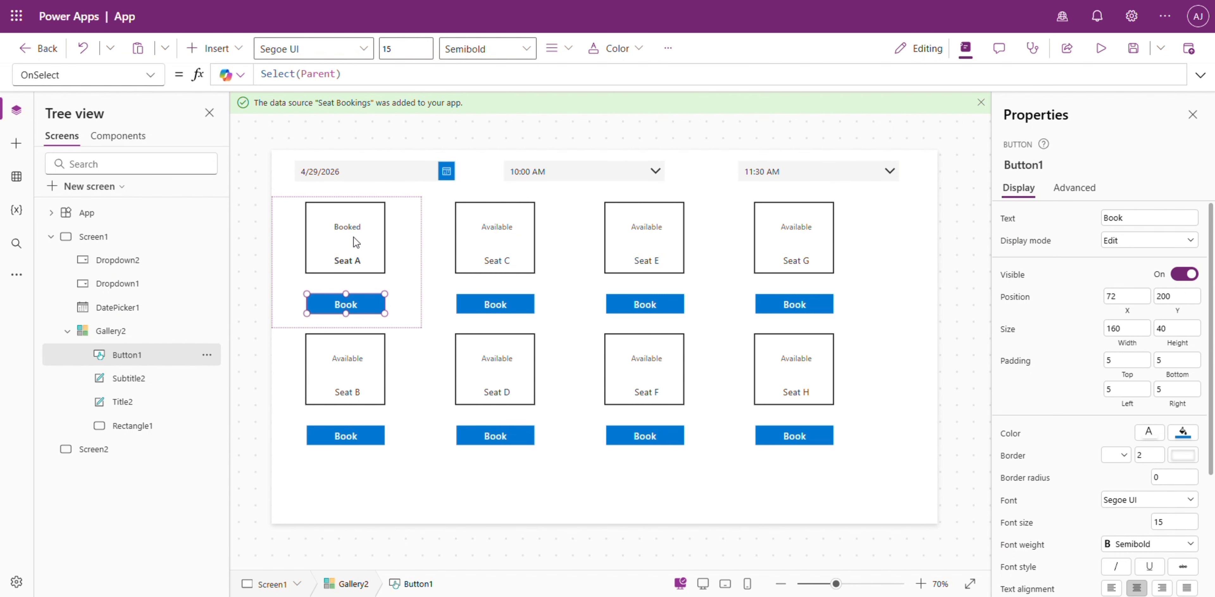
left_click(348, 230)
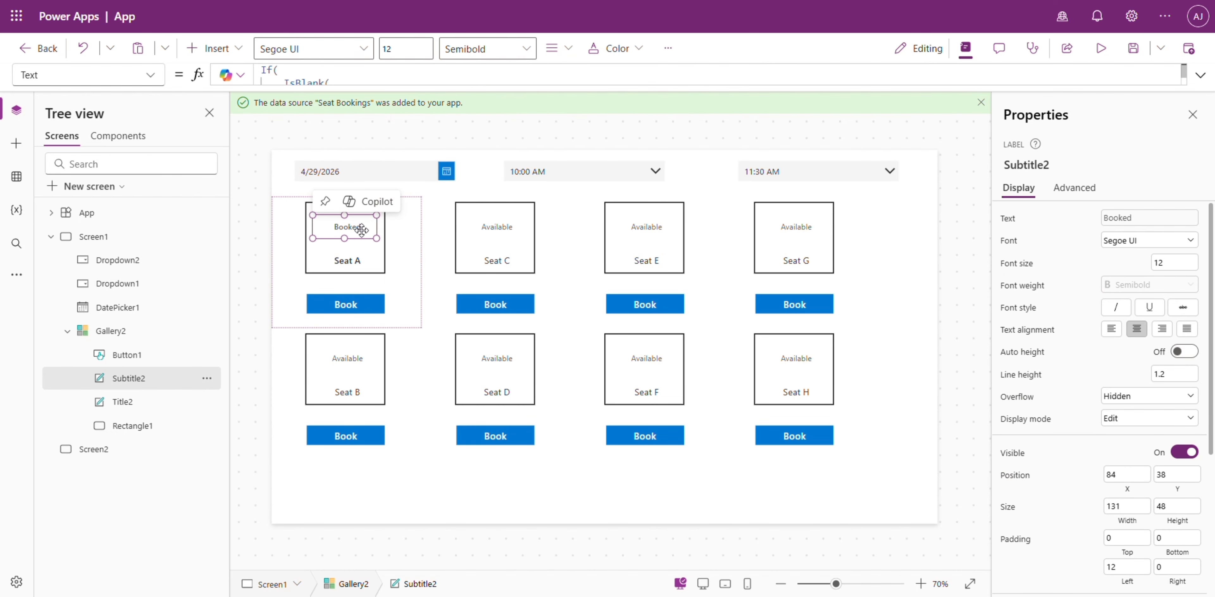
left_click(1201, 75)
left_click_drag(280, 83, 290, 149)
key("ctrl+c")
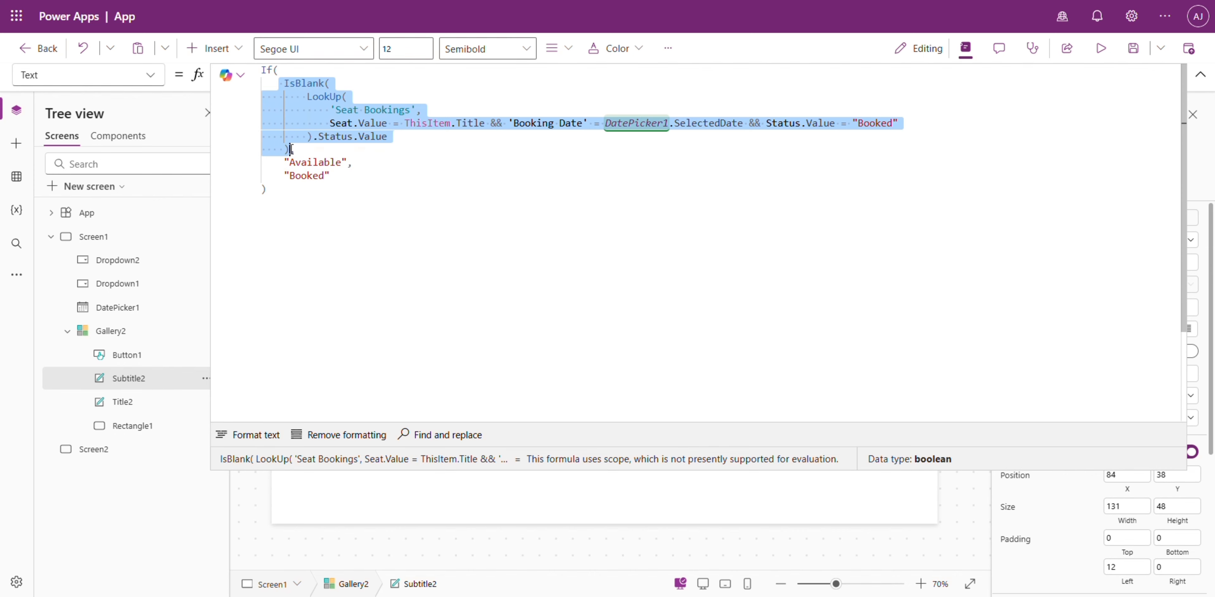
left_click(1200, 75)
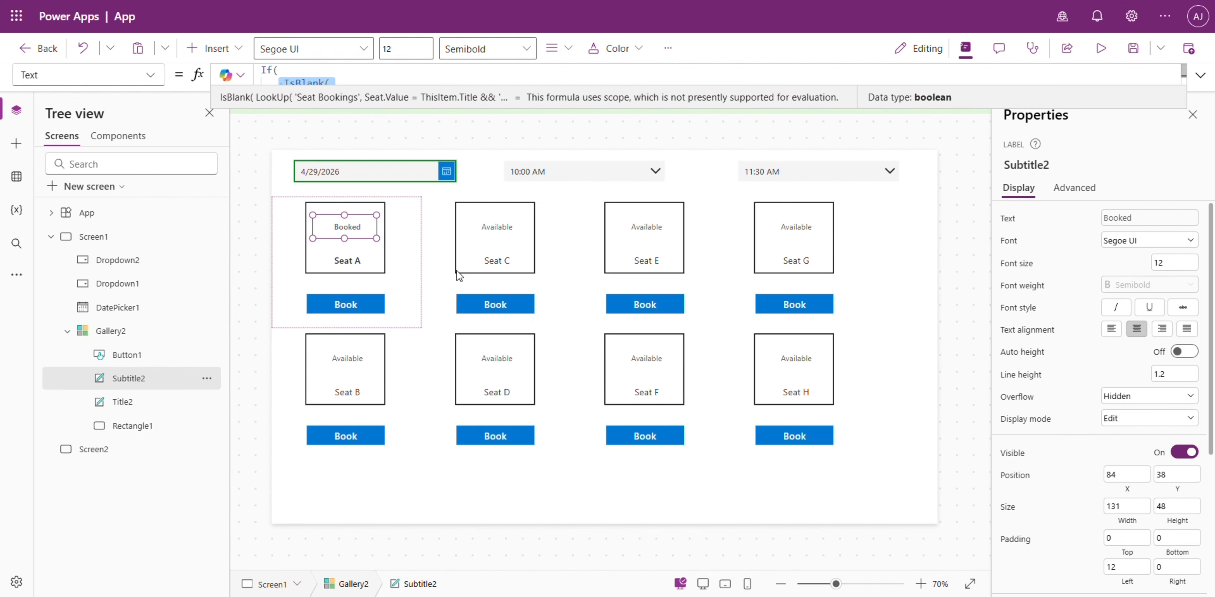
Step: Replace the Book button's Visible formula with the copied IsBlank(LookUp('Seat Bookings', ...).Status.Value) condition and review it
left_click(347, 306)
left_click(1201, 75)
key("ctrl+a")
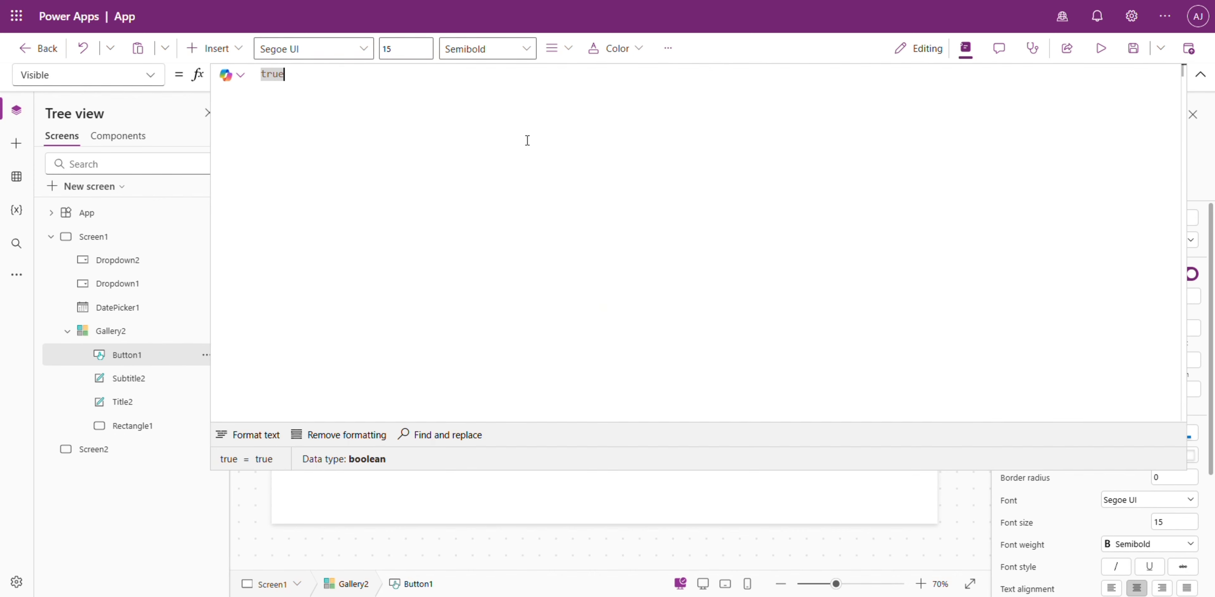
key("ctrl+v")
left_click(1200, 75)
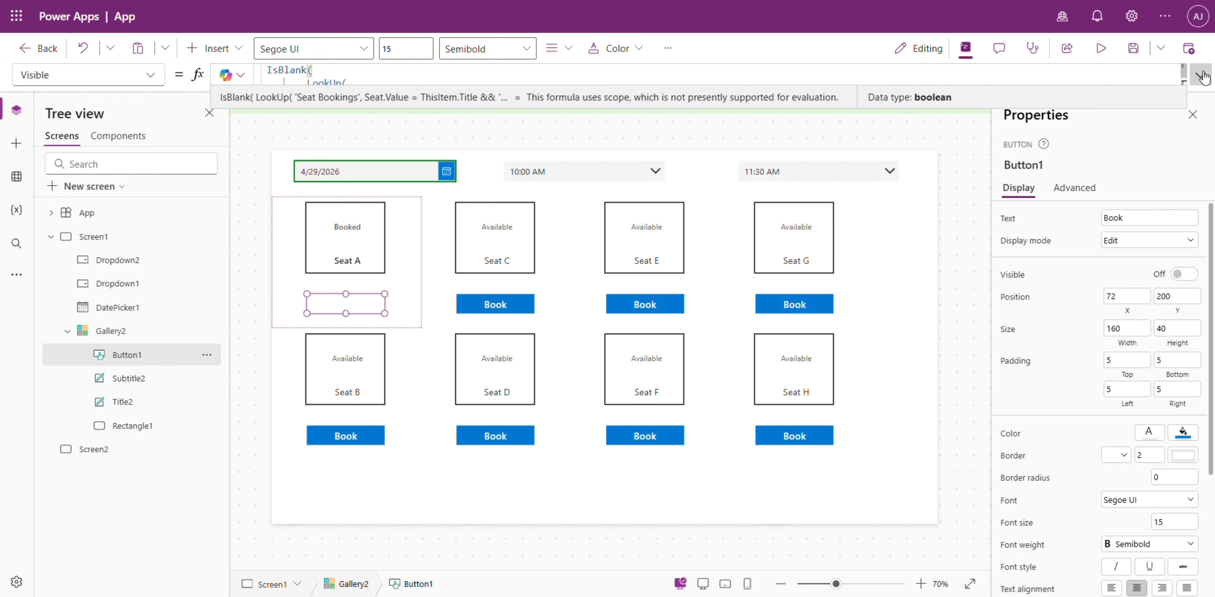
left_click(1201, 75)
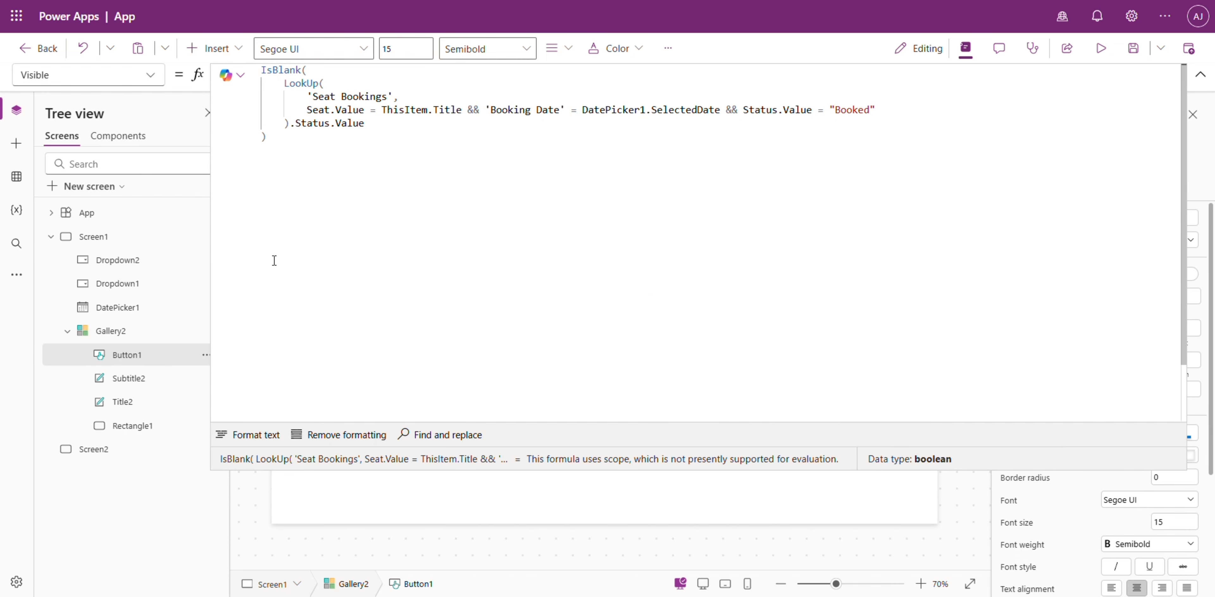
key("ctrl+a")
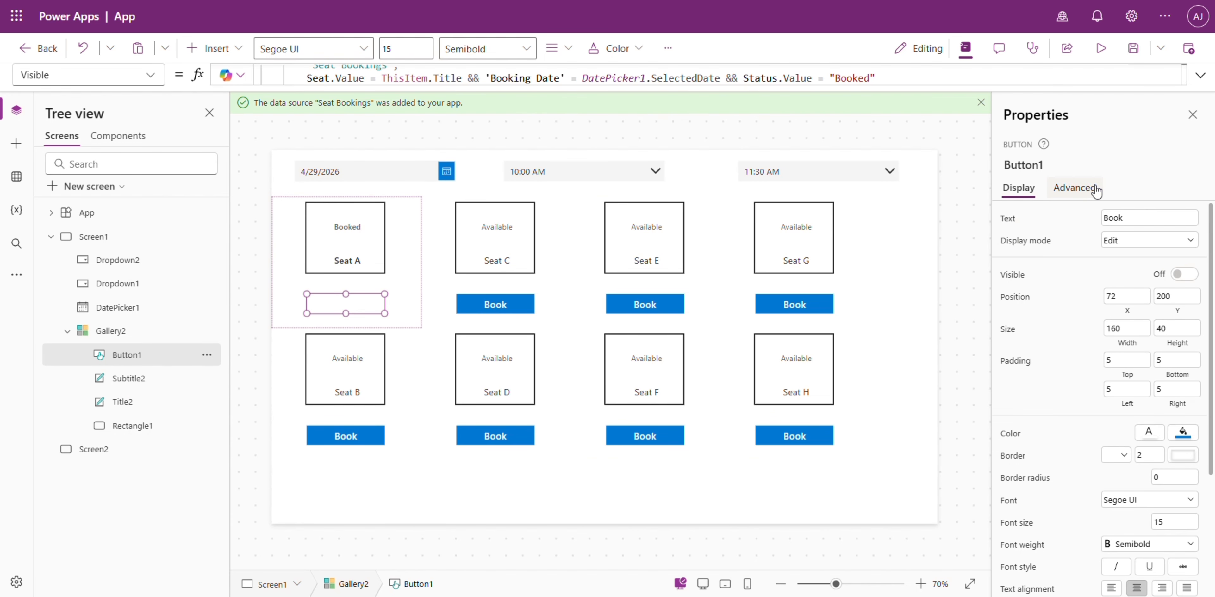
Step: Replace the Book button's OnSelect formula with the start of a Patch call on 'Seat Bookings'
left_click(1074, 188)
left_click(1201, 75)
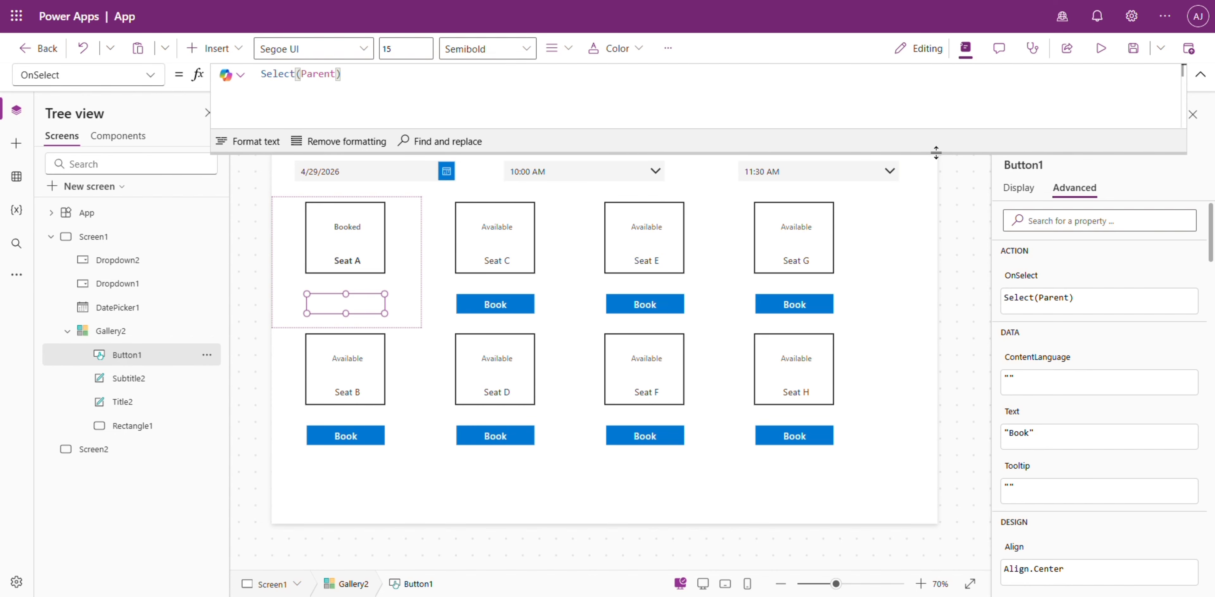
left_click_drag(984, 154, 984, 347)
key("ctrl+a")
type("Patch(")
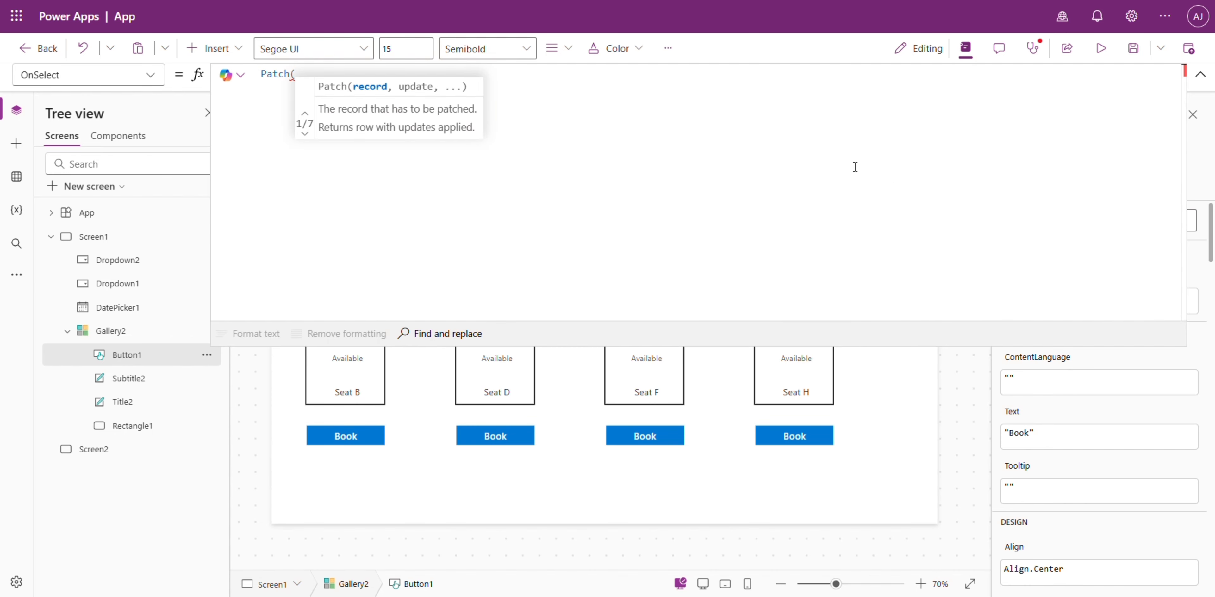
type("seat")
key("Down")
key("Tab")
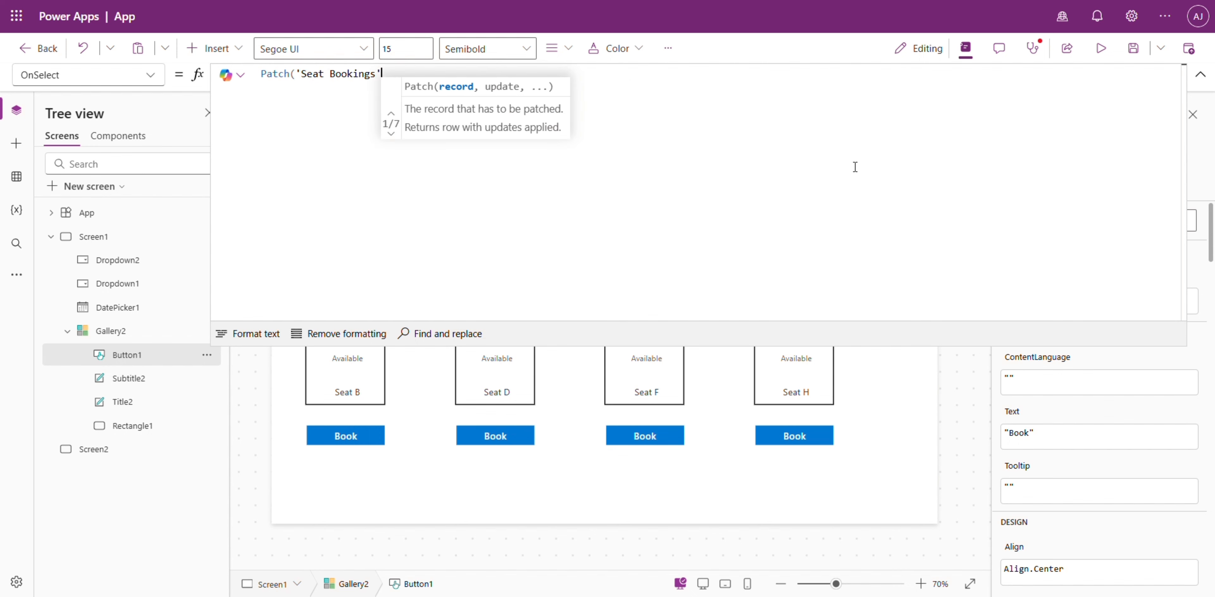
Step: Complete the Patch skeleton with Defaults('Seat Bookings'), an empty record {} and the closing parenthesis
type(", def")
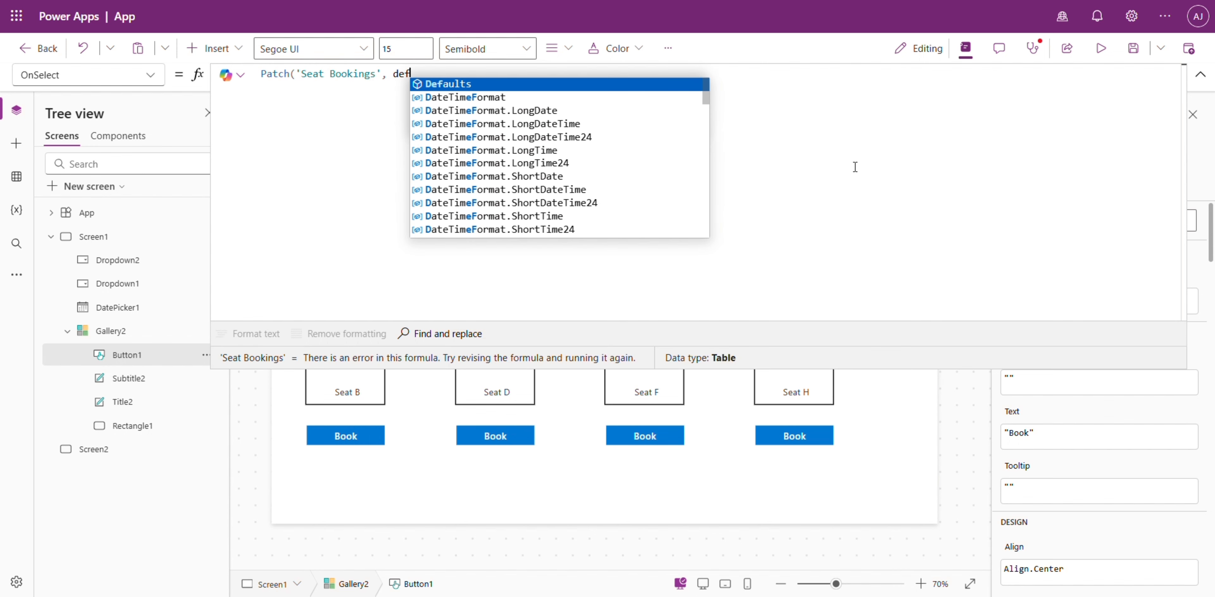
key("Tab")
type("seat")
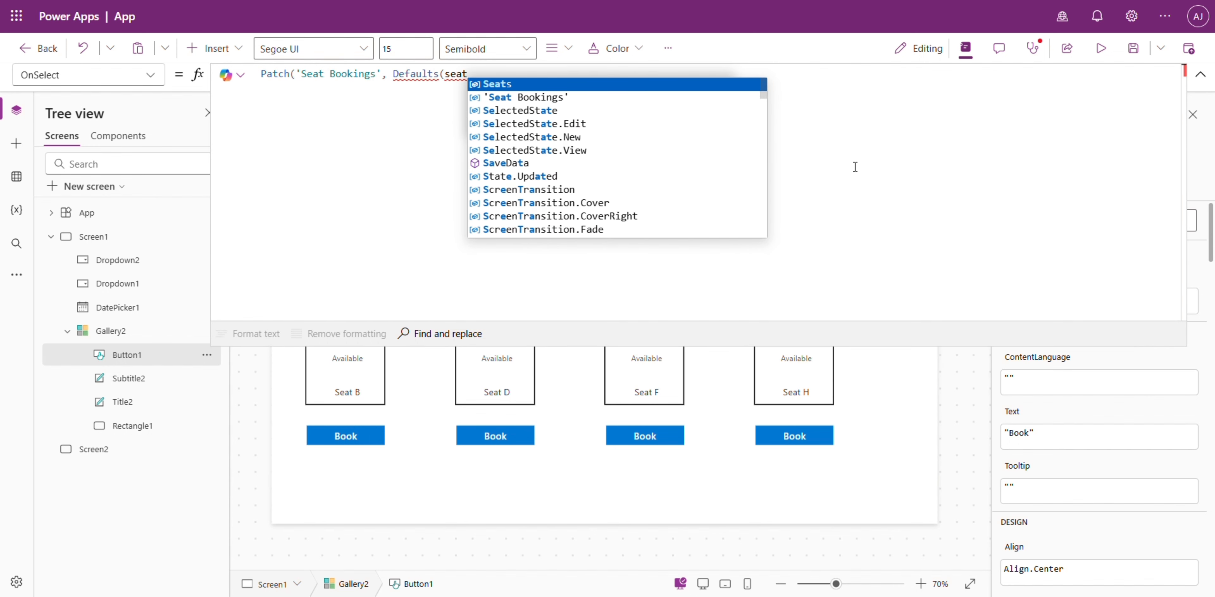
key("Down")
key("Tab")
type("),")
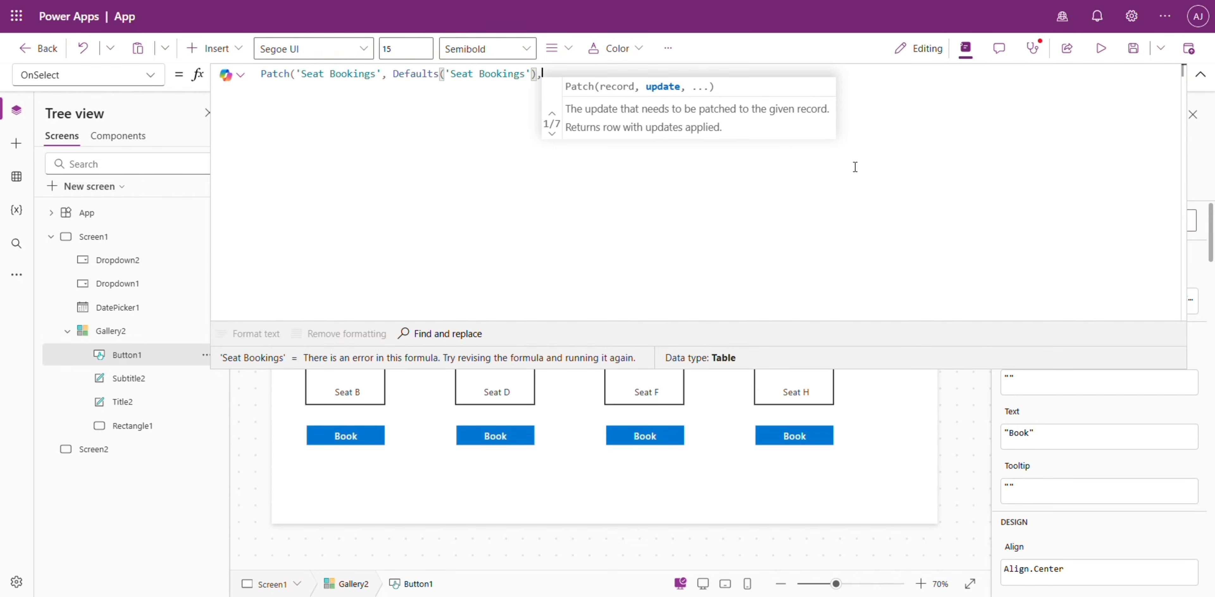
key("shift+Return")
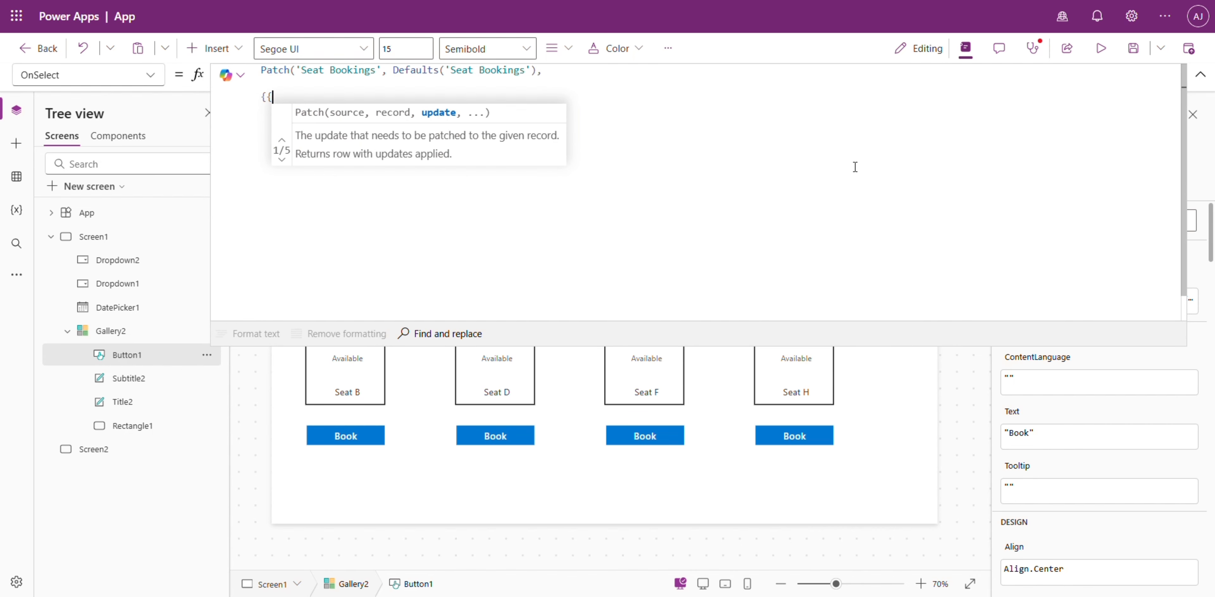
type("{}")
key("shift+Return")
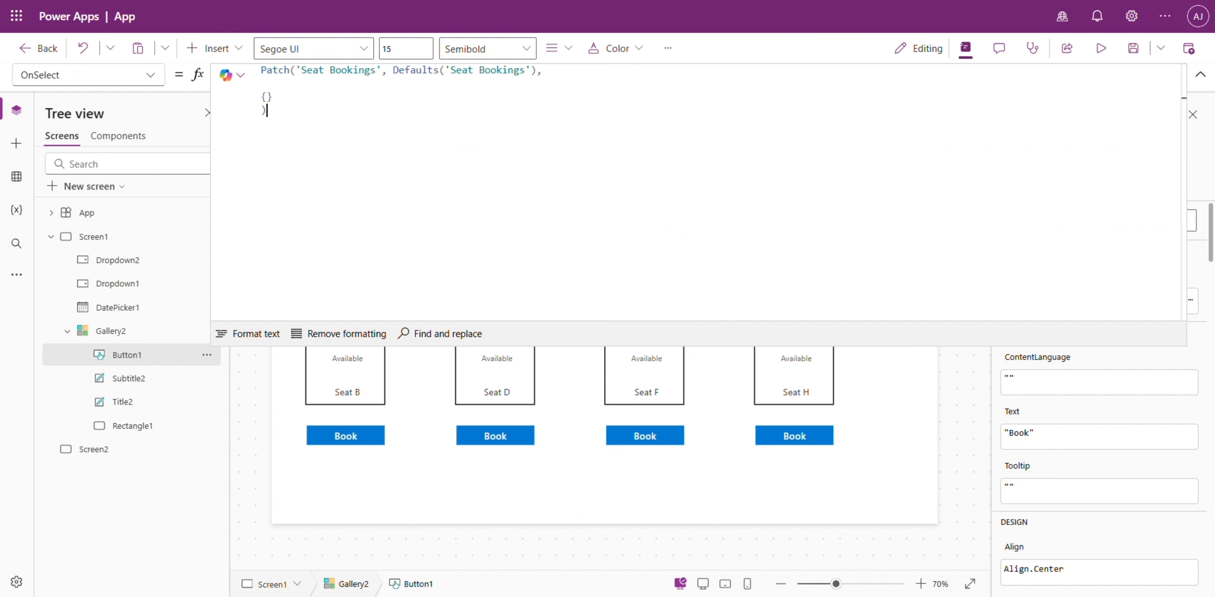
type(")")
Step: Add 'Booking Date': DatePicker1.SelectedDate to the Patch record, followed by a comma and a new line
left_click(267, 96)
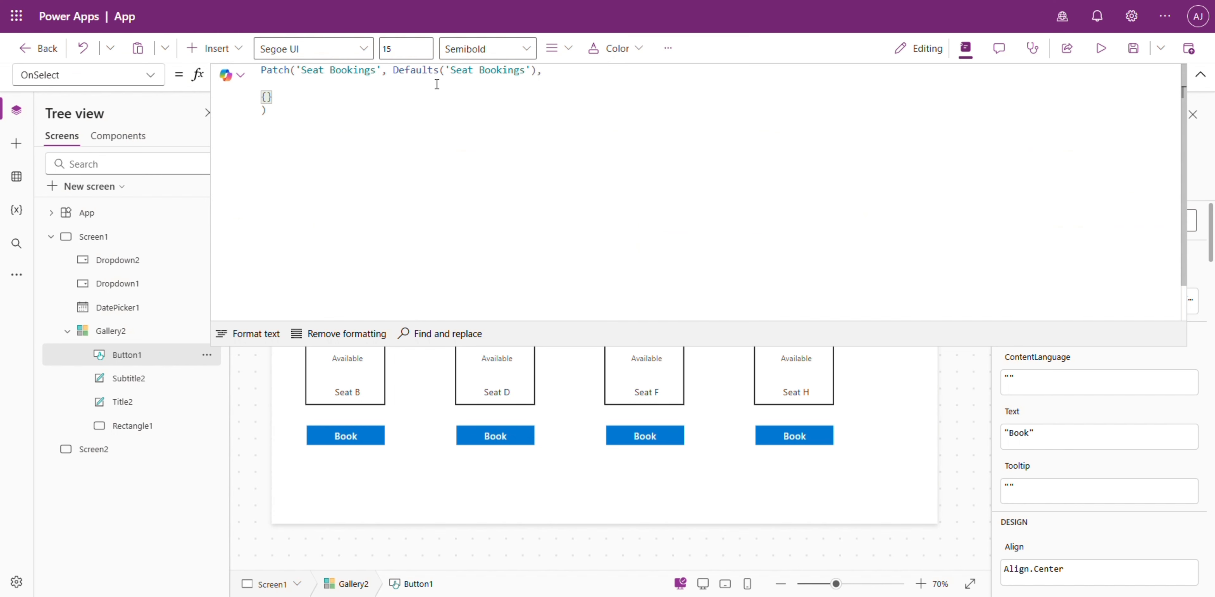
type("'B")
key("Tab")
type(":")
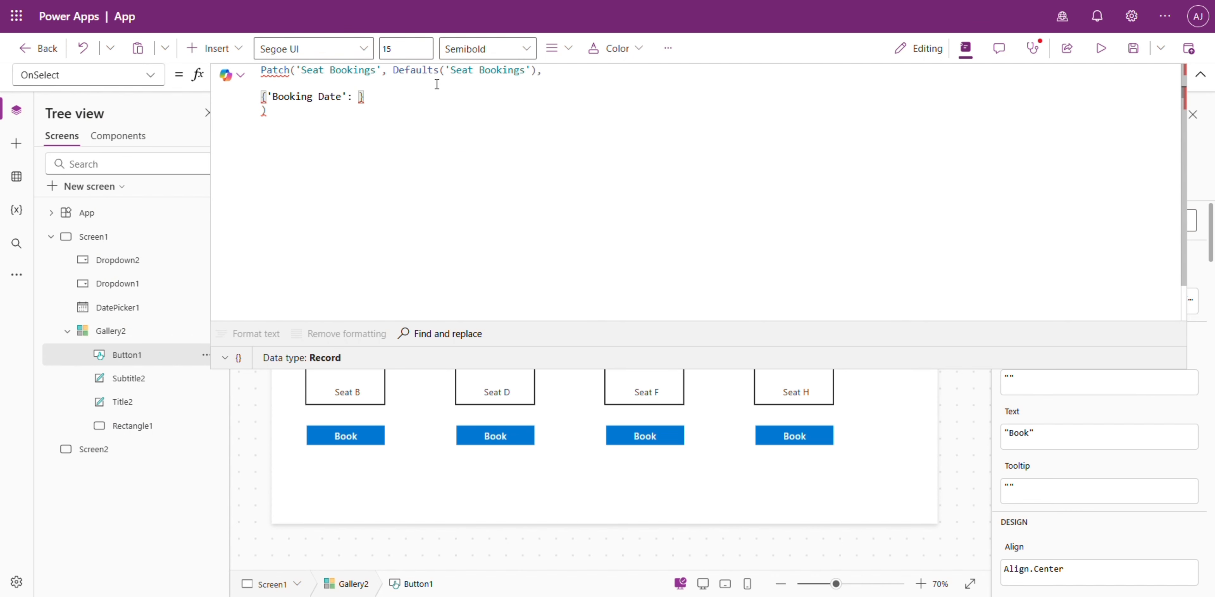
type(" datep")
key("Tab")
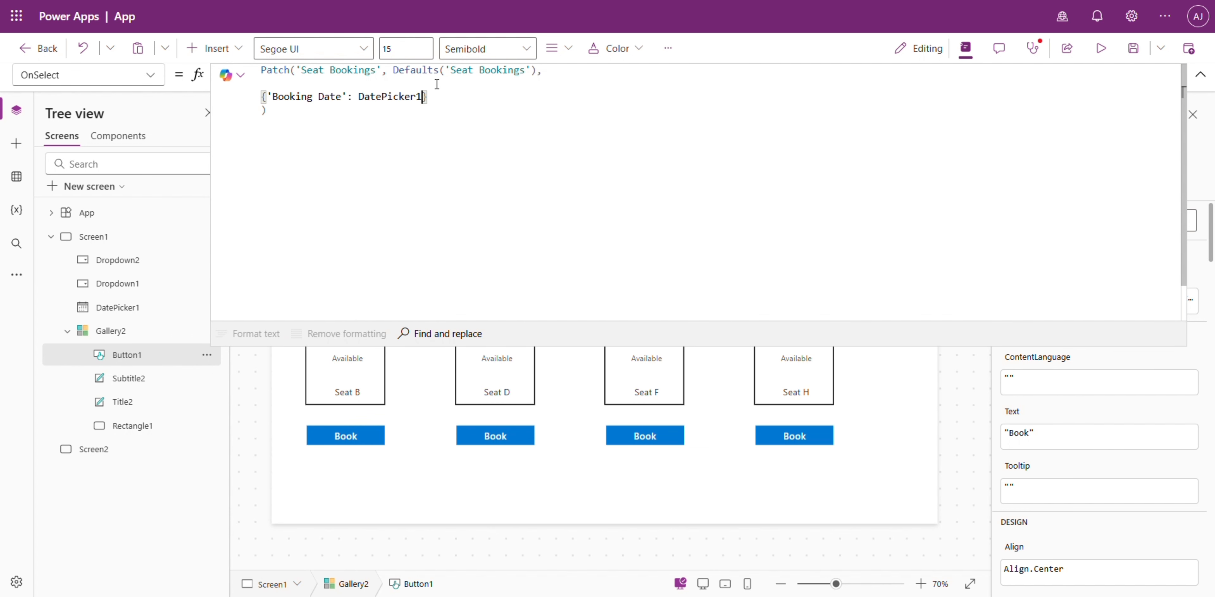
type(".se")
key("Tab")
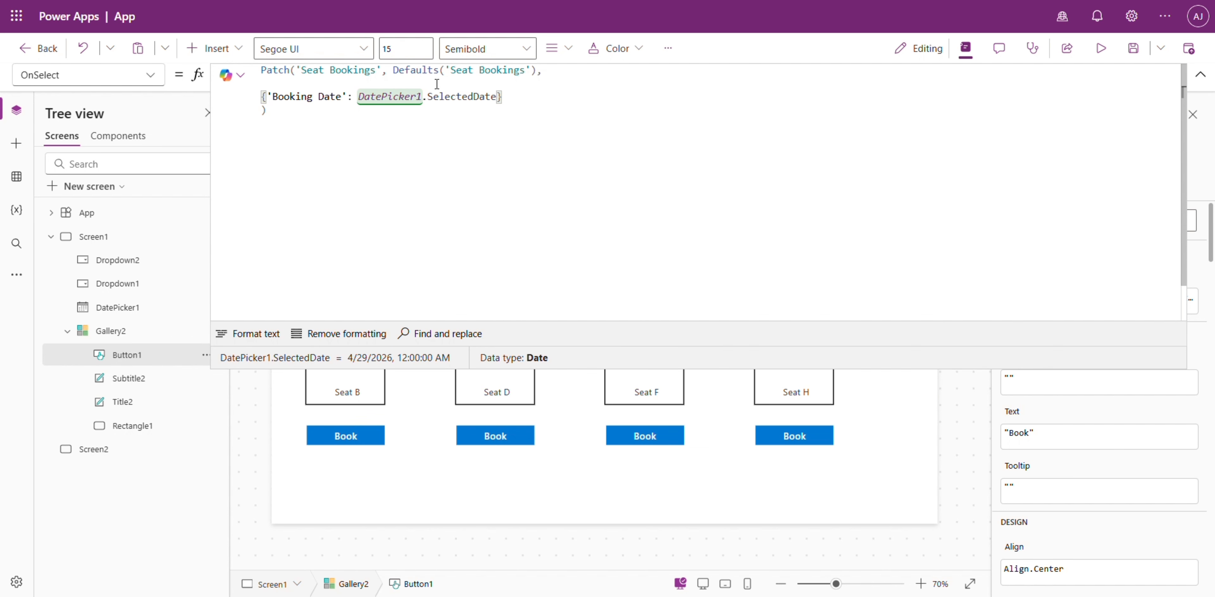
type(",")
key("shift+Return")
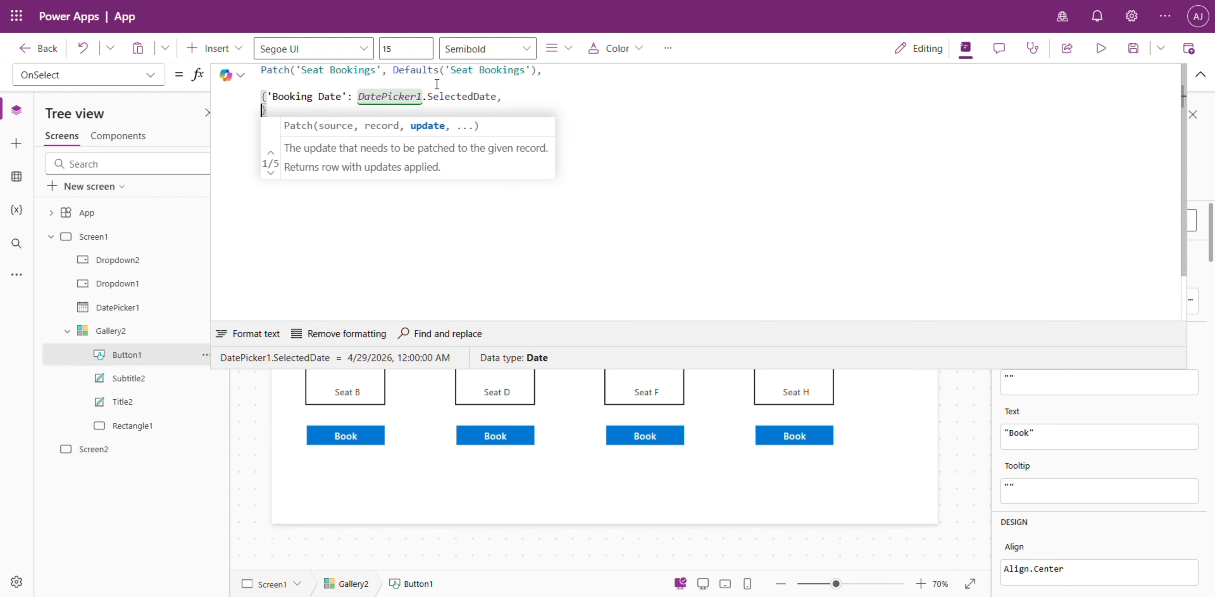
Step: Add a 'Start Time' field to the Patch record, beginning its value with a DateTimeValue( call
type("star")
key("Tab")
type(":")
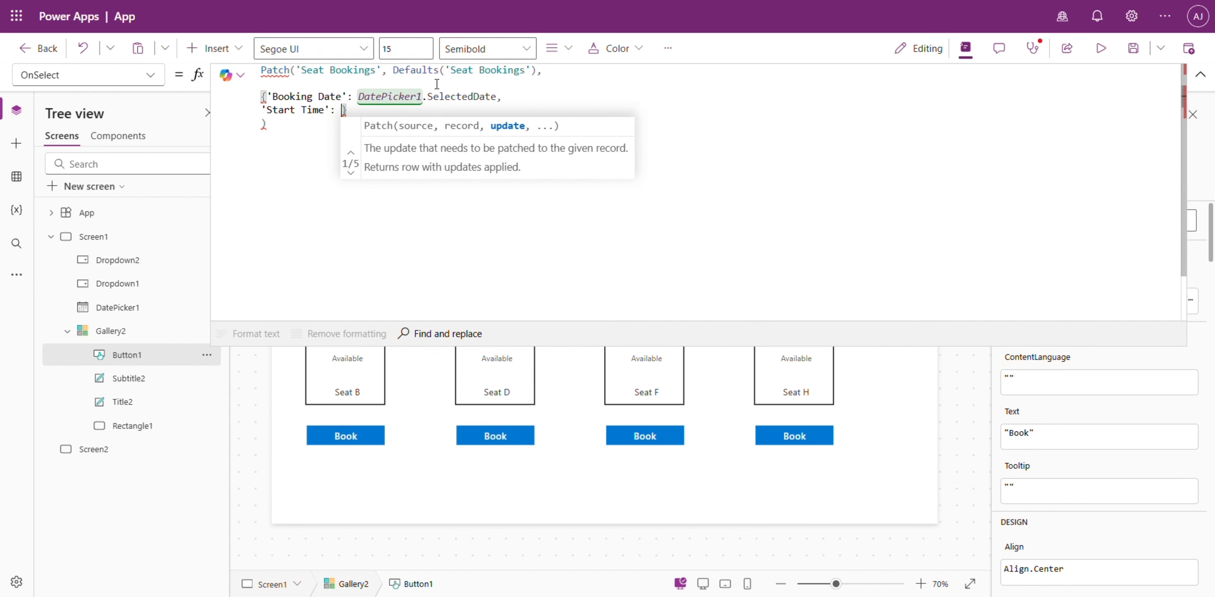
type(" date")
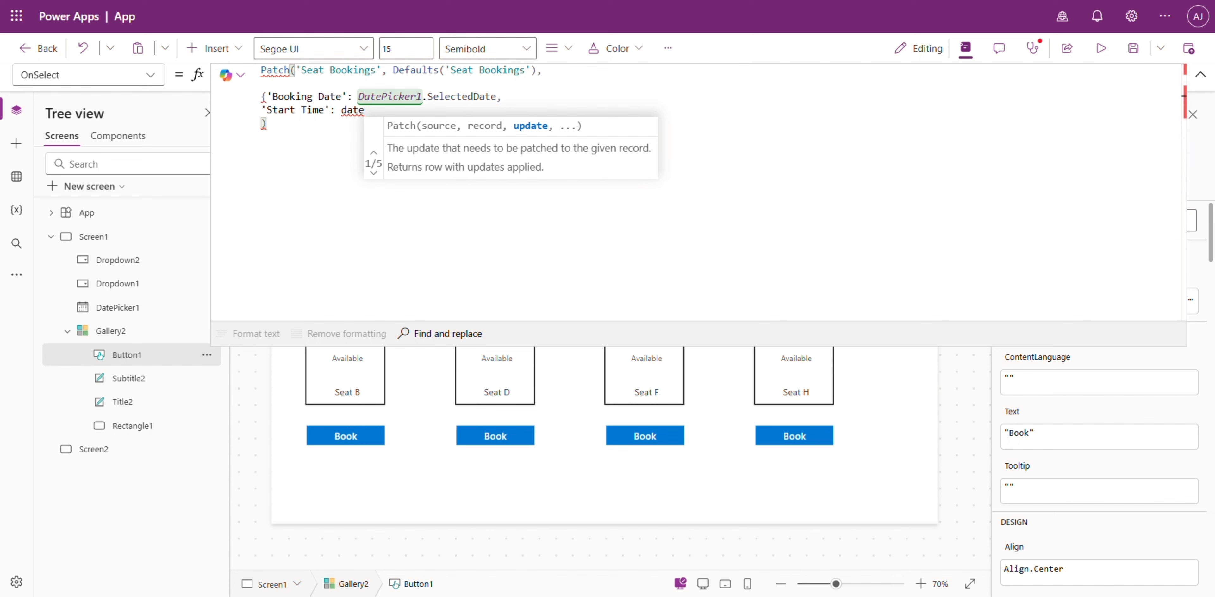
type("time")
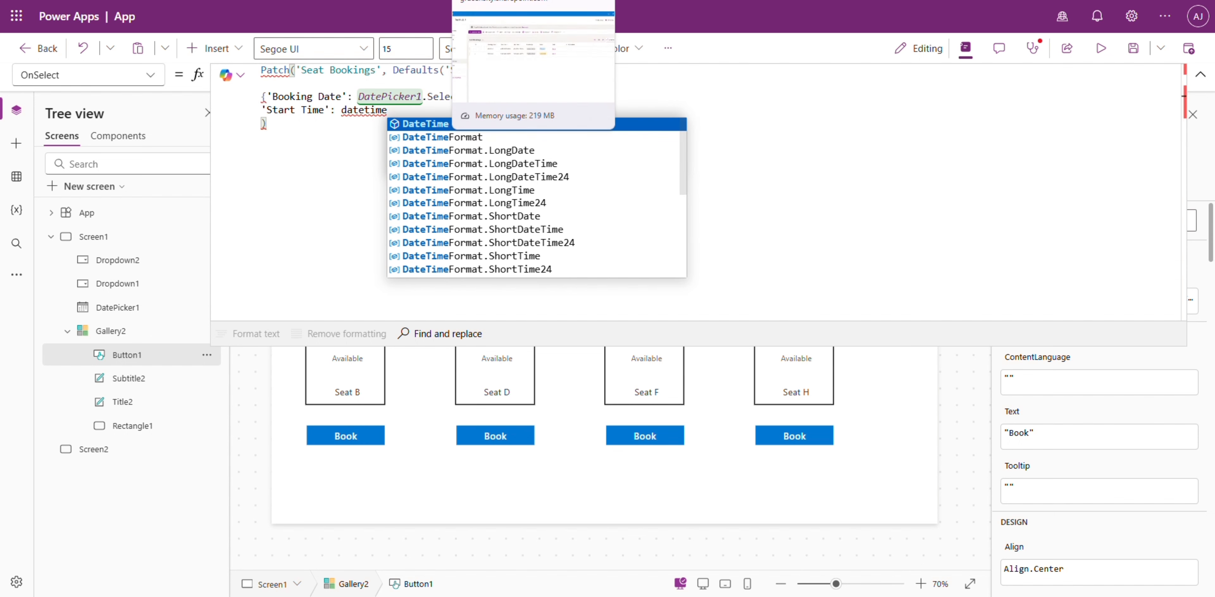
type("v")
key("Tab")
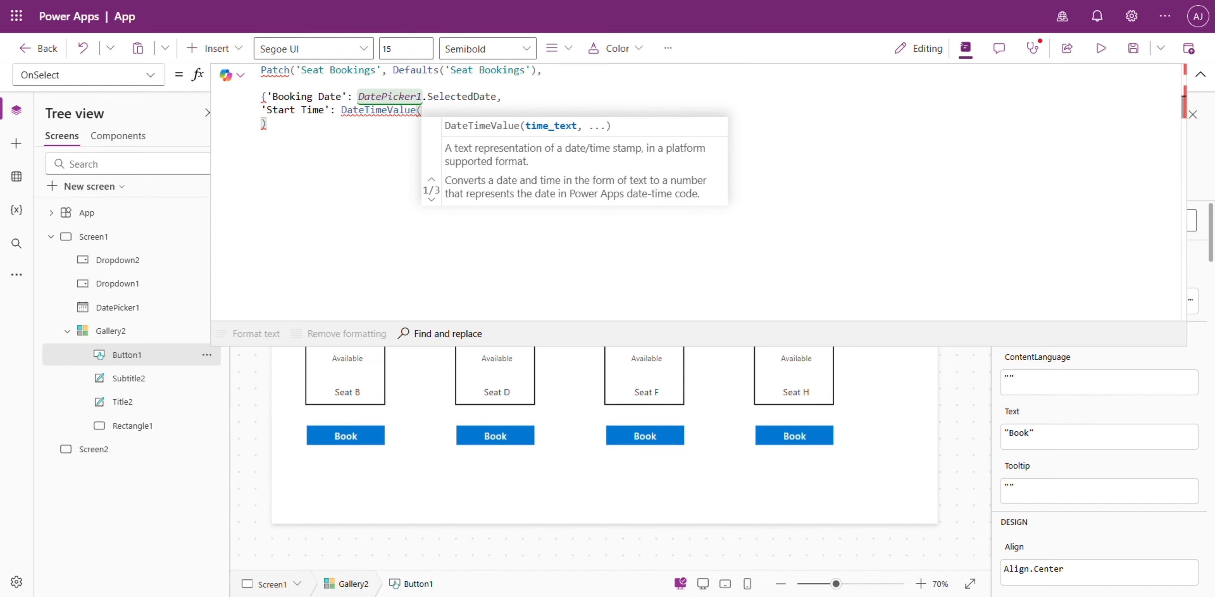
Step: Complete the Start Time value as DateTimeValue(Dropdown1.SelectedText.Value), followed by a comma
type("dropd")
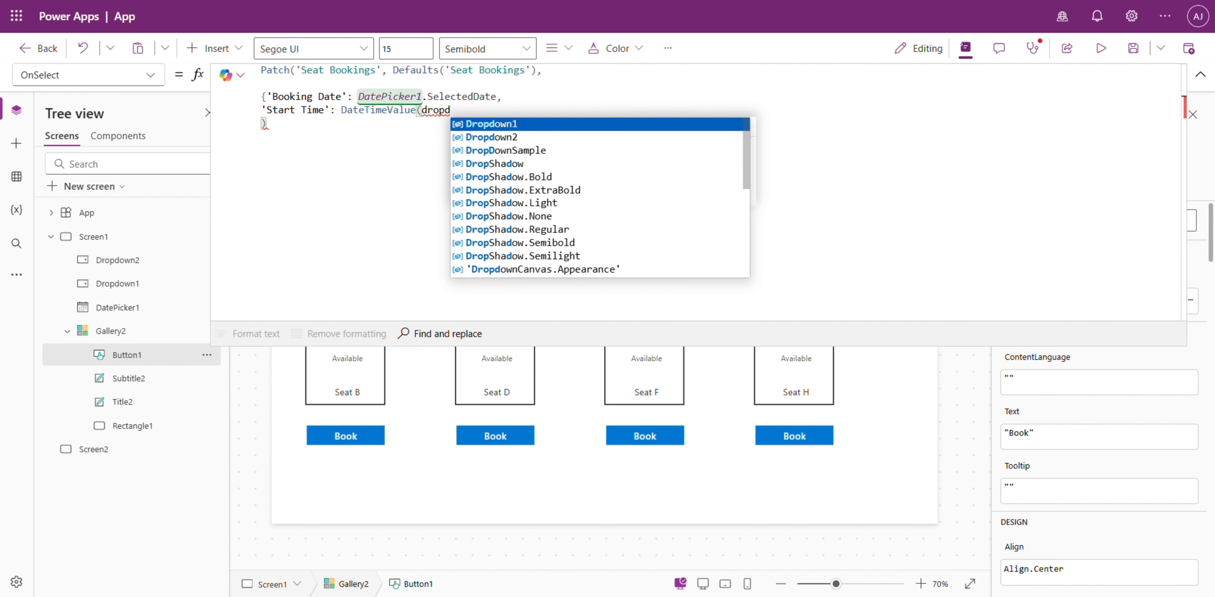
key("Tab")
type(".")
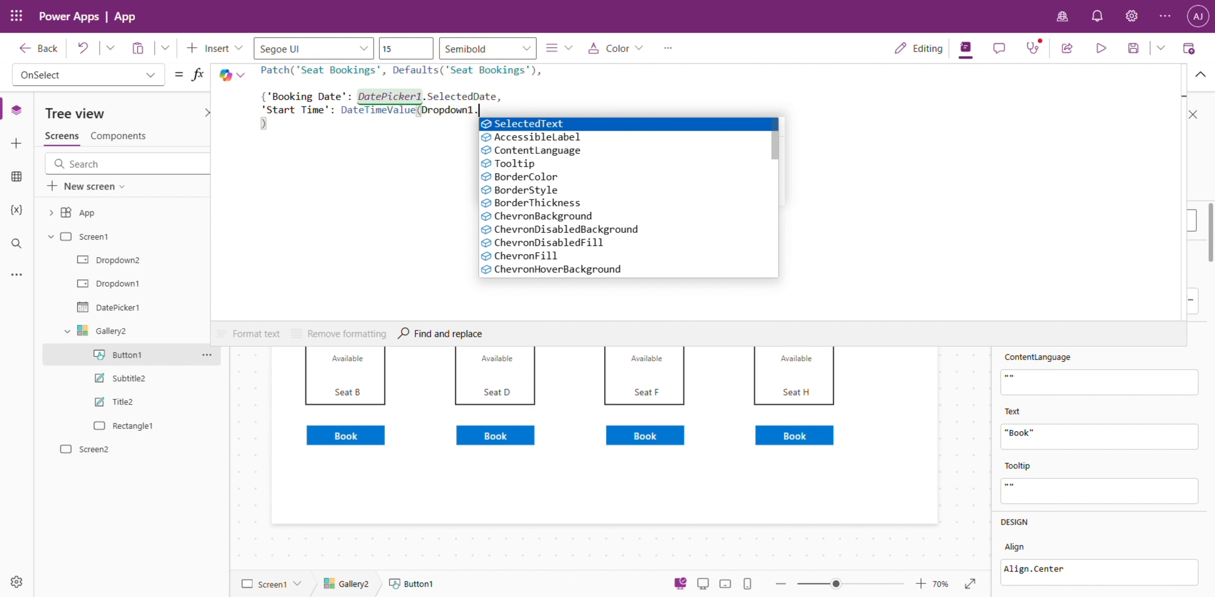
key("Tab")
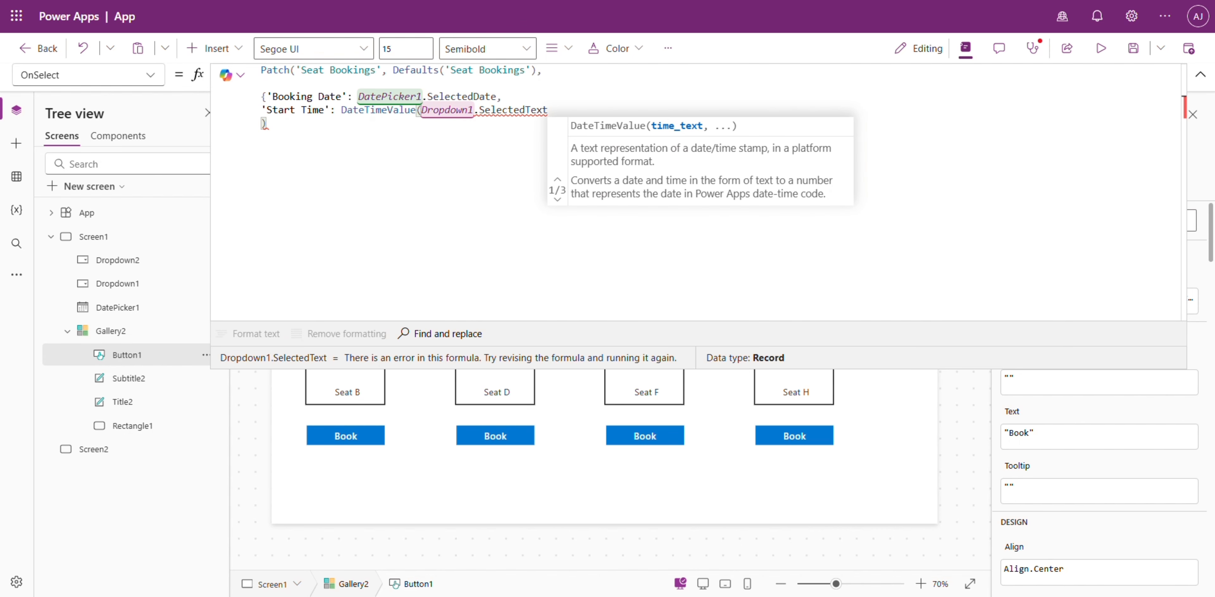
type(".")
key("Tab")
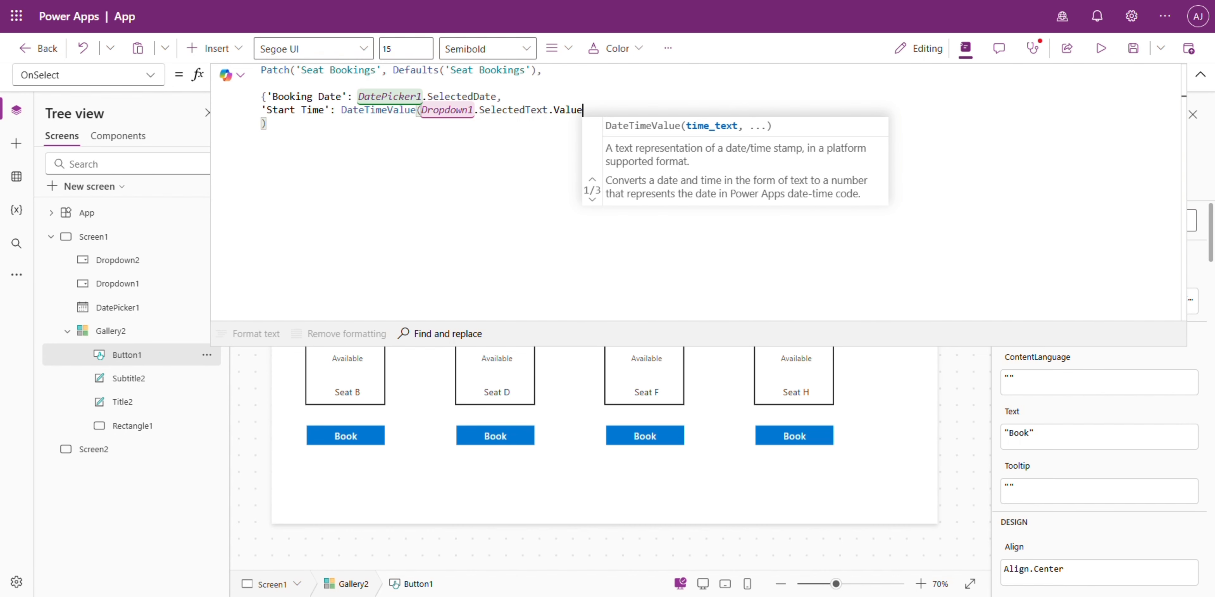
type(")")
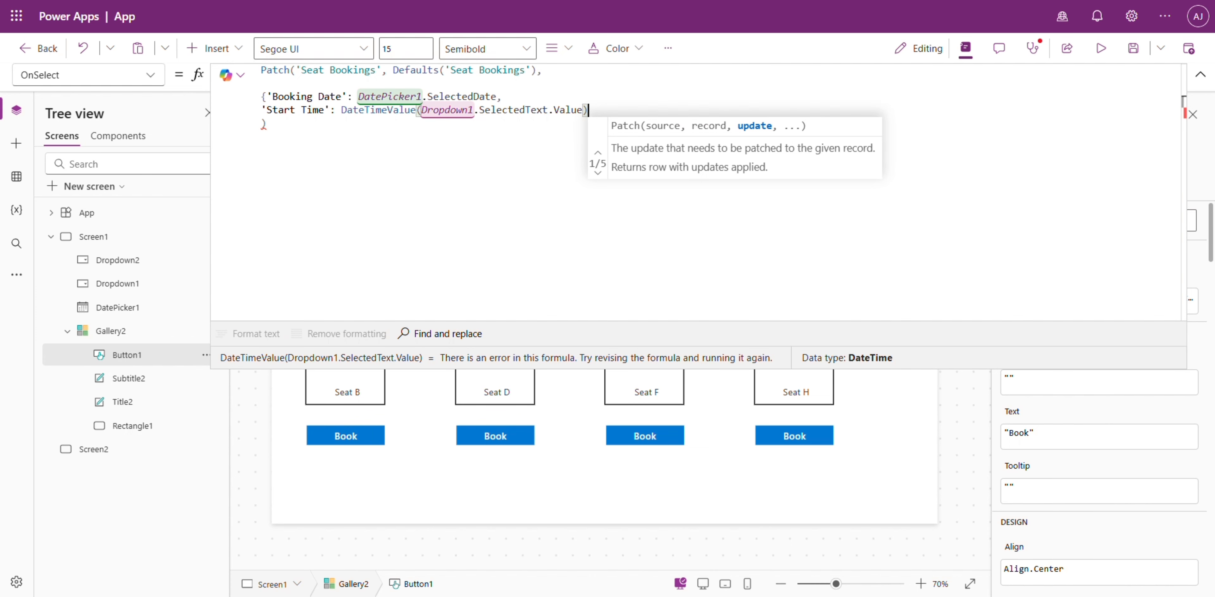
type(",")
Step: Add 'End Time' on a new line, reusing the copied Start Time expression as DateTimeValue(Dropdown2.SelectedText.Value)
key("shift+Return")
type("'End Time':")
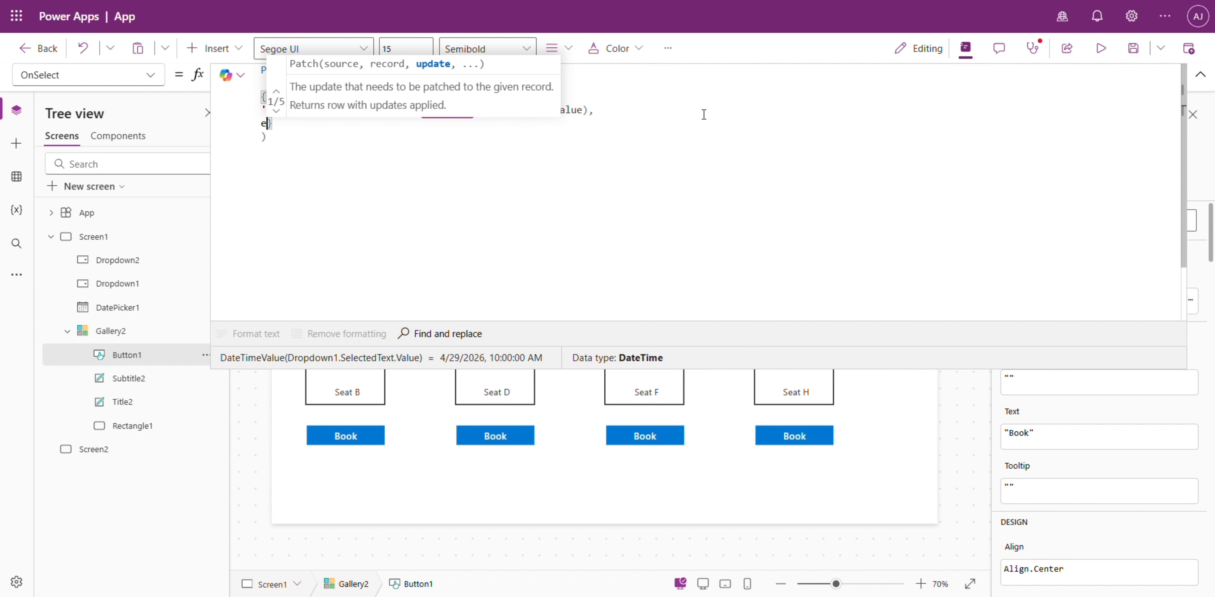
left_click(705, 112)
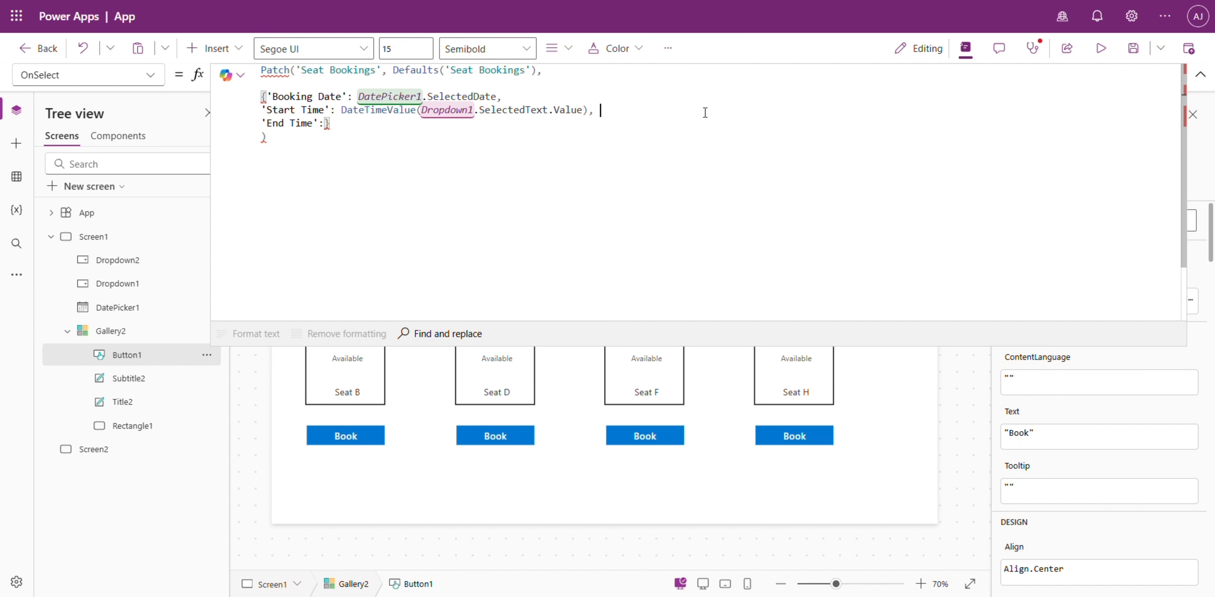
left_click_drag(343, 113, 589, 110)
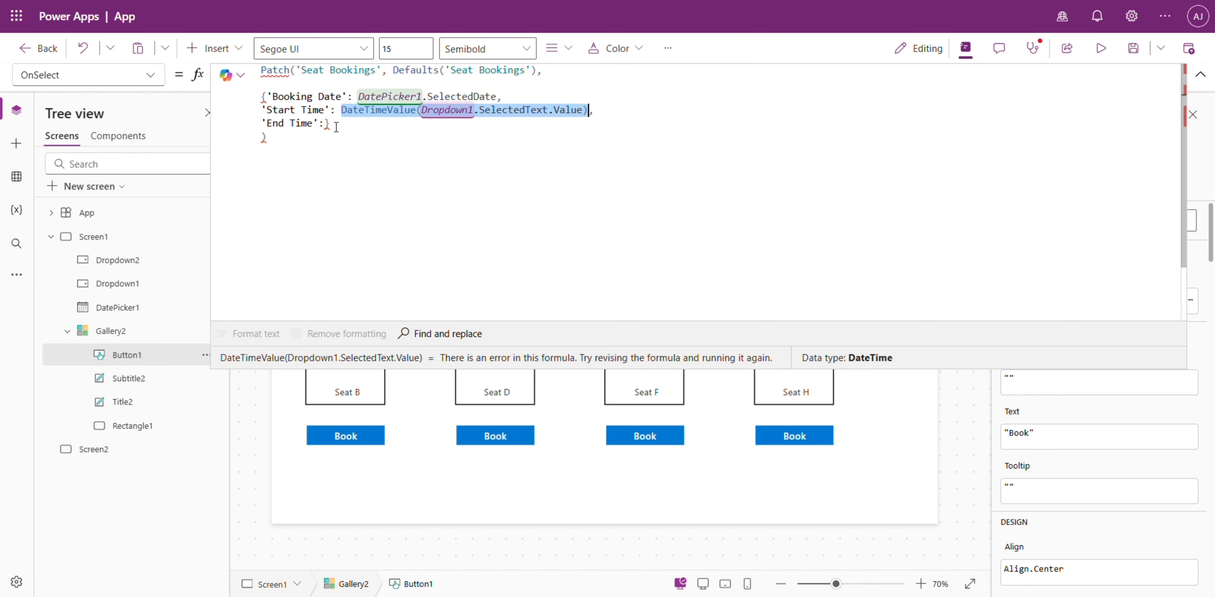
key("ctrl+c")
left_click(323, 122)
key("ctrl+v")
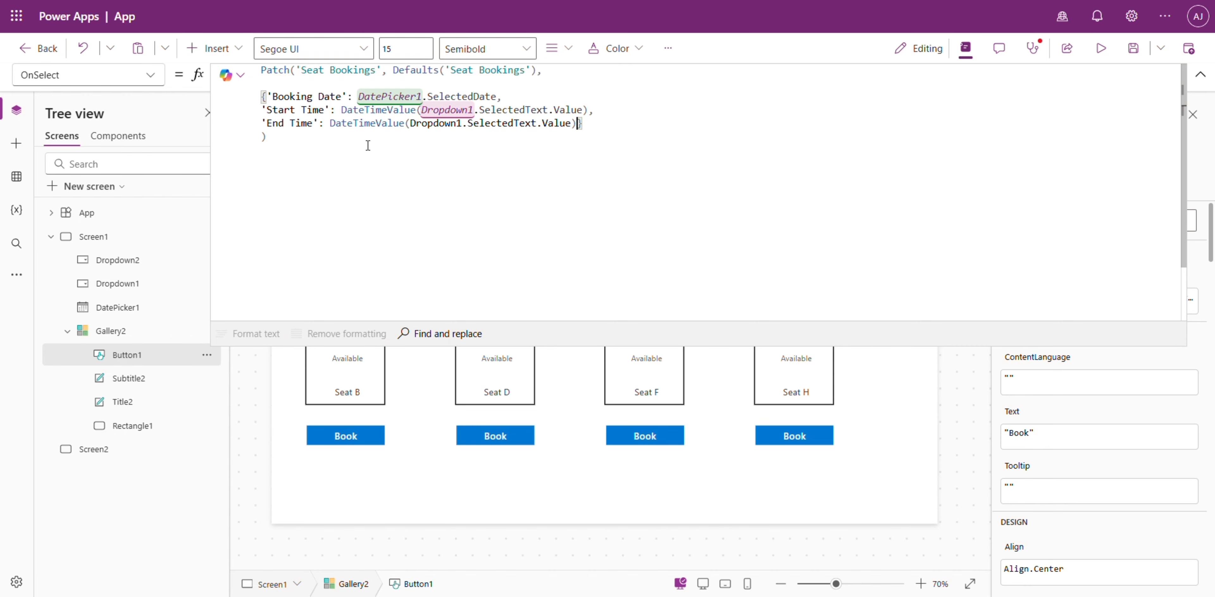
left_click(466, 119)
key("BackSpace")
type("2")
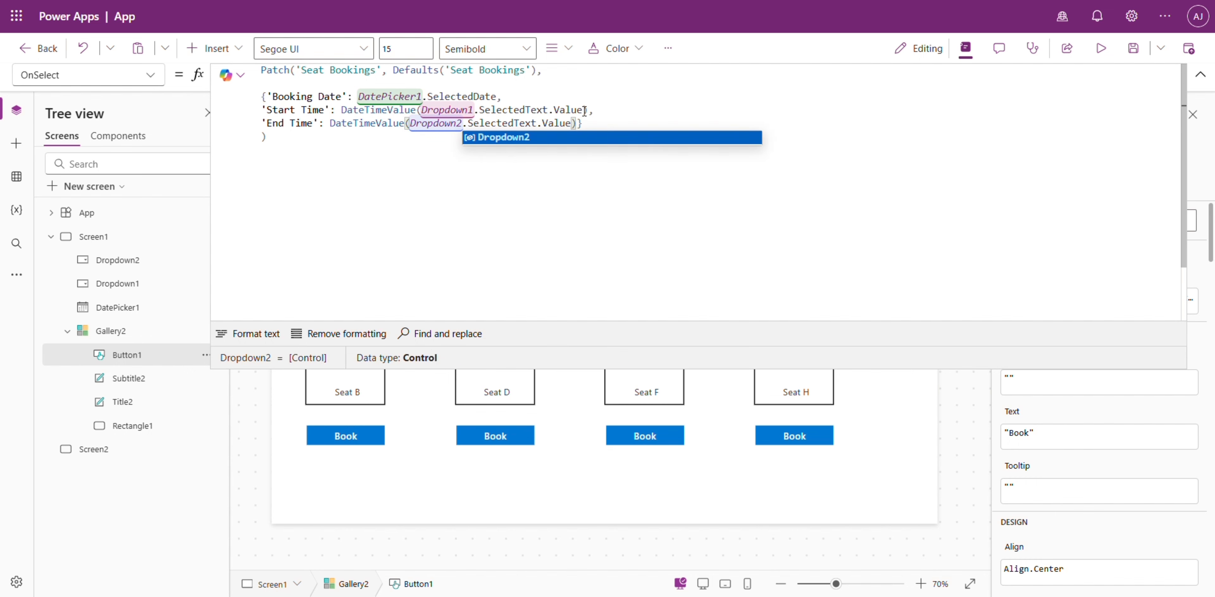
left_click(585, 113)
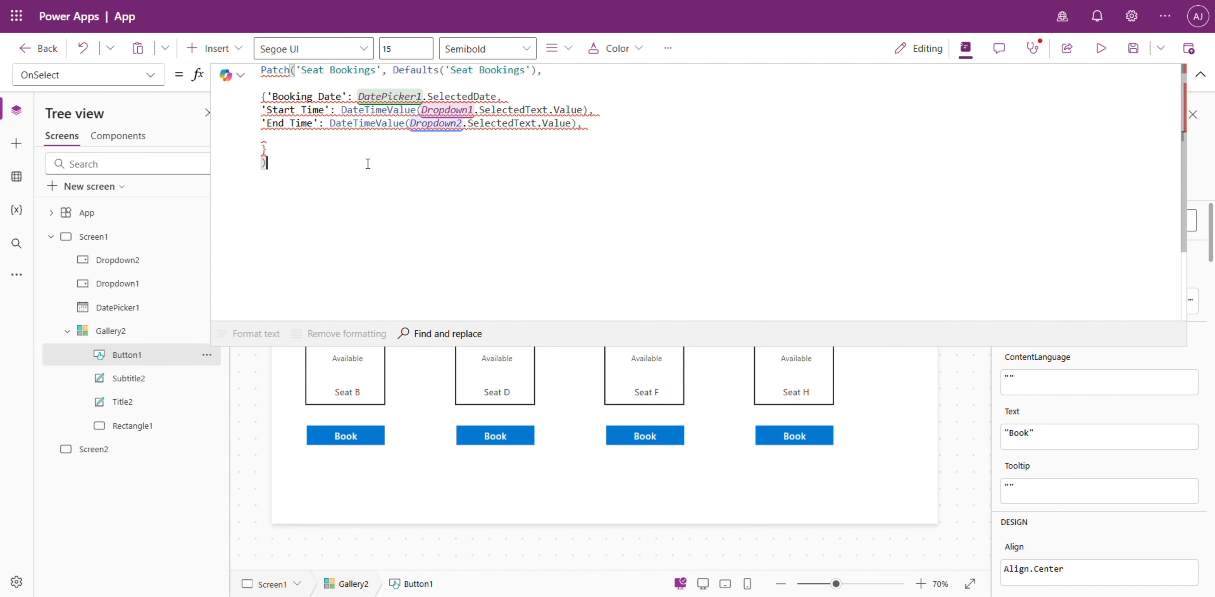
Step: Add Status: {Value: "Booked"} below the End Time field, followed by a comma and a new line
left_click(344, 136)
type("Stat")
key("Tab")
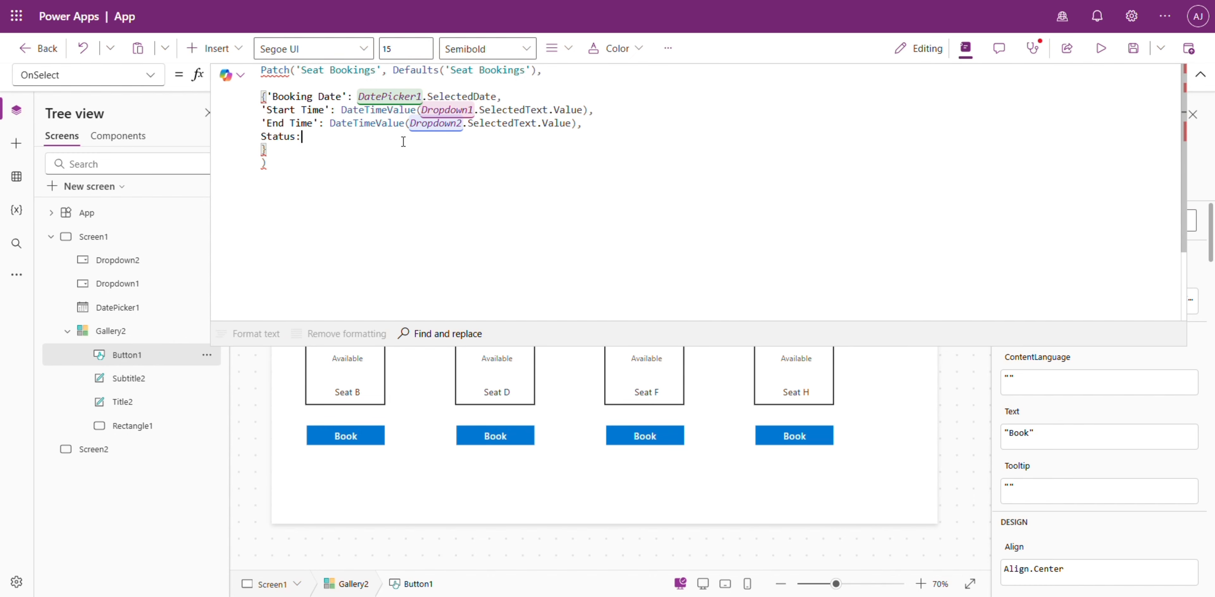
type("{}")
key("Left")
type("Value")
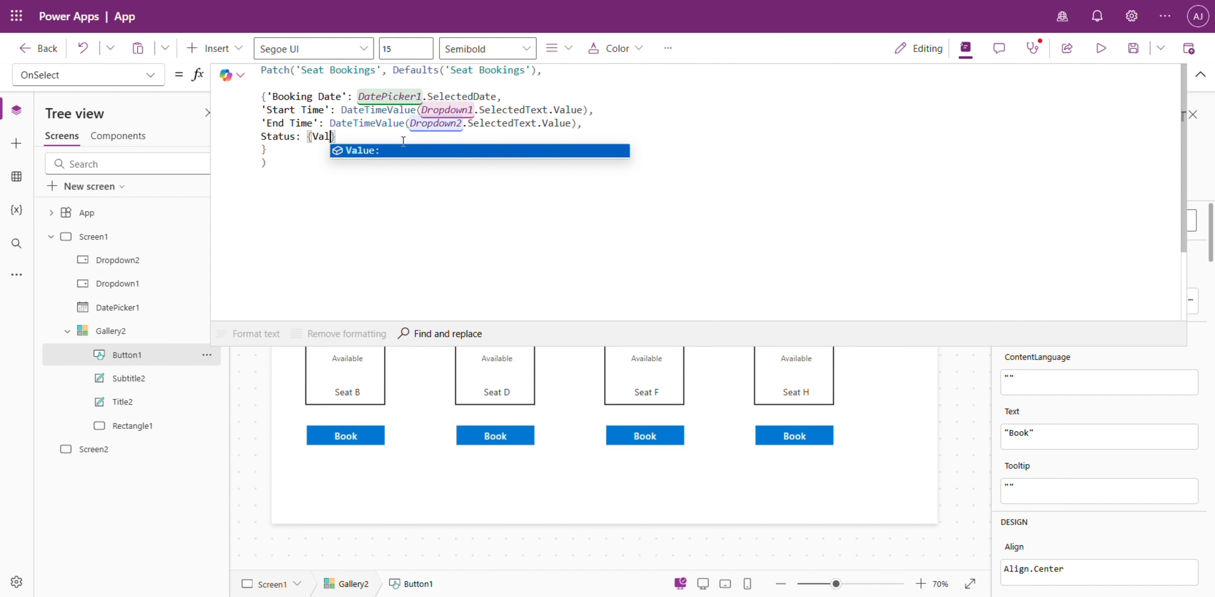
type(": B")
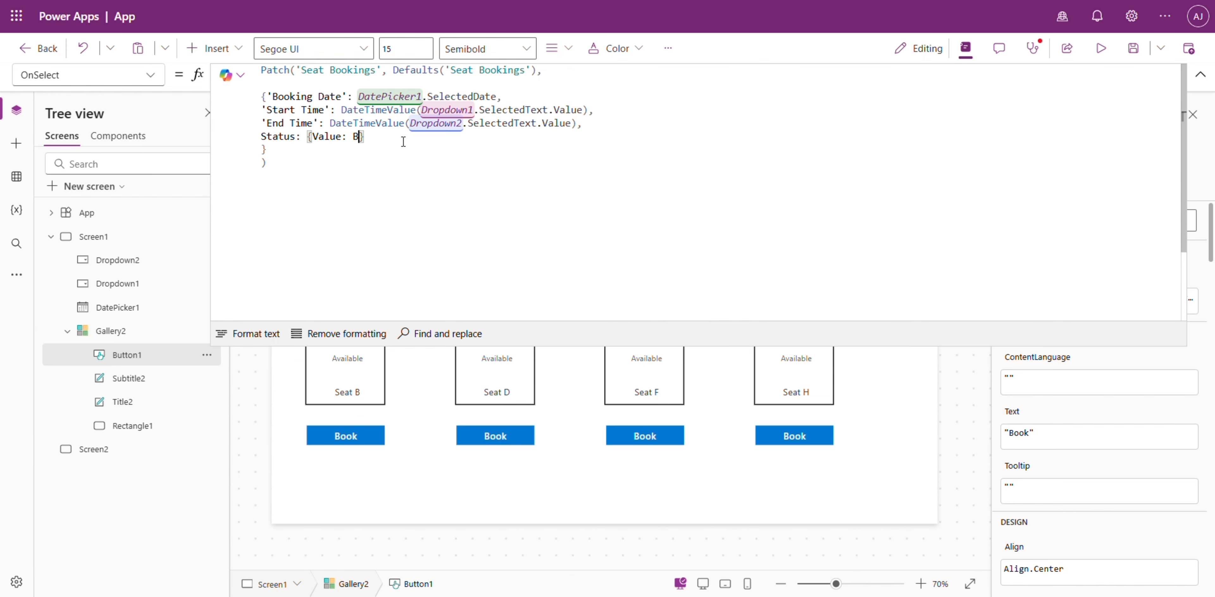
type("\"Boo")
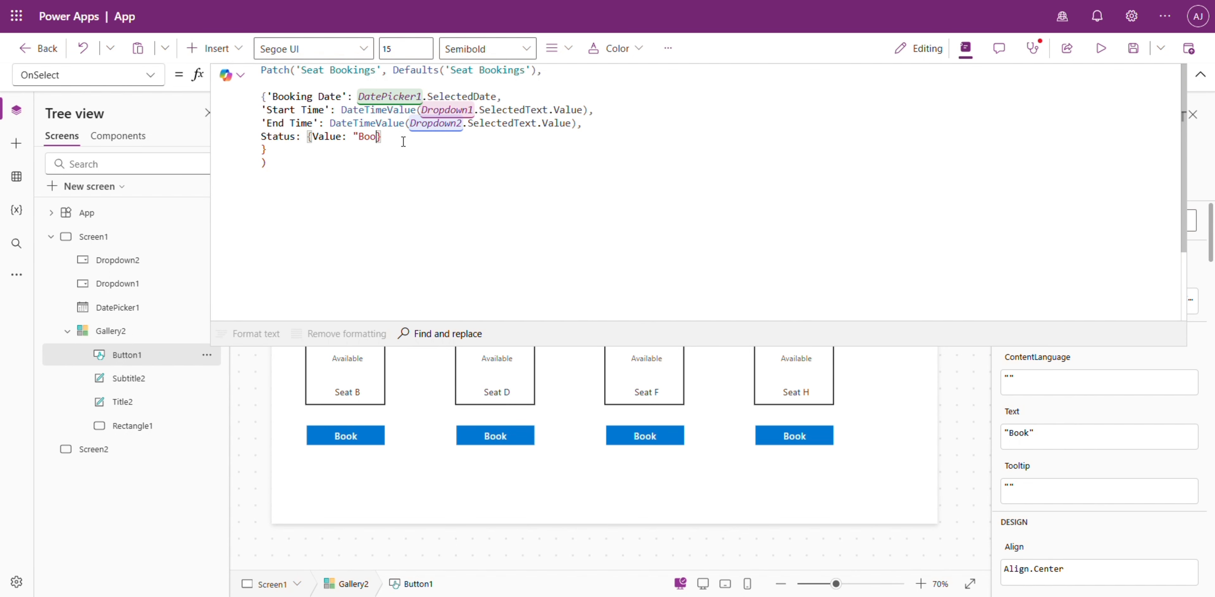
type("ked\"")
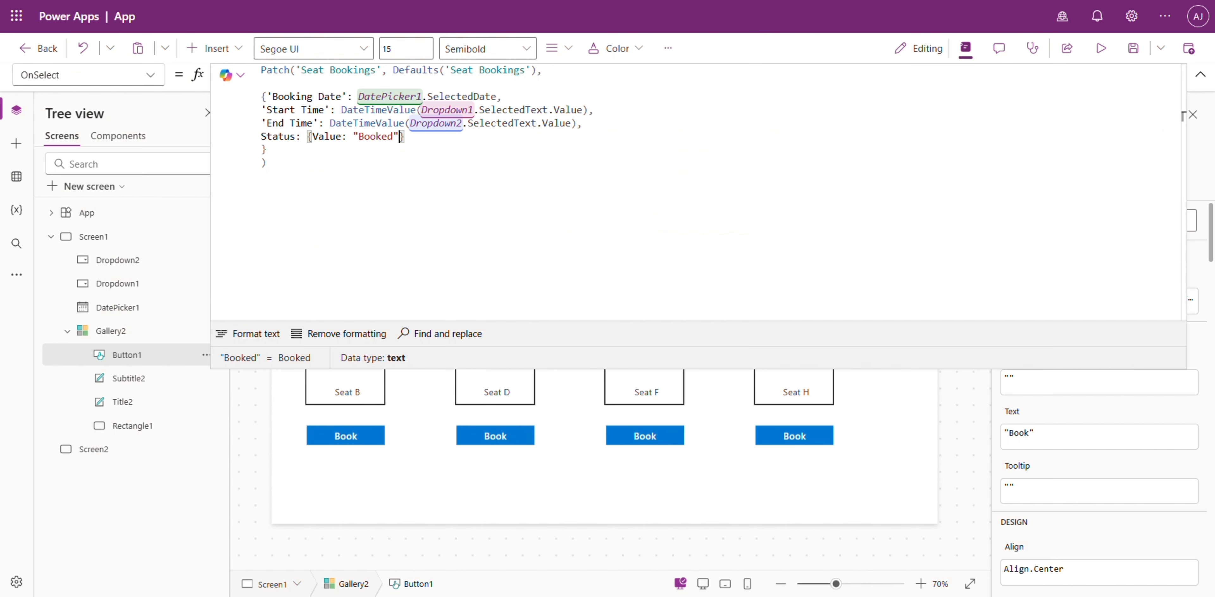
type(",")
key("Return")
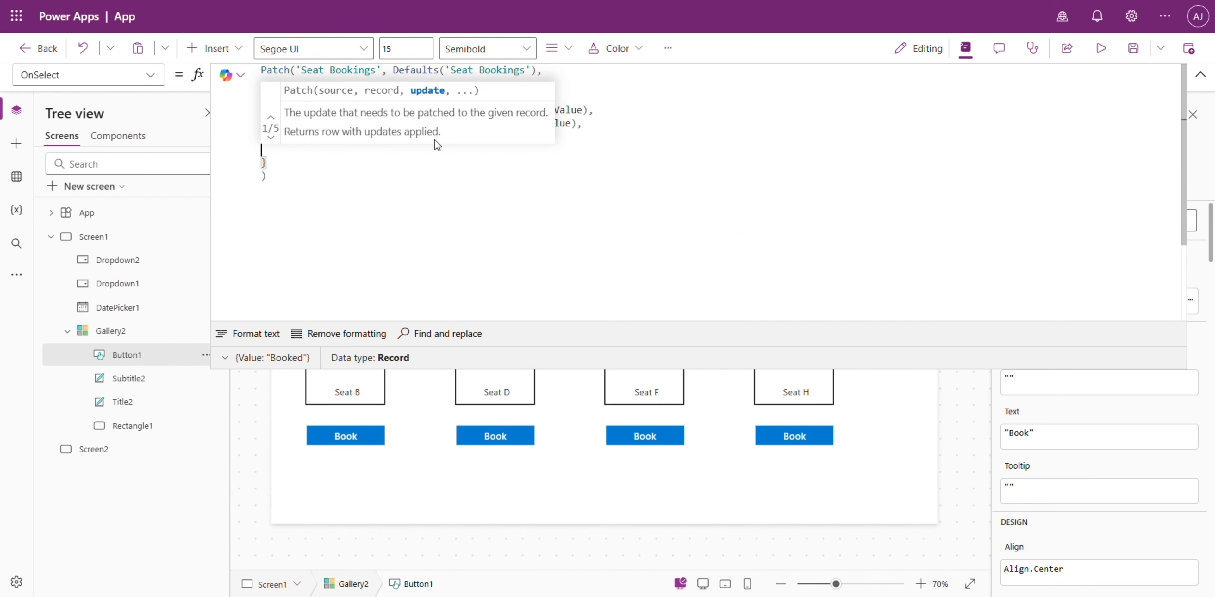
Step: Add a Seat field to the Patch record with the lookup record {Id: ThisItem.ID}
type("Seat:")
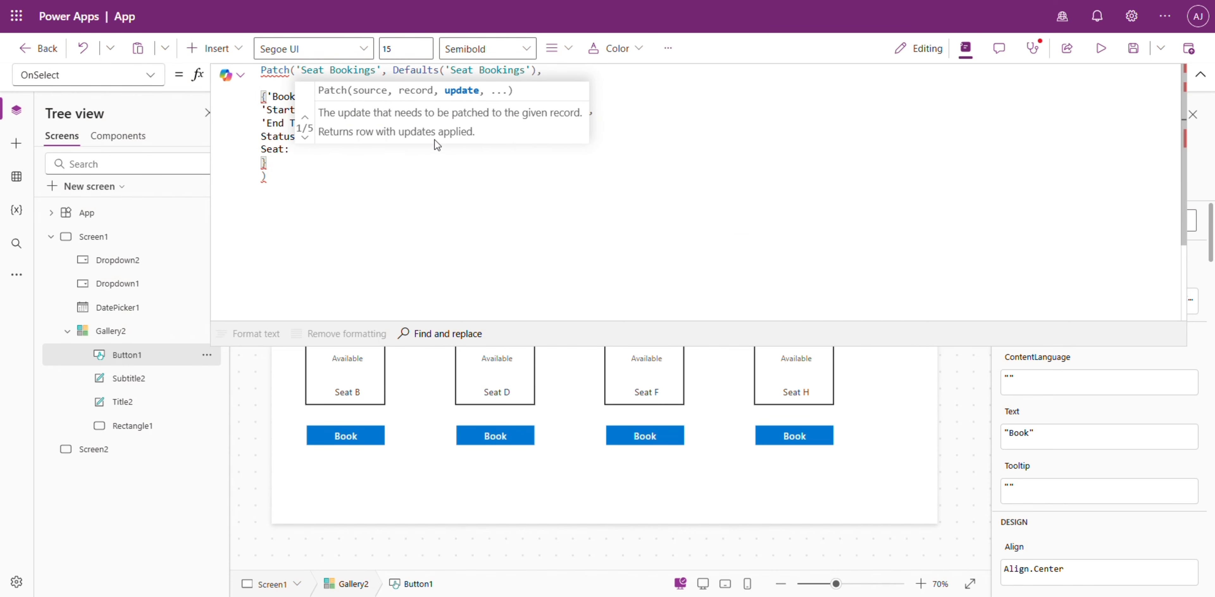
type(" {Value: \"Booked\"},")
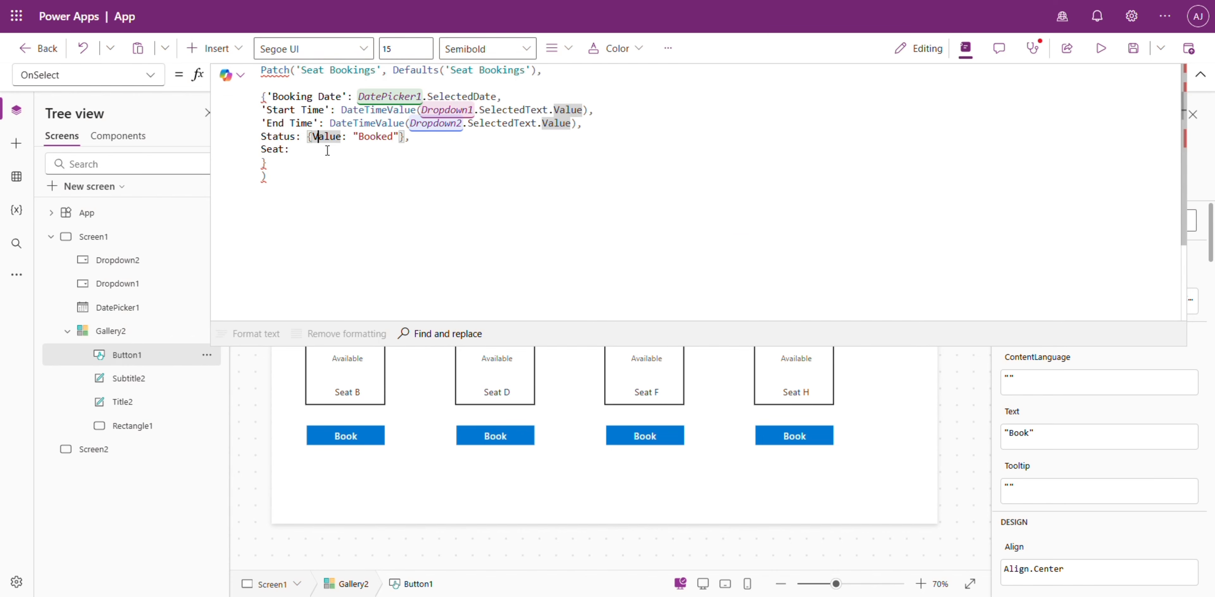
type("Id: this")
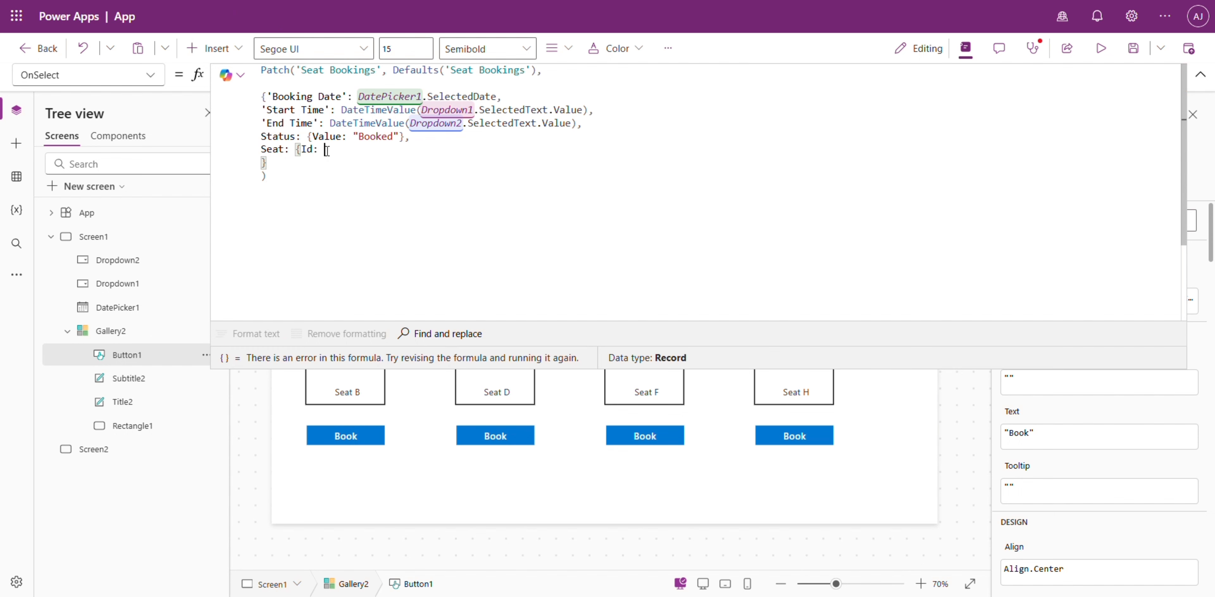
key("BackSpace")
key("BackSpace")
key("BackSpace")
key("BackSpace")
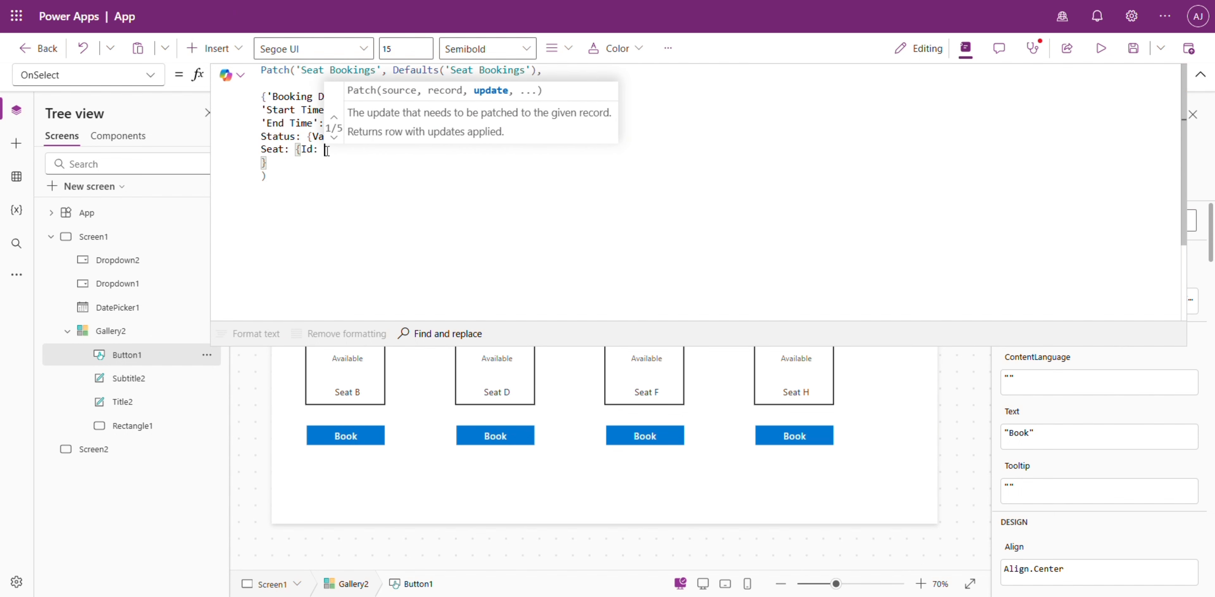
type("THisItem")
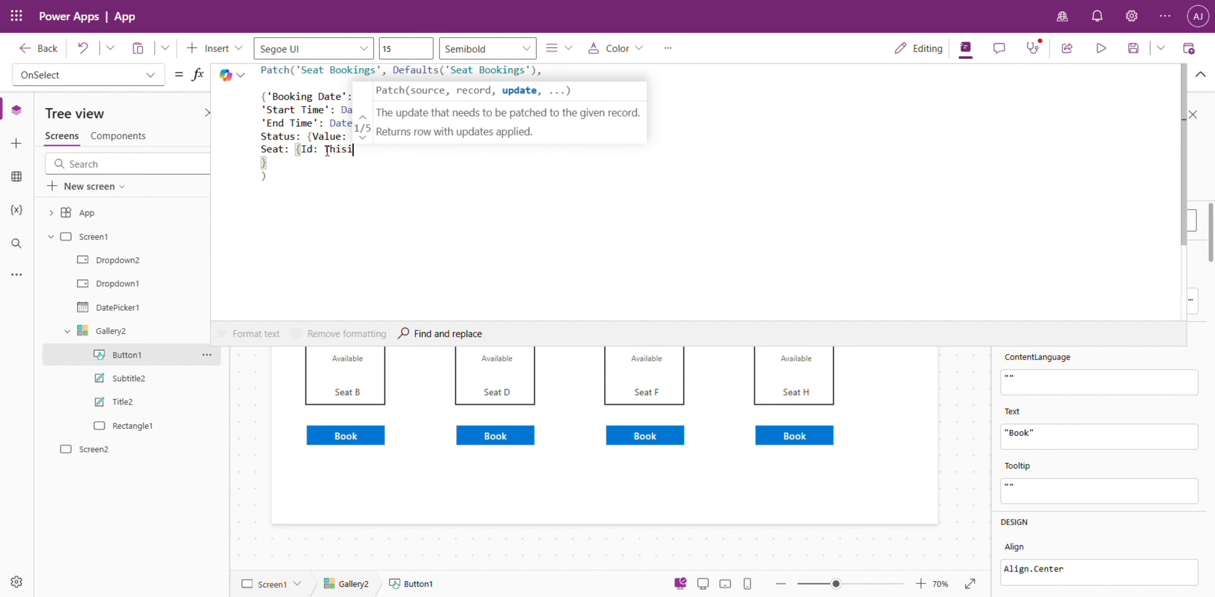
type(".ID}")
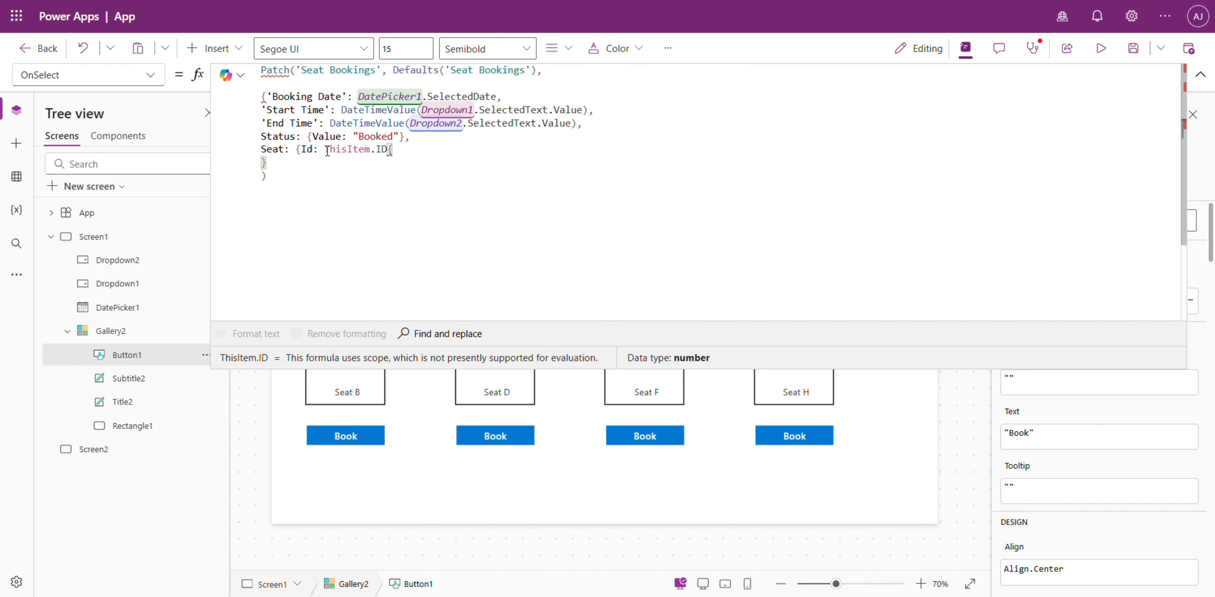
type("}")
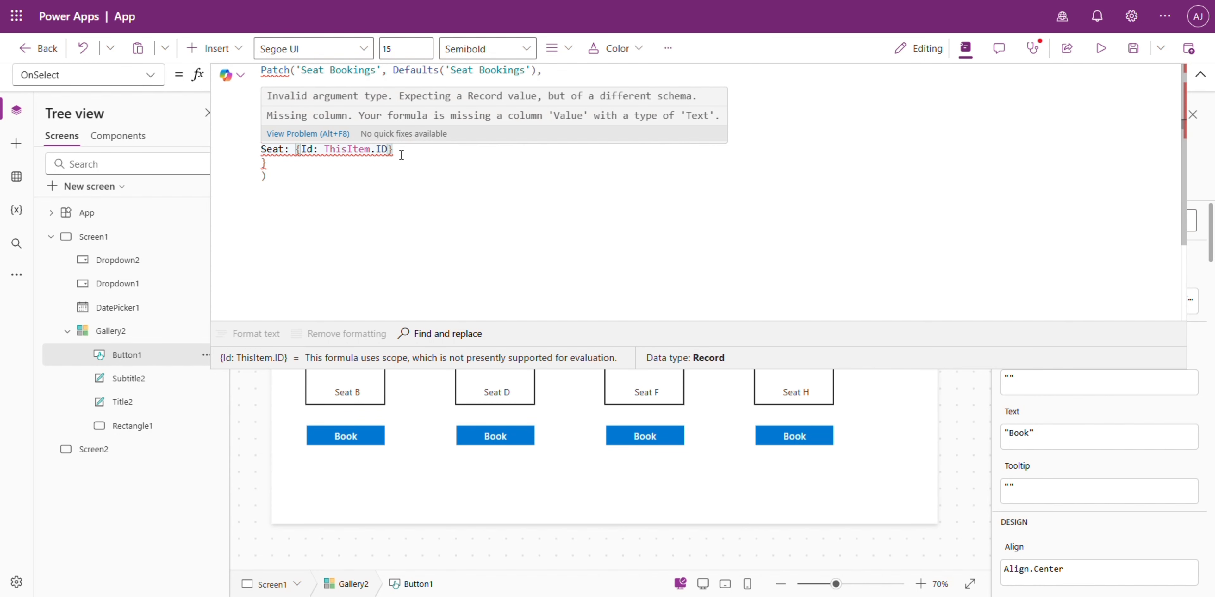
Step: Extend the Seat record with Value: ThisItem.ID after the Id entry, and auto-format the whole formula
key("Return")
key("Return")
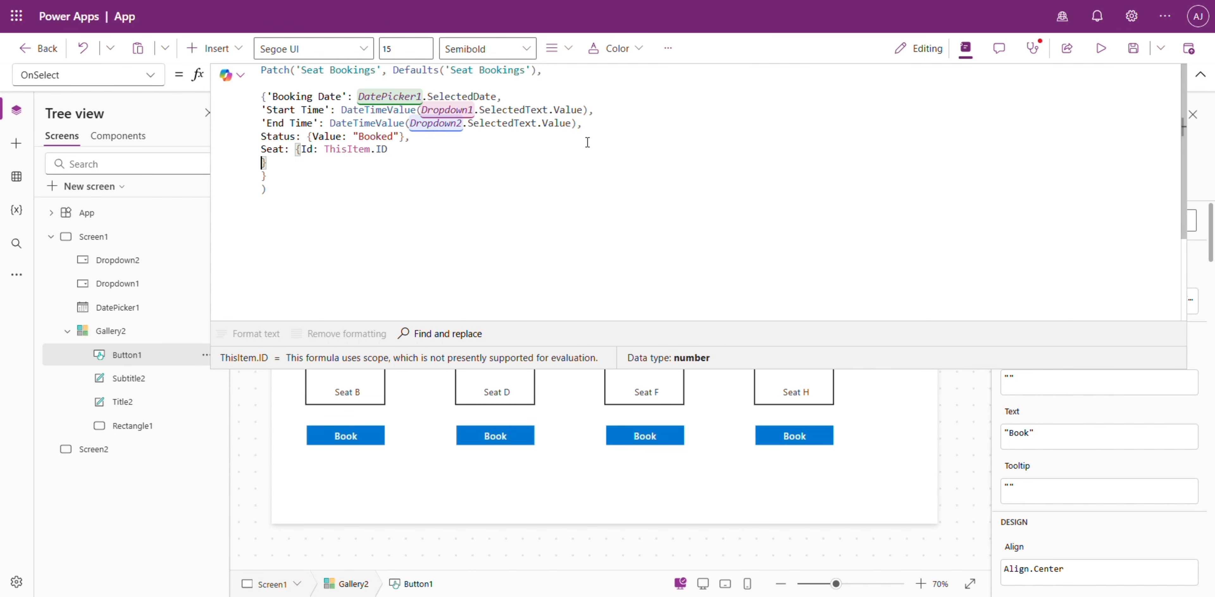
left_click(587, 142)
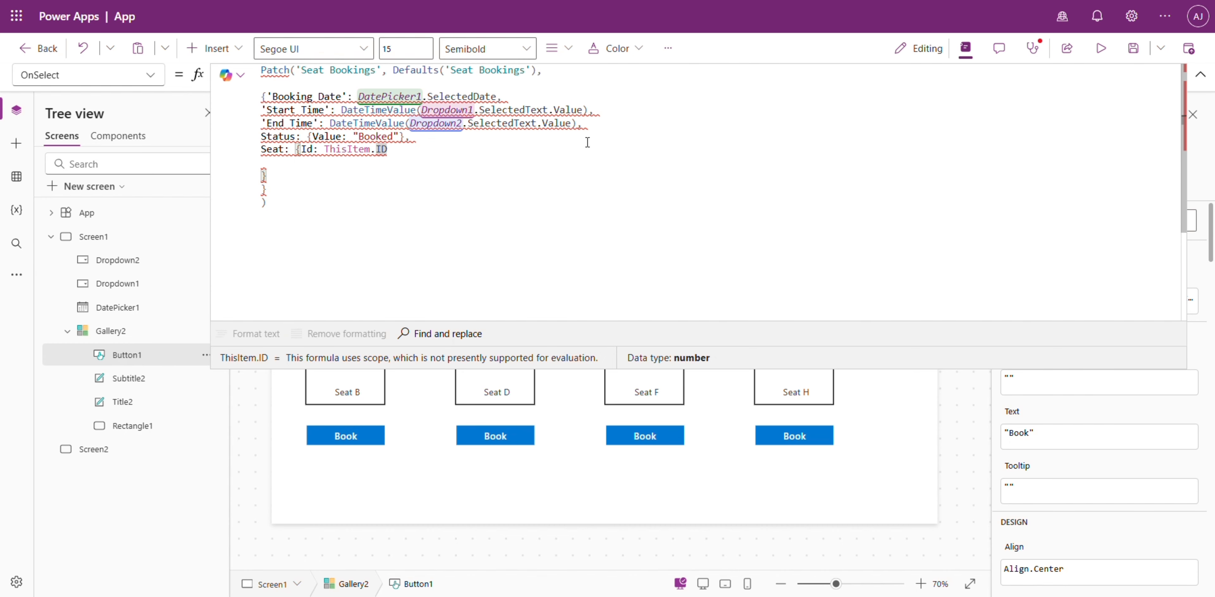
type(", Value:")
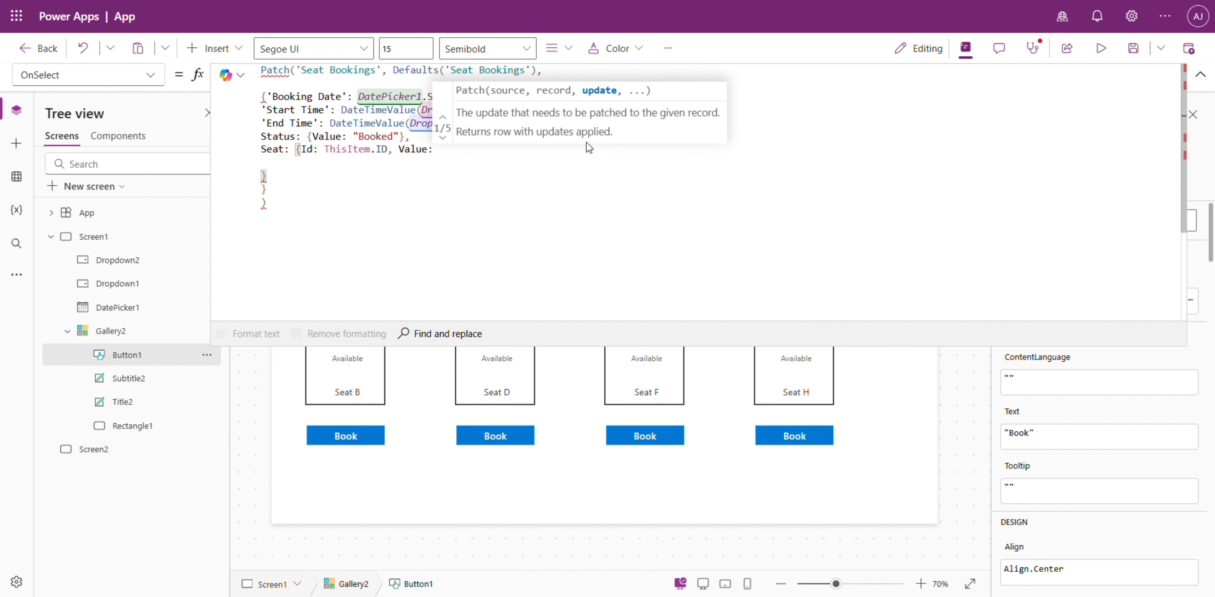
type(" this")
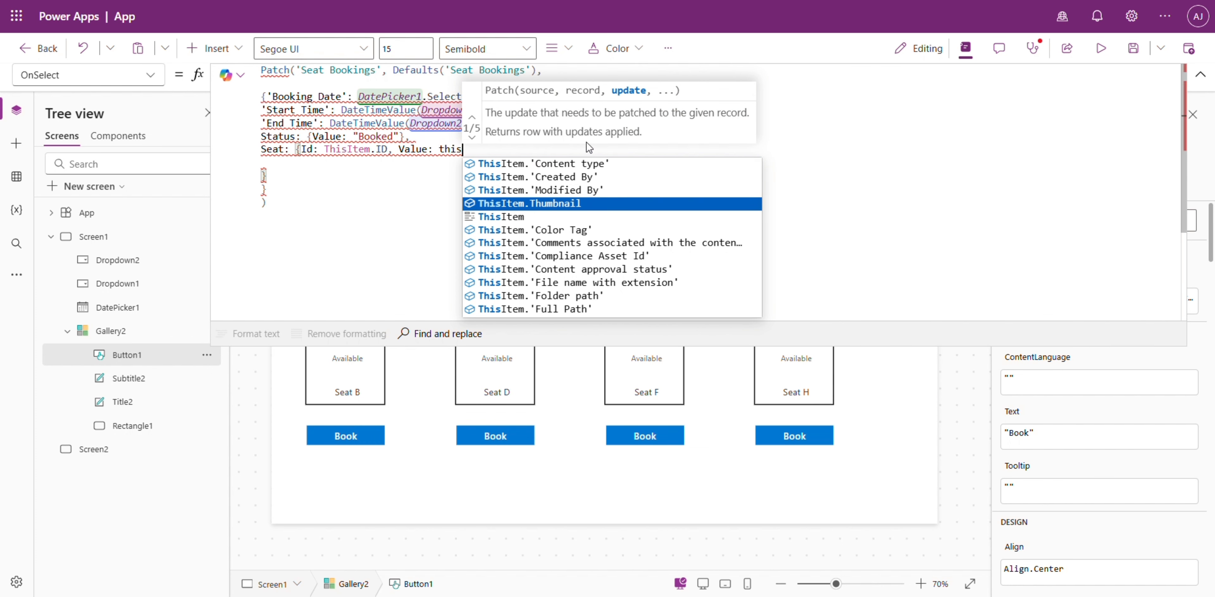
type("Item.i")
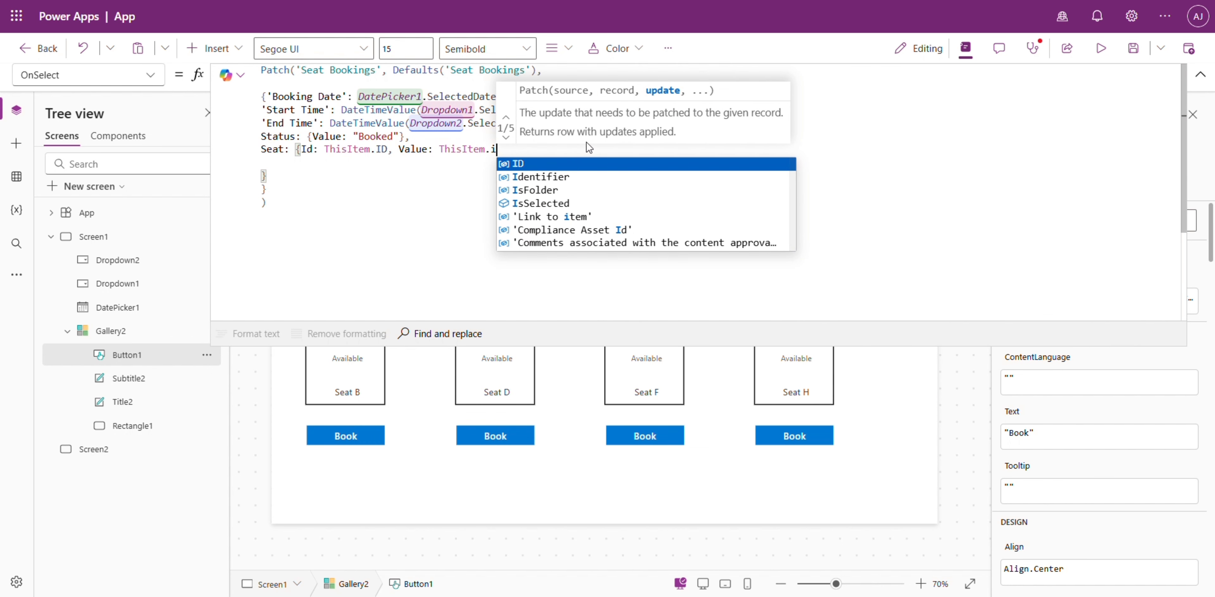
key("Tab")
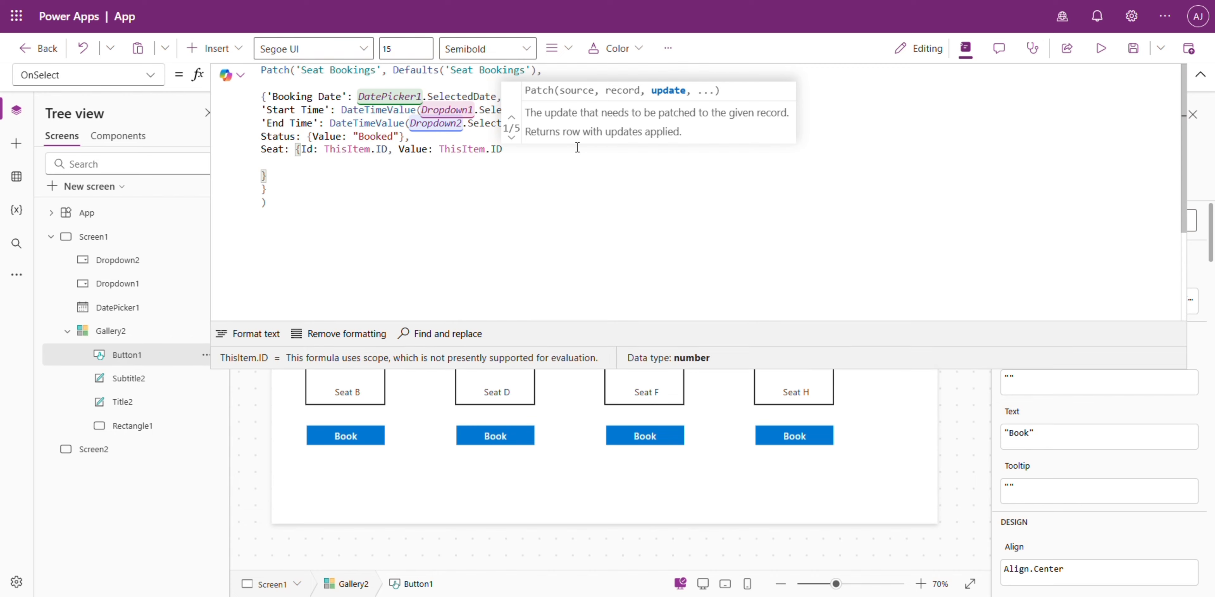
left_click(245, 335)
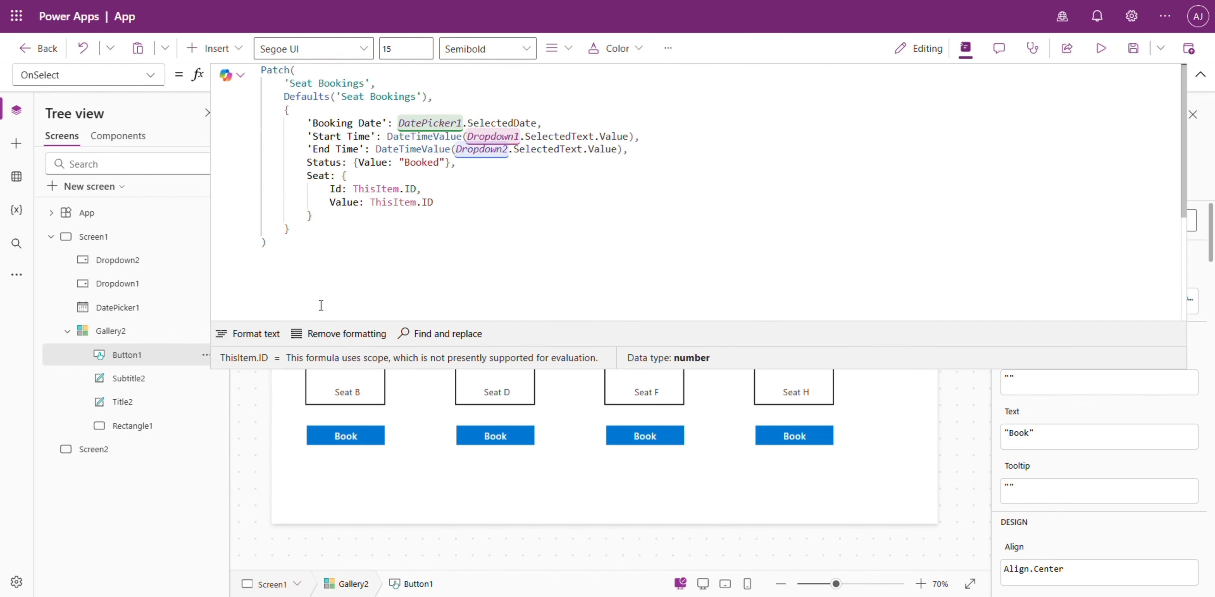
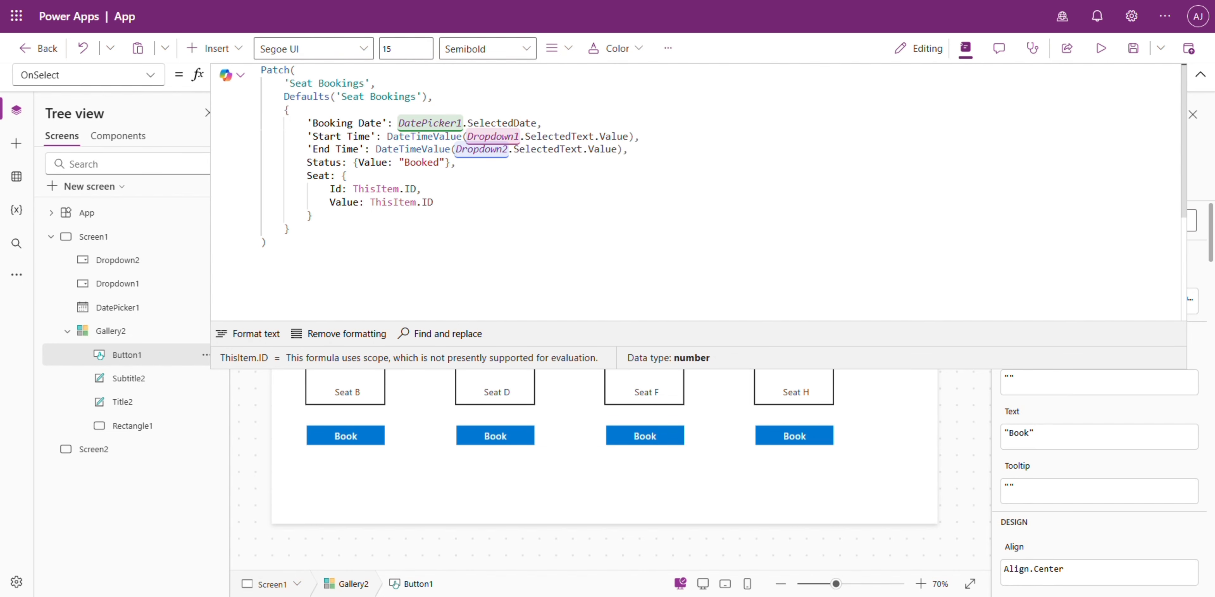
Step: Preview the app, book Seat C for 4/29/2026, and refresh the SharePoint Seat Bookings list to check the record
left_click(1105, 49)
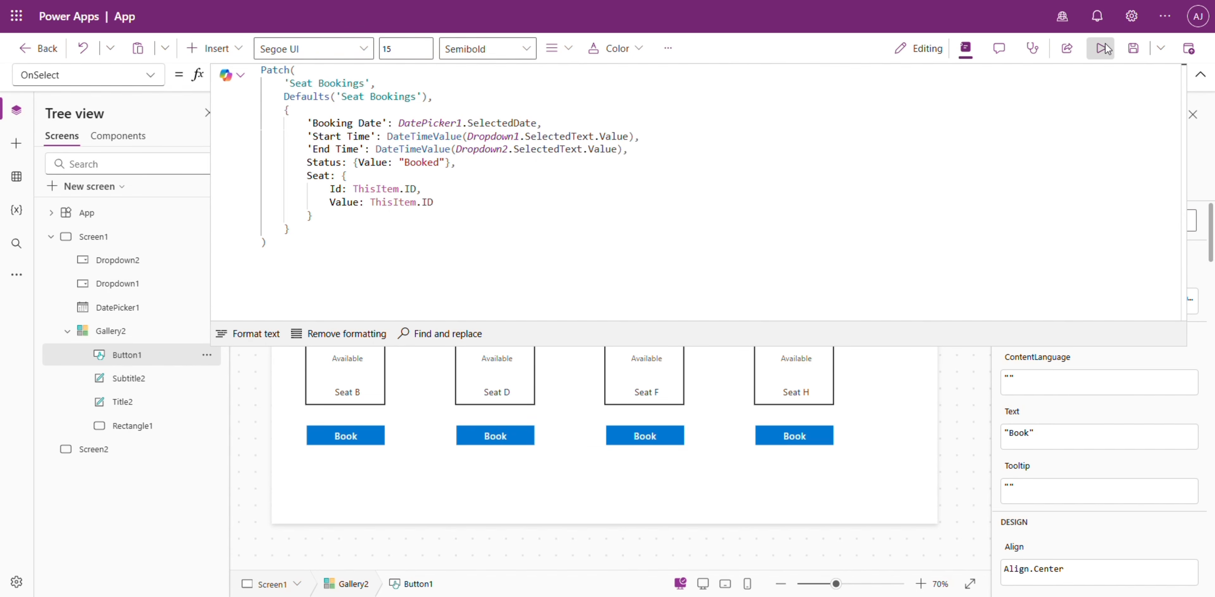
left_click(1105, 49)
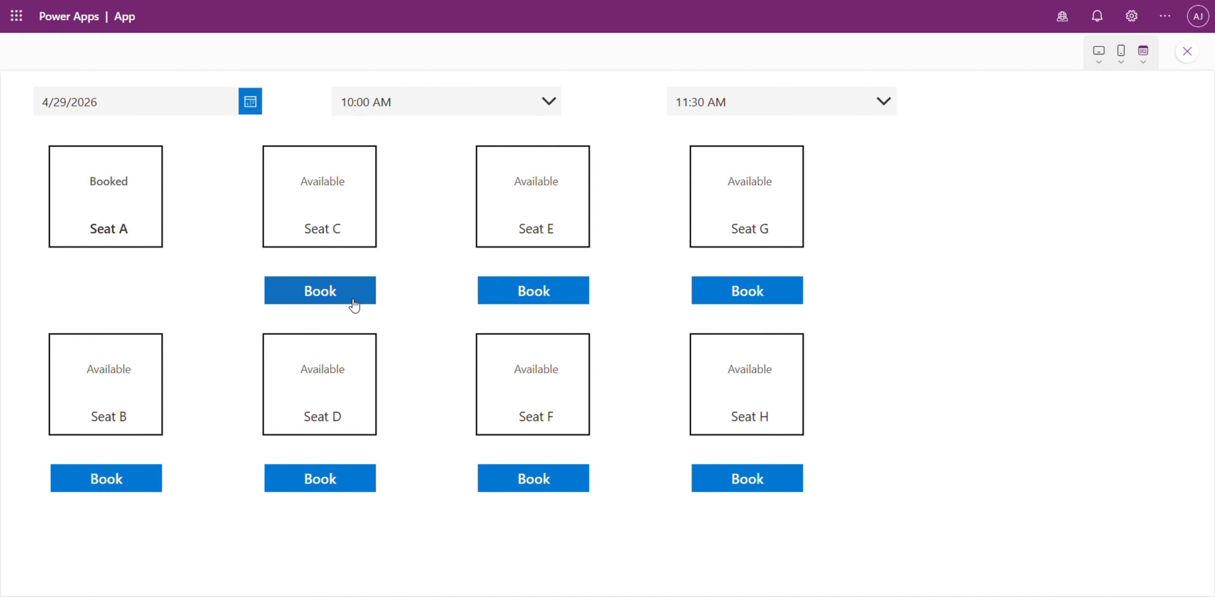
left_click(340, 298)
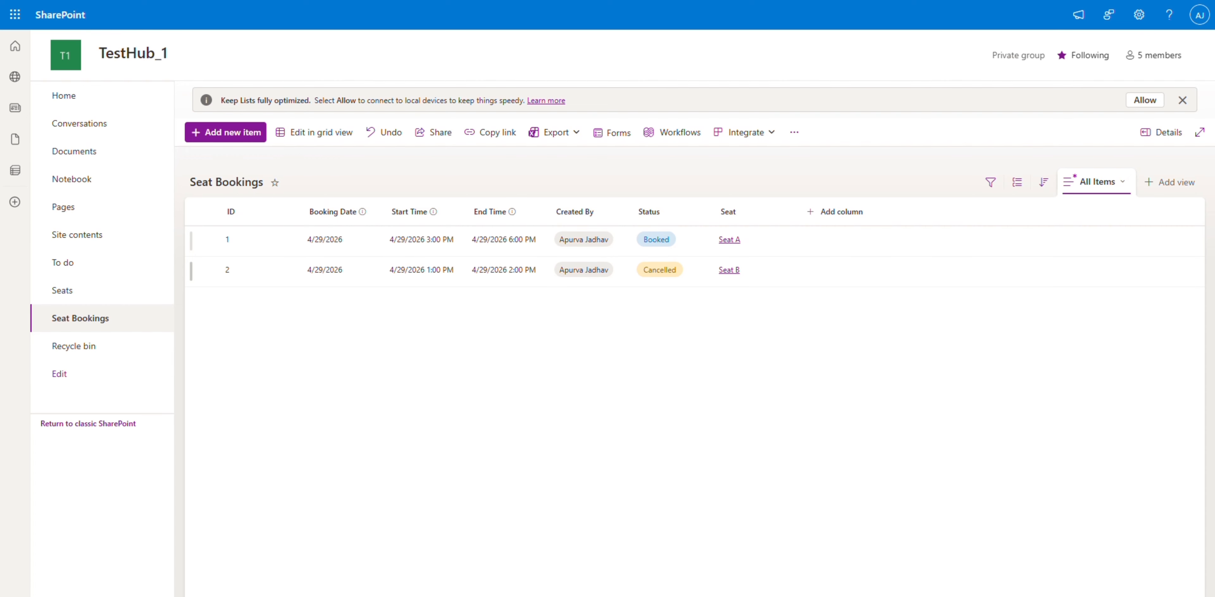
key("F5")
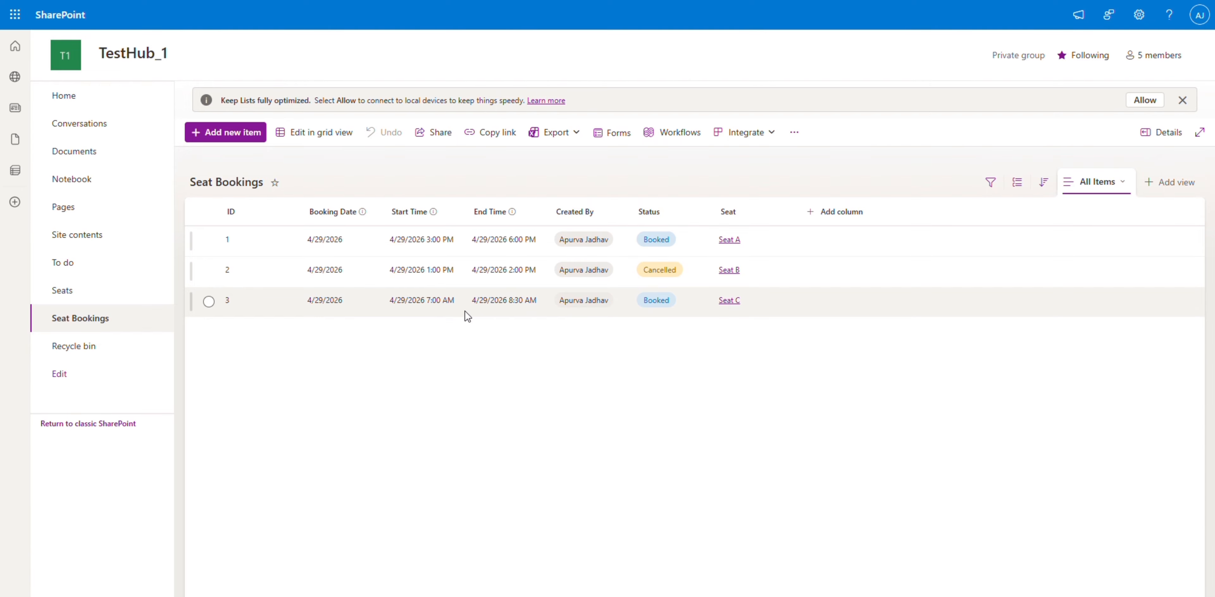
mouse_move(459, 317)
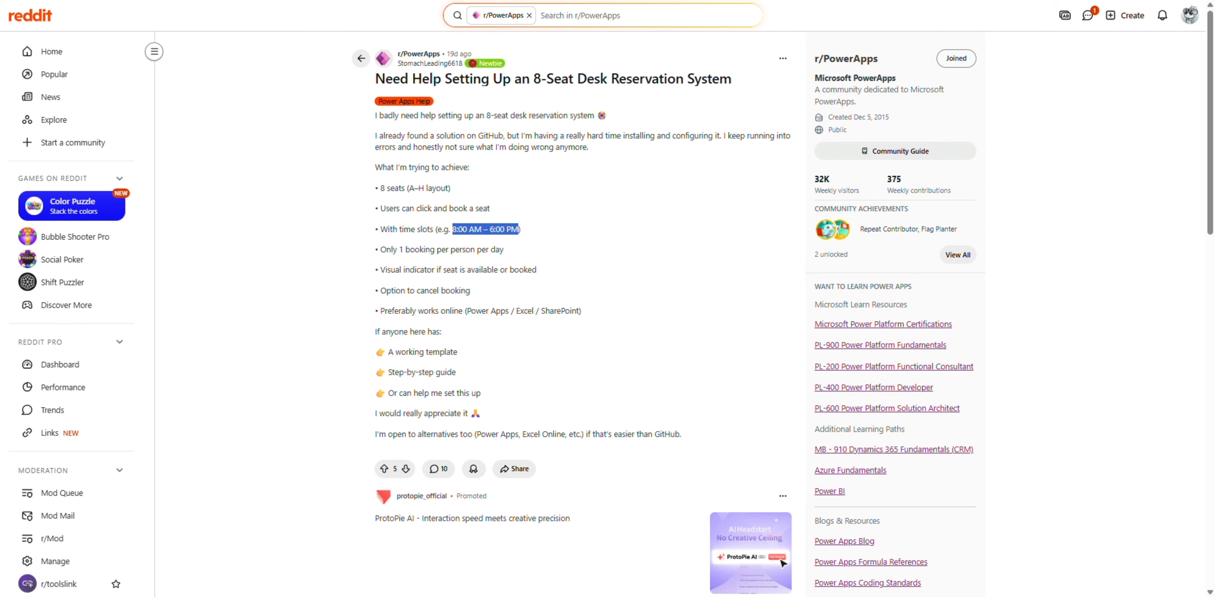
Step: Switch to the Reddit post and review its requirements on booking a seat, availability indicators, cancelling, and one booking per person per day
left_click(421, 273)
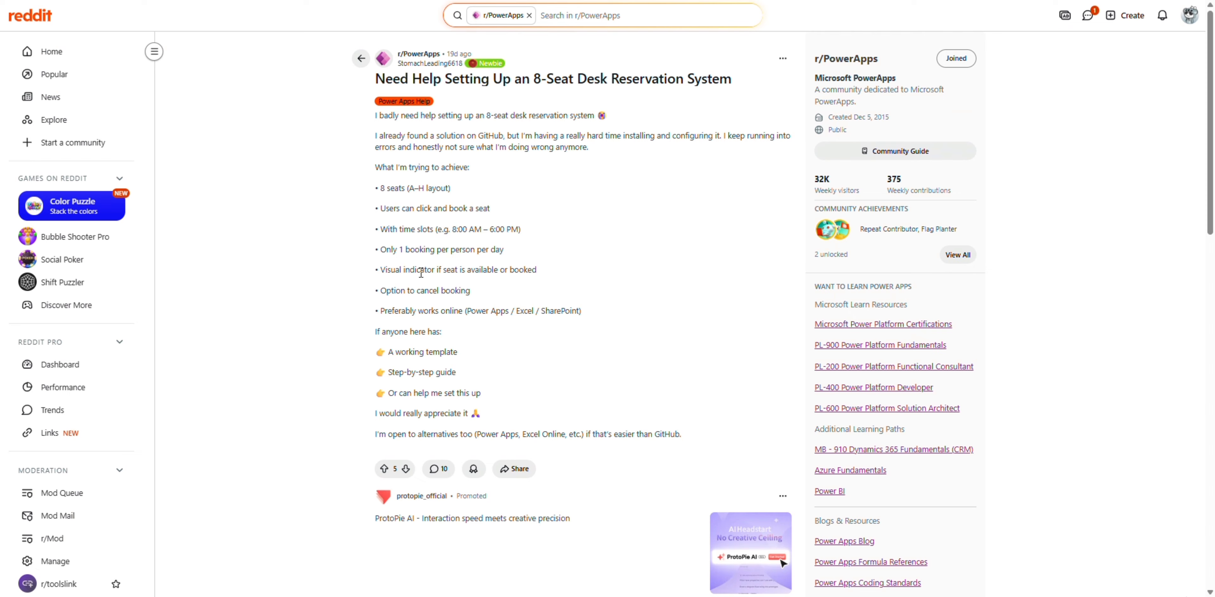
double_click(421, 270)
mouse_move(381, 292)
left_mouse_down()
mouse_move(470, 292)
mouse_move(376, 290)
left_mouse_up()
left_click(493, 296)
left_click(373, 289)
left_click_drag(379, 208, 483, 209)
left_click_drag(378, 249, 494, 254)
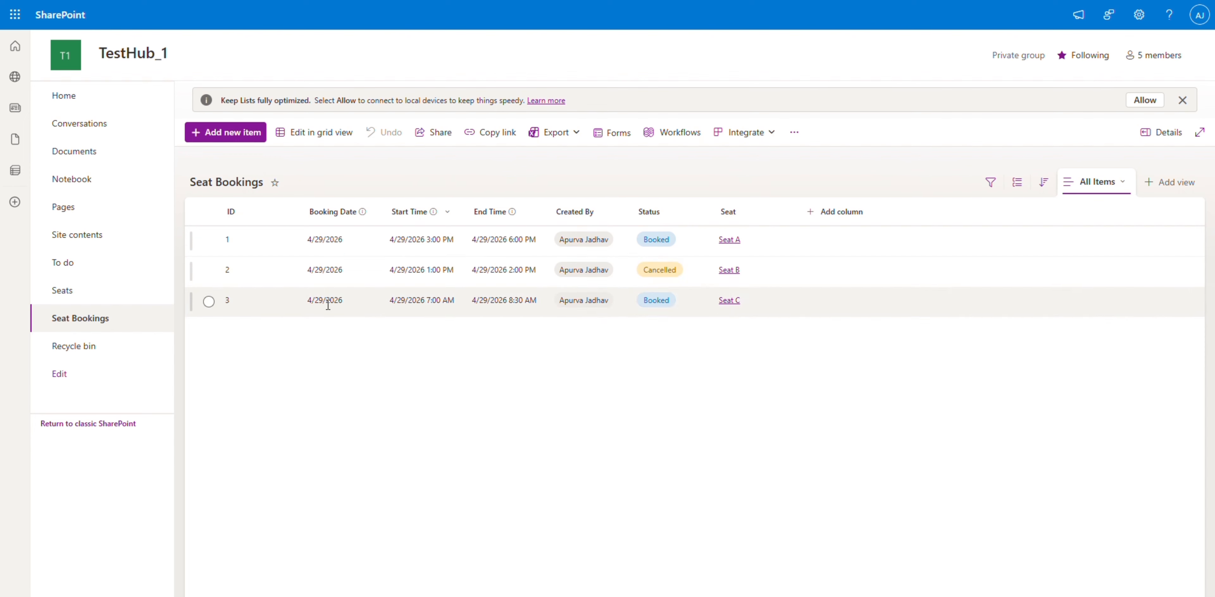
Step: In the SharePoint Seat Bookings list, delete the bookings with IDs 2 and 3
left_click(208, 271)
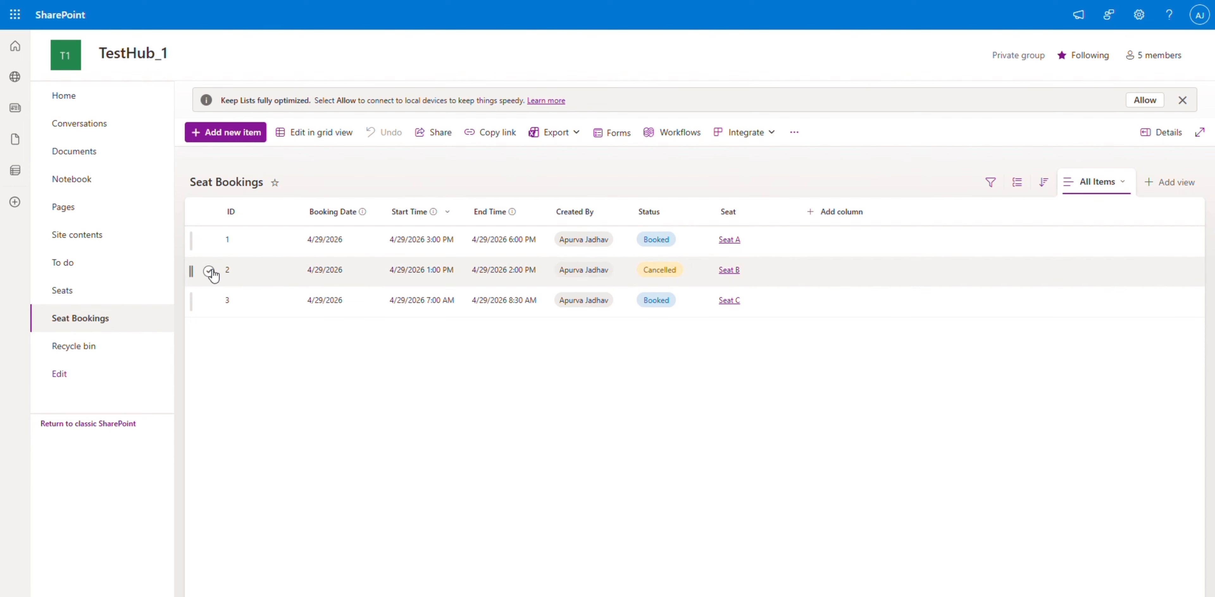
left_click(208, 301)
left_click(482, 132)
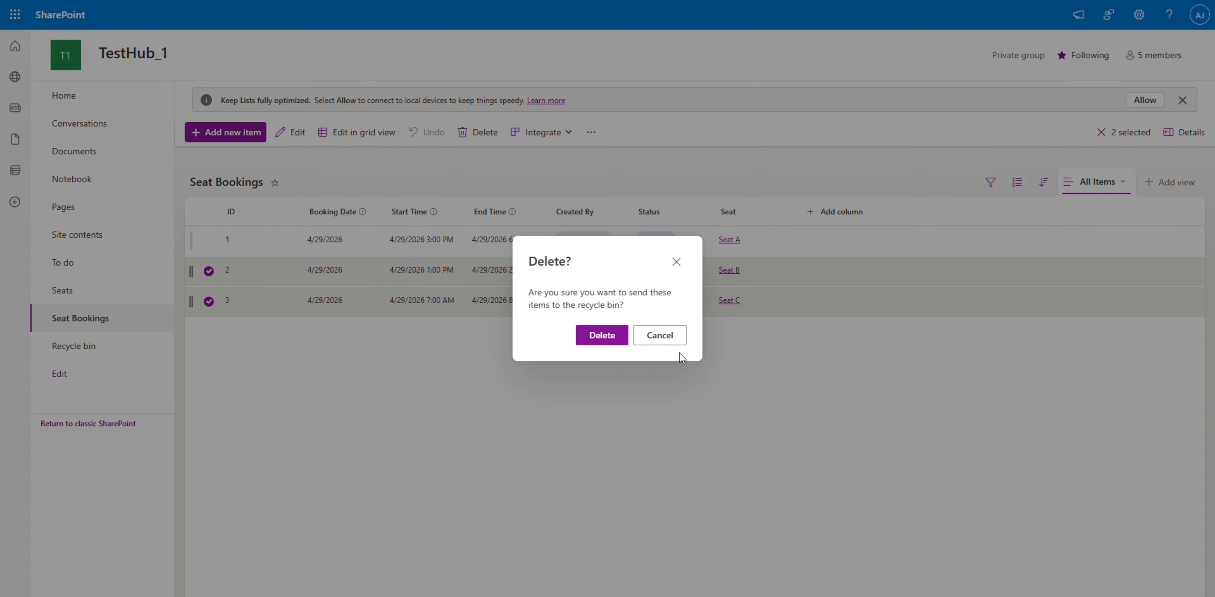
left_click(606, 344)
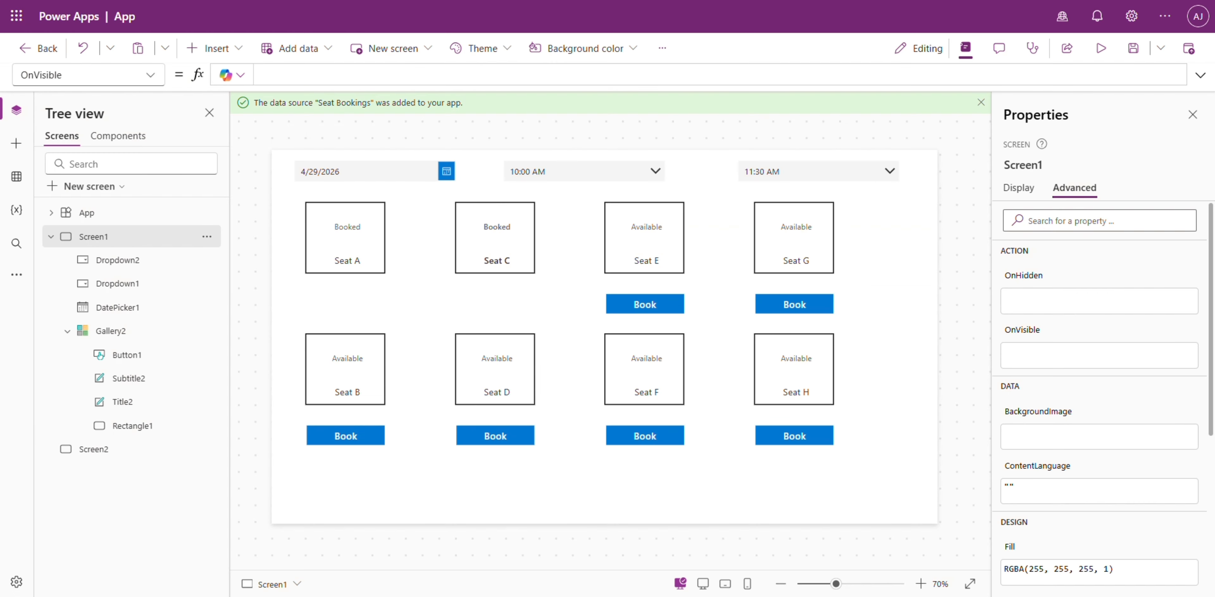
Step: Switch to Power Apps and refresh the Seat Bookings data source
left_click(15, 179)
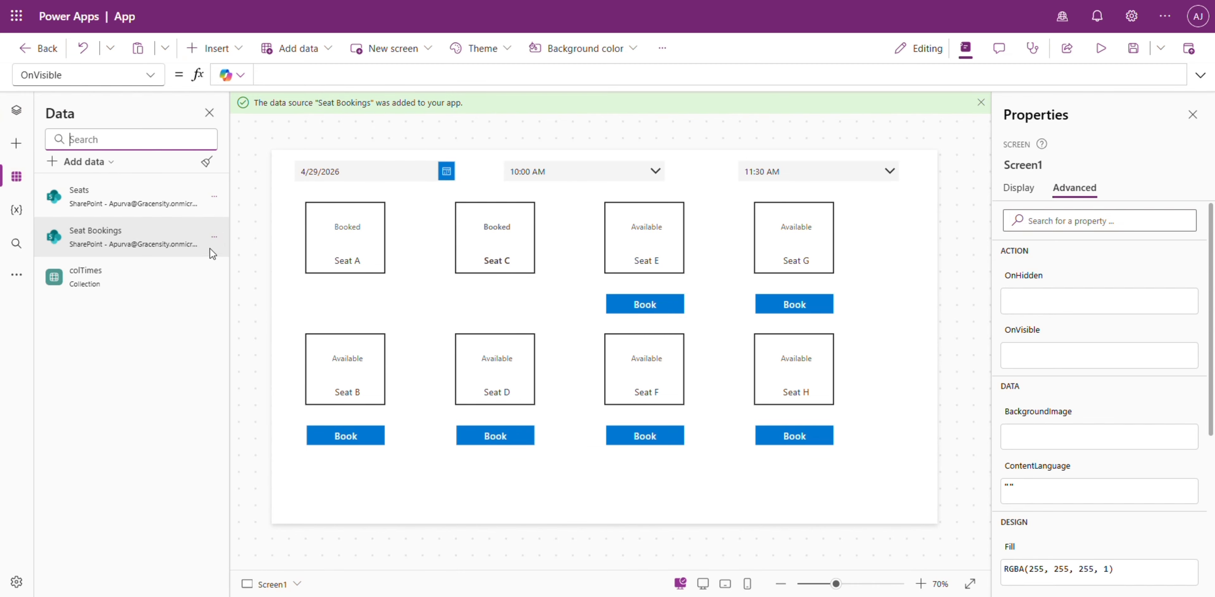
left_click(214, 237)
left_click(245, 290)
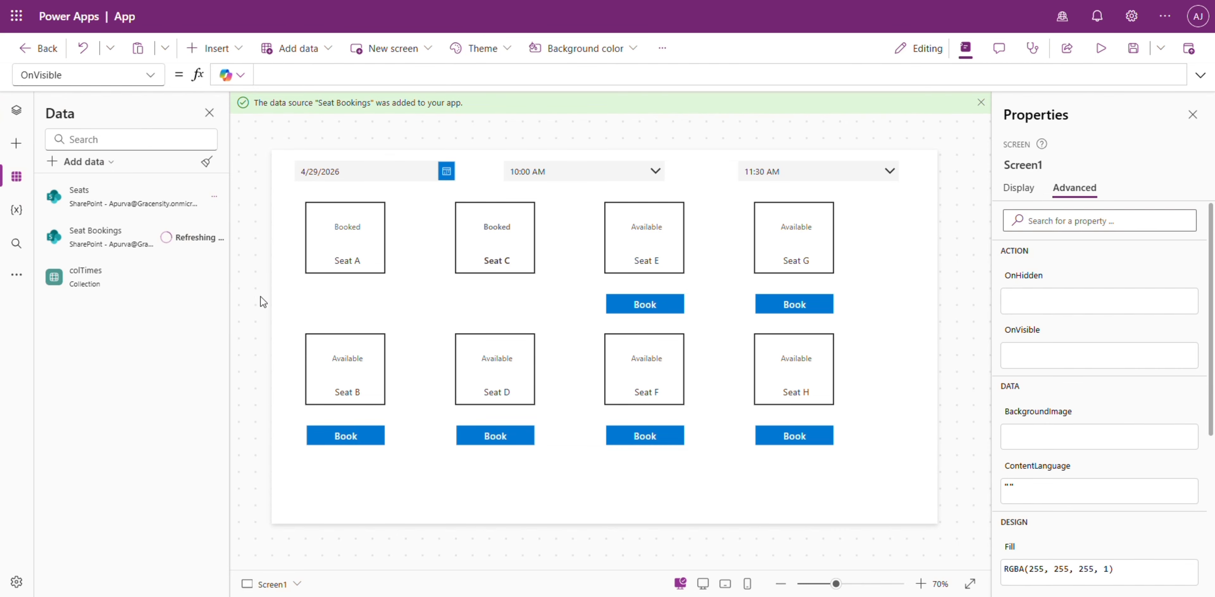
left_click(16, 110)
Step: Copy the IsBlank LookUp expression from Subtitle2's Text formula into Button1's DisplayMode formula
left_click(490, 305)
left_click(346, 304)
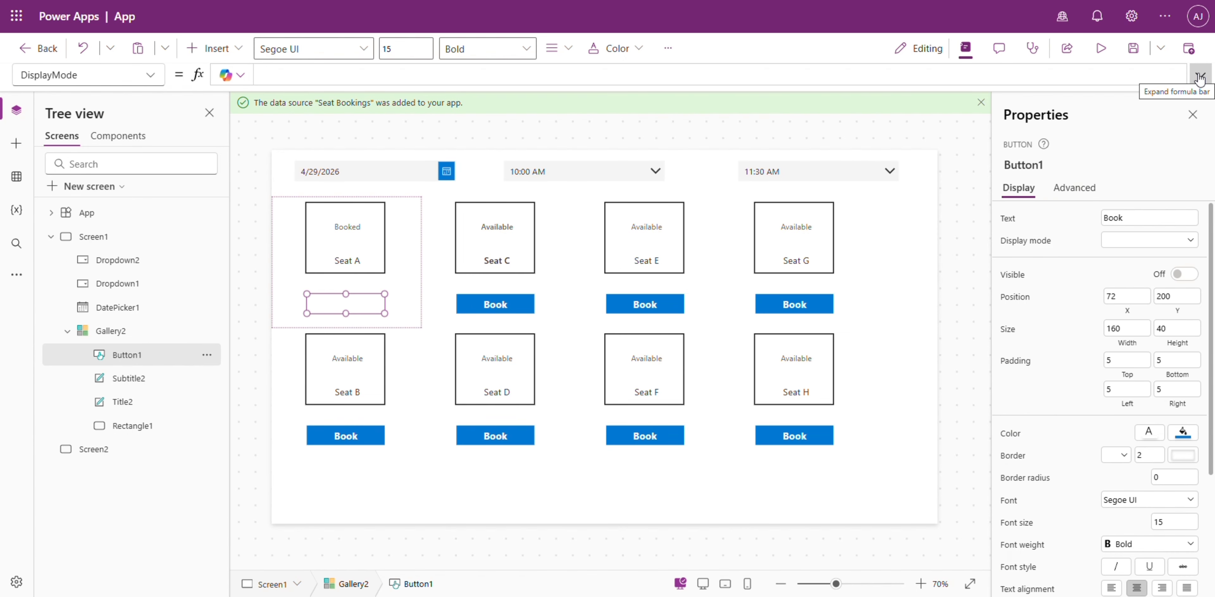
left_click(348, 235)
left_click(283, 73)
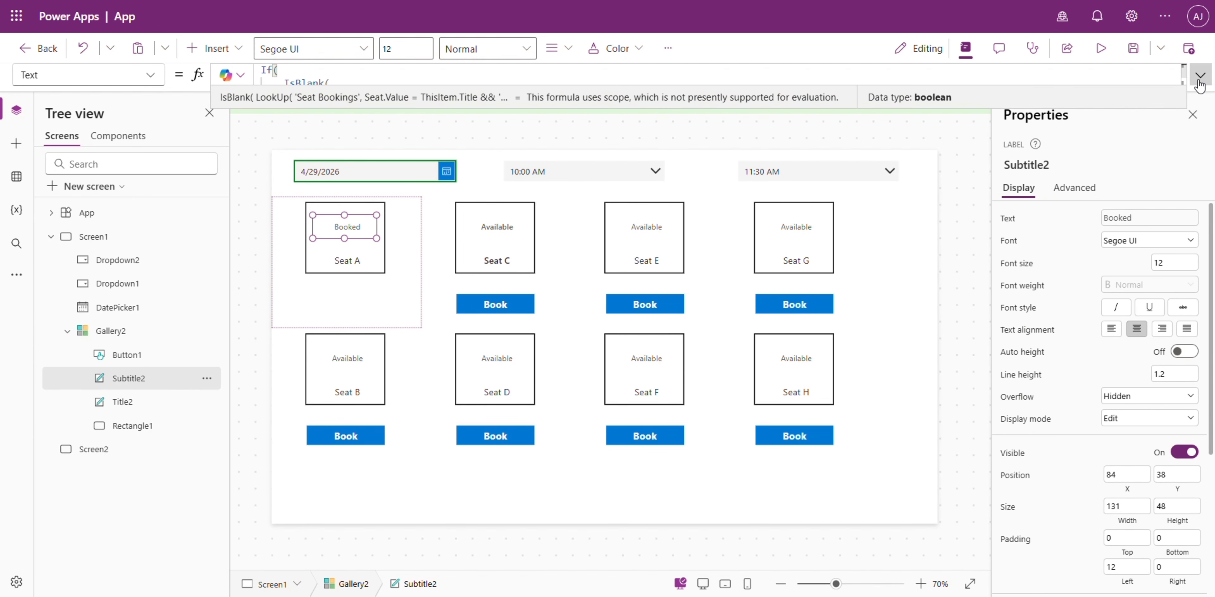
left_click_drag(283, 83, 295, 150)
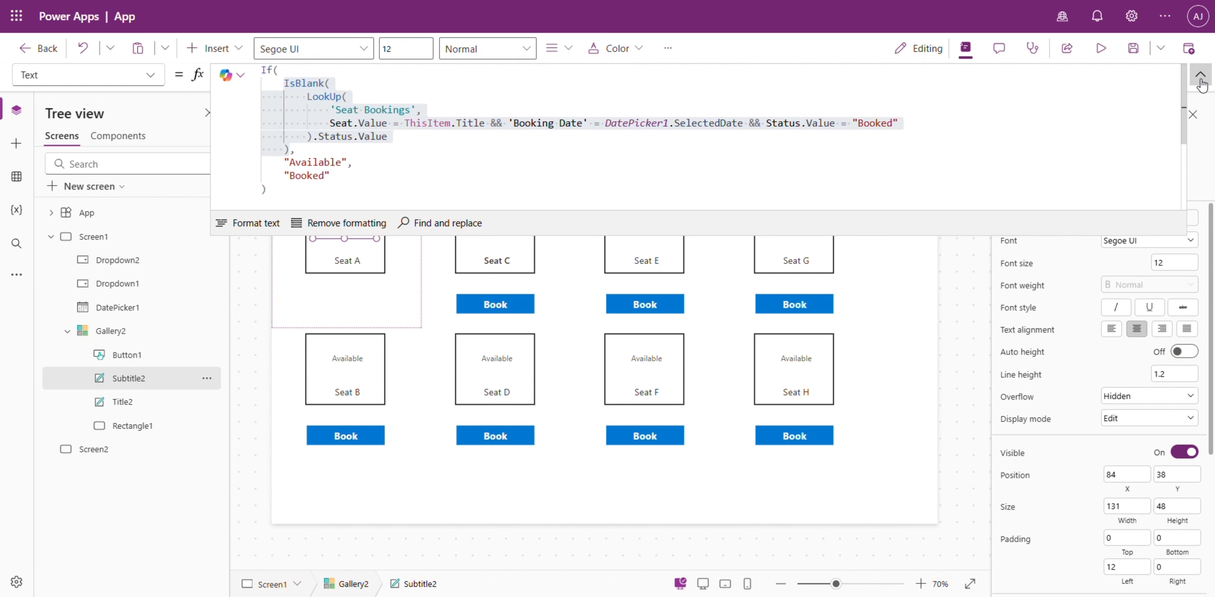
left_click(174, 355)
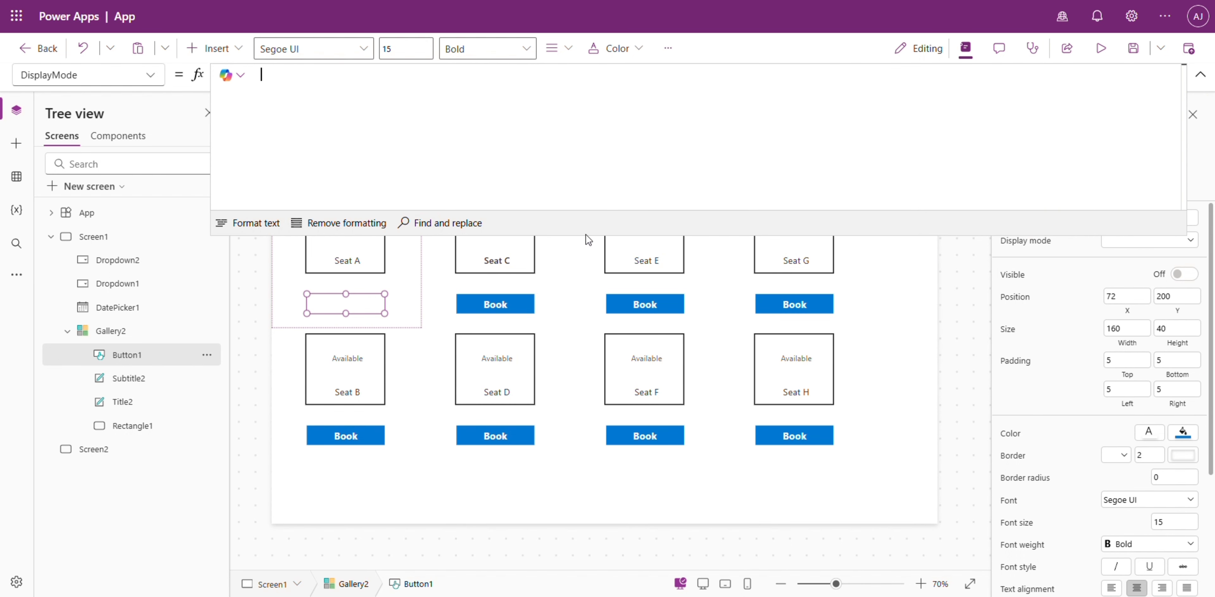
left_click(465, 176)
Step: Wrap Button1's IsBlank expression in an If function with DisplayMode.Edit as the true result
key("ctrl+Home")
type("If(")
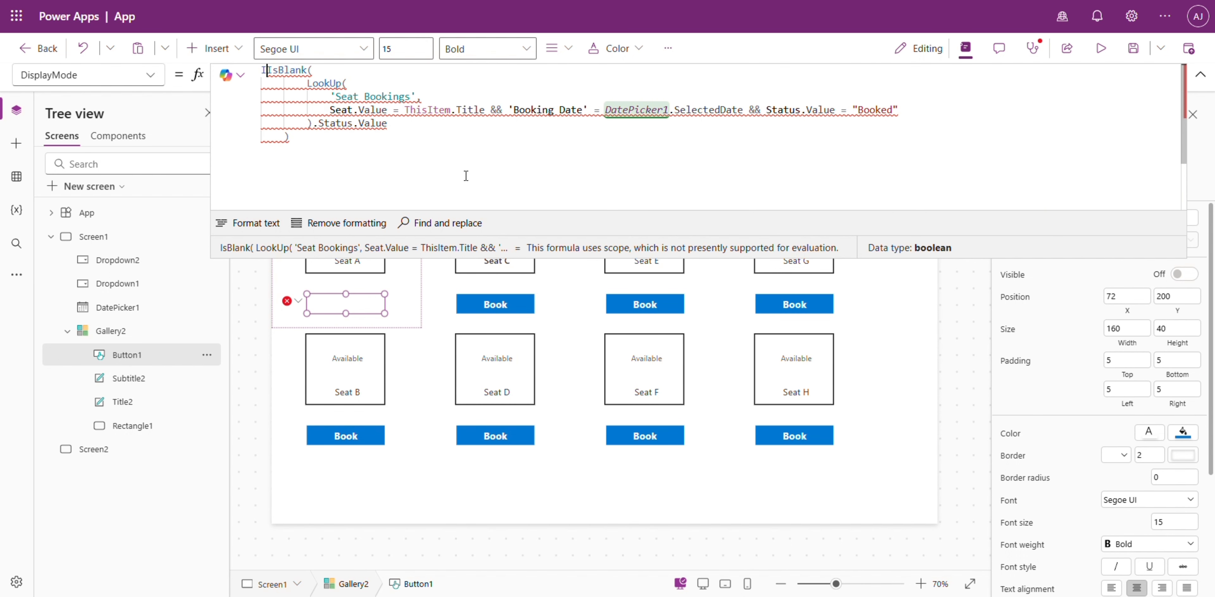
left_click(722, 142)
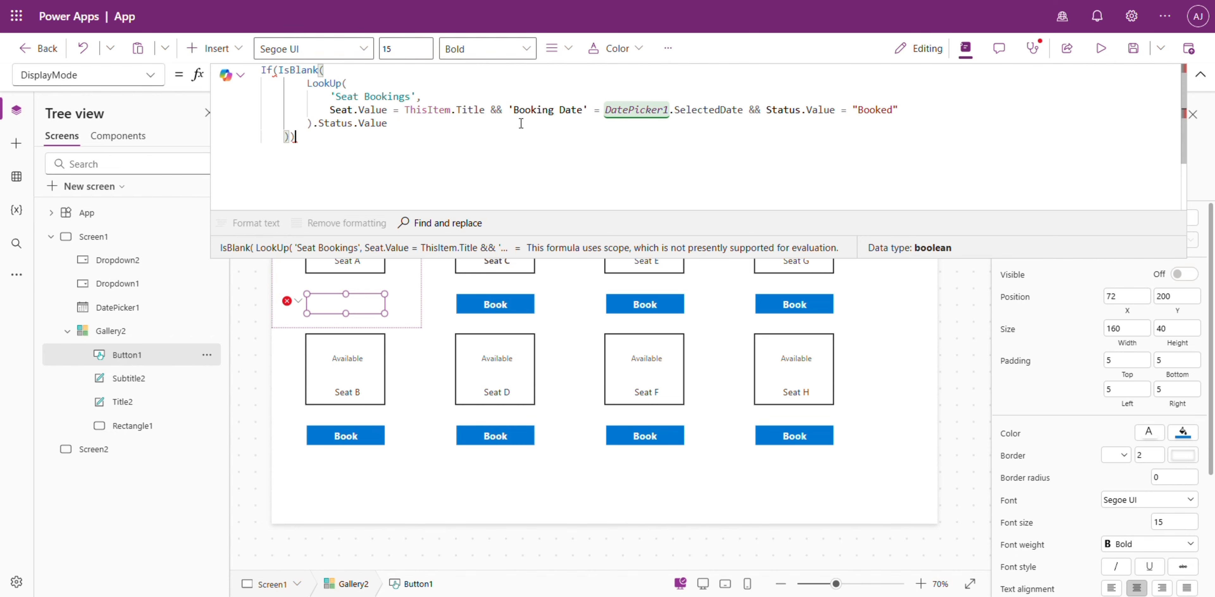
type(", dis")
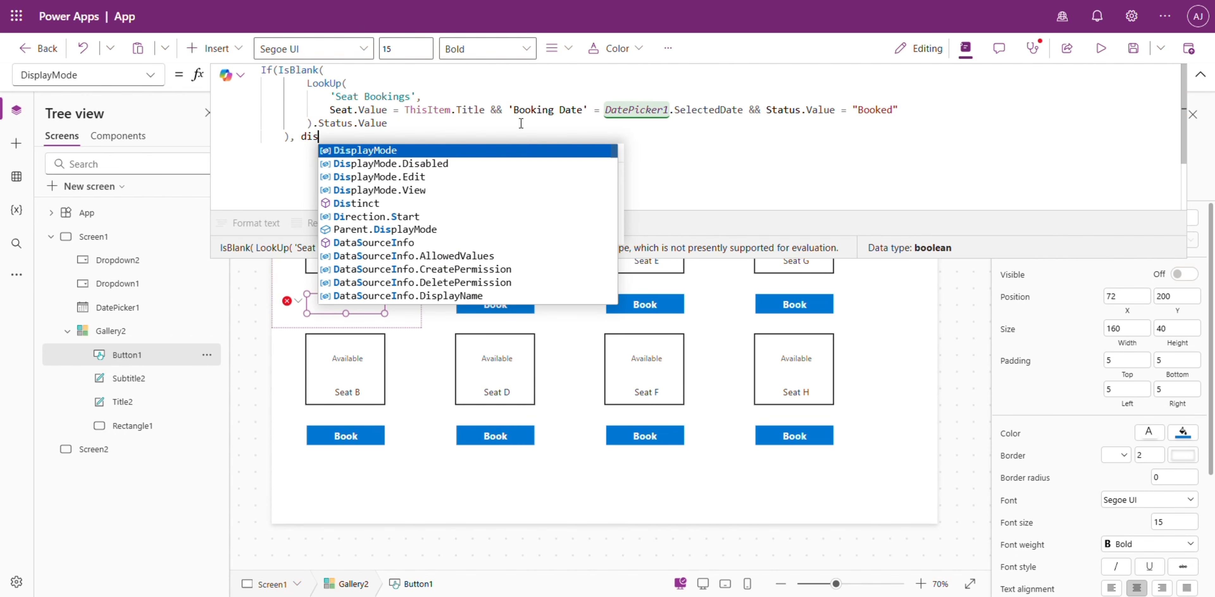
type("p")
key("Down")
key("Down")
key("Tab")
type(", d")
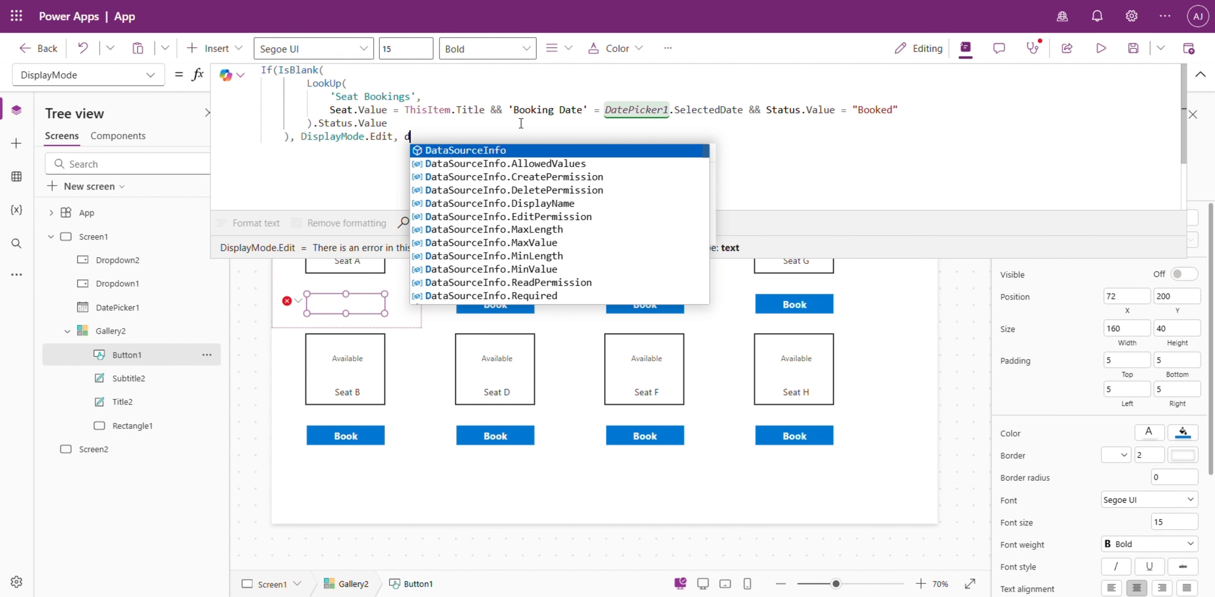
Step: Complete the If function with DisplayMode.Disabled as the false result, and auto-format the formula
type("is")
key("Down")
key("Down")
key("Tab")
type(")")
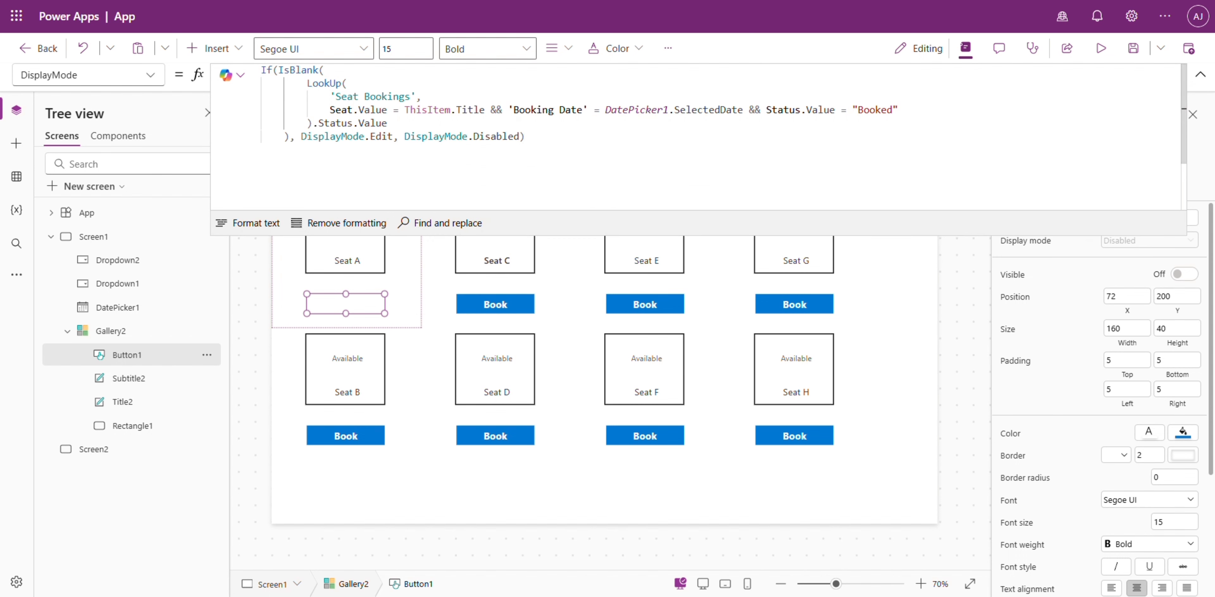
left_click(1200, 75)
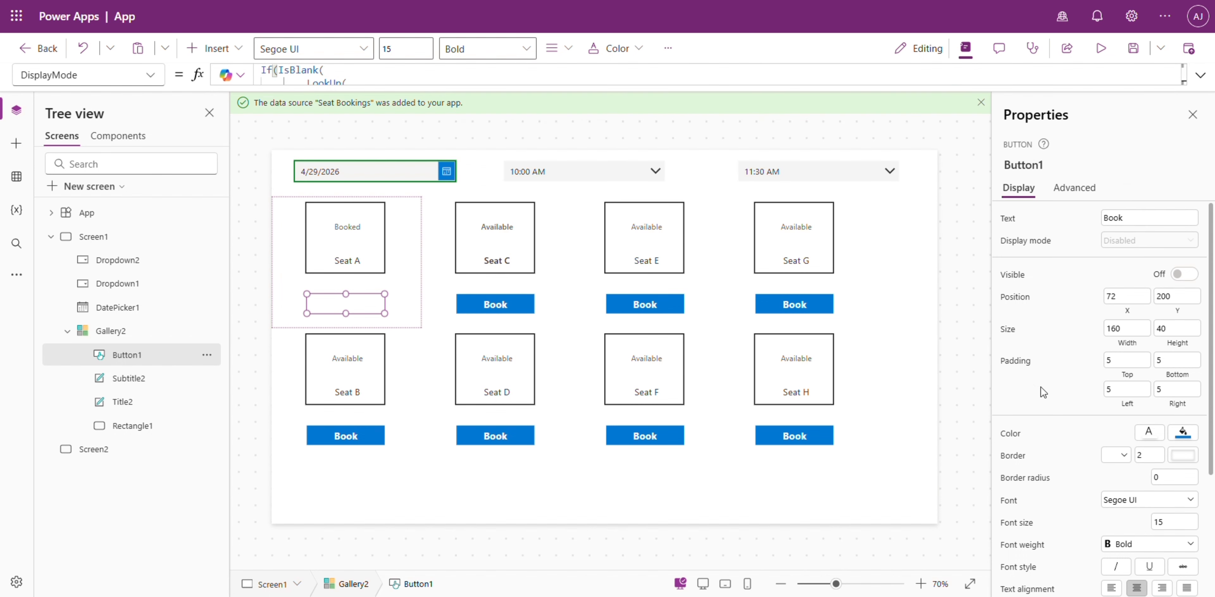
left_click(1200, 74)
left_click(262, 231)
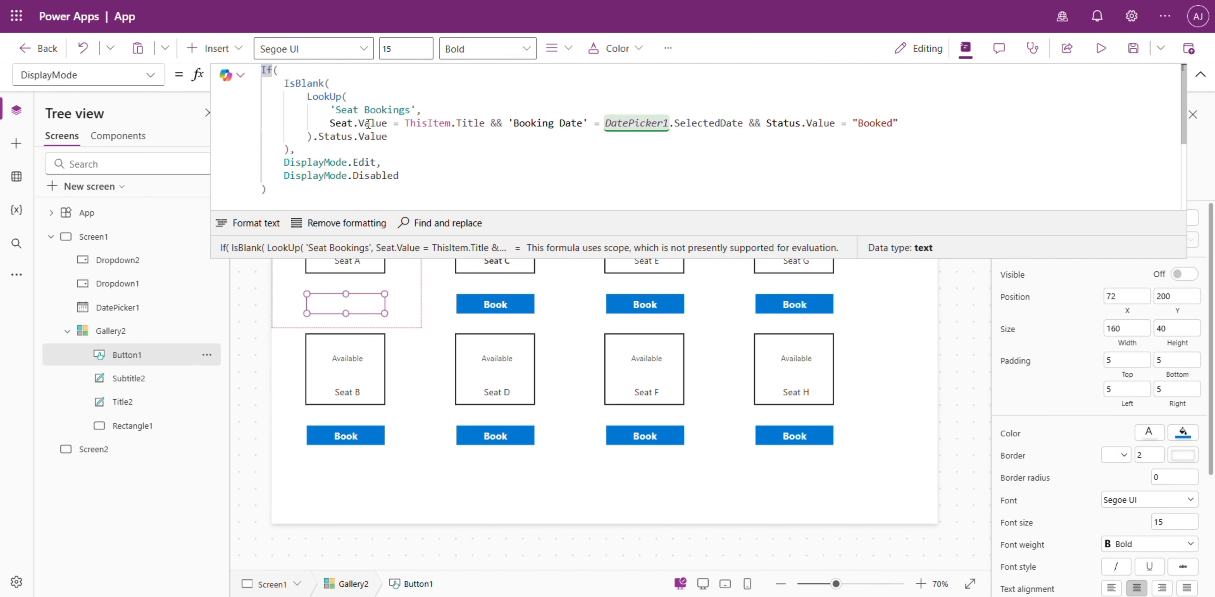
Step: Remove the Seat.Value = ThisItem.Title condition from the LookUp, leaving the Booking Date and Status conditions
left_click_drag(516, 125, 332, 124)
key("BackSpace")
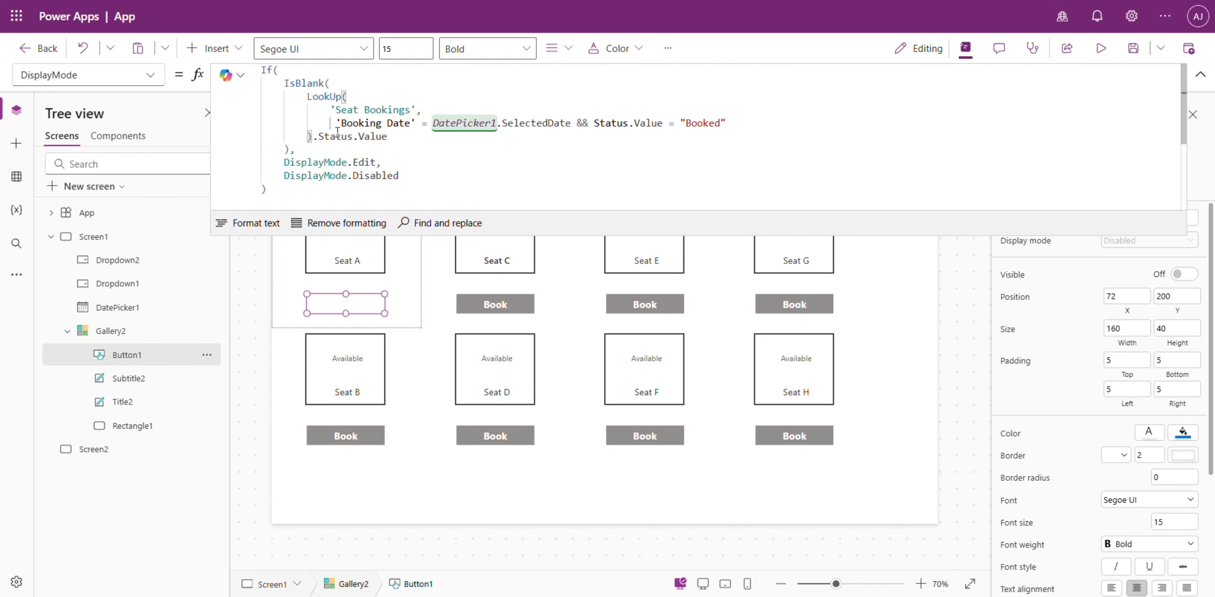
key("BackSpace")
left_click_drag(325, 124, 558, 124)
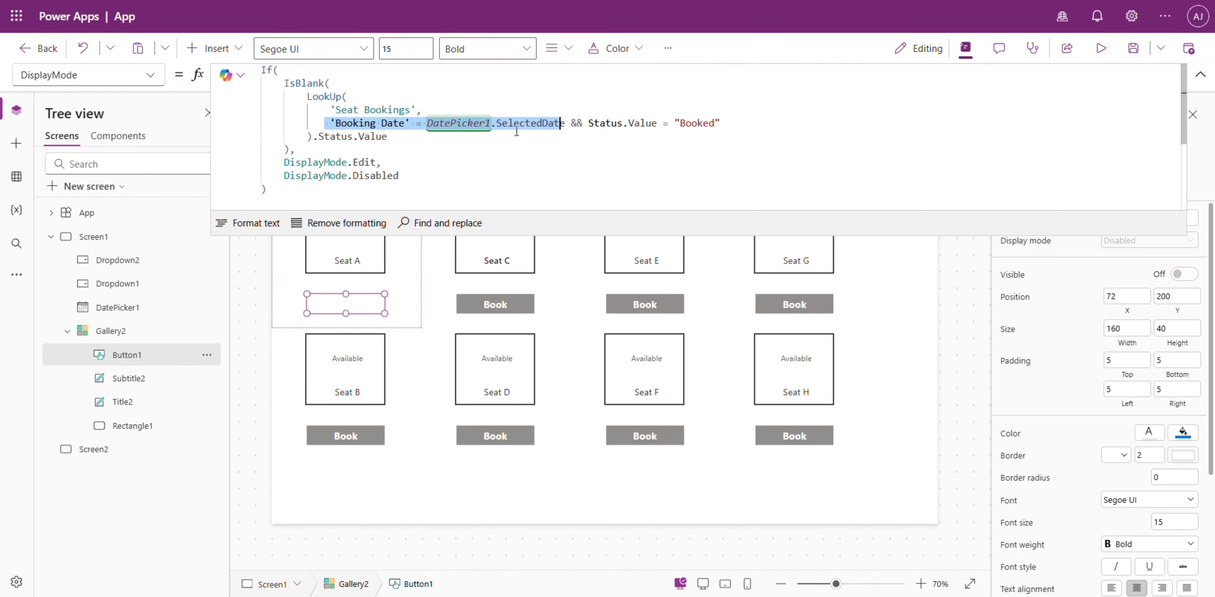
left_click_drag(743, 122, 570, 120)
Step: Add the condition && 'Created By'.Email = User().Email after the Status check in the LookUp
left_click(756, 123)
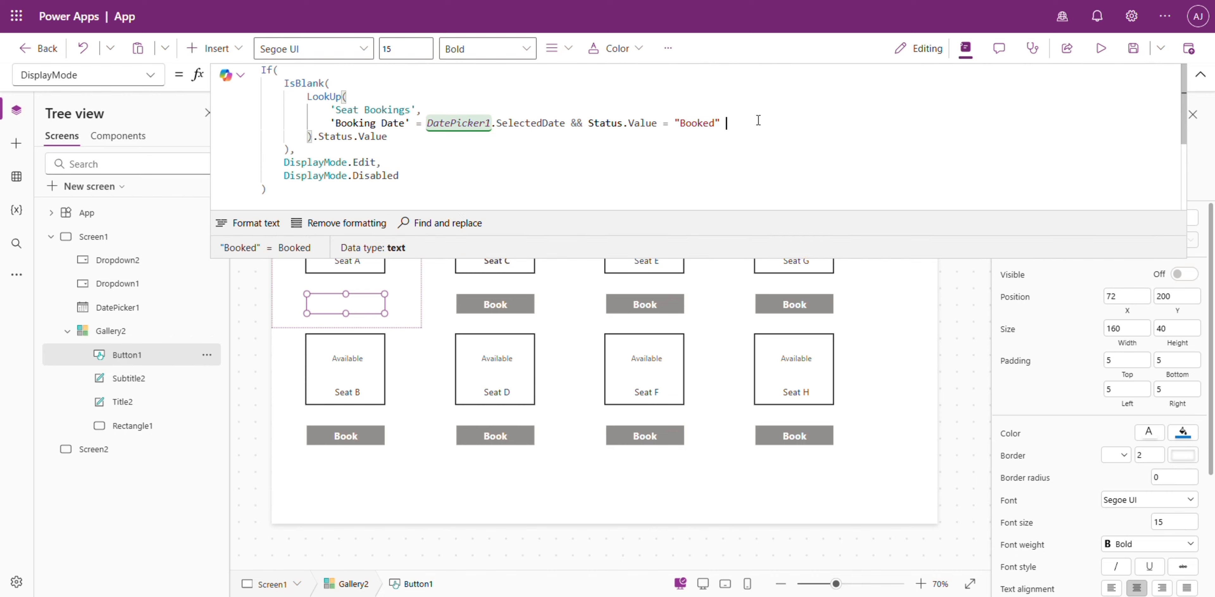
type("'Created By' ")
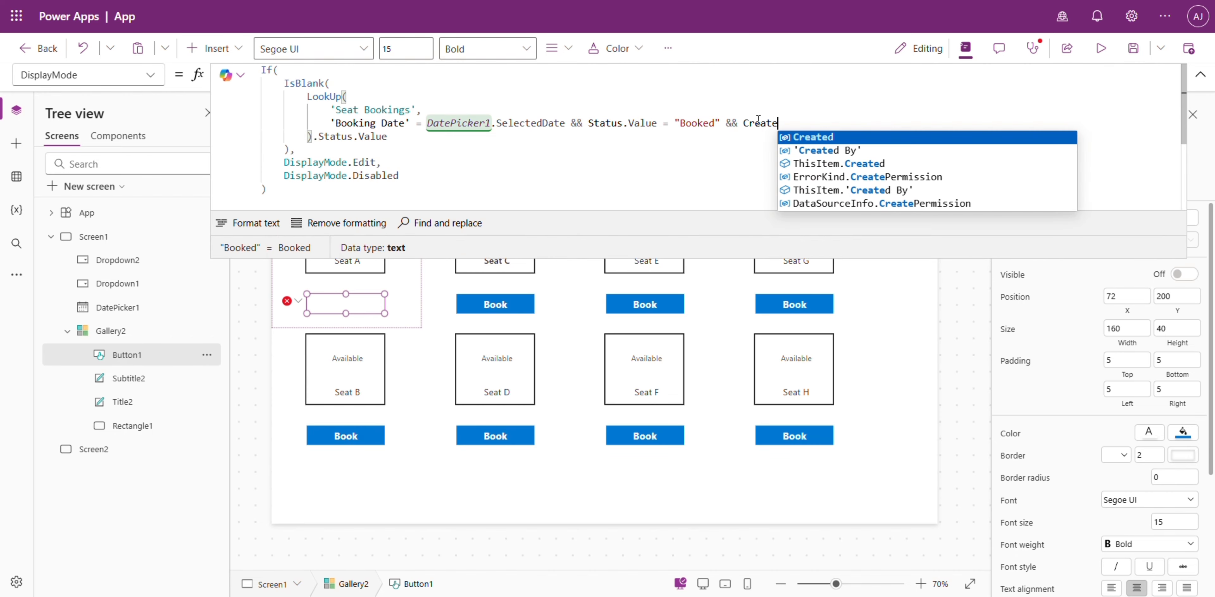
type("= u")
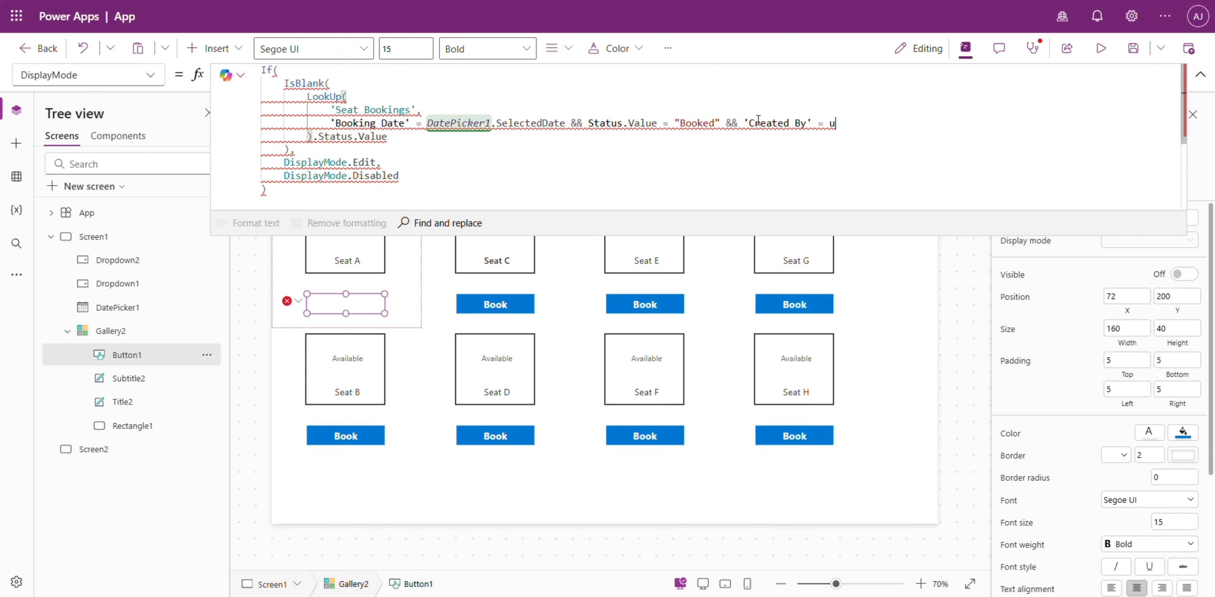
type("ser().Email")
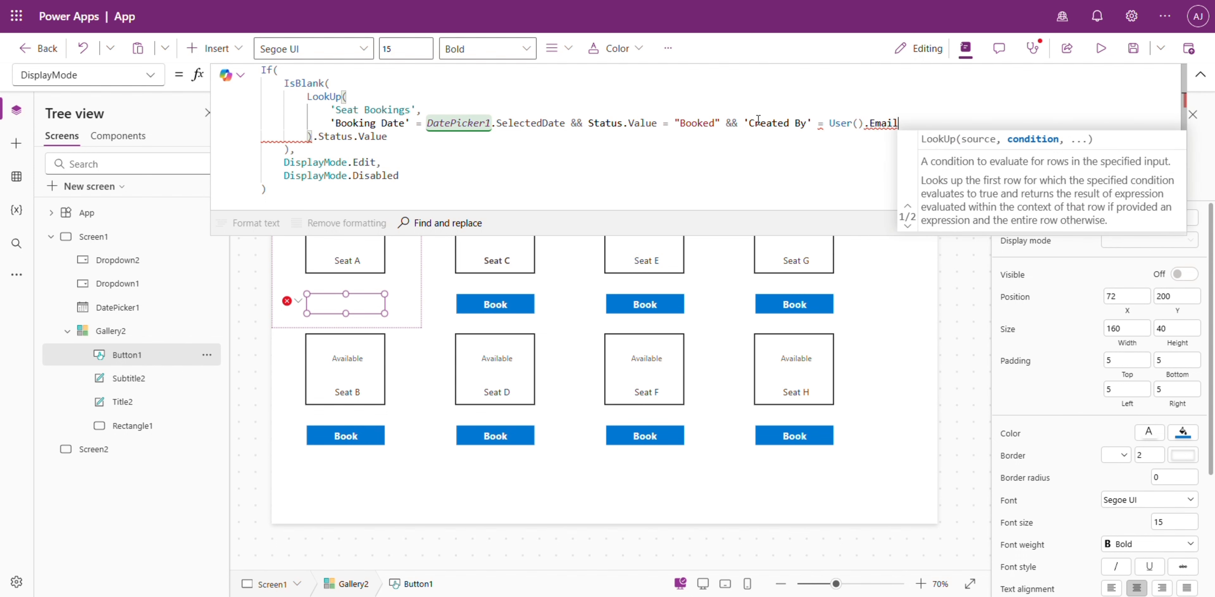
left_click(811, 122)
type(".e")
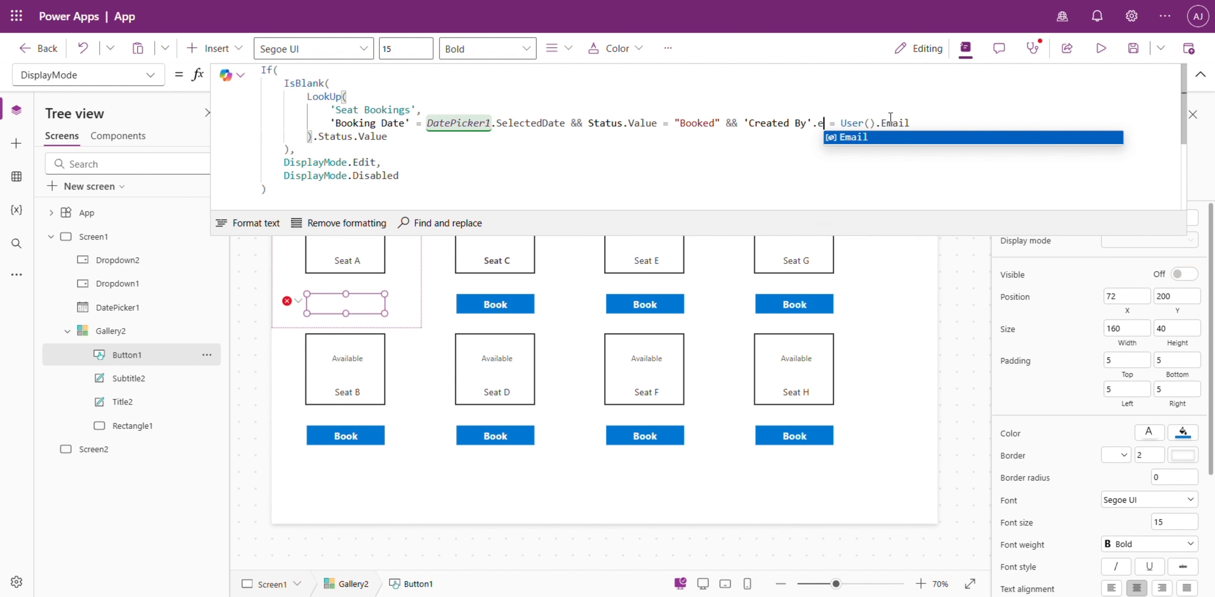
key("Tab")
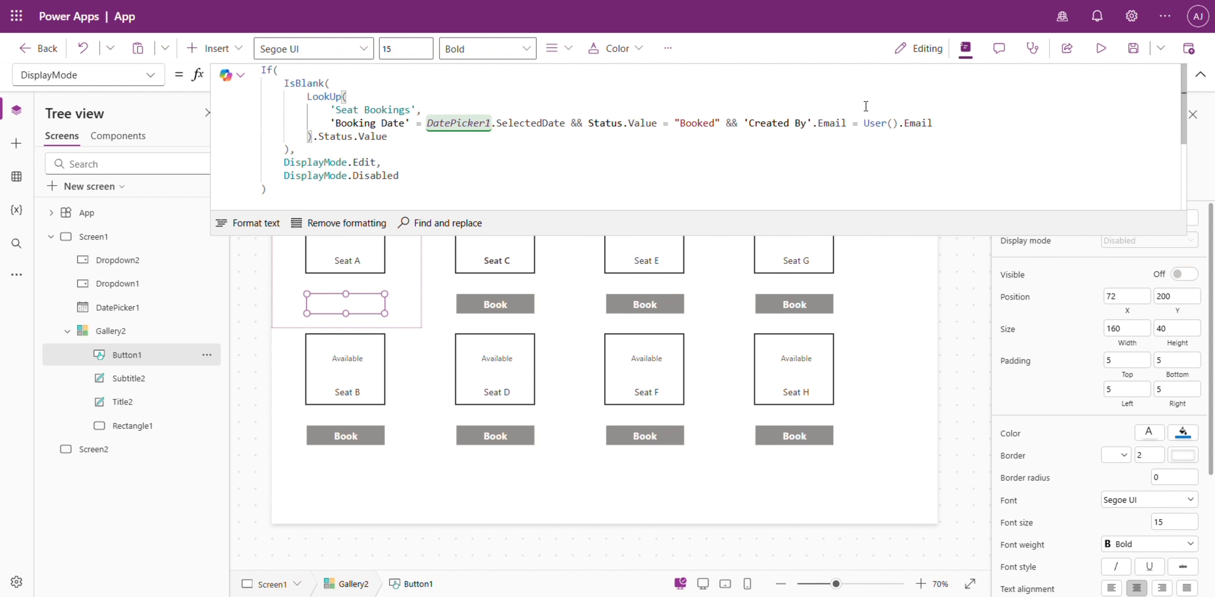
Step: Preview the app and test the Book buttons with the booking date set to 4/30/2026 and to 4/17/2026
left_click(1100, 48)
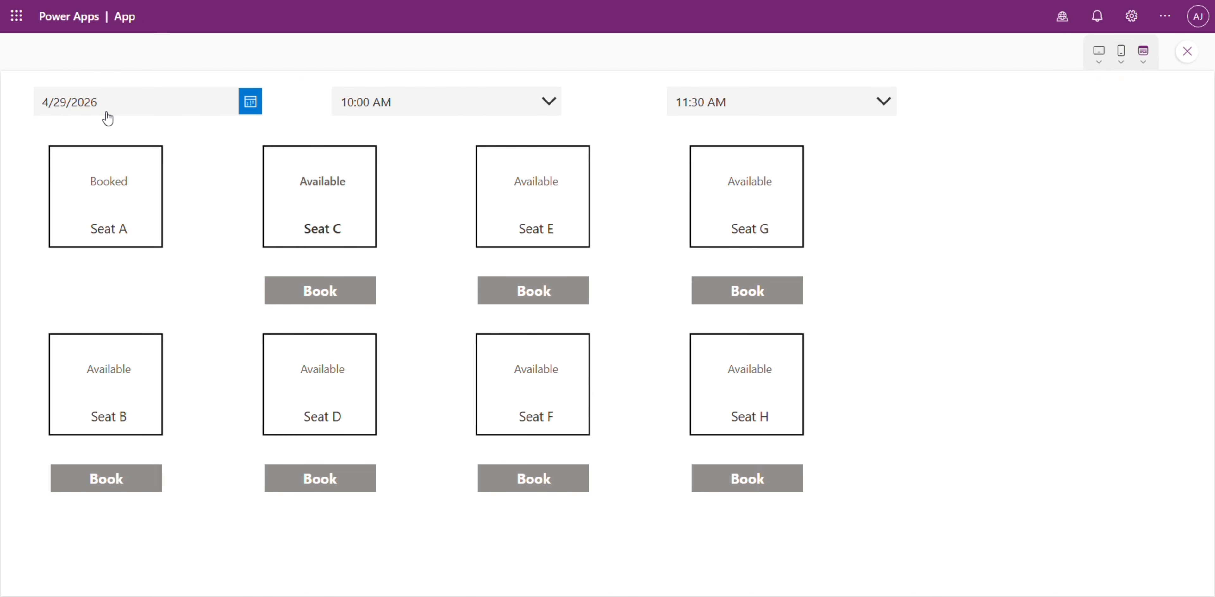
left_click(254, 102)
left_click(191, 424)
left_click(186, 459)
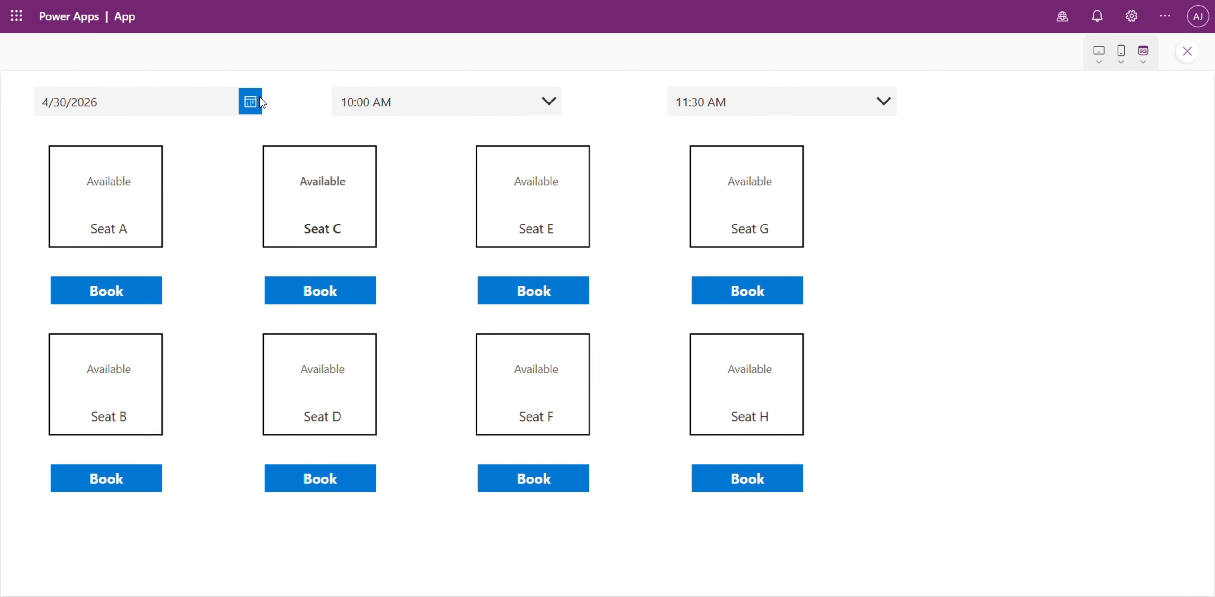
left_click(250, 102)
left_click(226, 364)
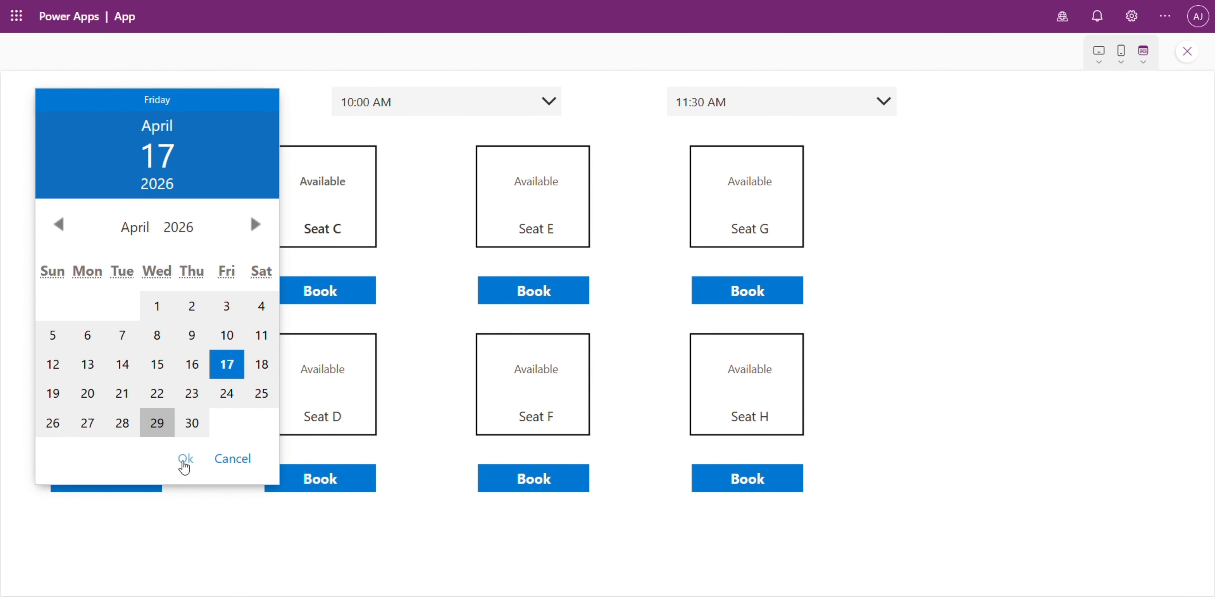
left_click(186, 454)
Step: Test the Book buttons with the booking date set to 5/14/2026
left_click(250, 103)
left_click(255, 224)
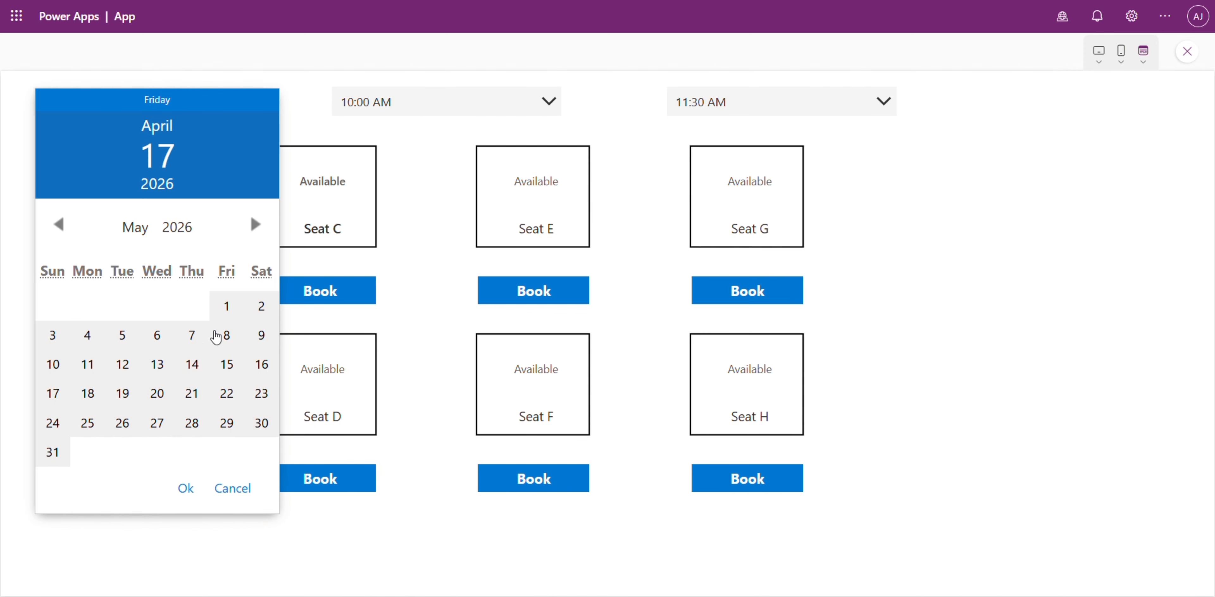
left_click(198, 363)
left_click(192, 462)
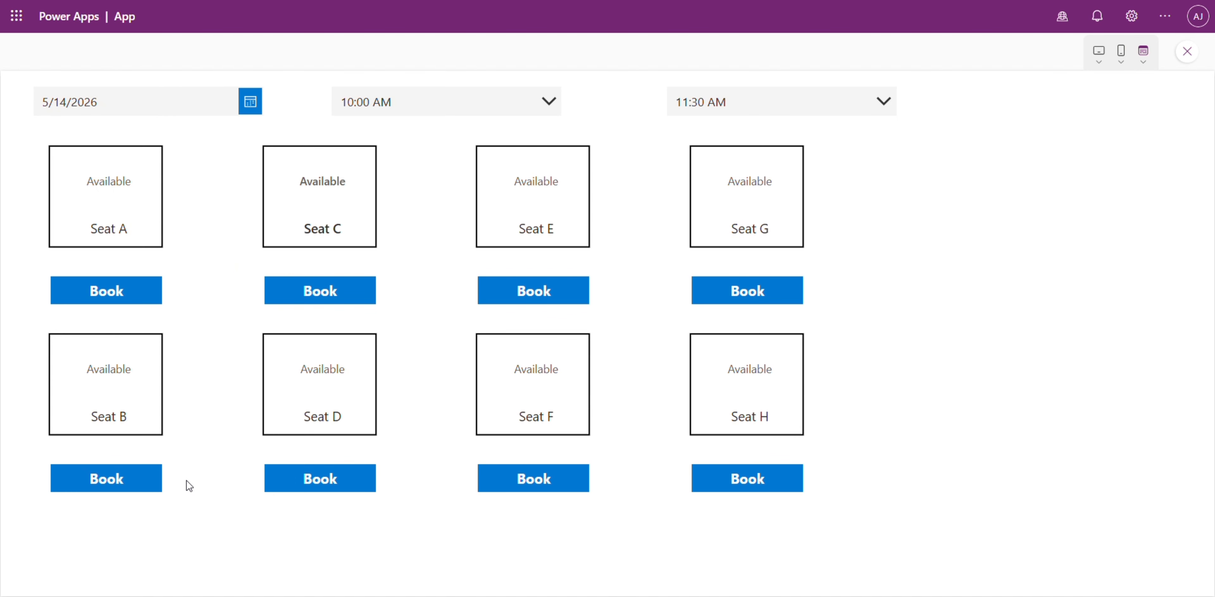
Step: Set the booking date back to 4/29/2026 to check the Book buttons, and exit the preview
left_click(250, 101)
left_click(58, 224)
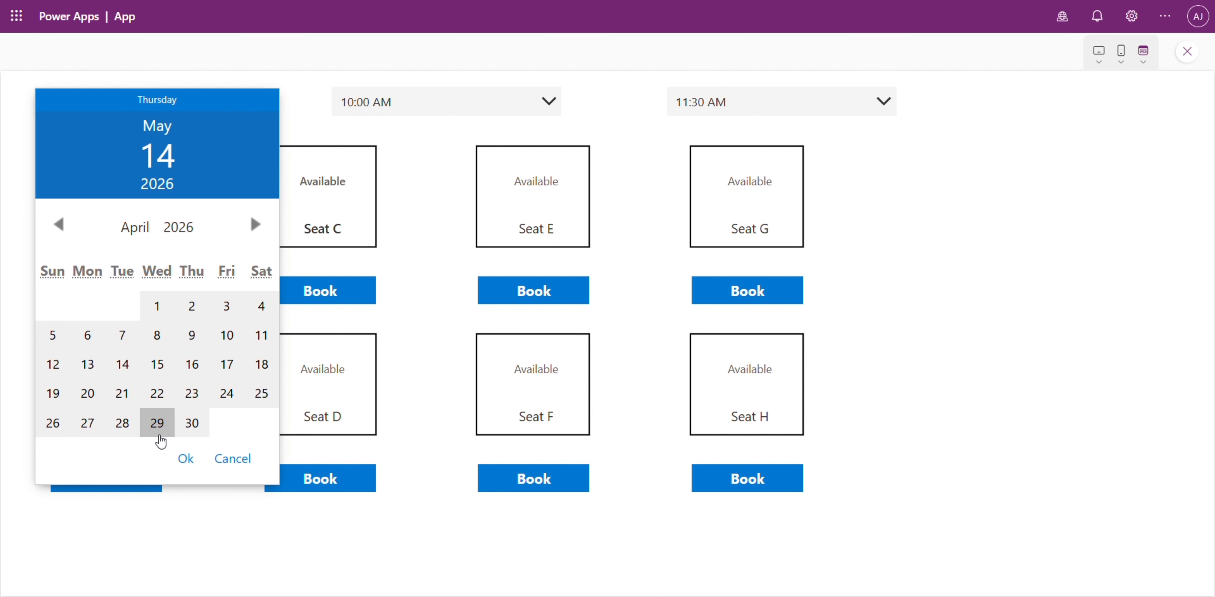
left_click(157, 423)
left_click(185, 458)
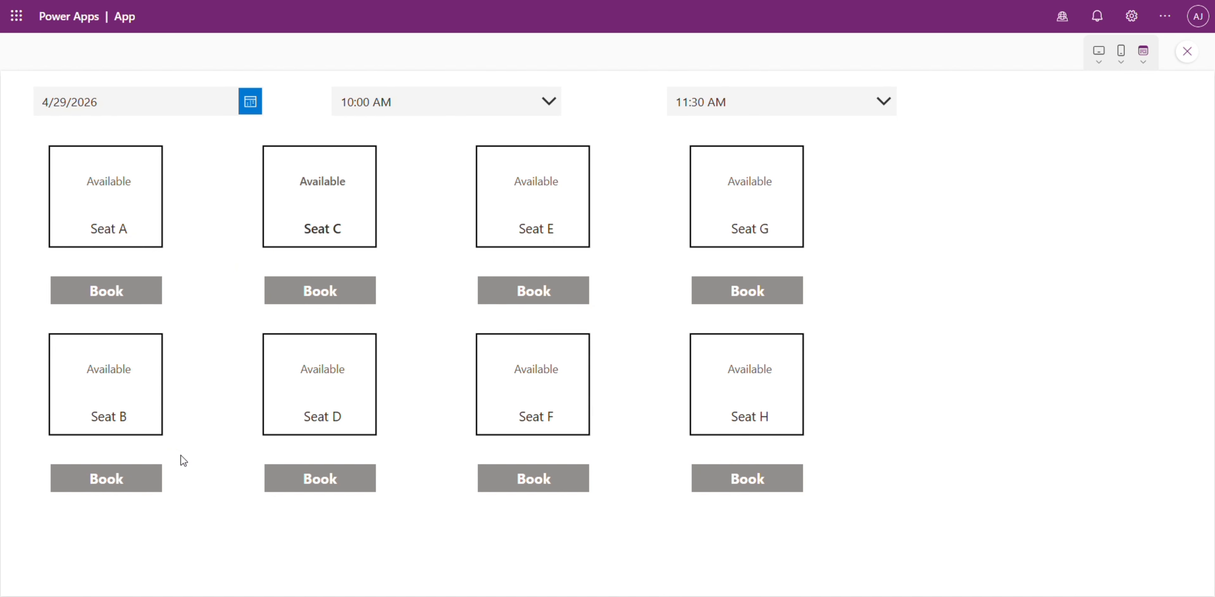
left_click(1186, 52)
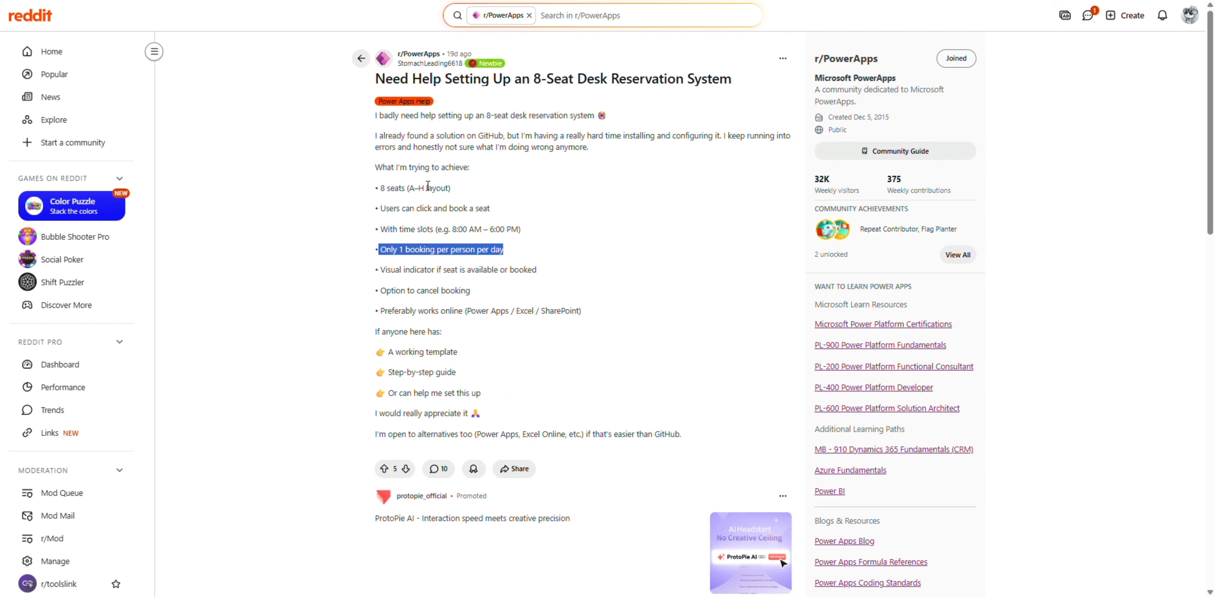
Step: Switch to the Reddit post and highlight the "Option to cancel booking" requirement
left_click(428, 189)
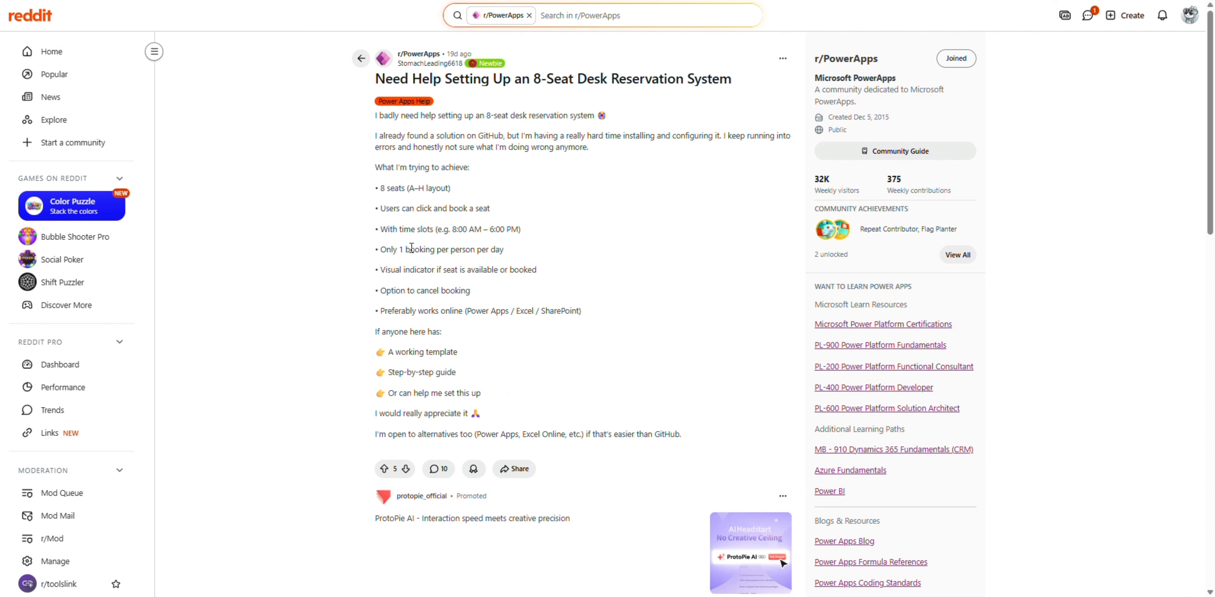
left_click_drag(379, 295, 482, 296)
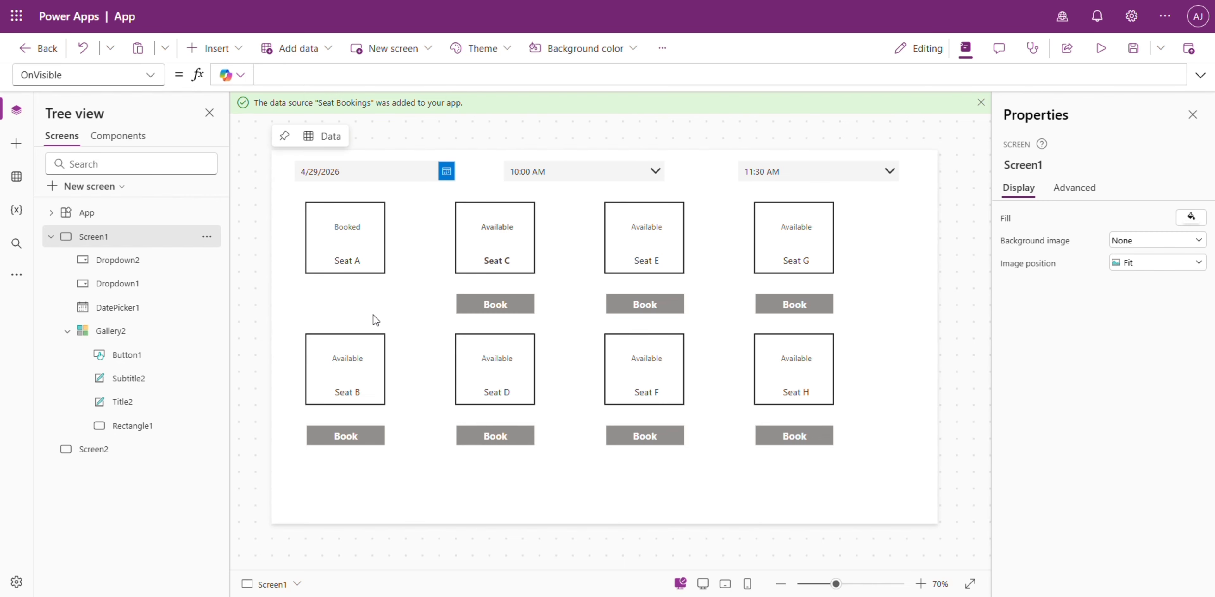
Step: Add a new button to the Gallery2 template and place it over the Book button below the seat box
left_click(342, 308)
left_click(144, 357)
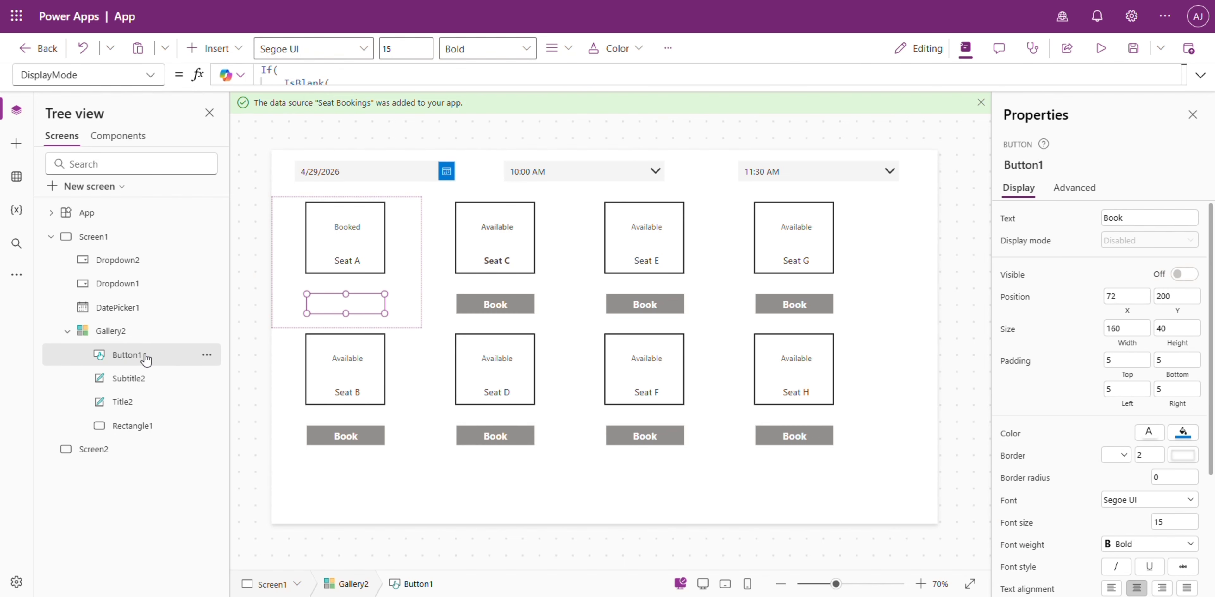
left_click(282, 212)
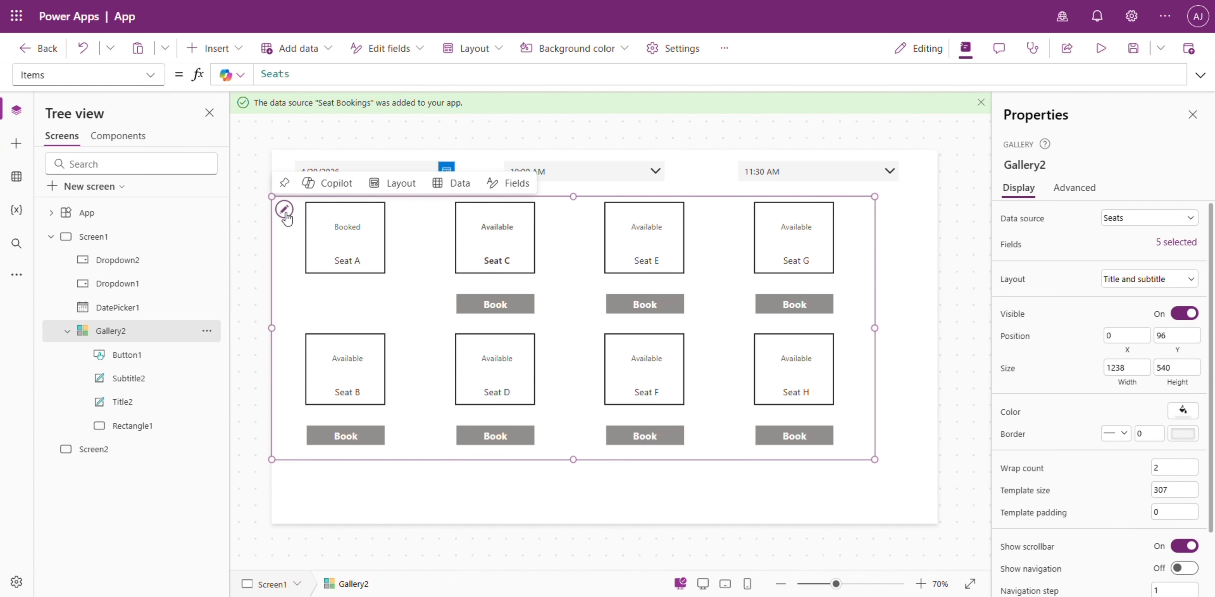
left_click(16, 143)
left_click(76, 343)
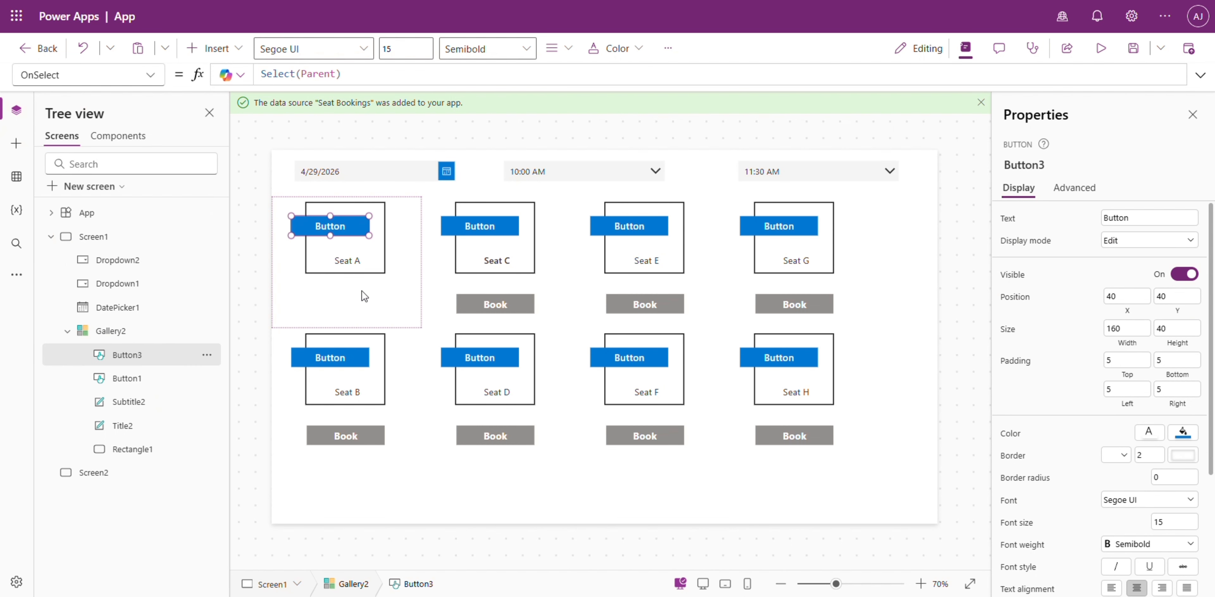
left_click_drag(351, 227, 366, 304)
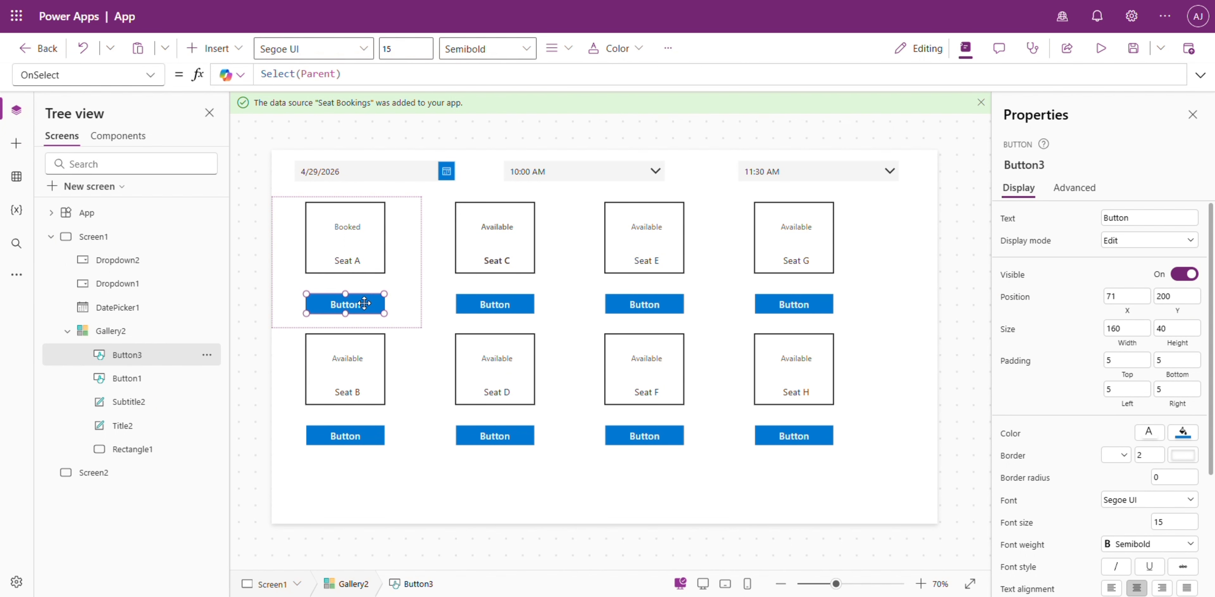
Step: Copy the entire IsBlank formula from Button1's Visible property
left_click(155, 379)
left_click(150, 75)
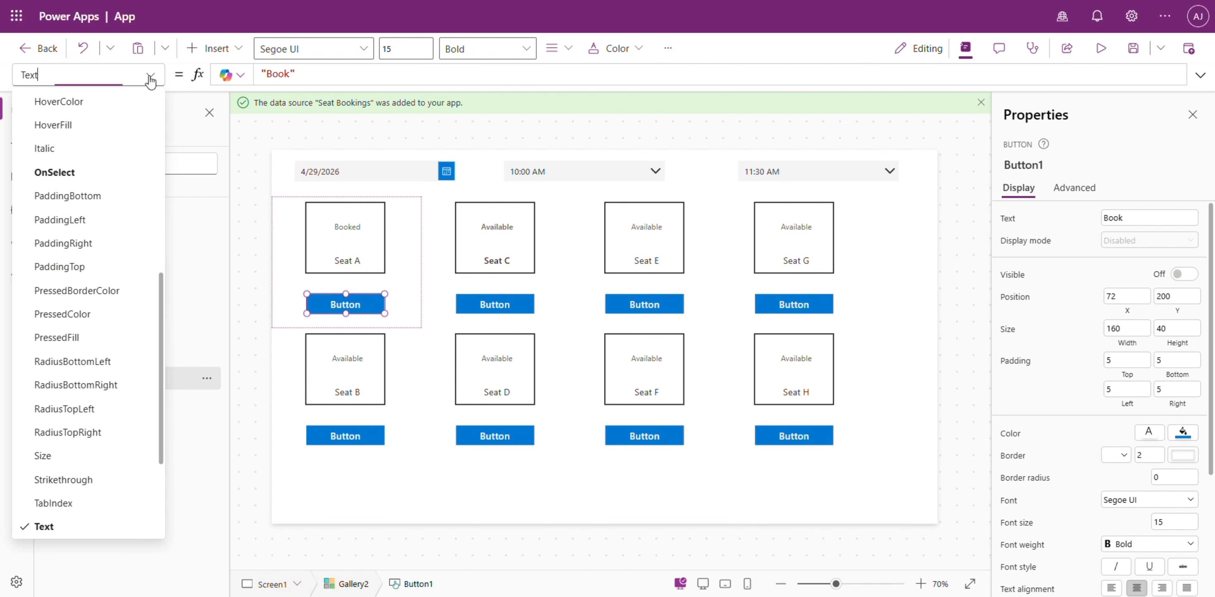
left_click(104, 454)
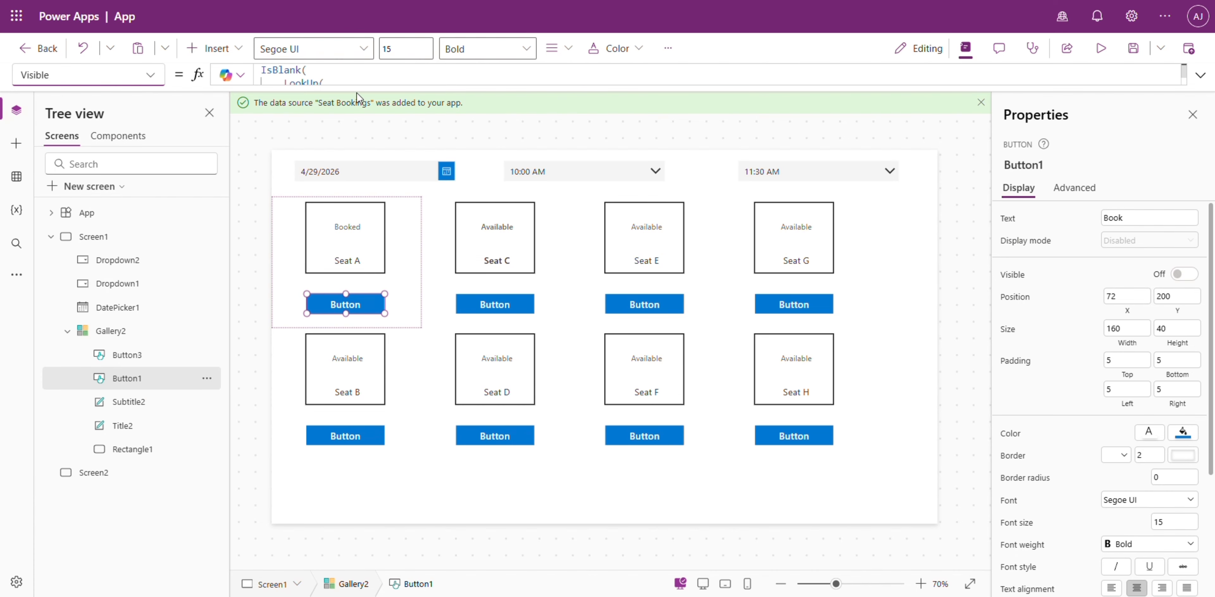
left_click(357, 80)
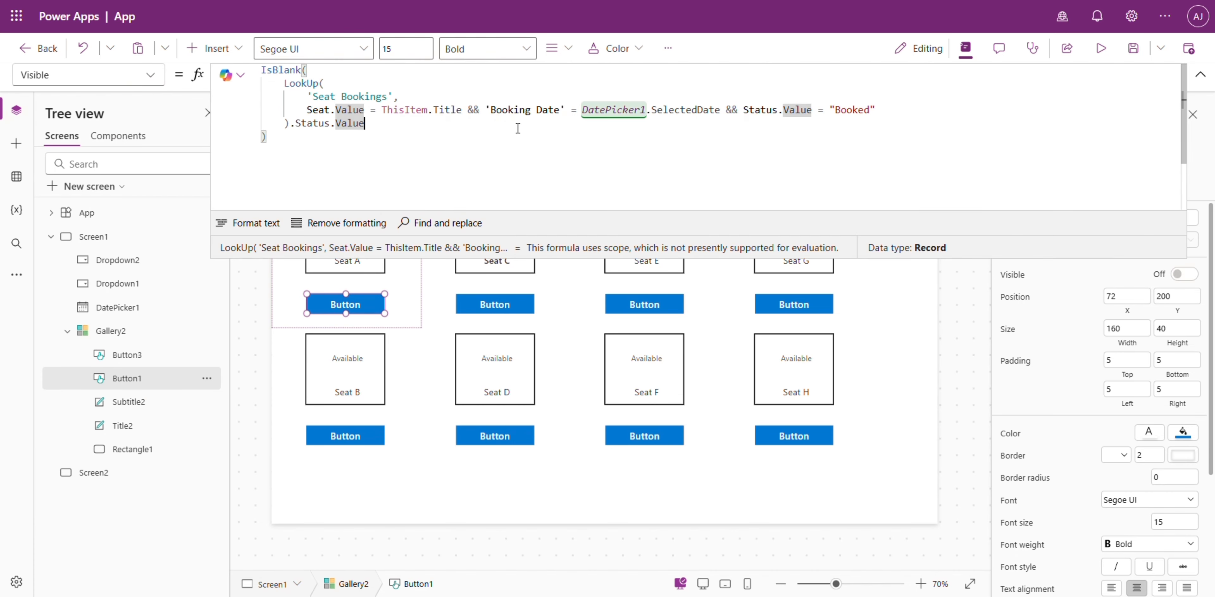
key("ctrl+a")
key("ctrl+c")
Step: Paste the copied formula into Button3's Visible property and negate it with ! before IsBlank
left_click(149, 354)
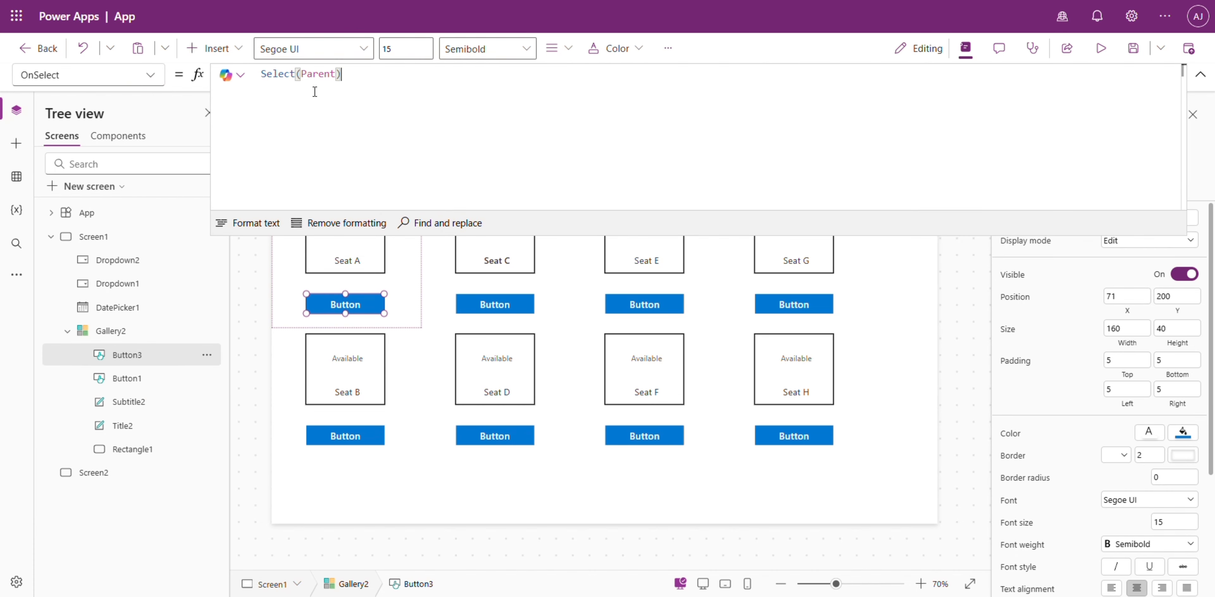
left_click(90, 75)
scroll(88, 495, "down", 8)
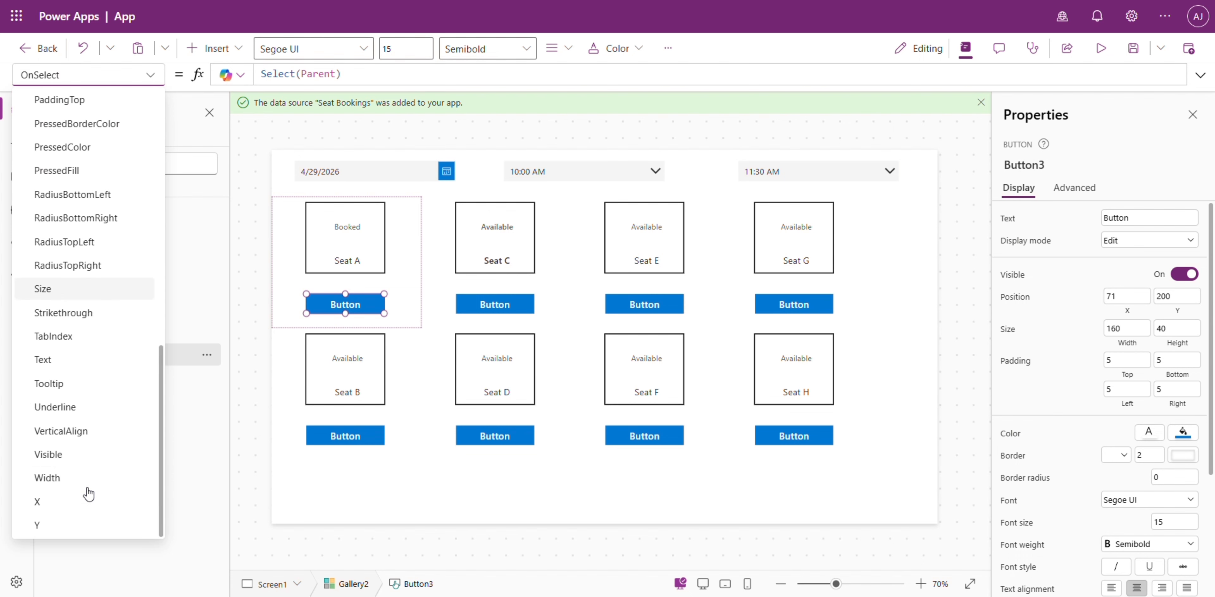
left_click(49, 455)
key("ctrl+v")
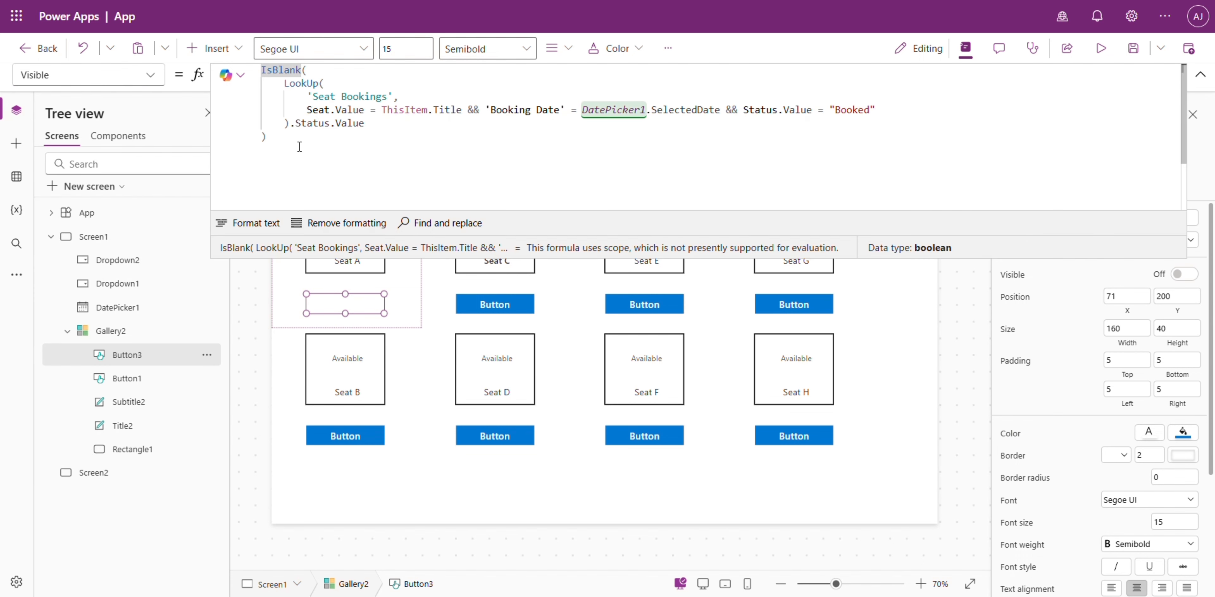
type("!")
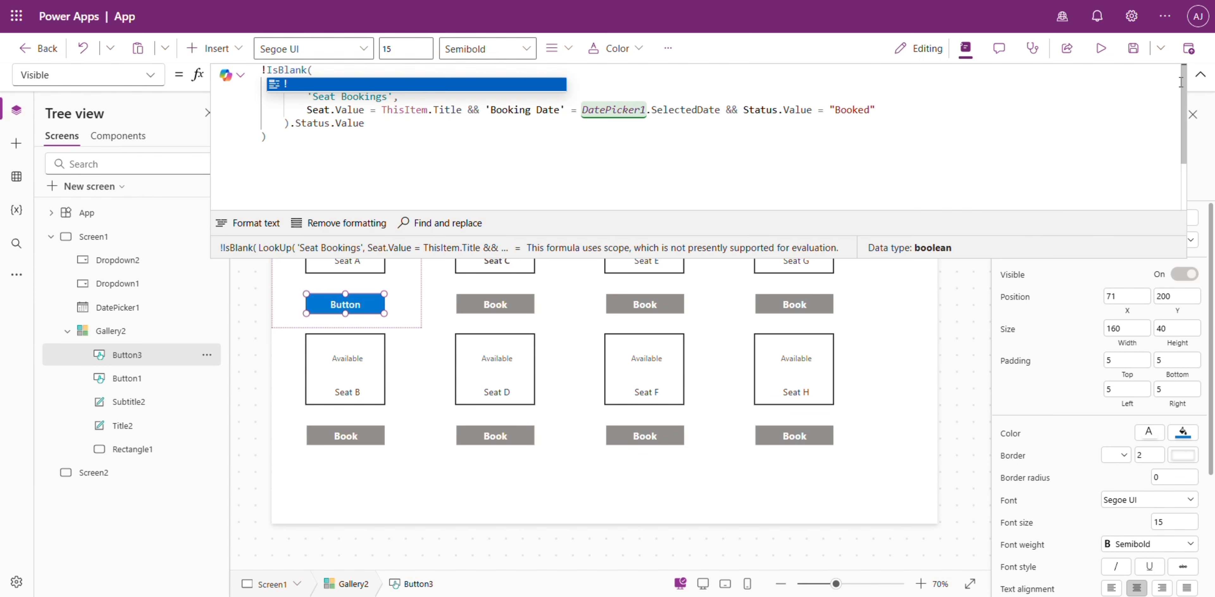
left_click(1200, 75)
Step: Change Button3's text to Cancel
double_click(1119, 218)
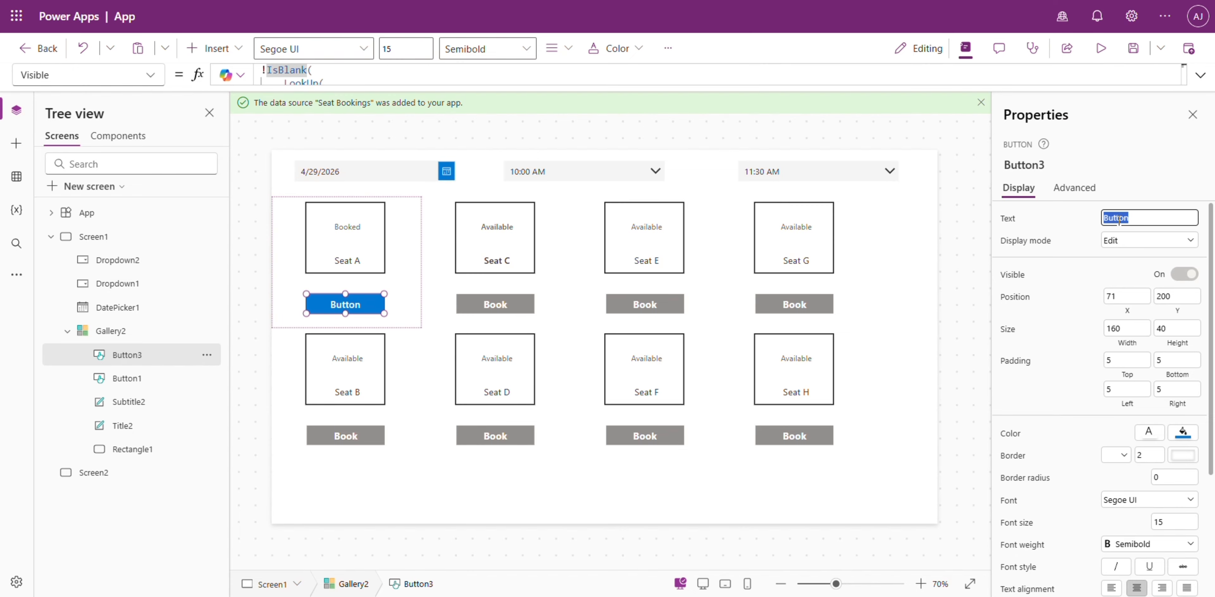
type("Cancel")
left_click(968, 246)
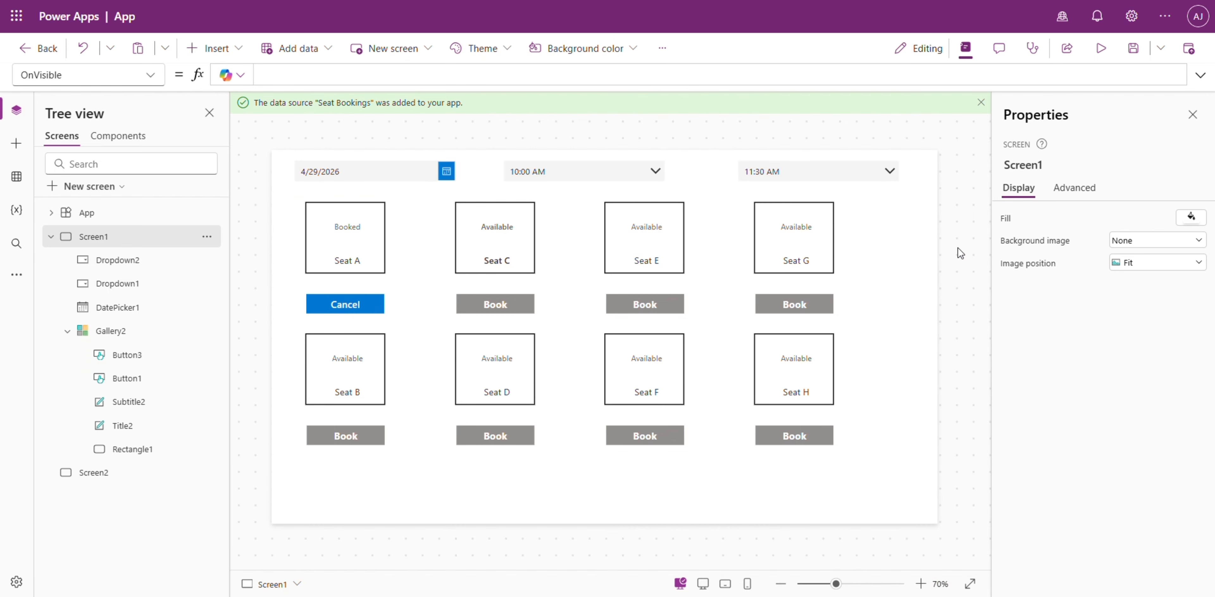
Step: Replace the Cancel button's OnSelect formula with the start of a Patch call on 'Seat Bookings'
mouse_move(909, 295)
left_click(352, 305)
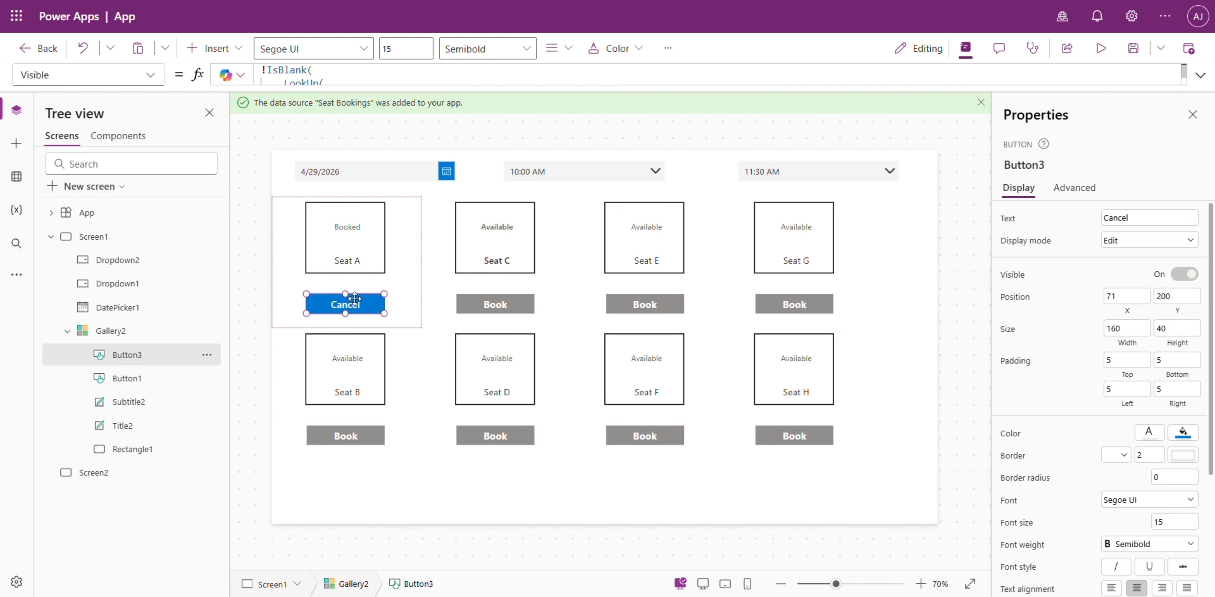
left_click(1058, 200)
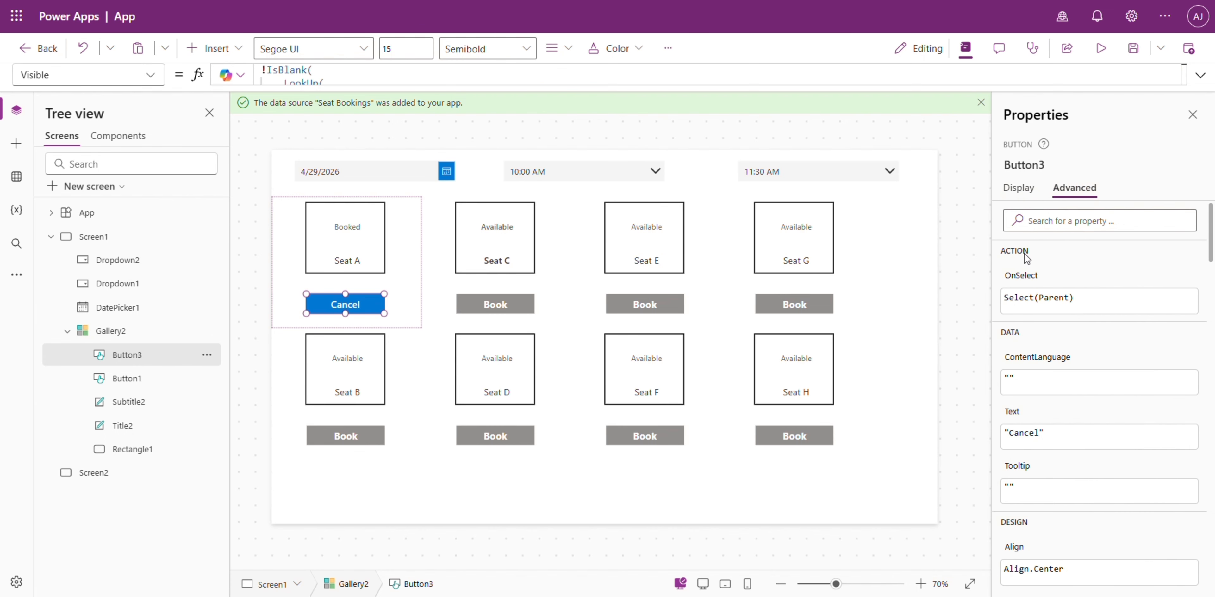
left_click(1200, 76)
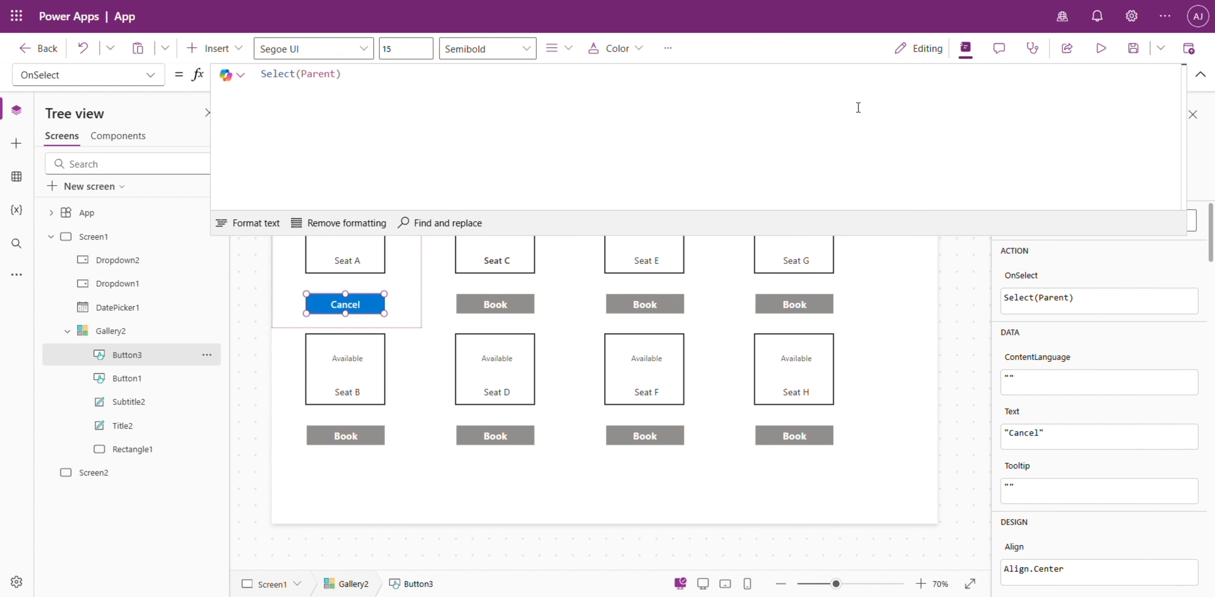
key("ctrl+a")
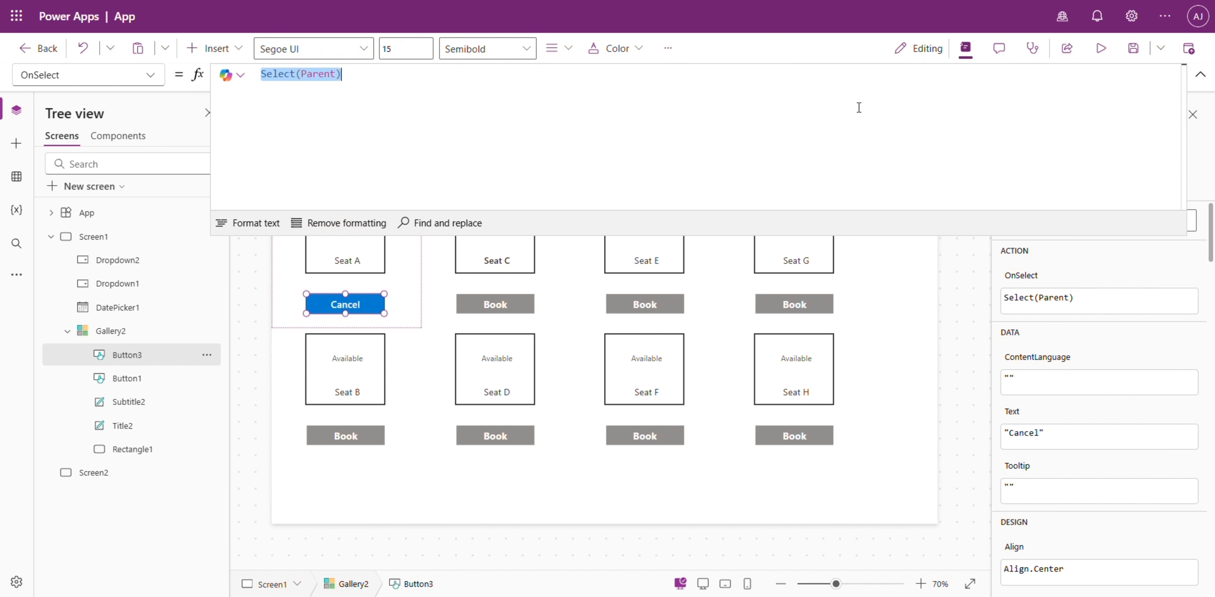
type("Patch(")
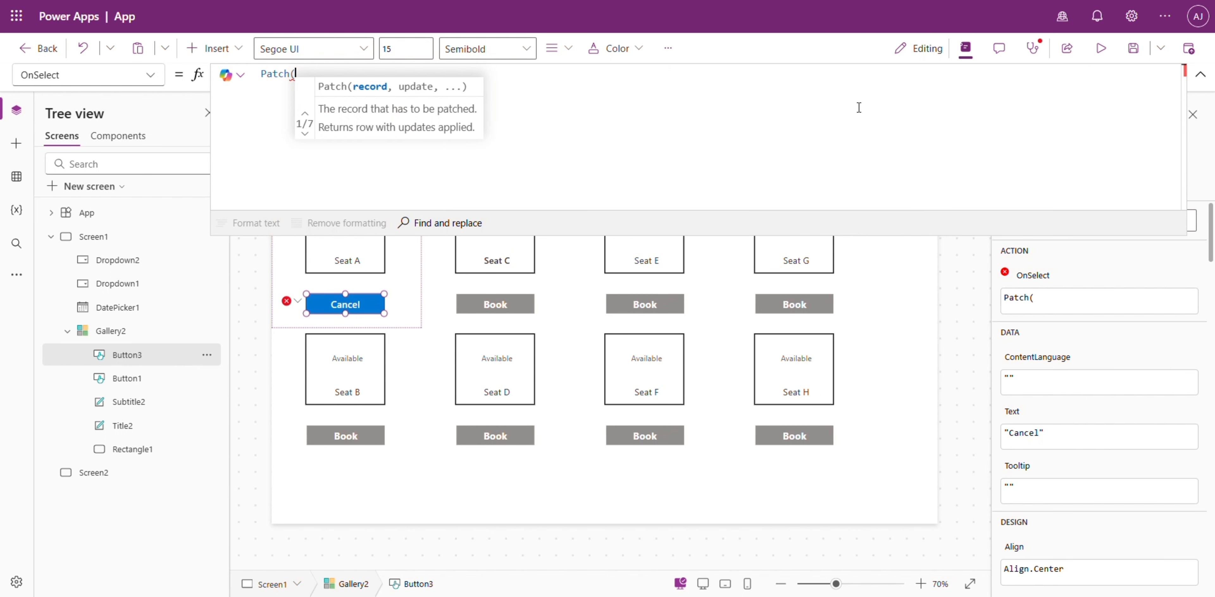
type("sea")
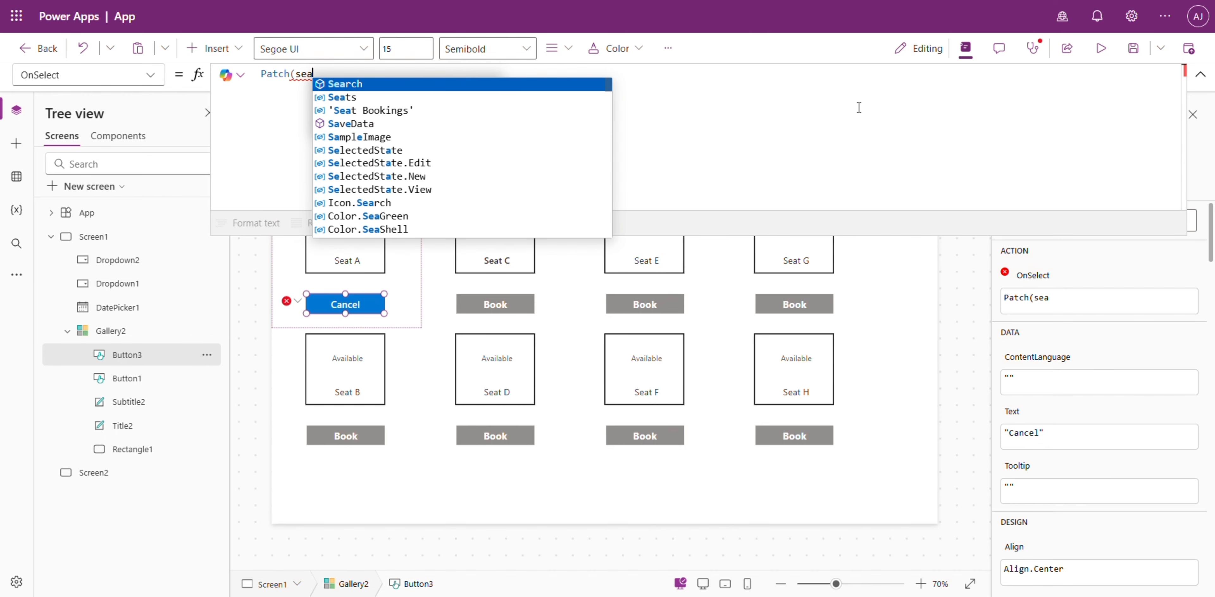
key("Down")
key("Down")
key("Tab")
type(", ")
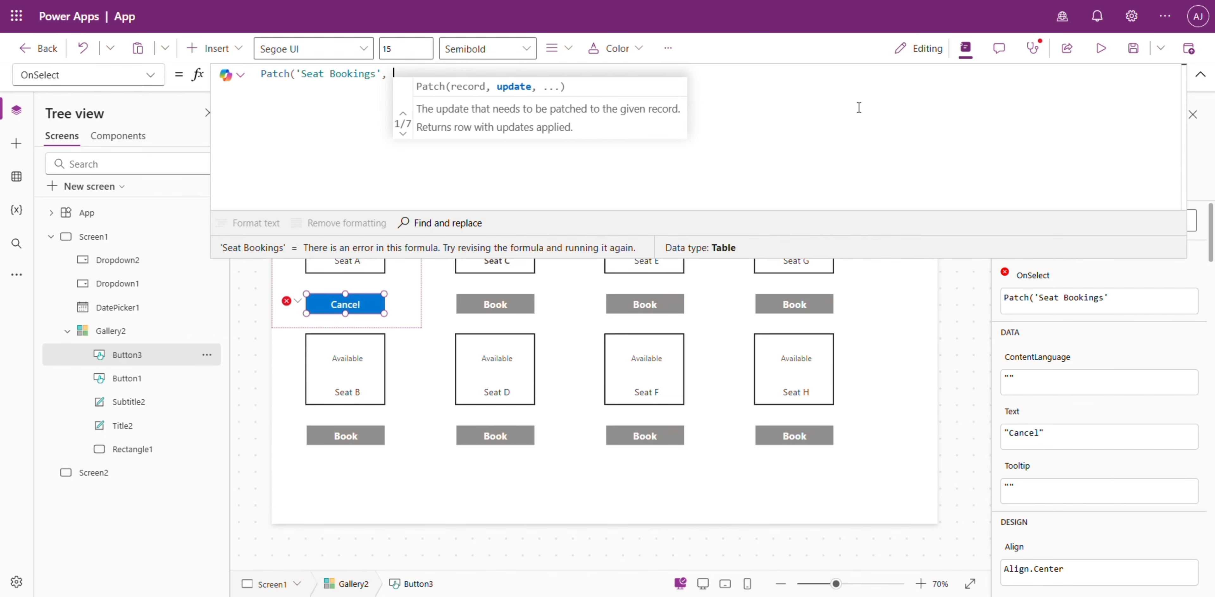
Step: Add ThisItem as the record argument of the Cancel button's Patch formula
type("this")
key("Down")
key("Down")
key("Down")
key("Down")
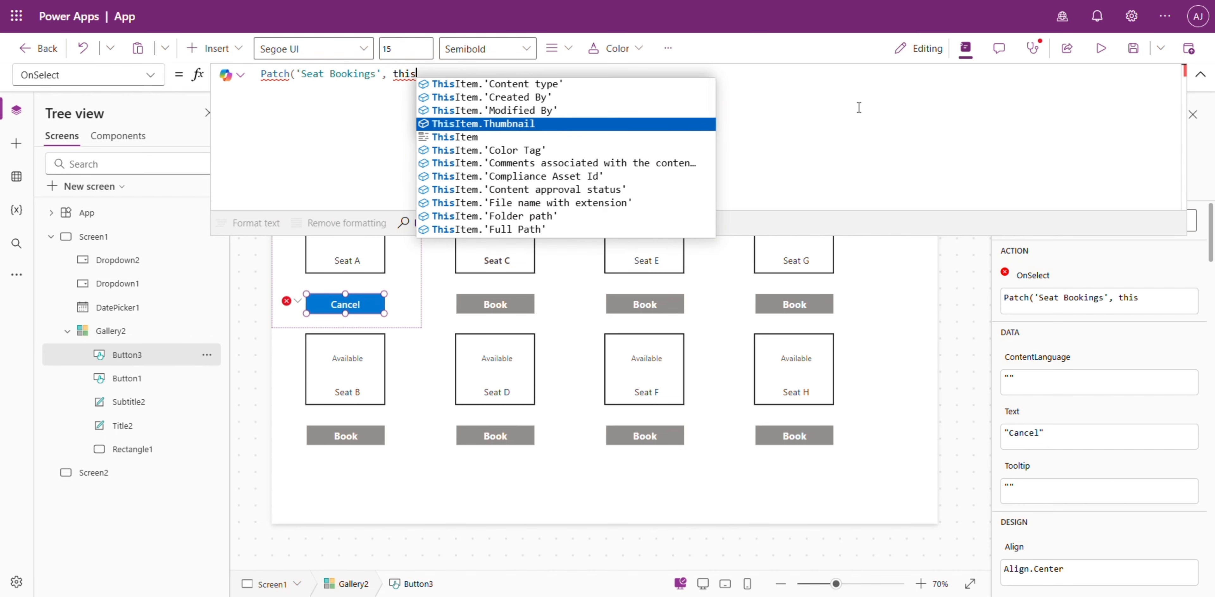
key("Tab")
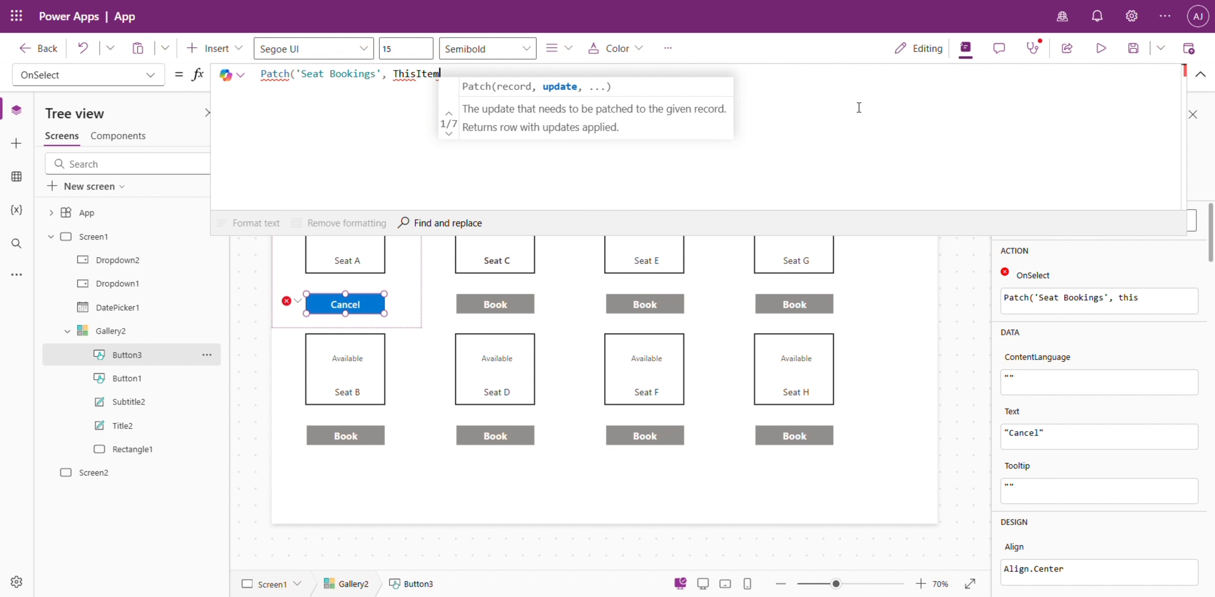
Step: Complete the Cancel button's Patch formula with {Status: {Value: "Cancelled"}} as the update record and format the formula text
type(", {")
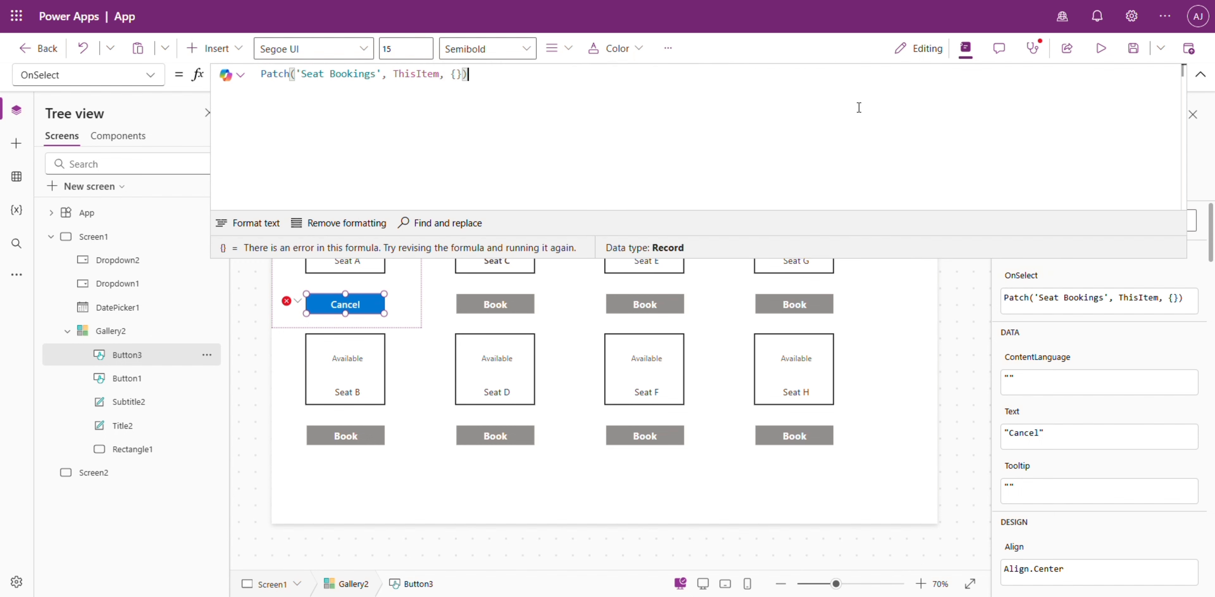
type("sta")
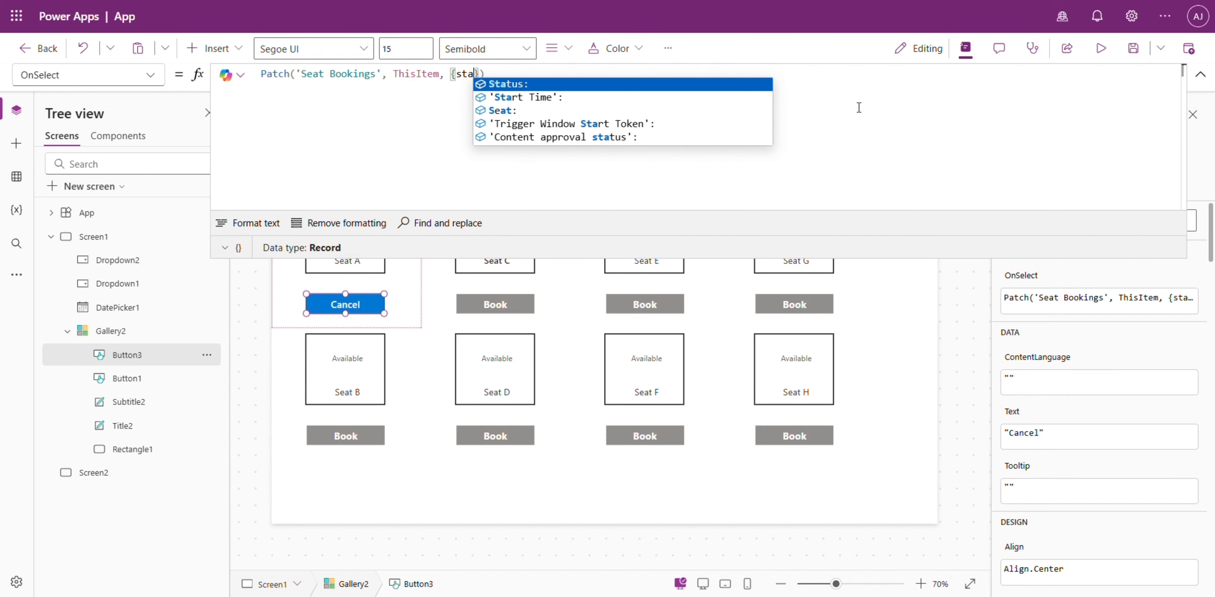
key("Tab")
type("{va")
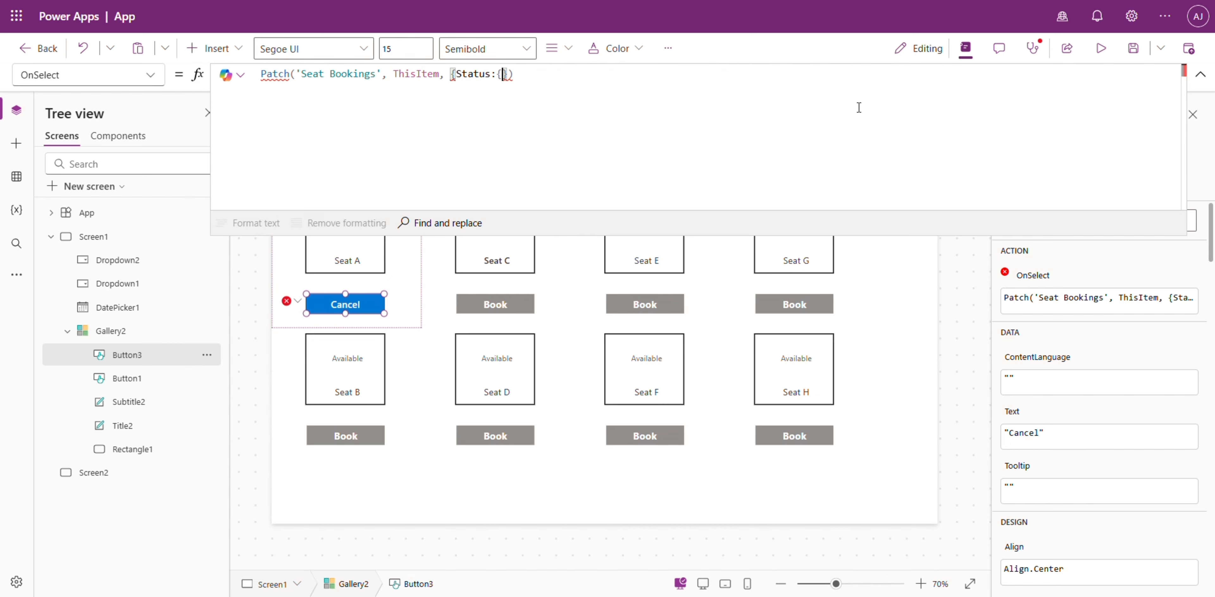
key("Tab")
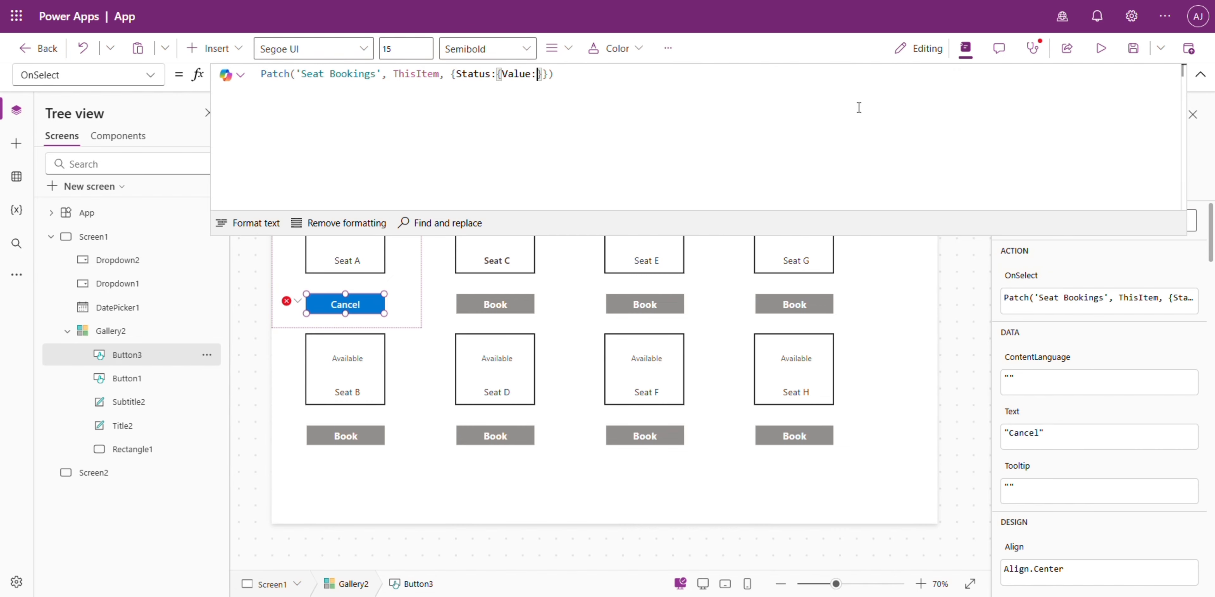
type("\"Cancelled\"")
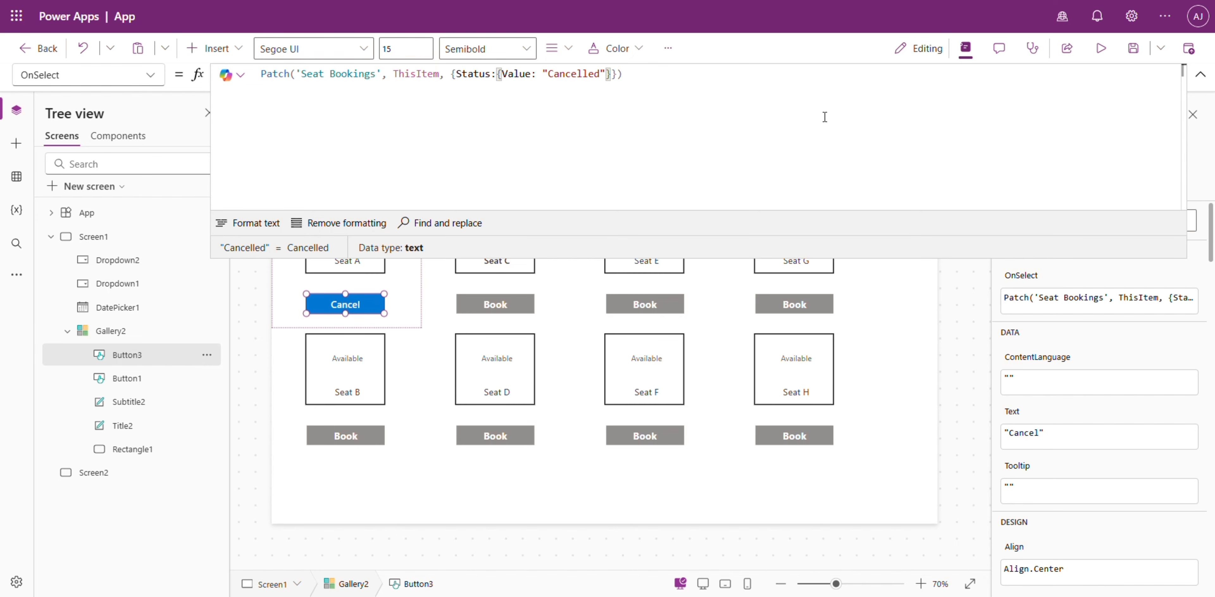
left_click(248, 222)
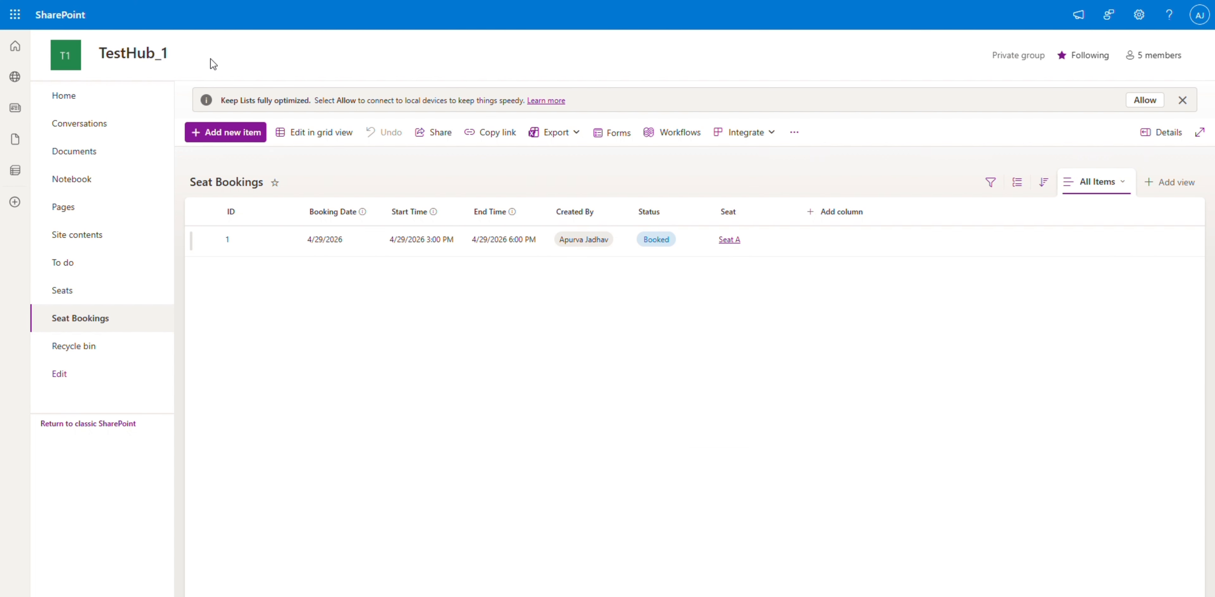
Step: Preview the app, cancel the Seat A booking for 4/29/2026, and reload the Seat Bookings list in SharePoint
key("F5")
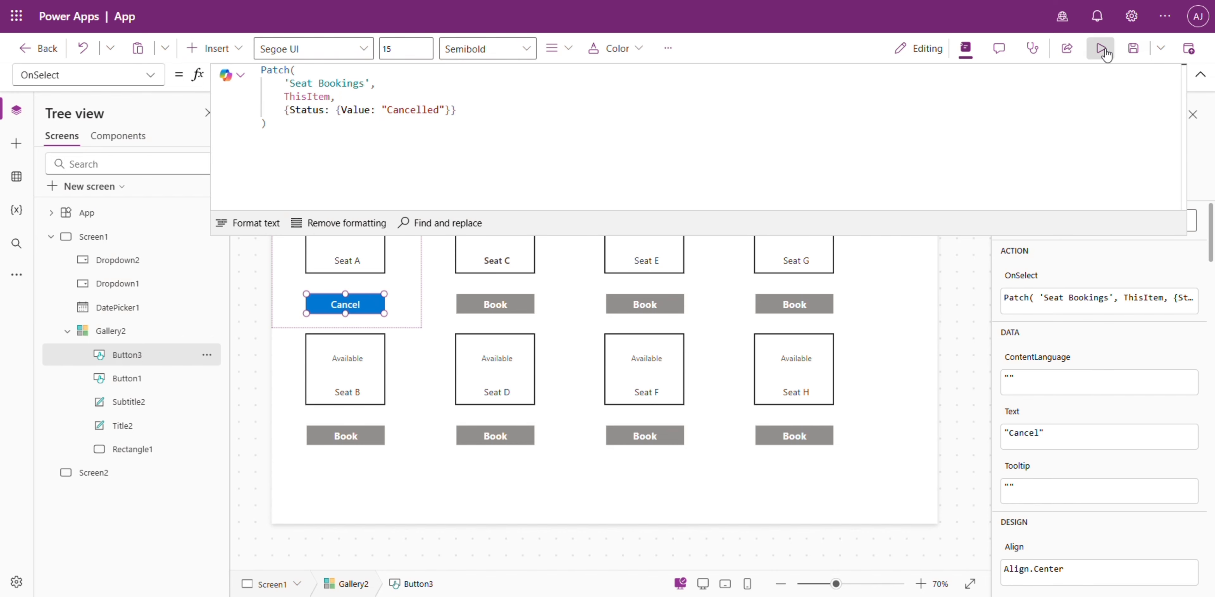
left_click(1101, 49)
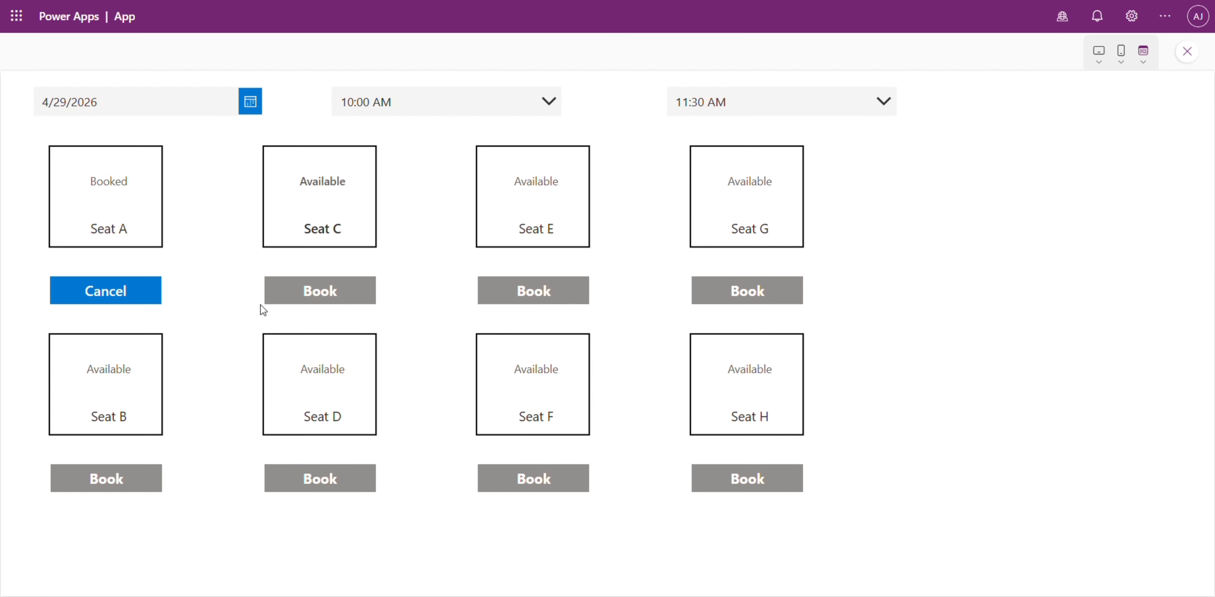
left_click(125, 292)
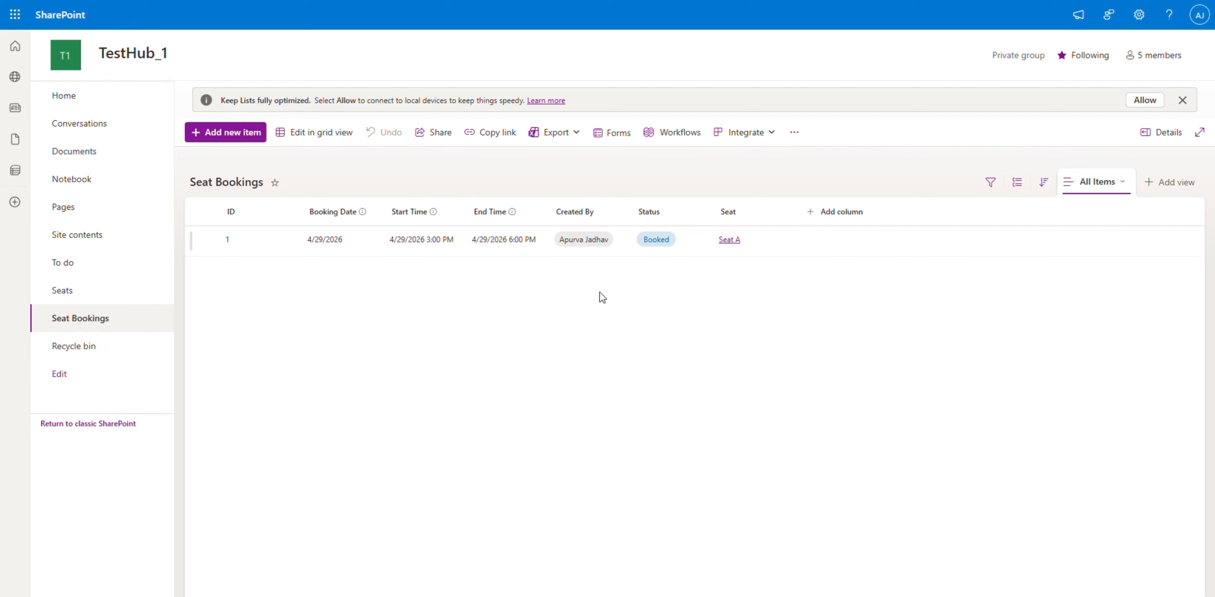
key("F5")
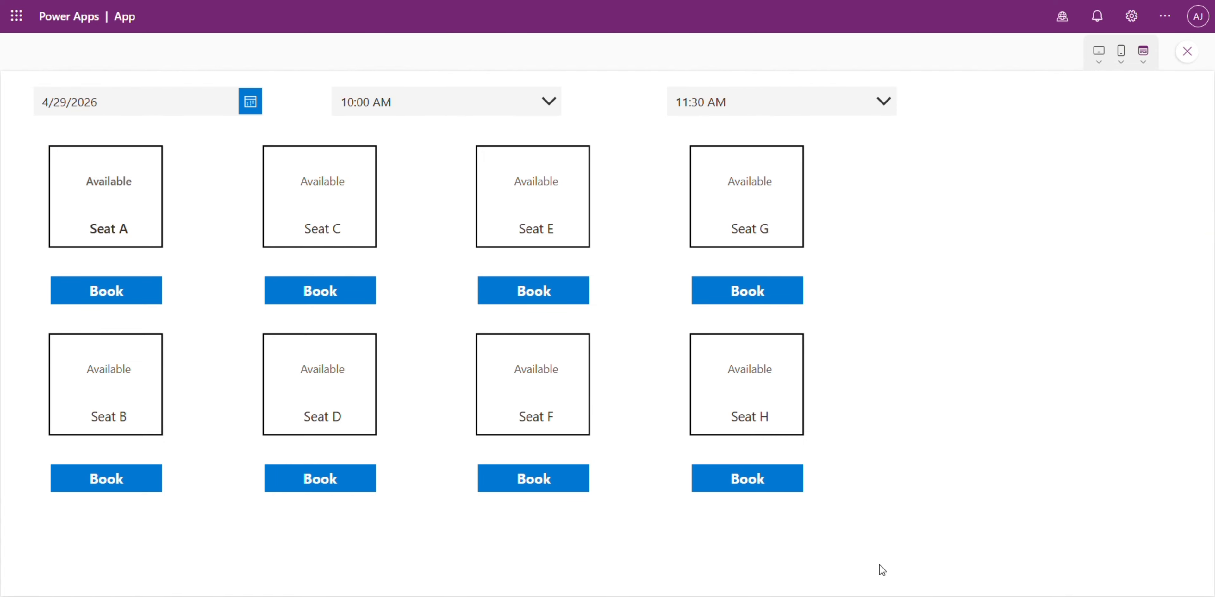
Step: Exit the app preview, dismissing the Save as dialog, and collapse the expanded formula bar
left_click(1187, 52)
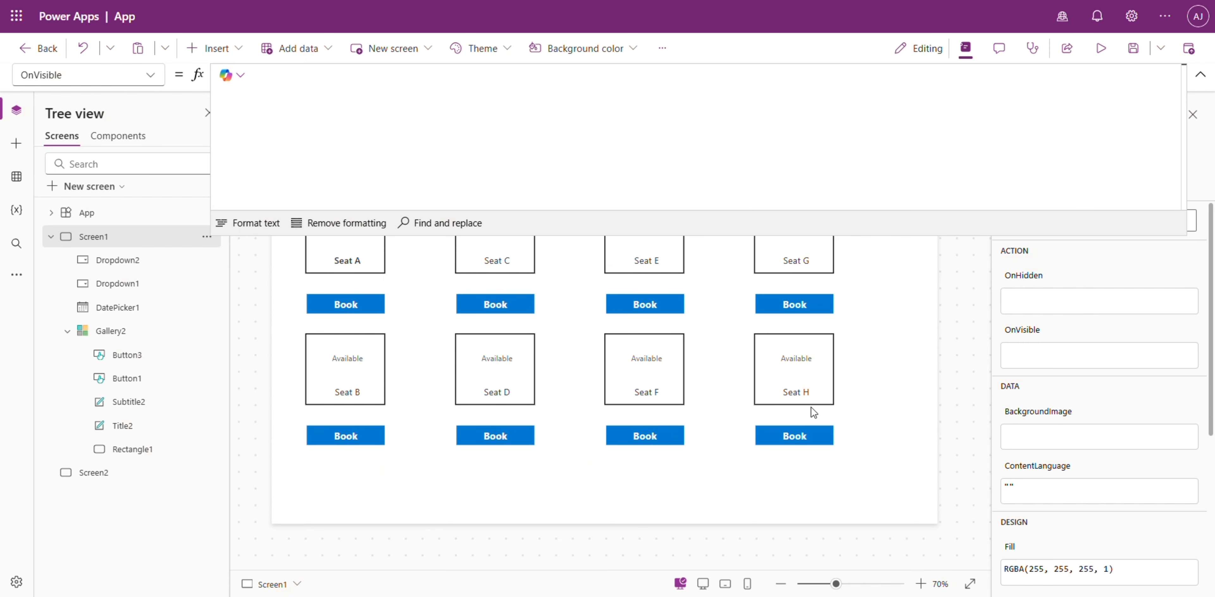
left_click(1197, 52)
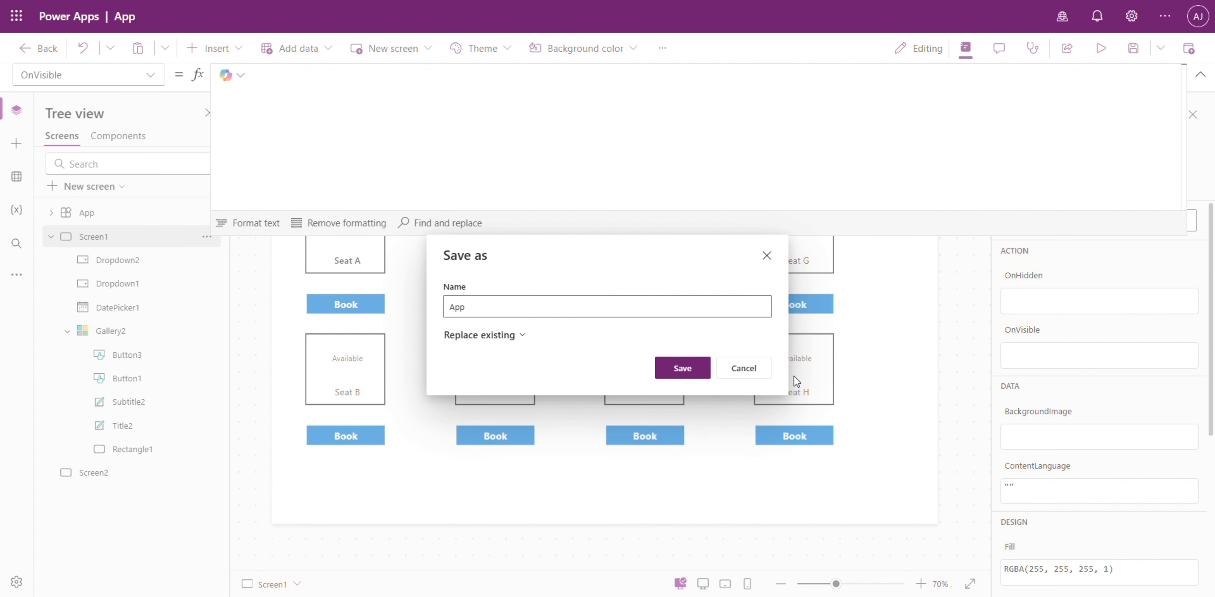
key("Escape")
left_click(1200, 75)
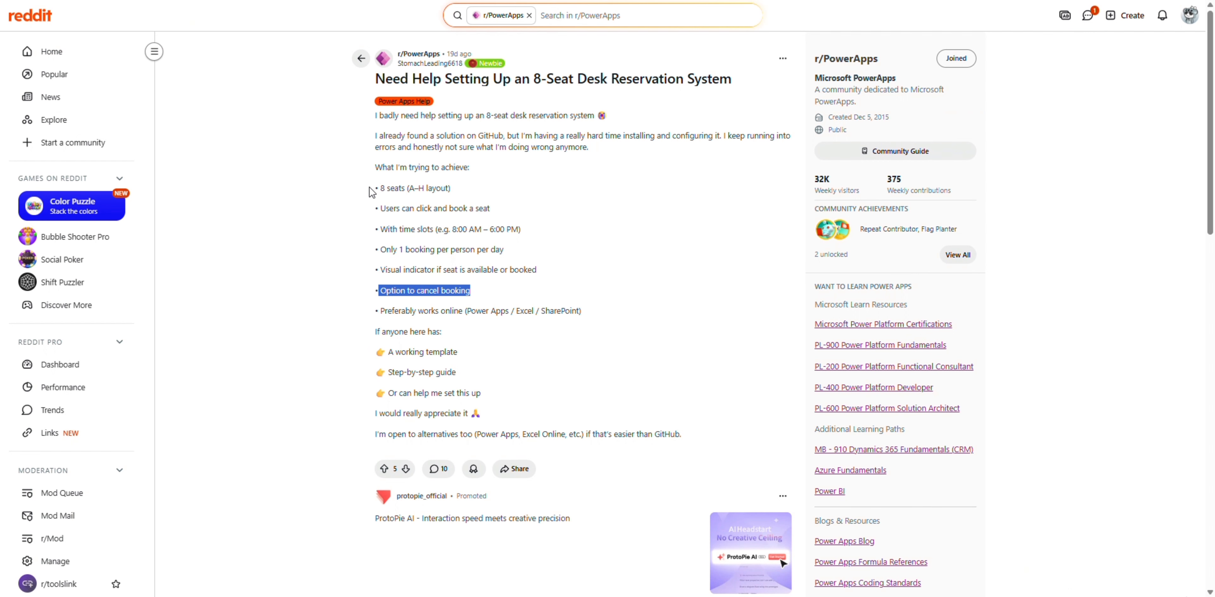
Step: Switch to the Reddit post and review its desk reservation requirements, from the eight-seat layout to the cancel option
left_click_drag(373, 191, 511, 193)
left_click_drag(375, 208, 498, 213)
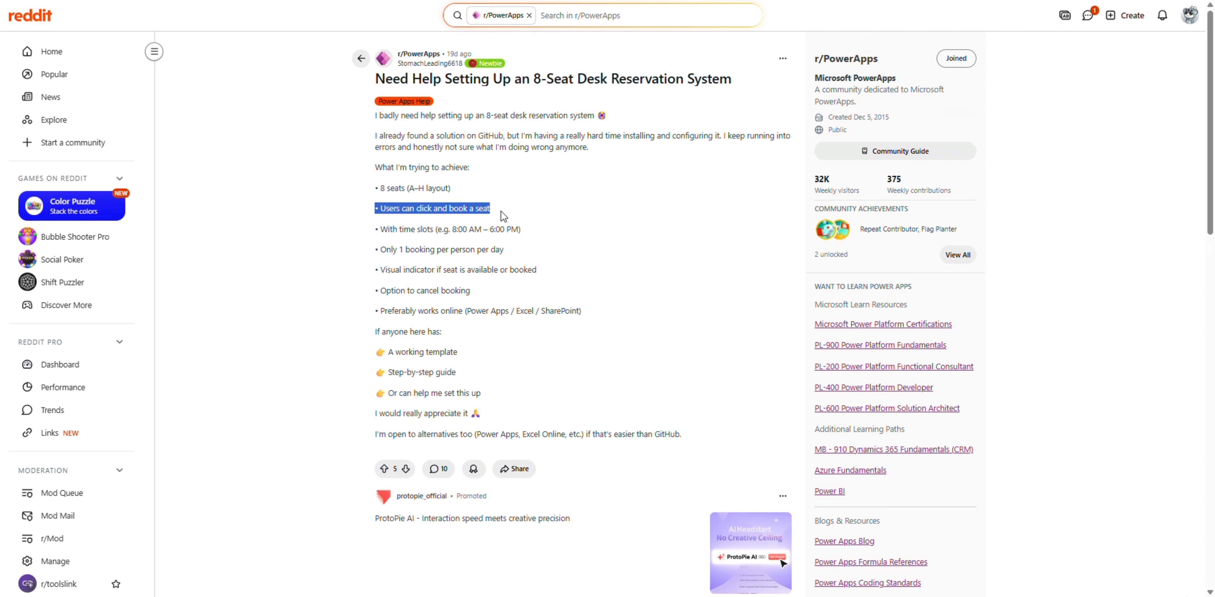
left_click_drag(374, 230, 521, 230)
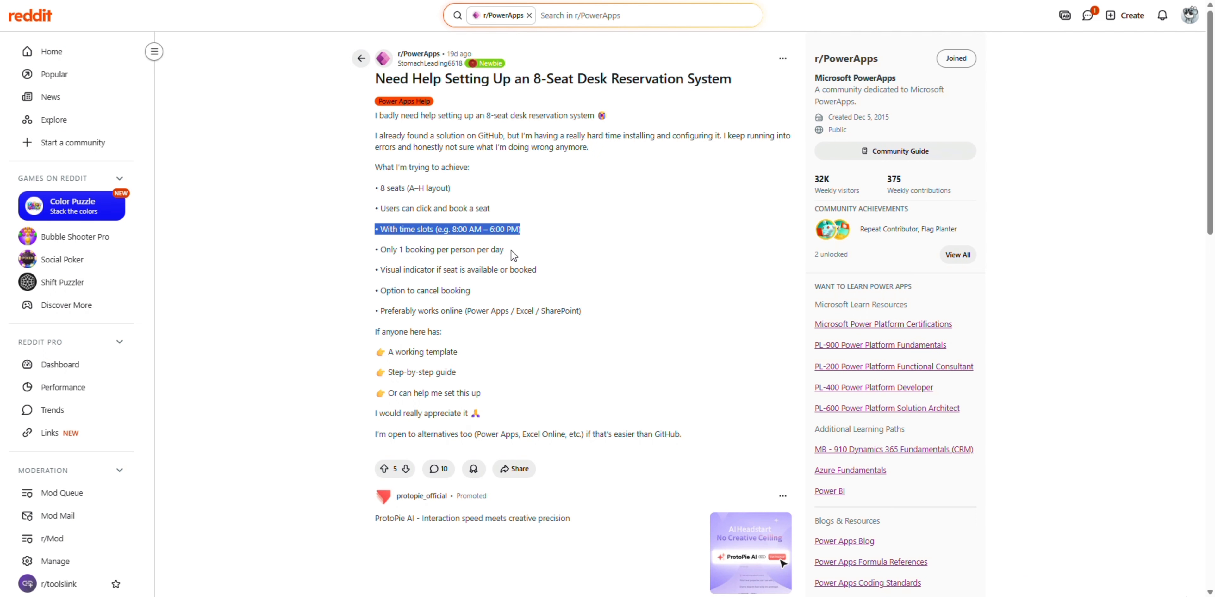
left_click_drag(374, 250, 538, 259)
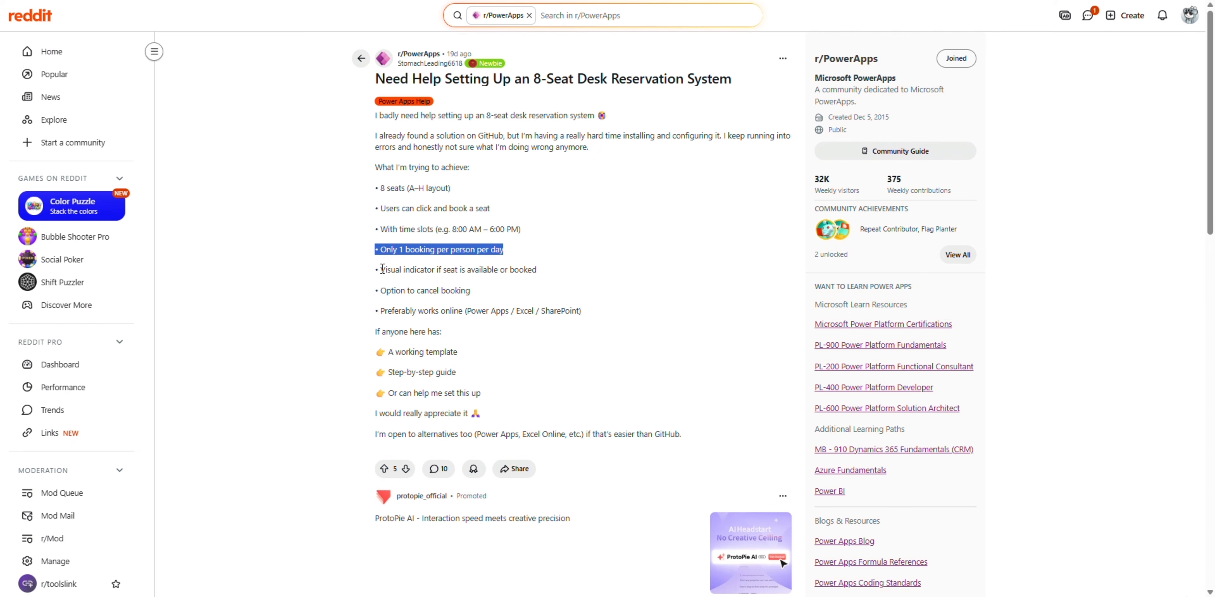
left_click_drag(375, 270, 580, 274)
left_click(376, 301)
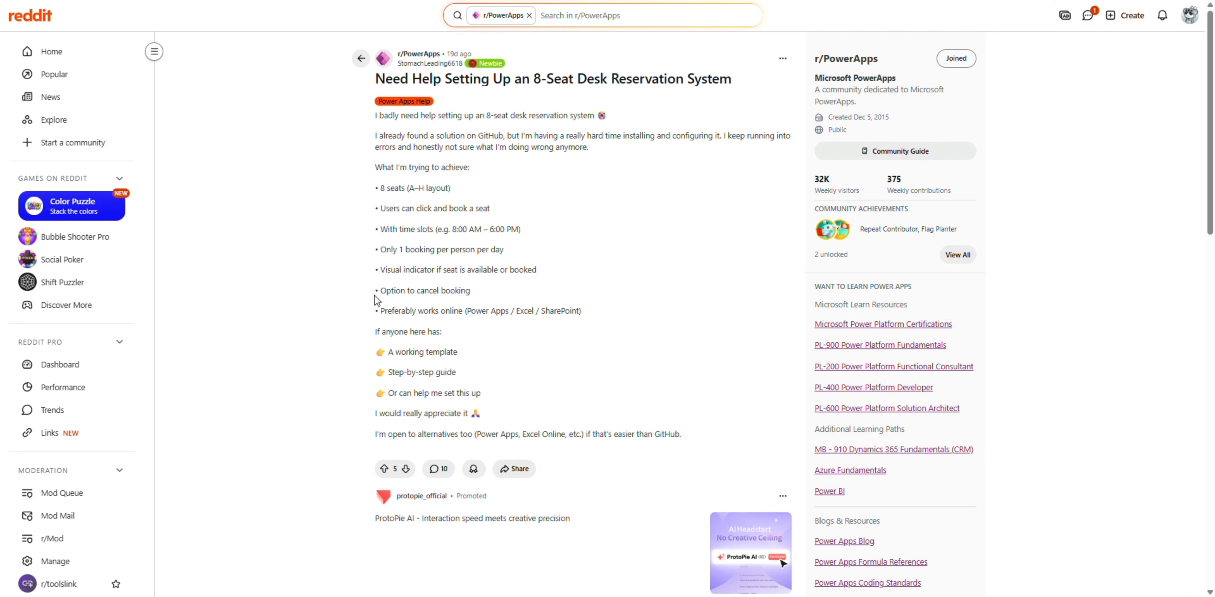
left_click_drag(375, 296, 552, 289)
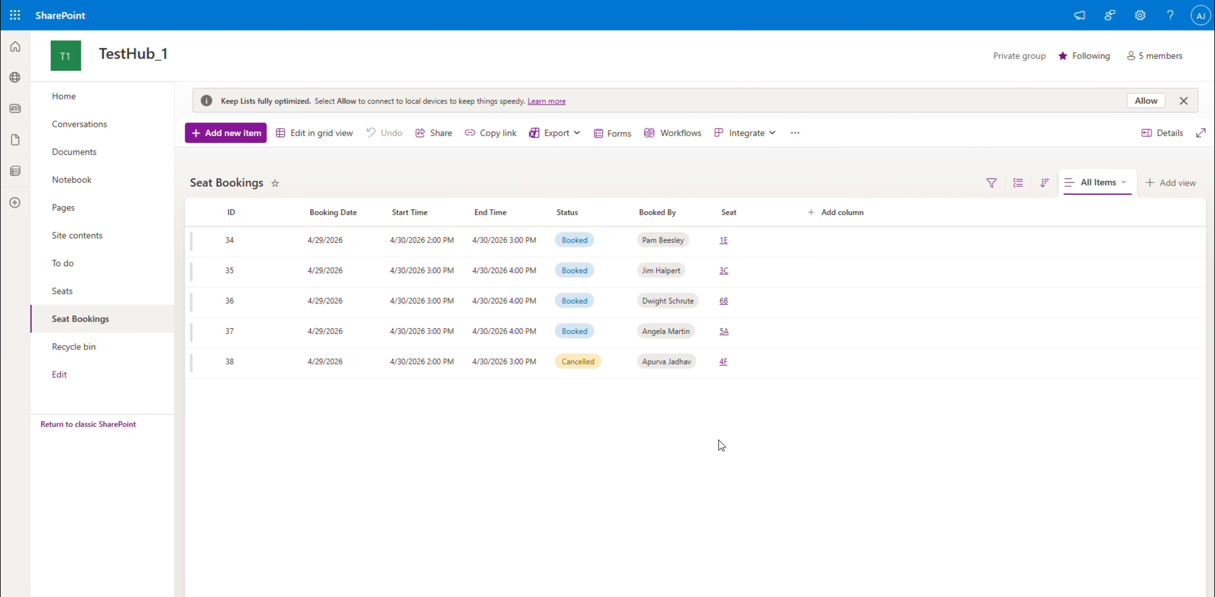
Step: Open the SharePoint site's Regional Settings and view the available time zones
left_click(1141, 15)
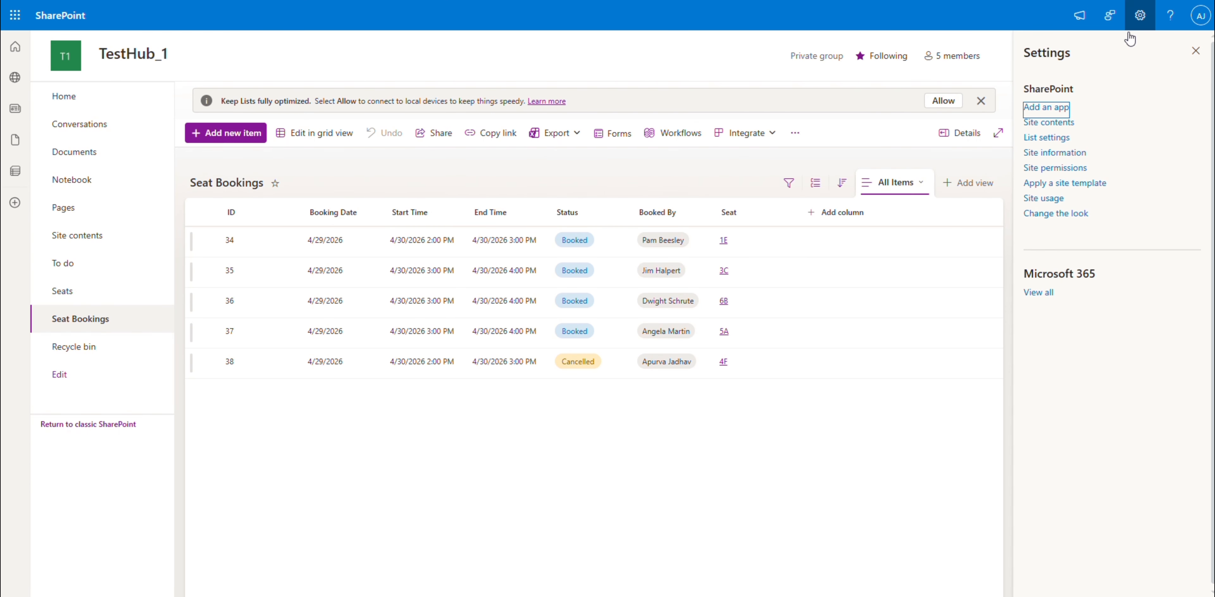
left_click(1052, 153)
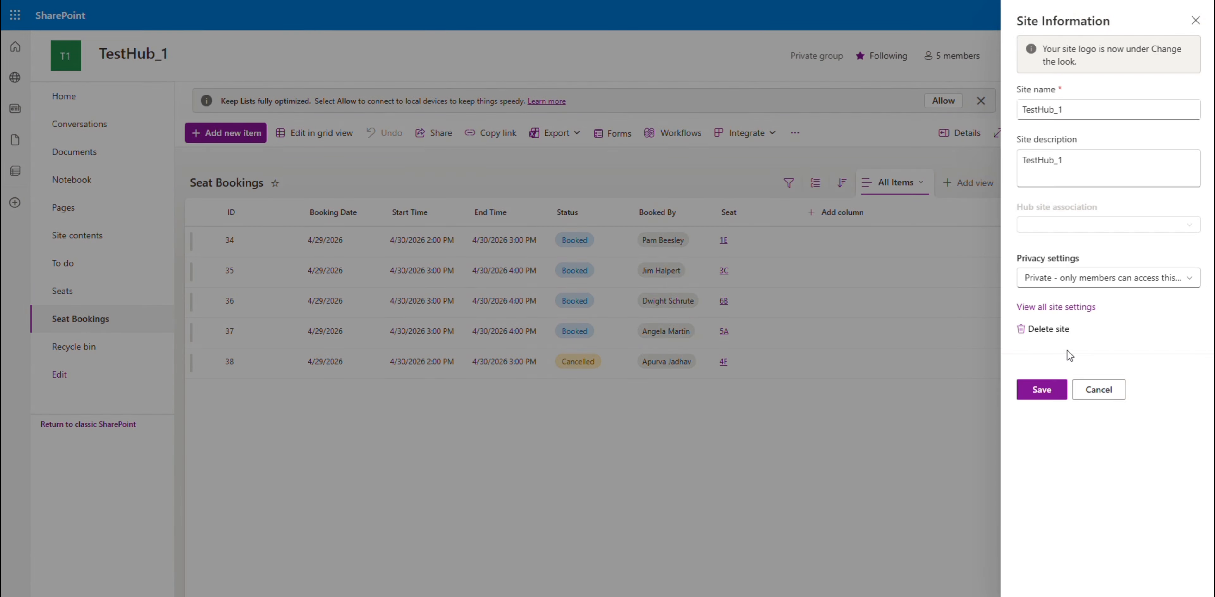
left_click(1069, 310)
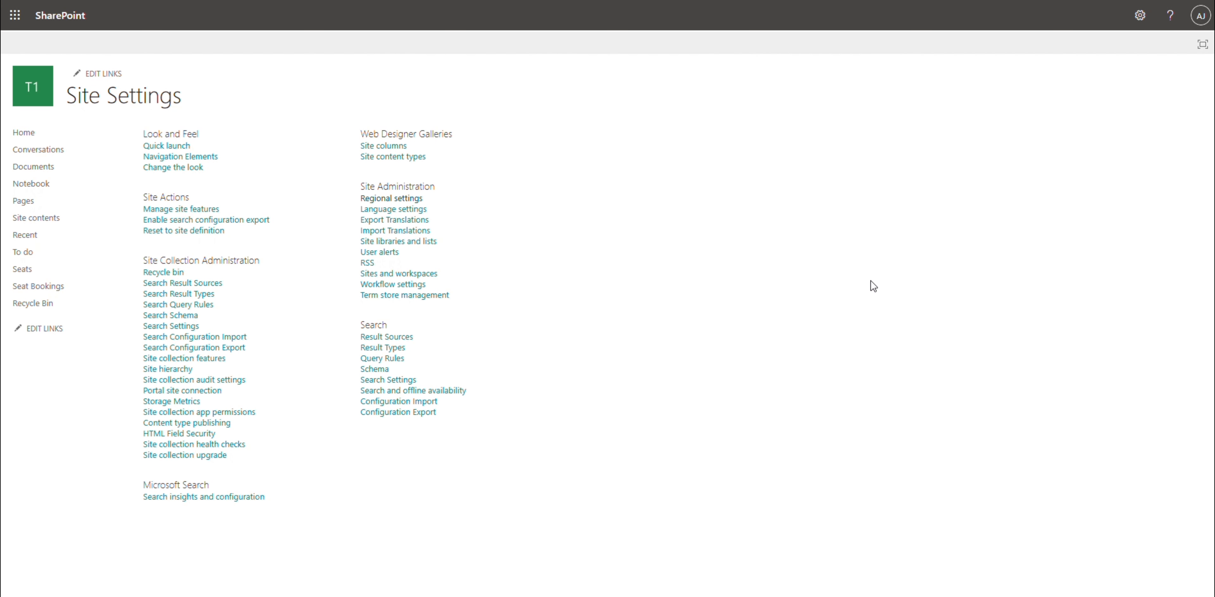
left_click(399, 200)
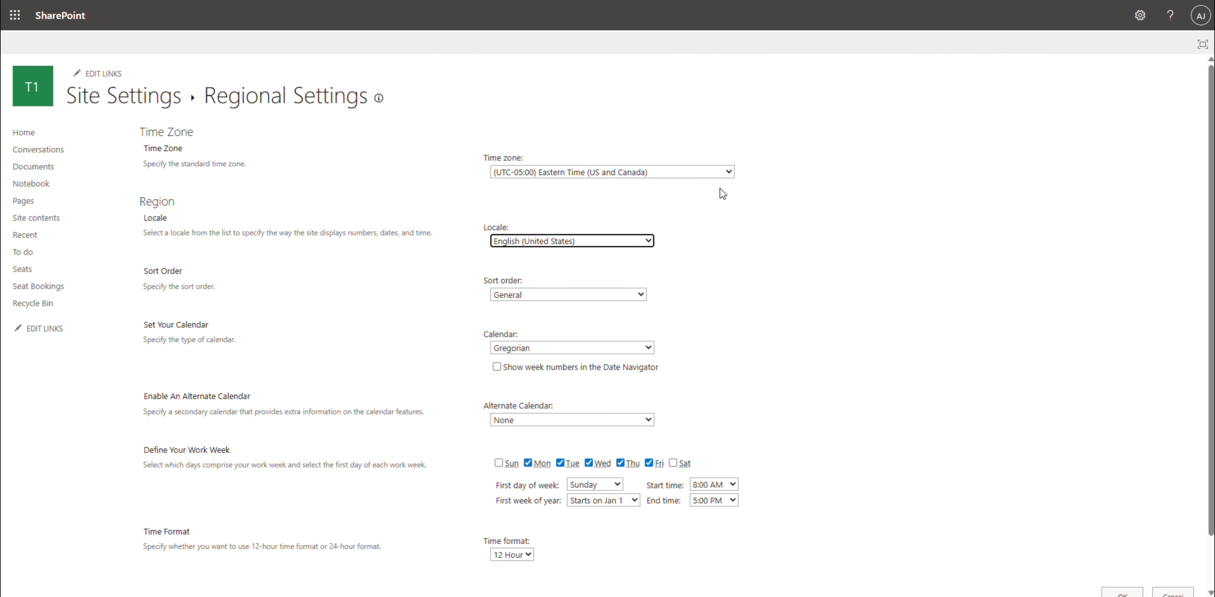
left_click(727, 175)
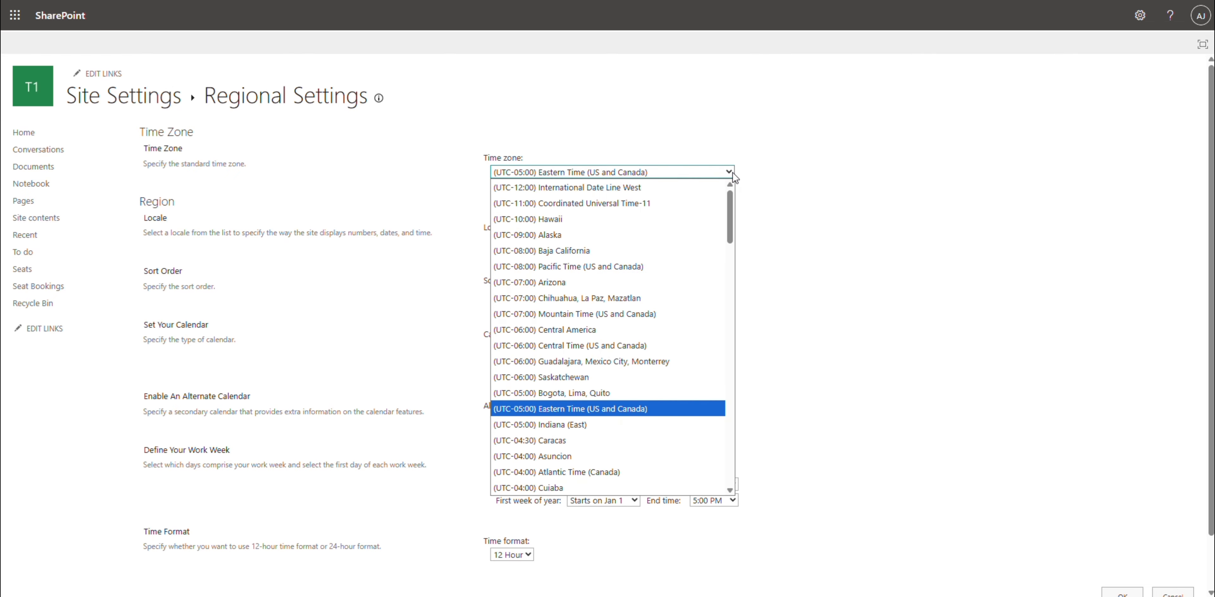
left_click(839, 179)
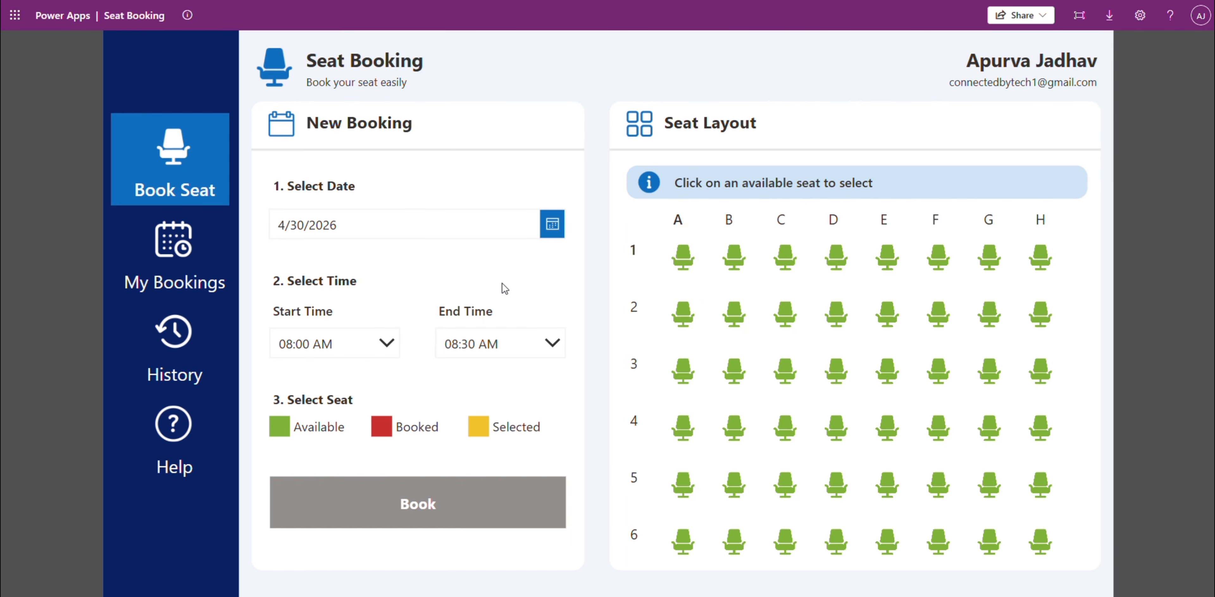
Step: Switch to the Seat Booking app and look at the My Bookings page and the date calendar for a new booking
left_click(154, 262)
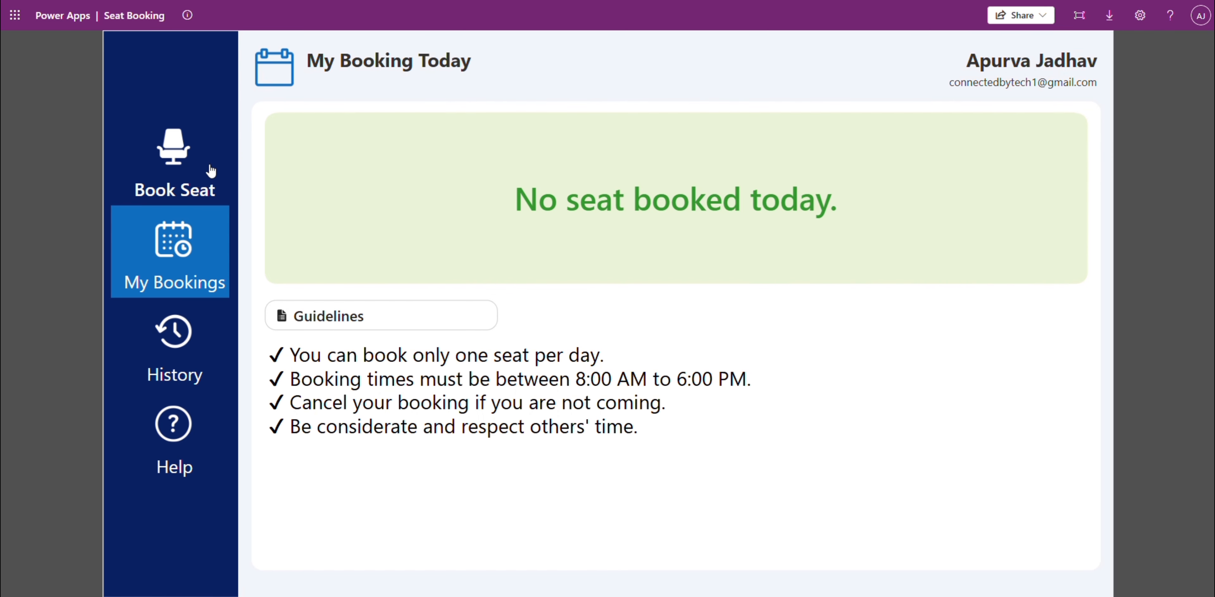
left_click(192, 168)
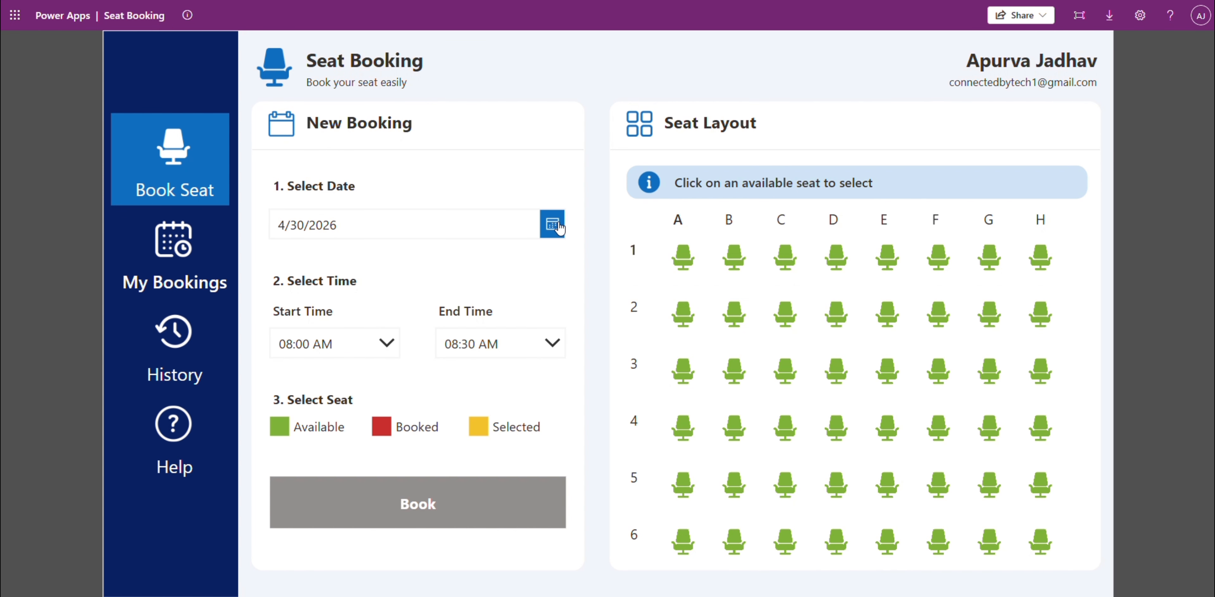
left_click(553, 224)
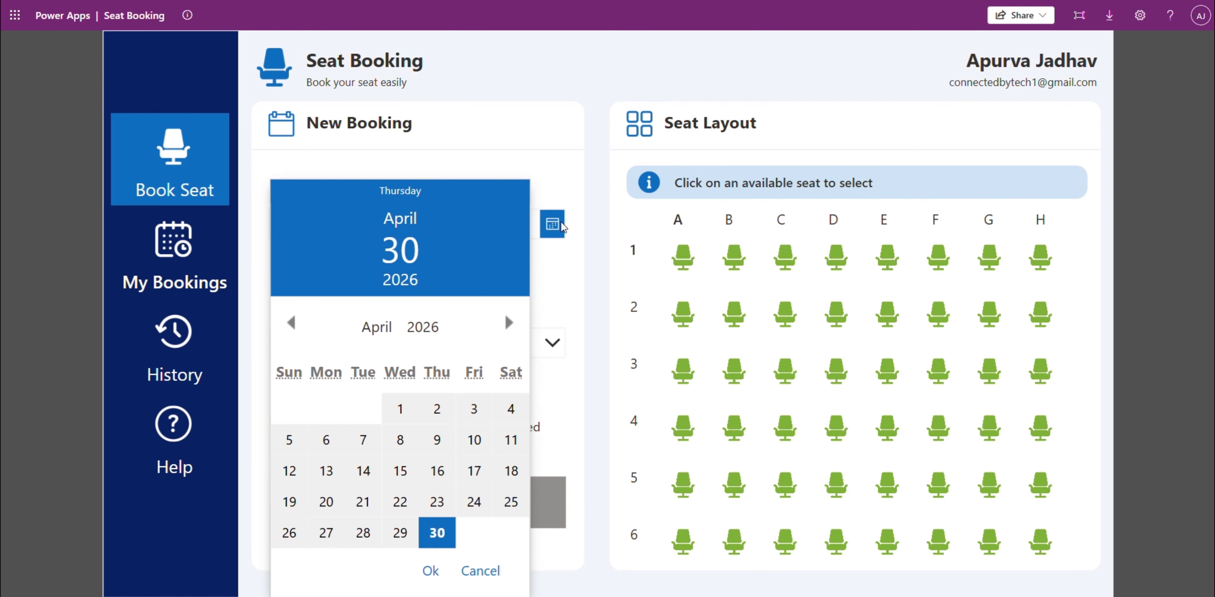
left_click(490, 570)
Step: Browse the start and end time options offered for the new booking
left_click(340, 343)
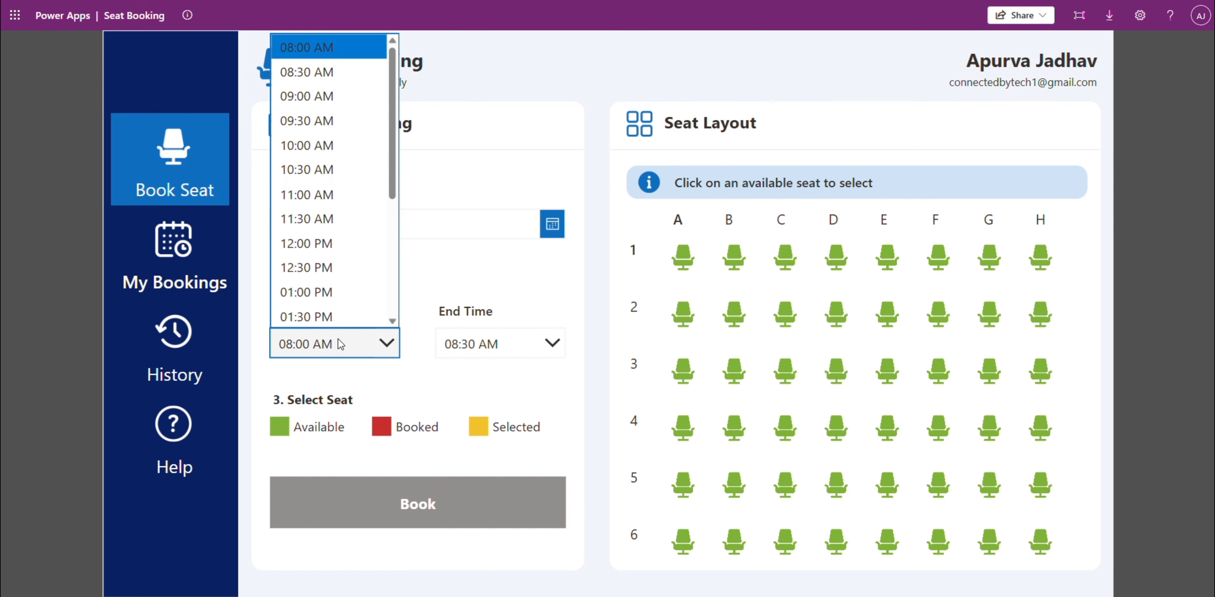
scroll(347, 311, "down", 5)
scroll(347, 312, "up", 5)
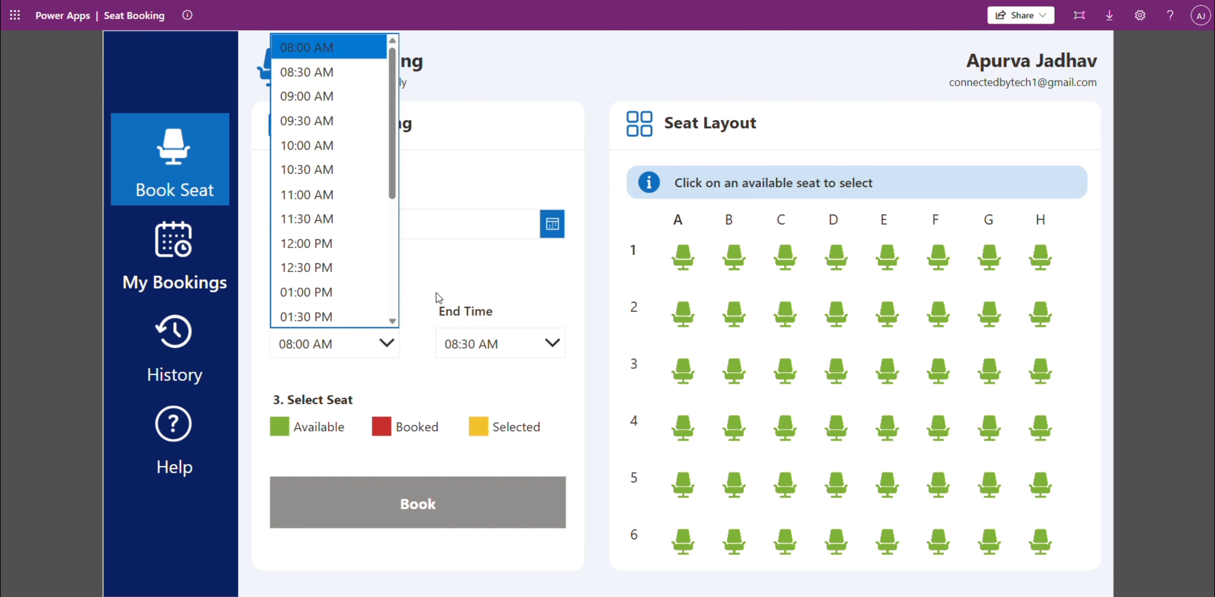
left_click(490, 346)
left_click(491, 346)
scroll(472, 292, "down", 5)
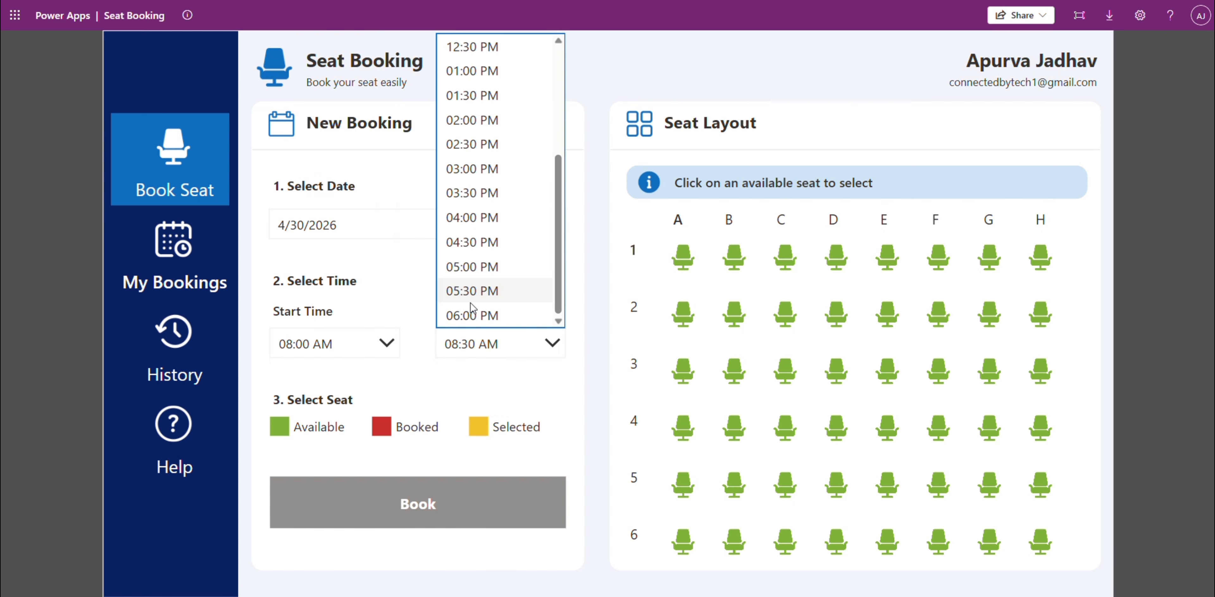
left_click(374, 290)
Step: Set the new booking's start time to 10:00 AM and select seat 2C in the seat layout
left_click(362, 352)
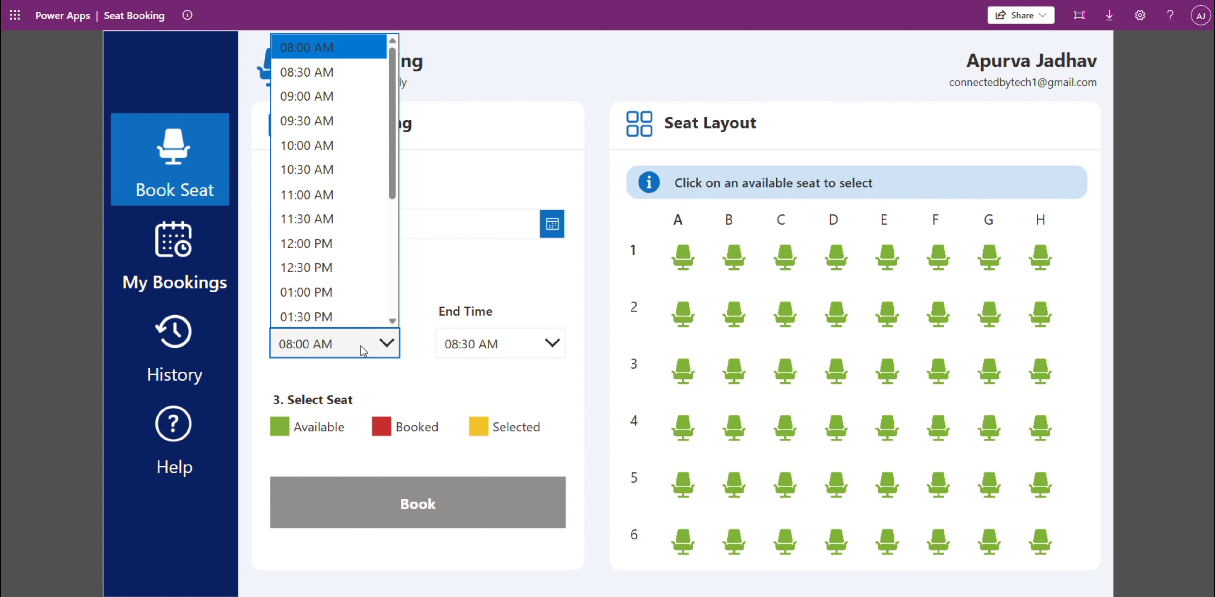
left_click(304, 150)
left_click(523, 341)
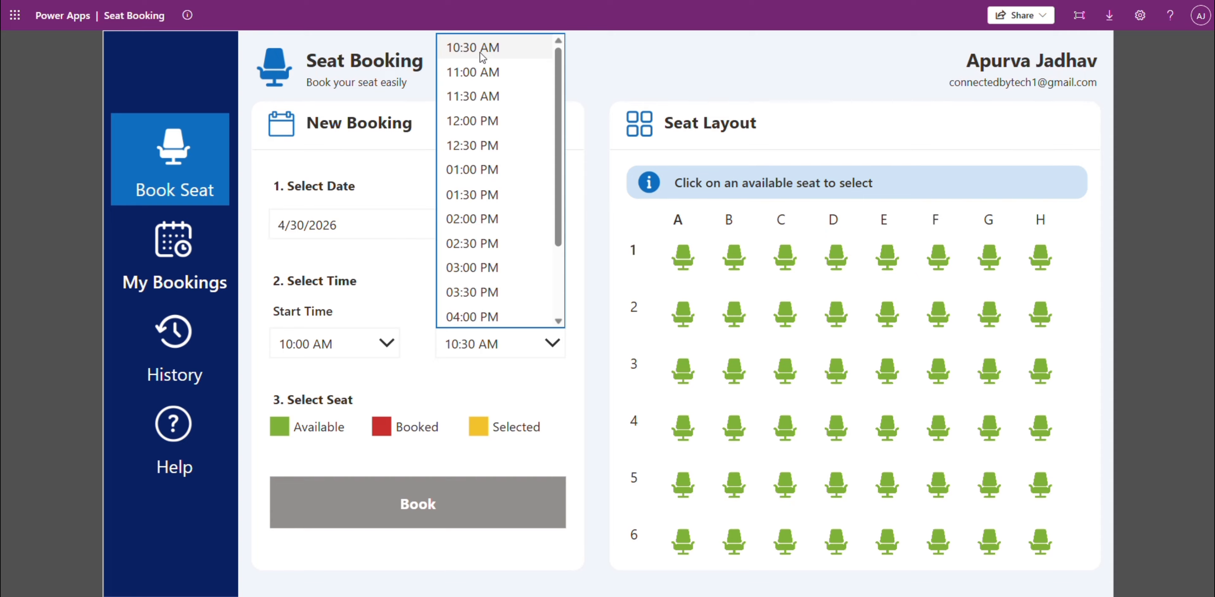
scroll(481, 189, "down", 2)
left_click(321, 359)
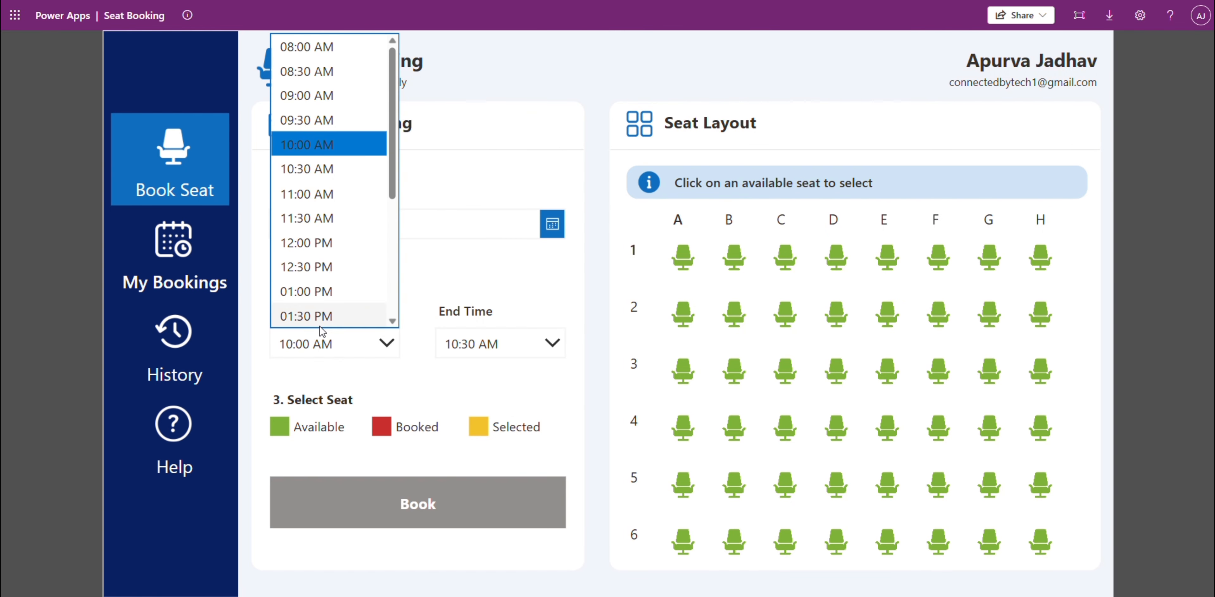
scroll(333, 189, "down", 3)
left_click(479, 279)
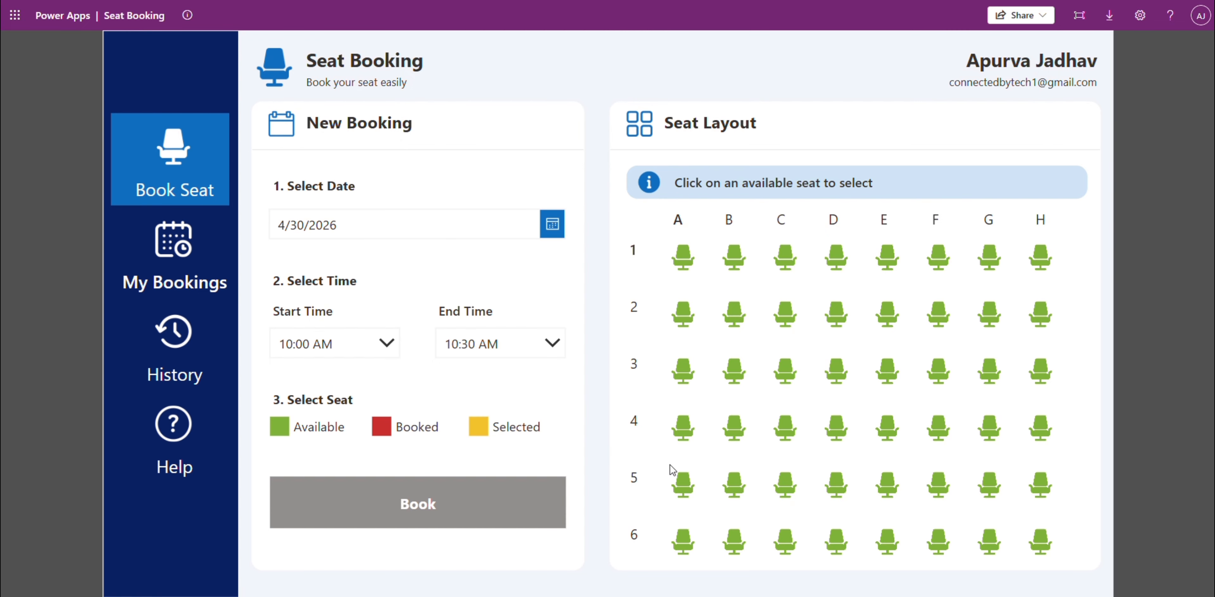
left_click(783, 326)
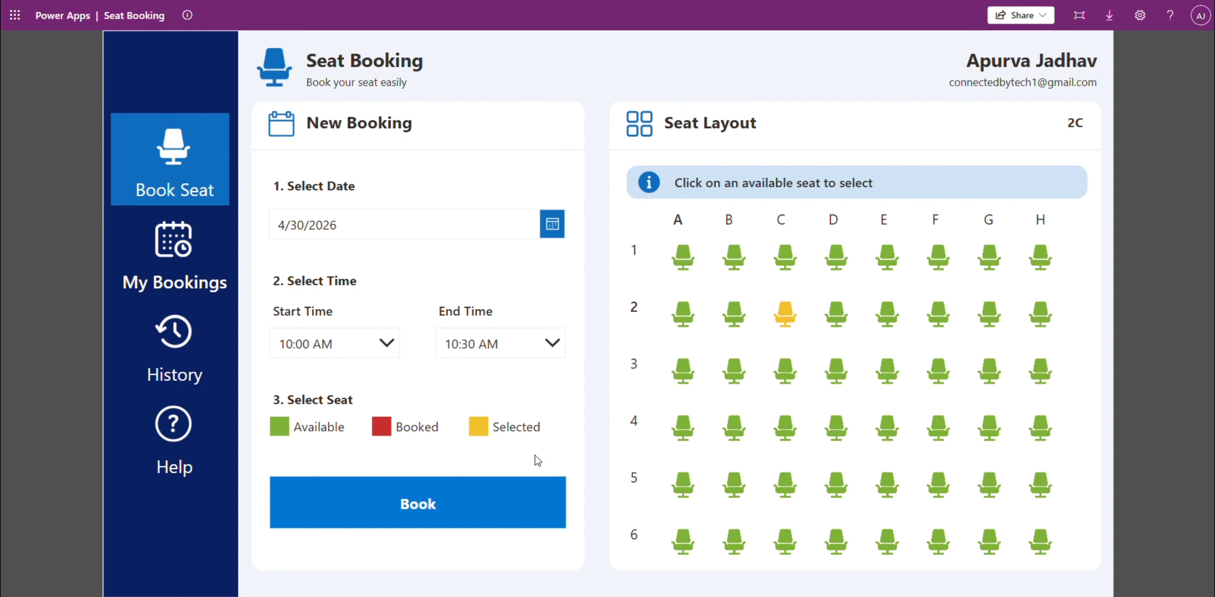
Step: Deselect seat 2C, switch to SharePoint and look at the cancelled seat 4F entry in the Seat Bookings list
left_click(781, 319)
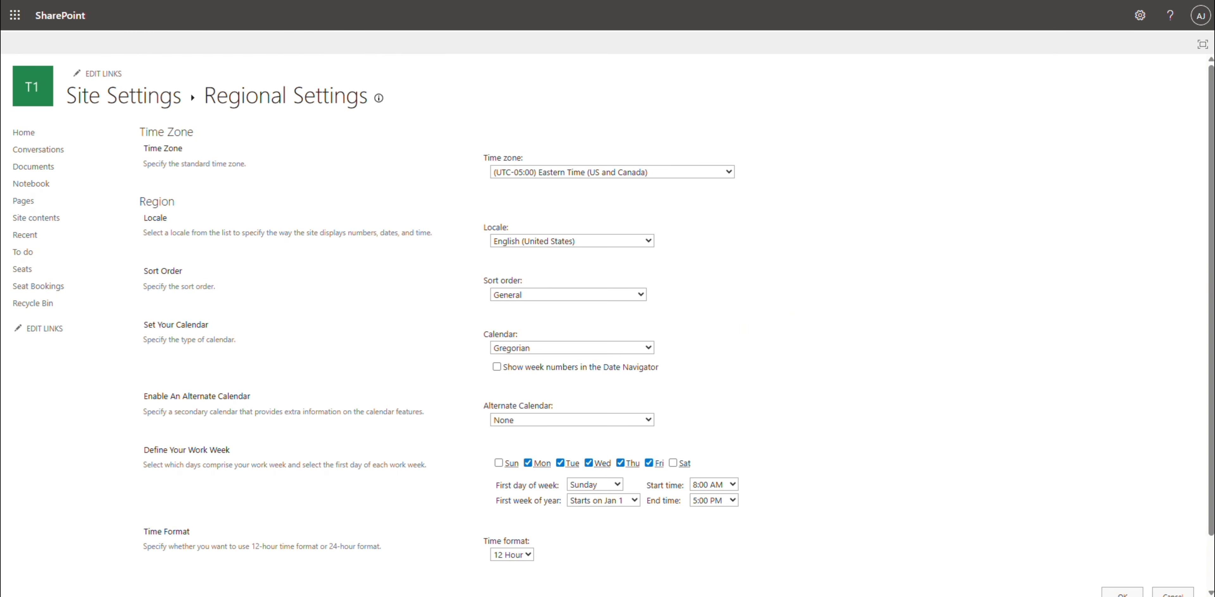
left_click(59, 288)
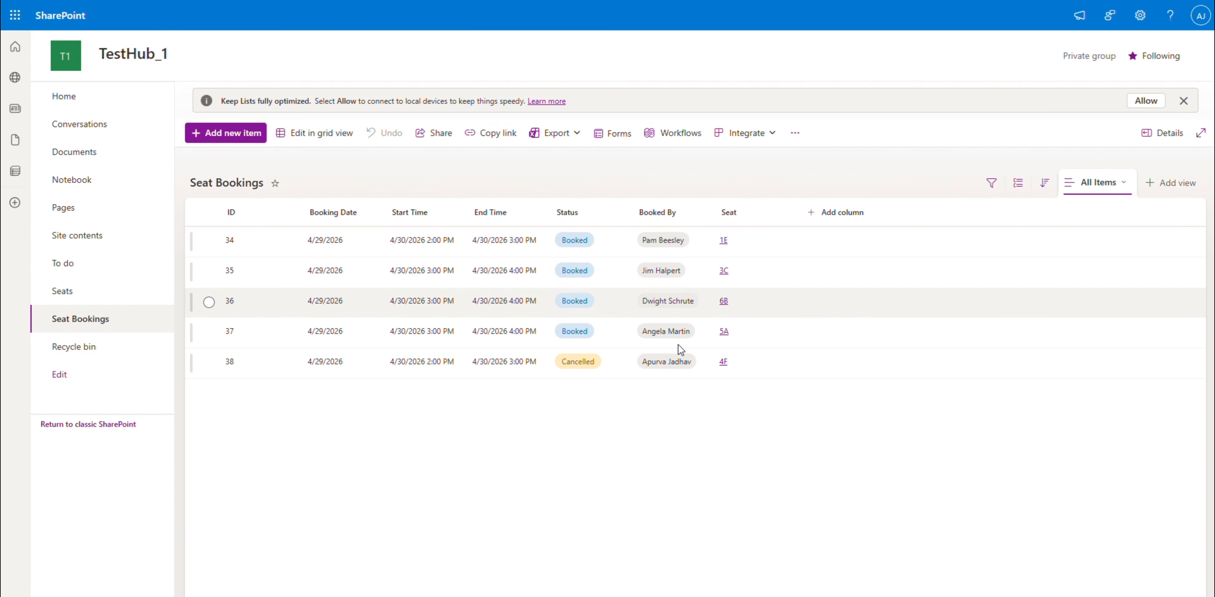
left_click(209, 362)
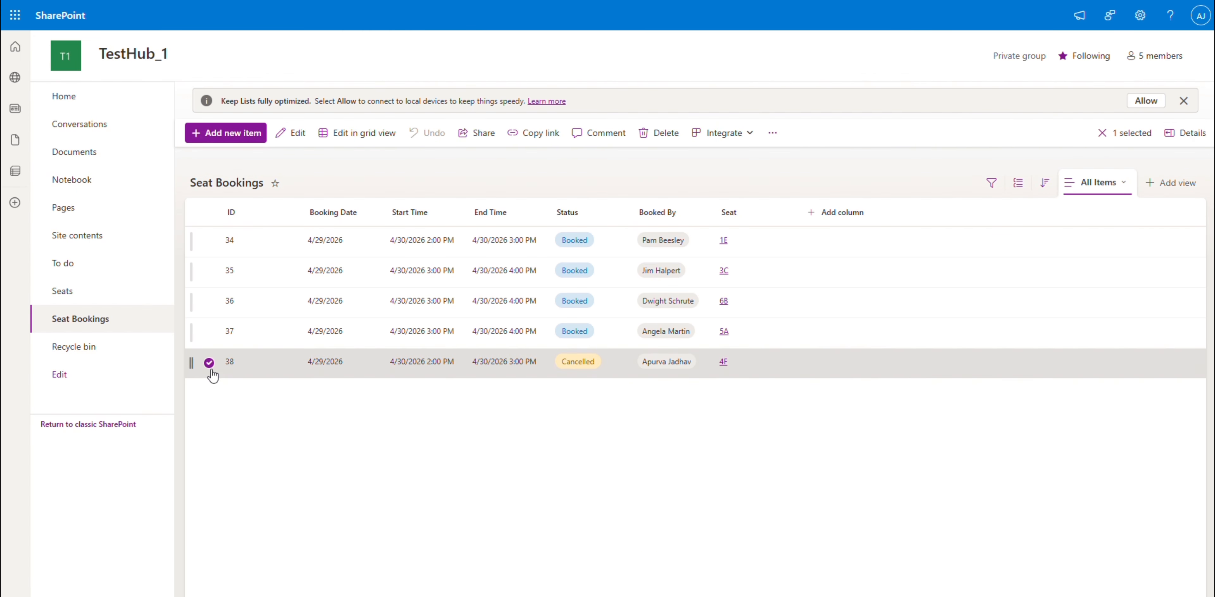
left_click(210, 362)
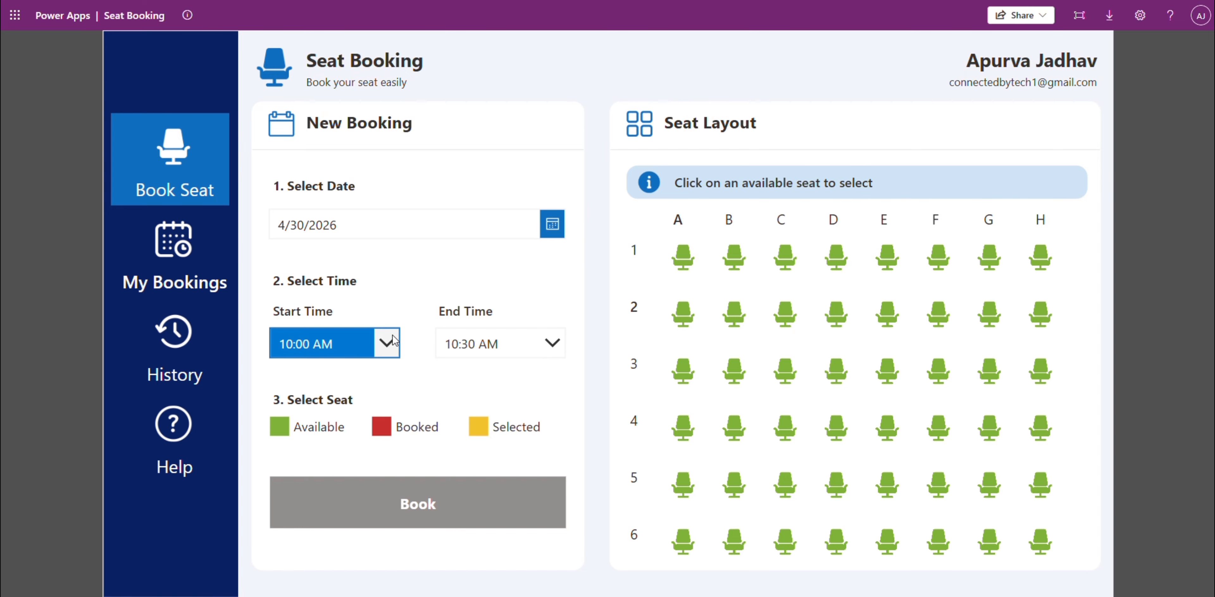
Step: In the Seat Booking app, set the new booking's start time to 02:00 PM and end time to 04:00 PM
left_click(394, 341)
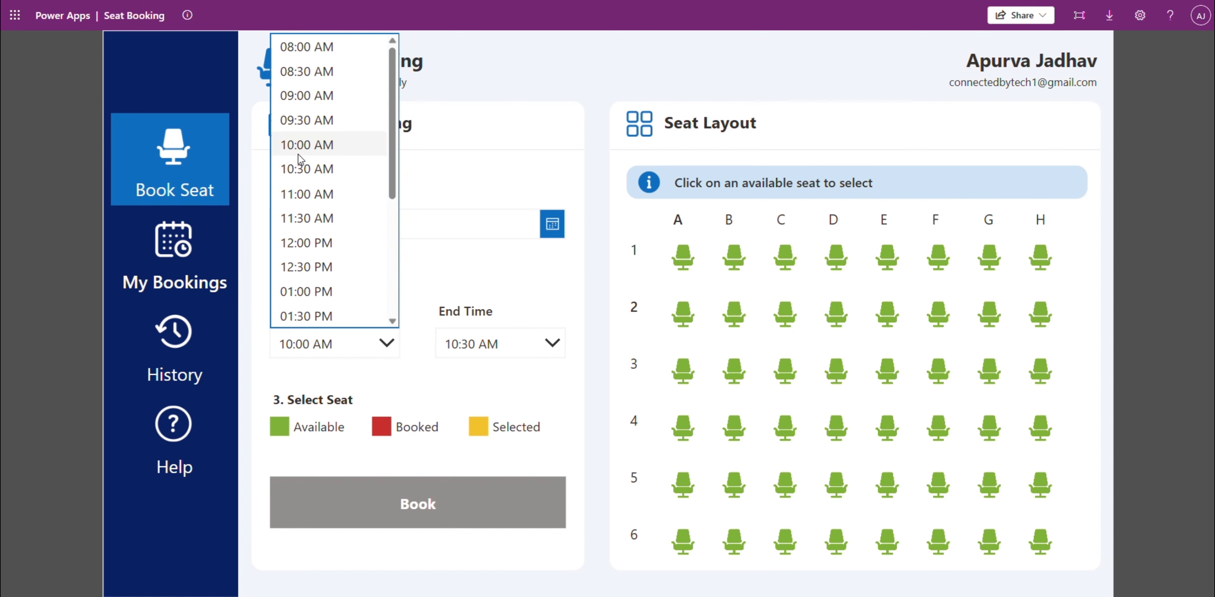
scroll(305, 231, "down", 4)
left_click(305, 120)
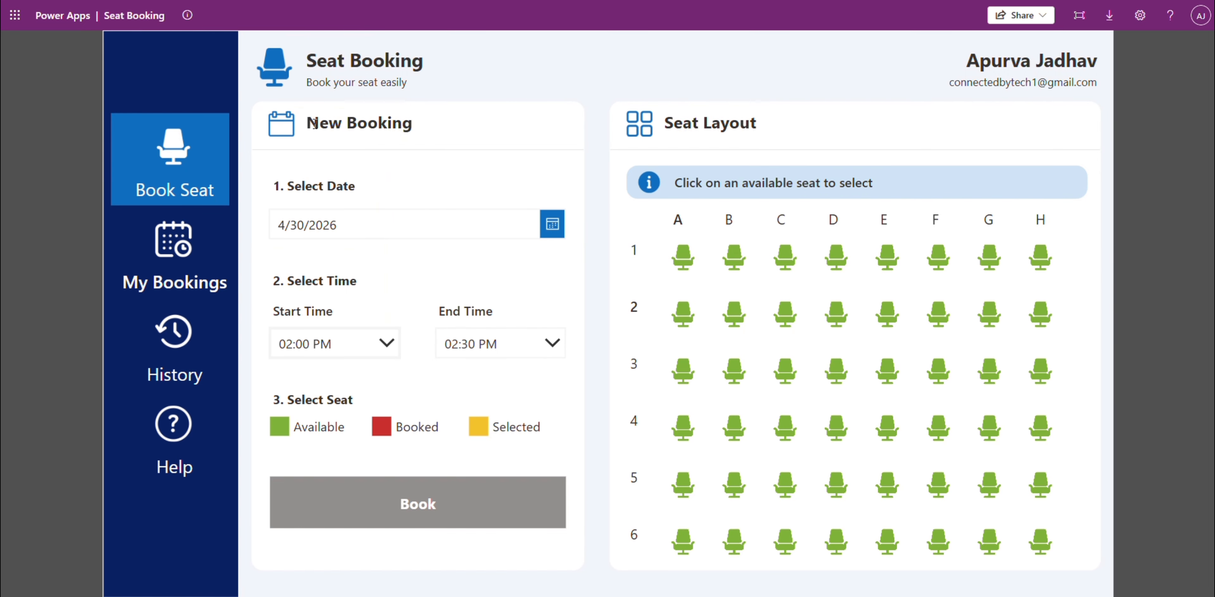
left_click(506, 340)
left_click(504, 449)
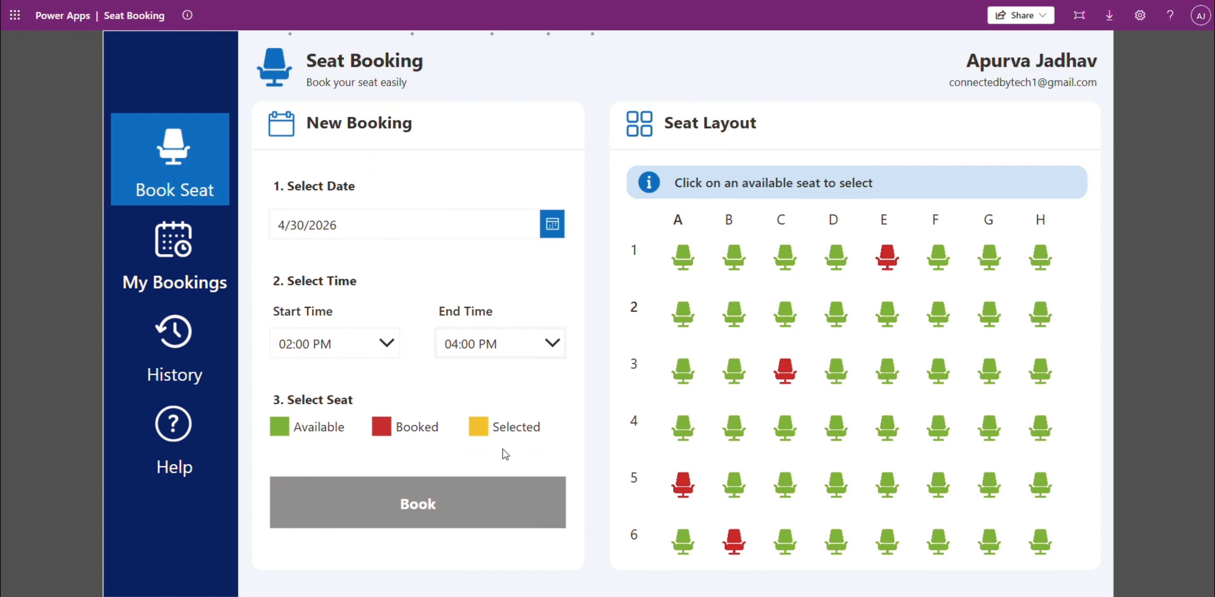
Step: Try an end time of 03:00 PM to compare seat availability, and set the end time to 05:00 PM
left_click(512, 353)
left_click(510, 397)
left_click(535, 349)
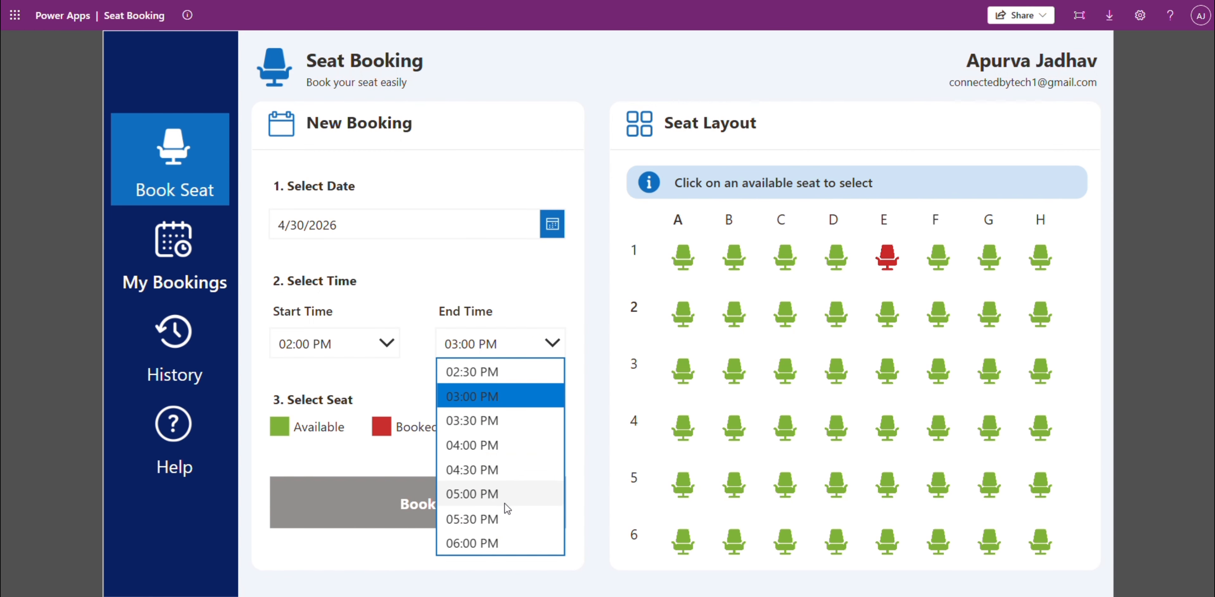
left_click(511, 491)
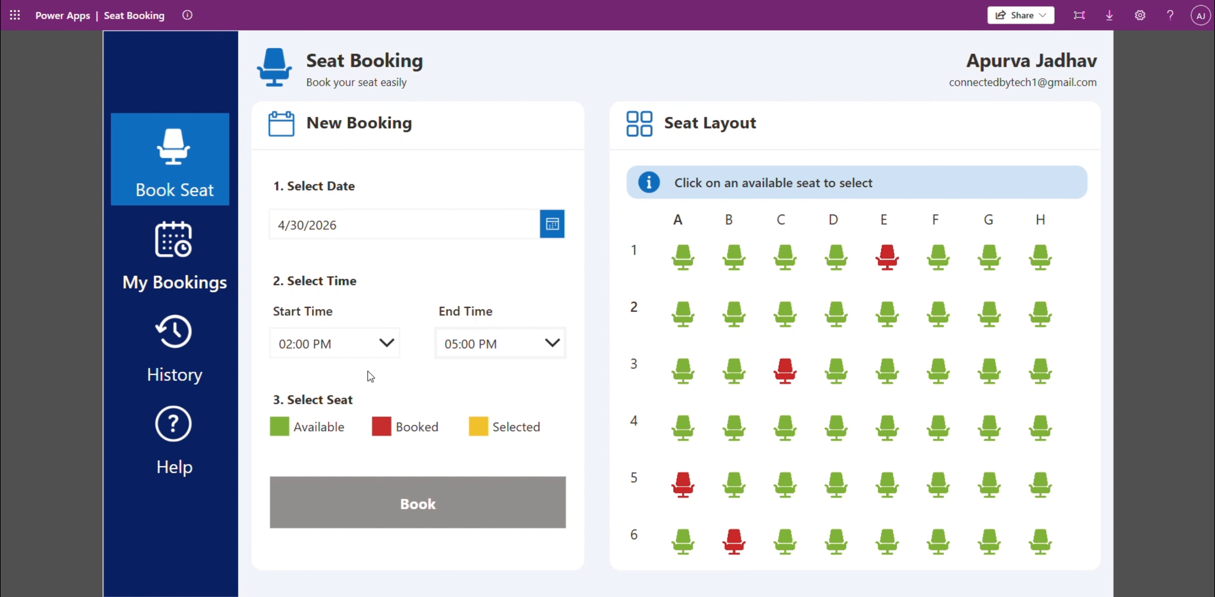
Step: Change the start time to 04:00 PM to compare seat availability, and set it back to 02:00 PM
left_click(347, 345)
left_click(342, 219)
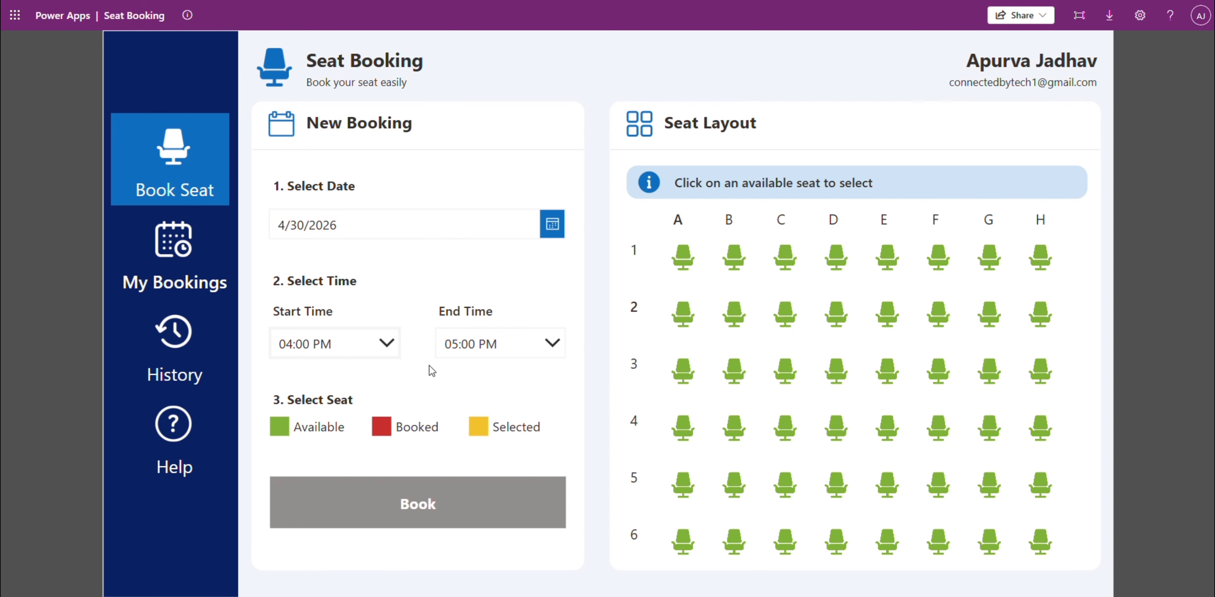
left_click(362, 348)
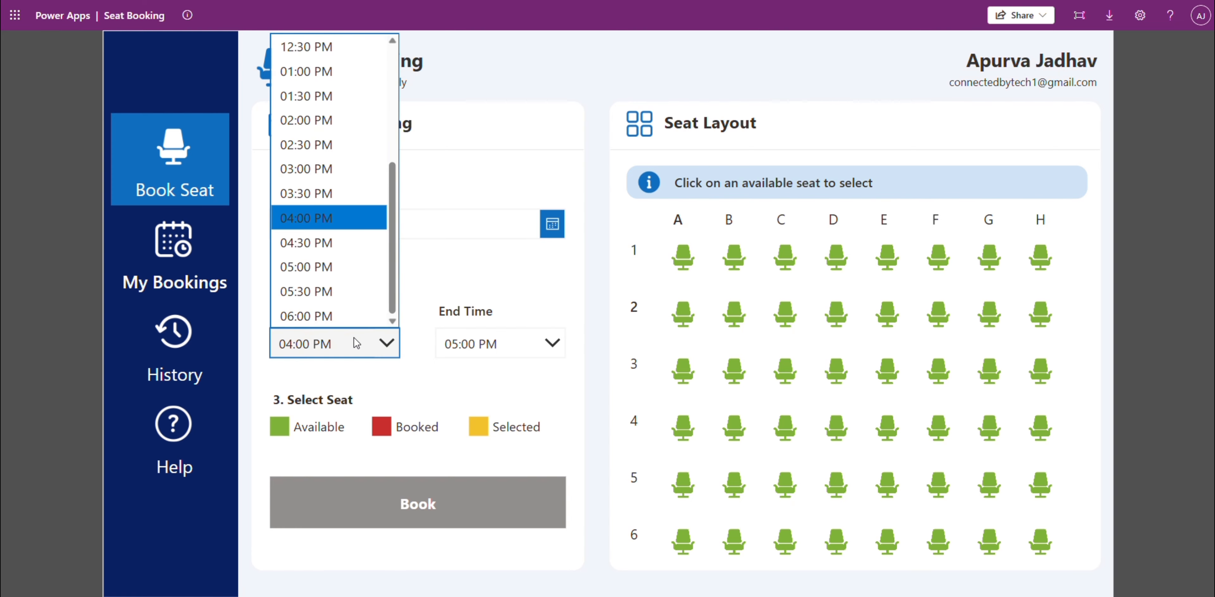
left_click(350, 115)
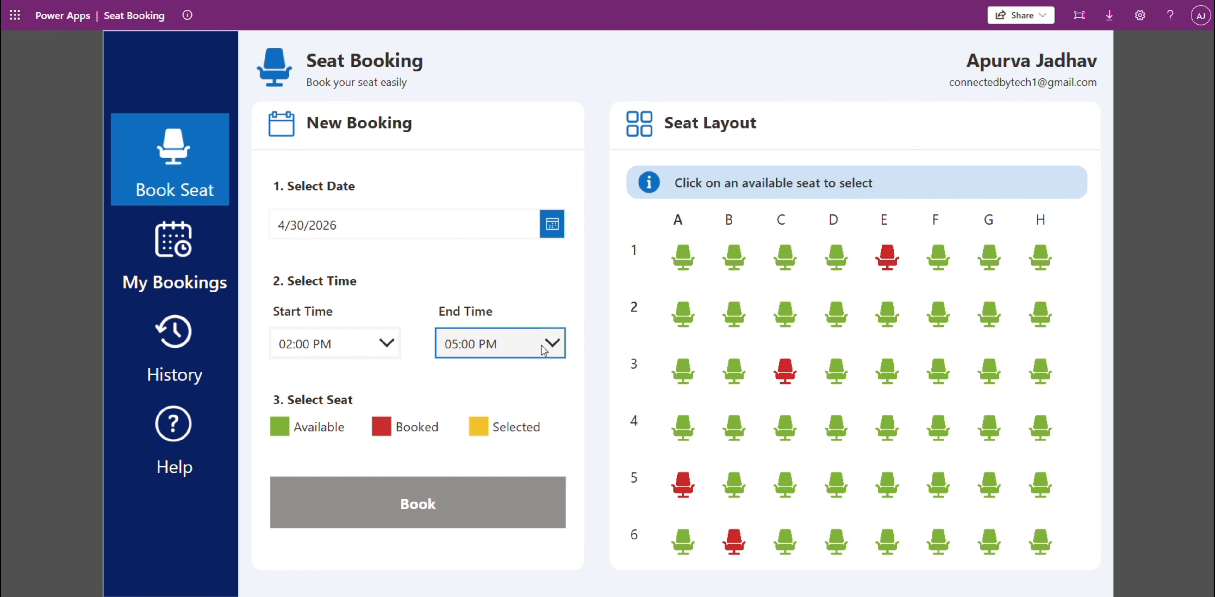
Step: Try selecting the booked seats 1E and 5A, with the available seat 2E in between, dismissing each alert
left_click(893, 262)
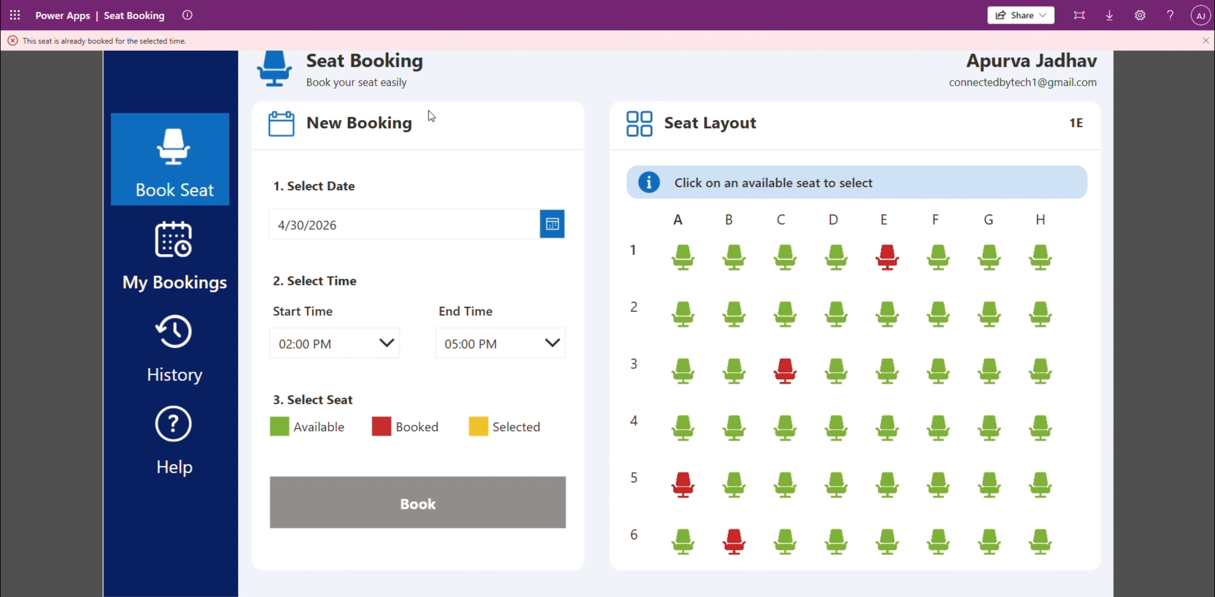
left_click(1206, 40)
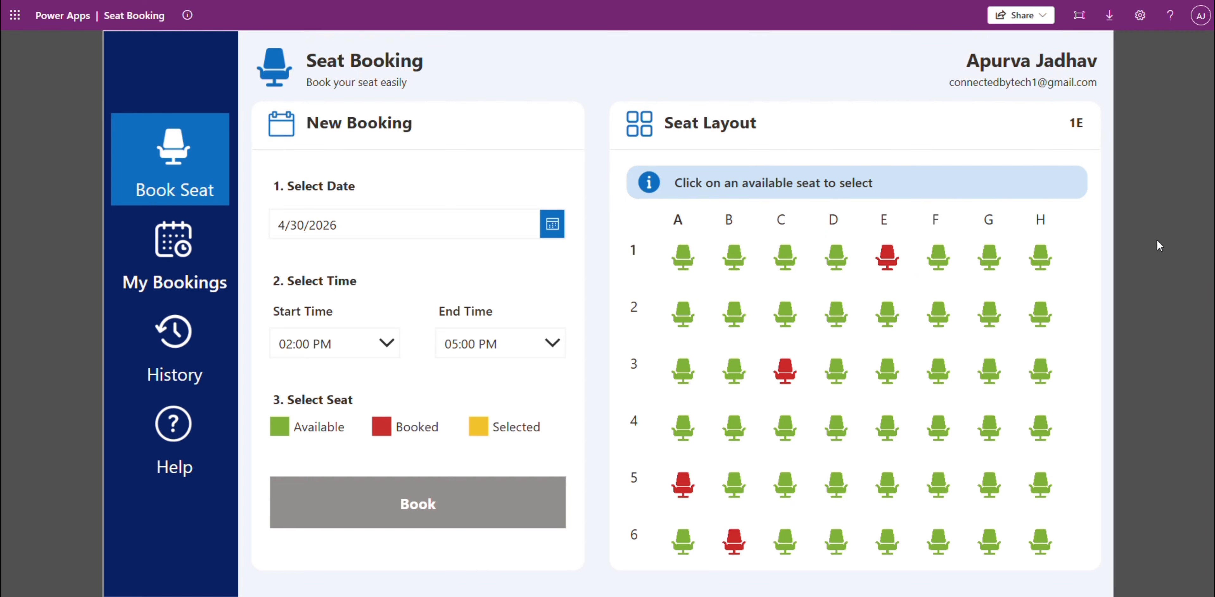
left_click(901, 312)
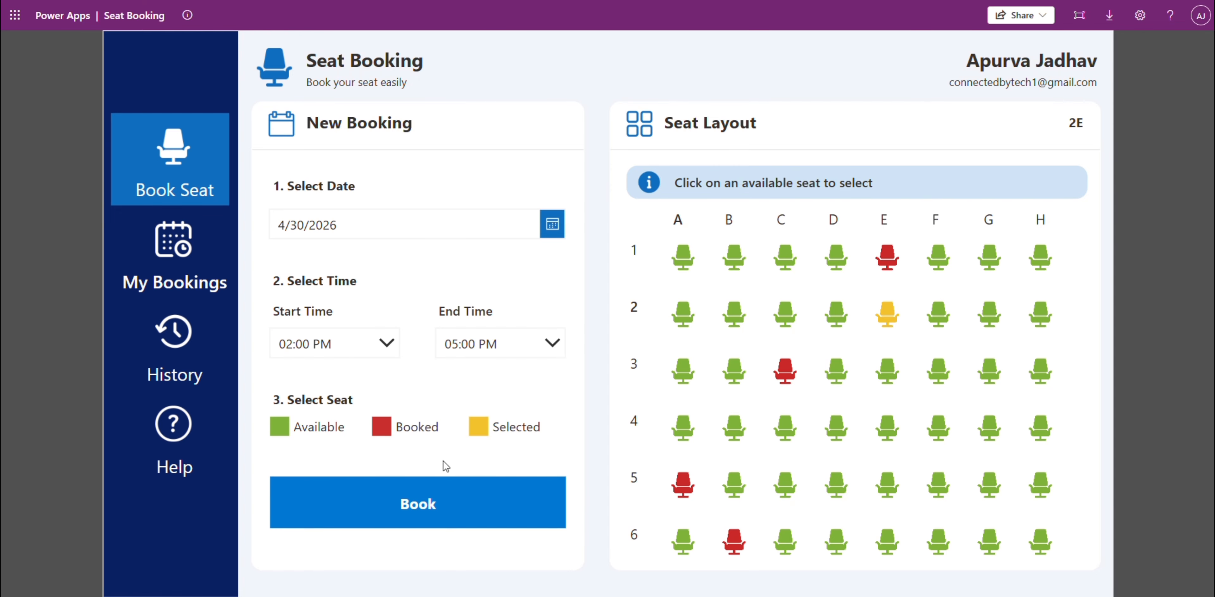
left_click(691, 488)
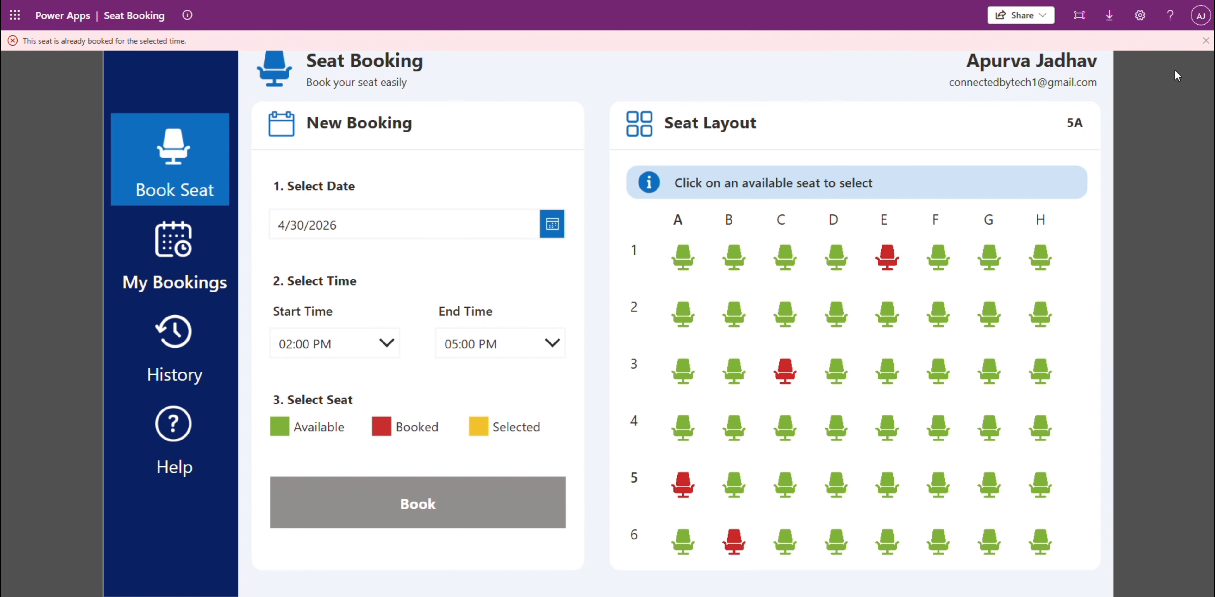
left_click(1206, 45)
Step: Select seat 4E and book it for 4/30/2026 from 02:00 PM to 05:00 PM
left_click(890, 427)
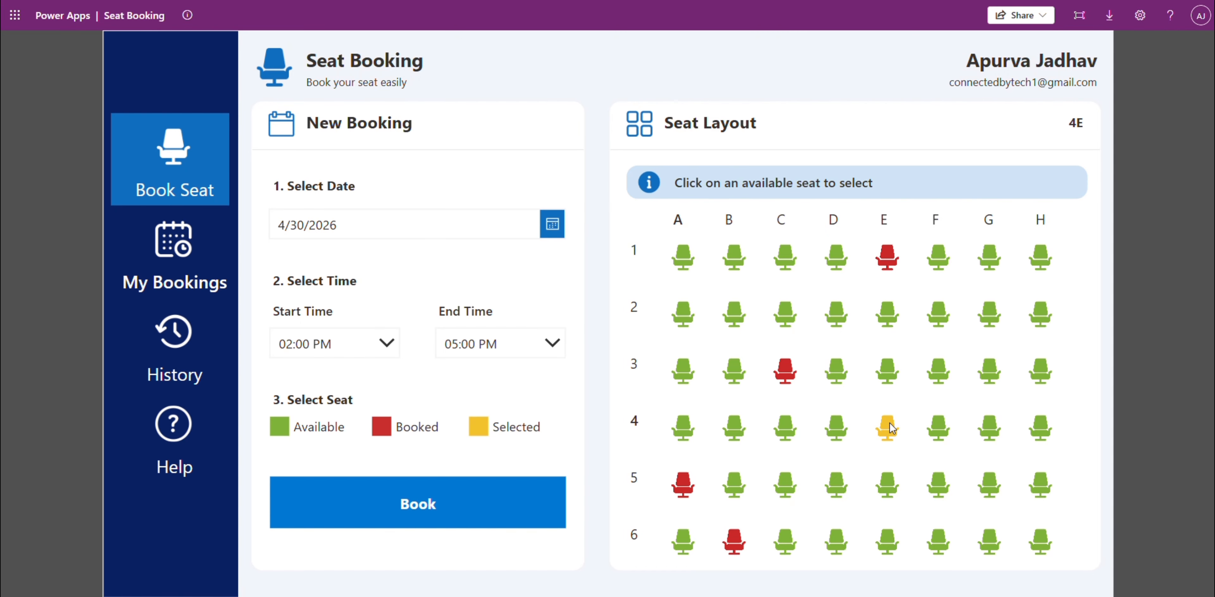
left_click(890, 423)
left_click(889, 422)
left_click(336, 504)
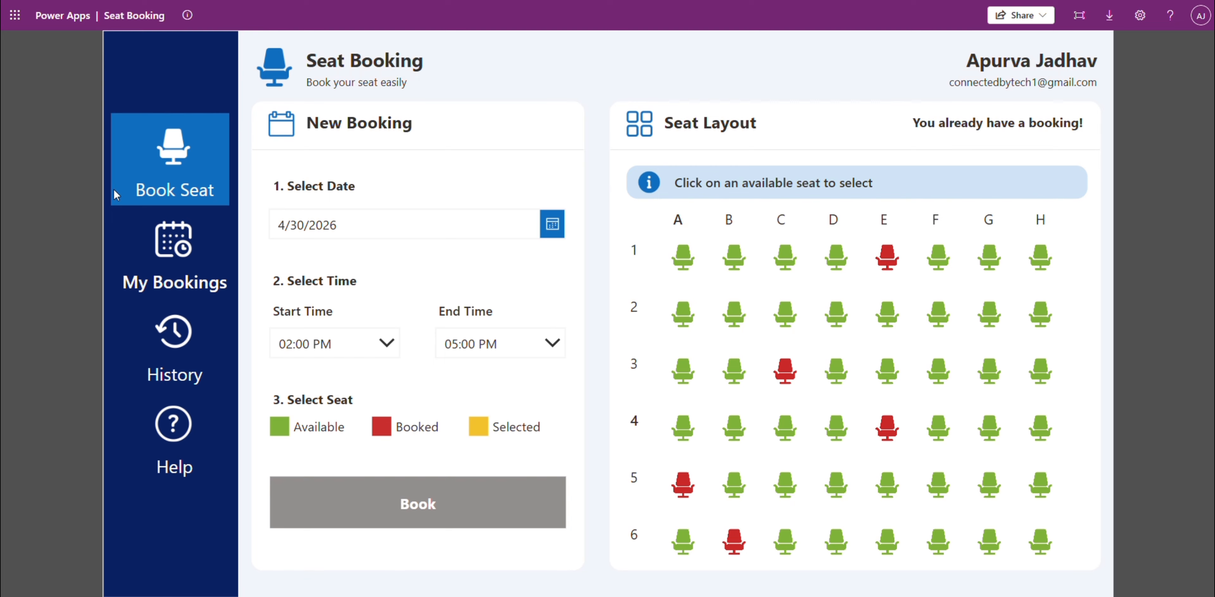
Step: Cancel the seat 4E booking in My Bookings and return to the Book Seat page
left_click(186, 240)
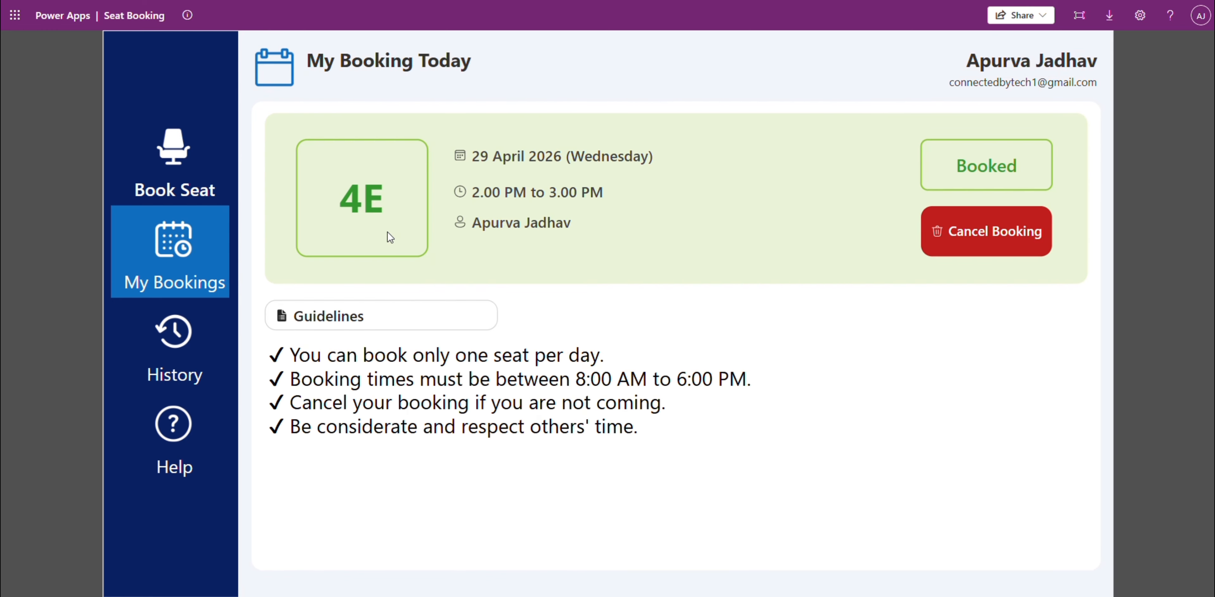
left_click(979, 241)
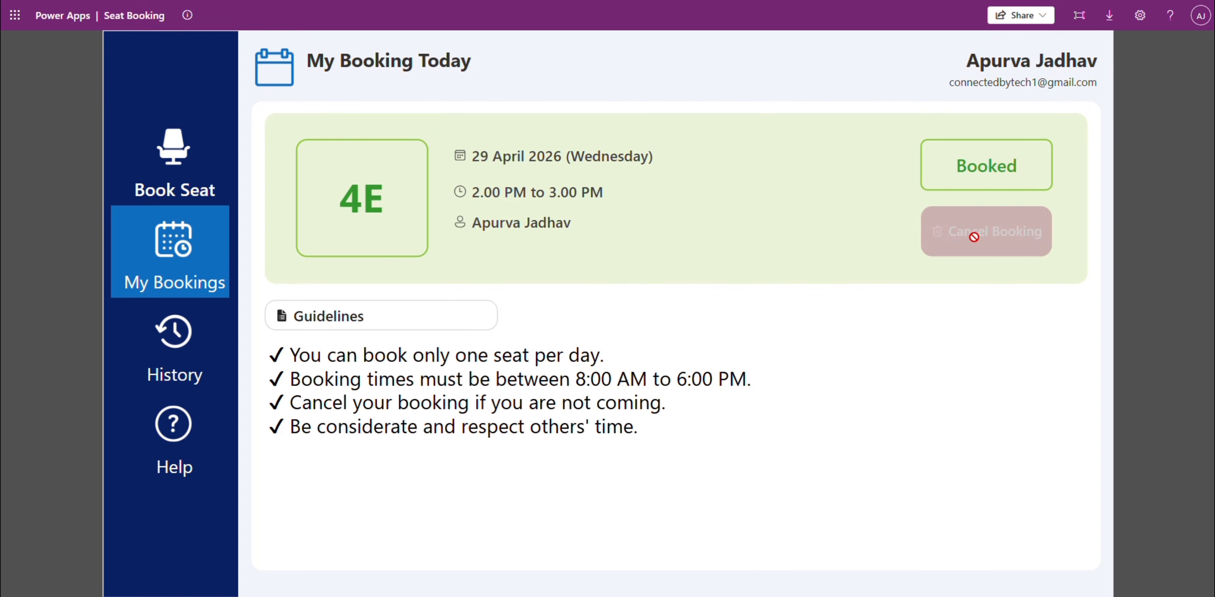
left_click(196, 163)
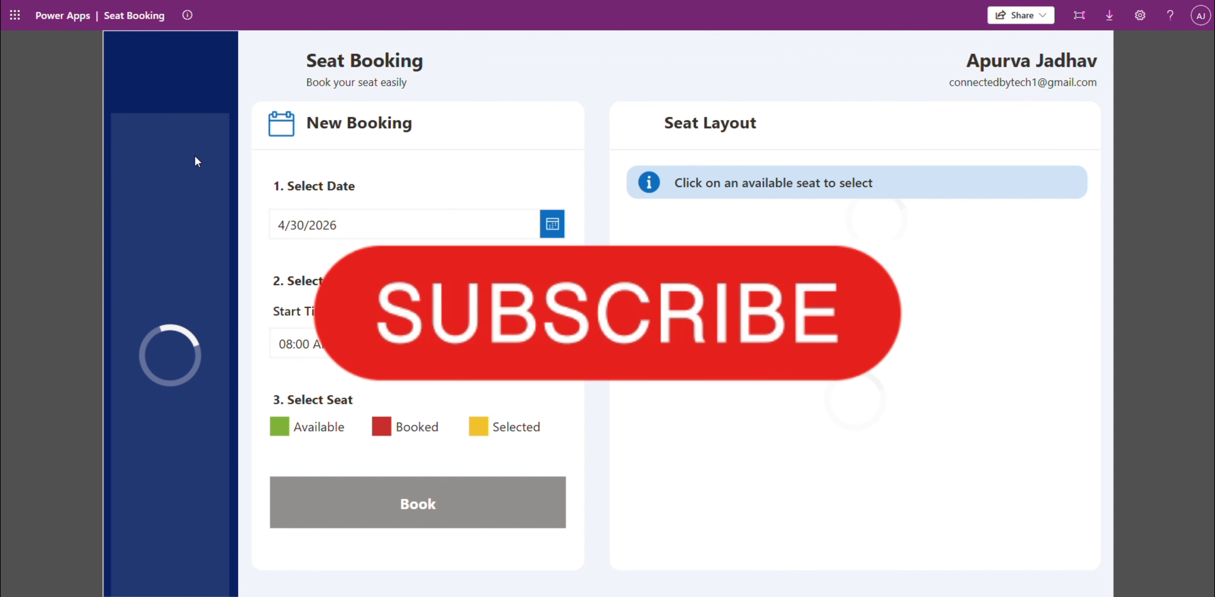